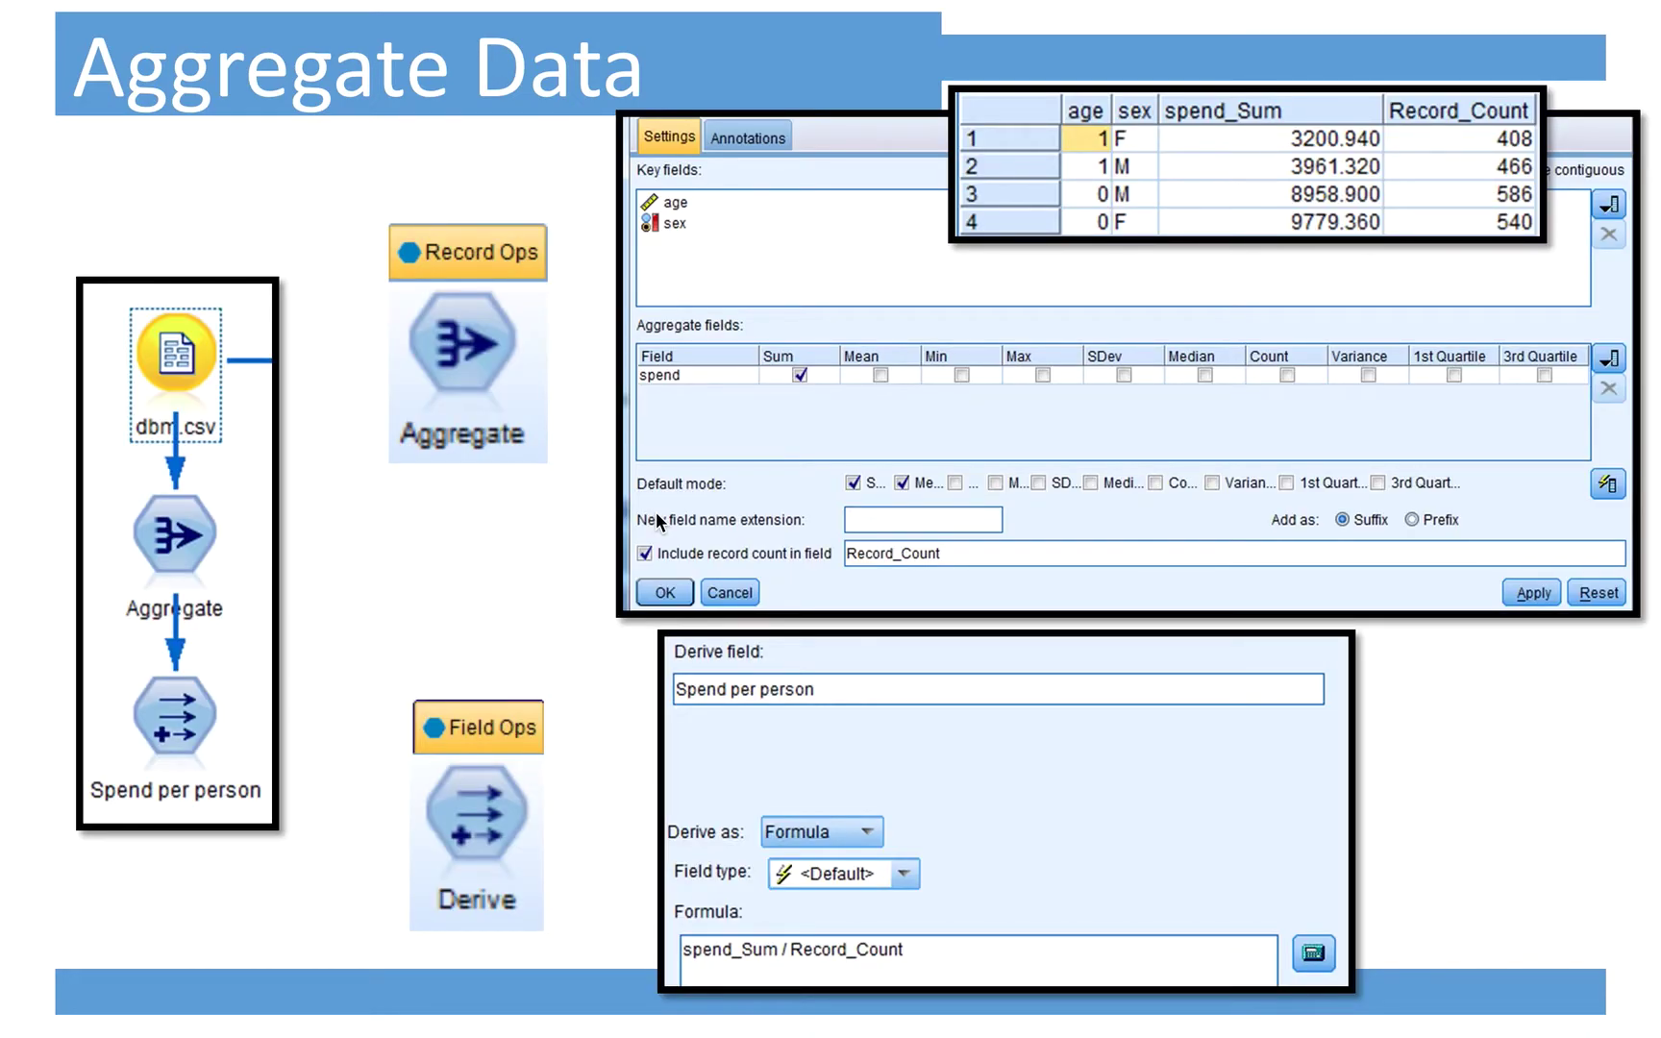
Leave the PowerPoint slide show and bring up SPSS Modeler's empty Stream1 canvas.
key("Escape")
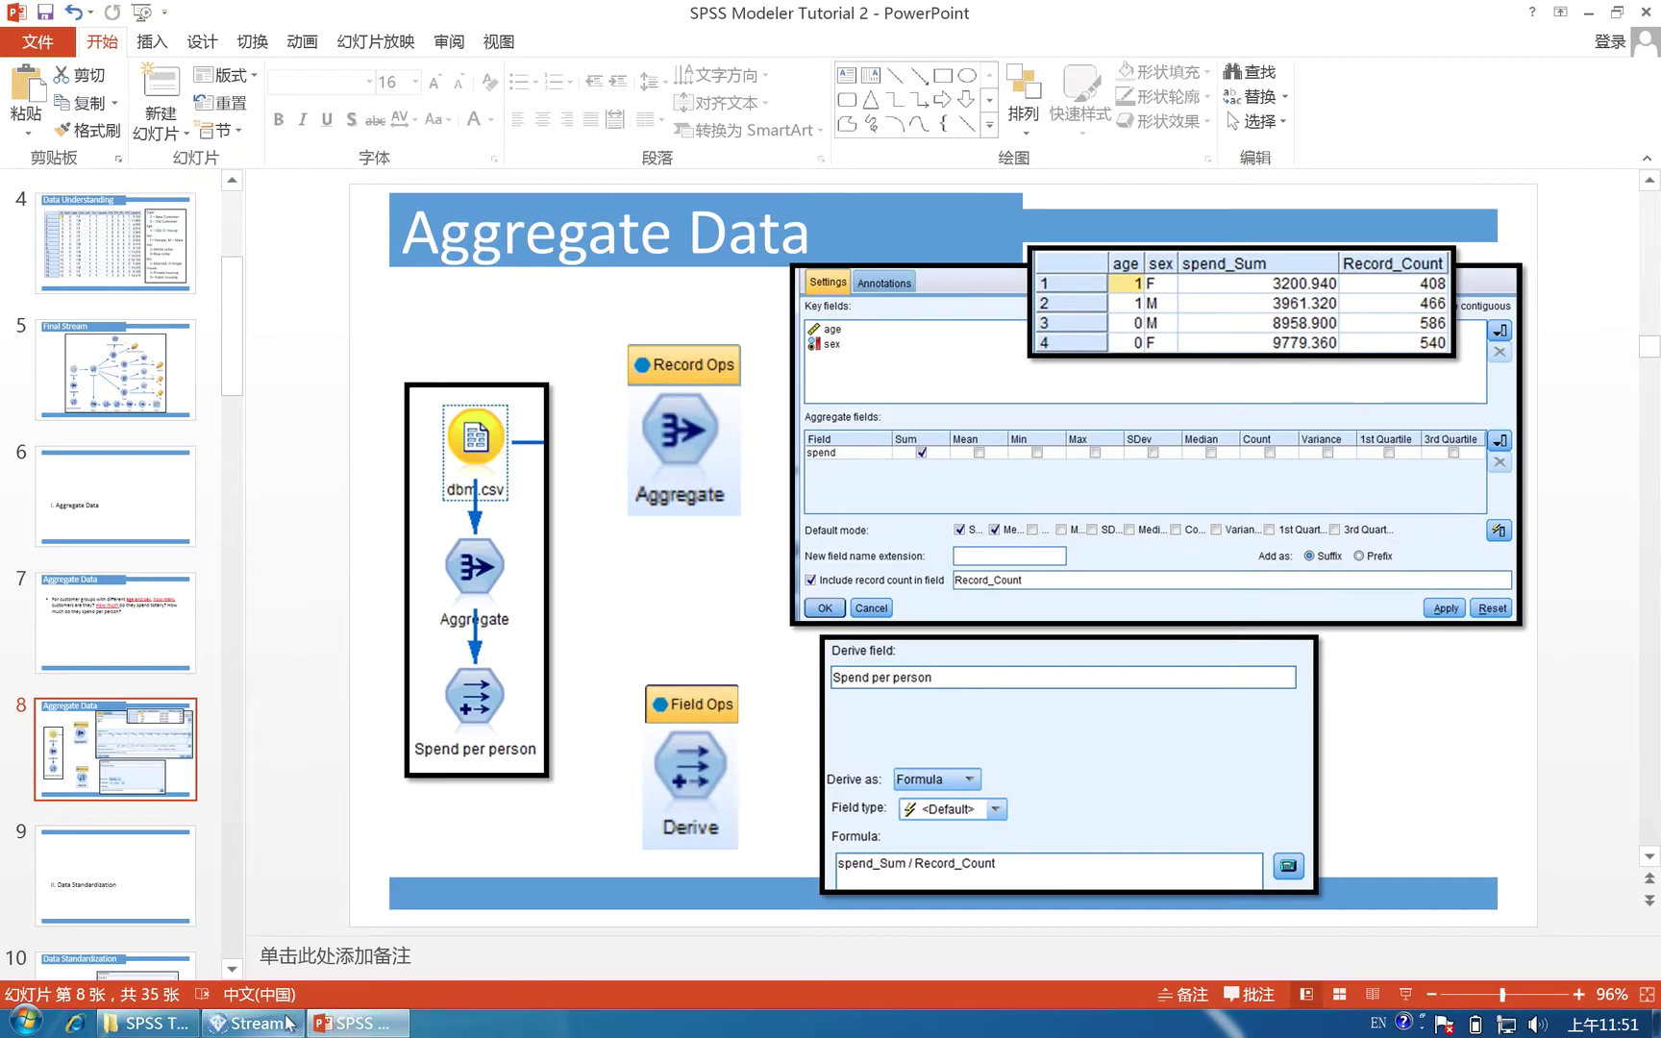
left_click(288, 1023)
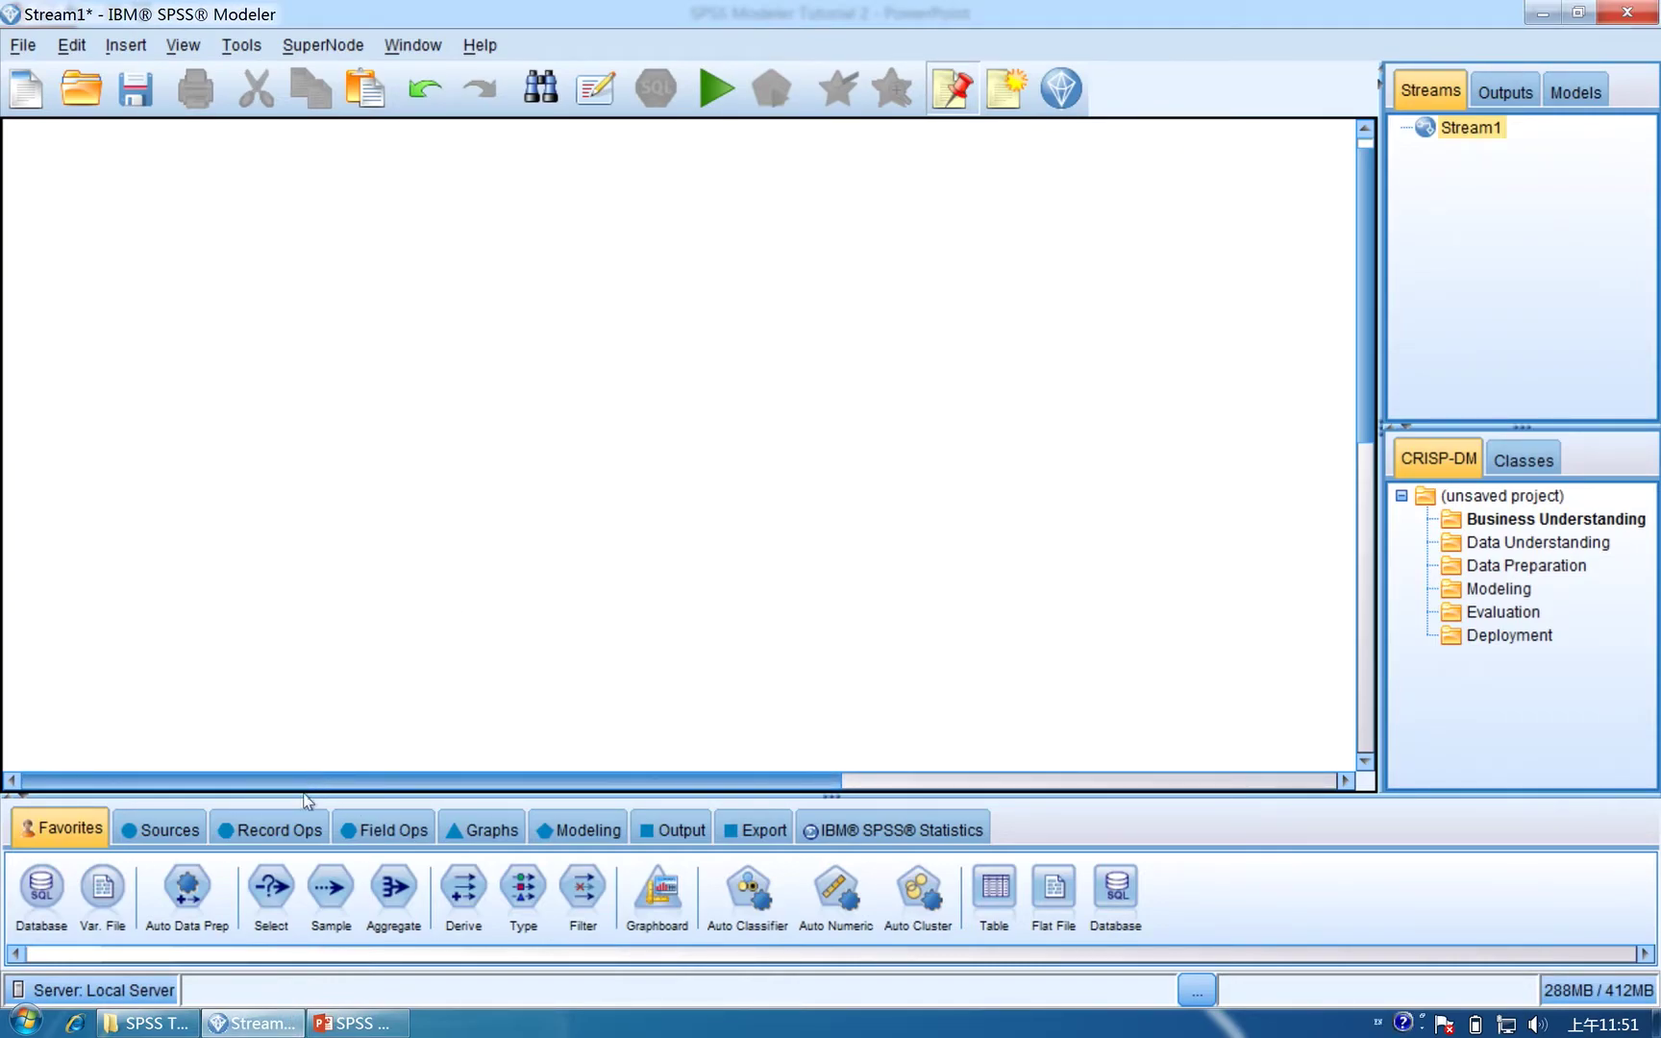
Add a Var. File source node that reads dbm.csv from the Desktop.
left_click(185, 828)
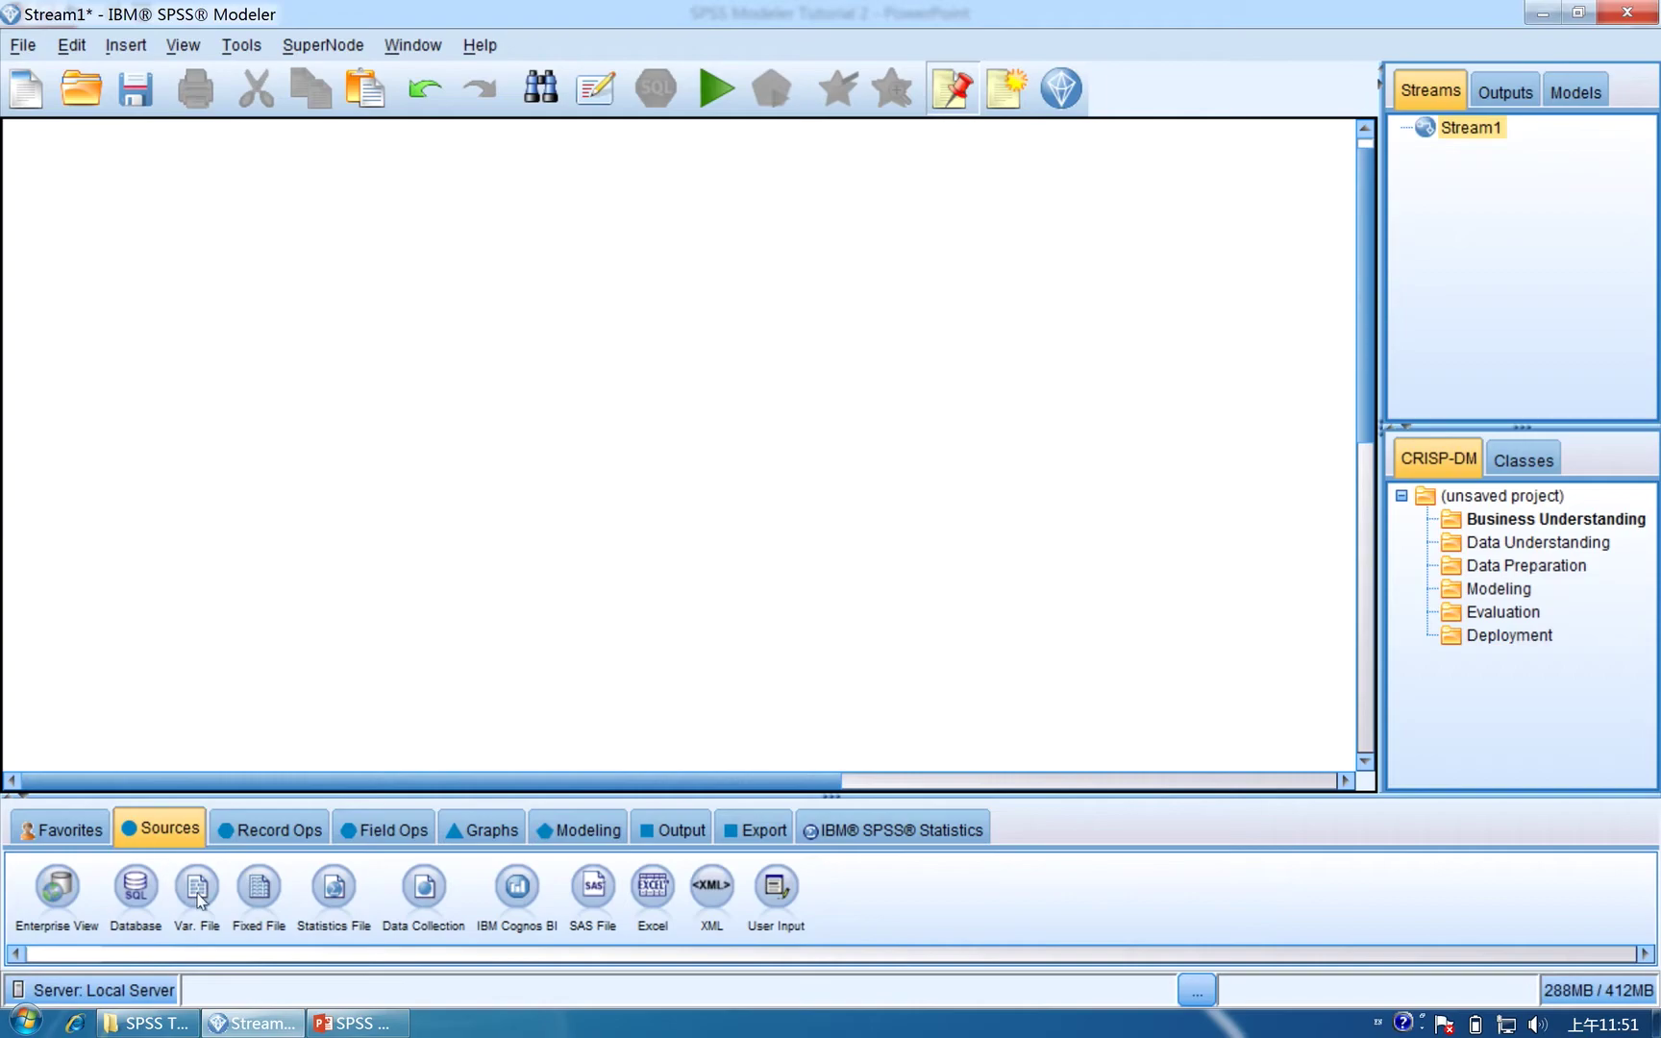
left_click_drag(197, 884, 200, 442)
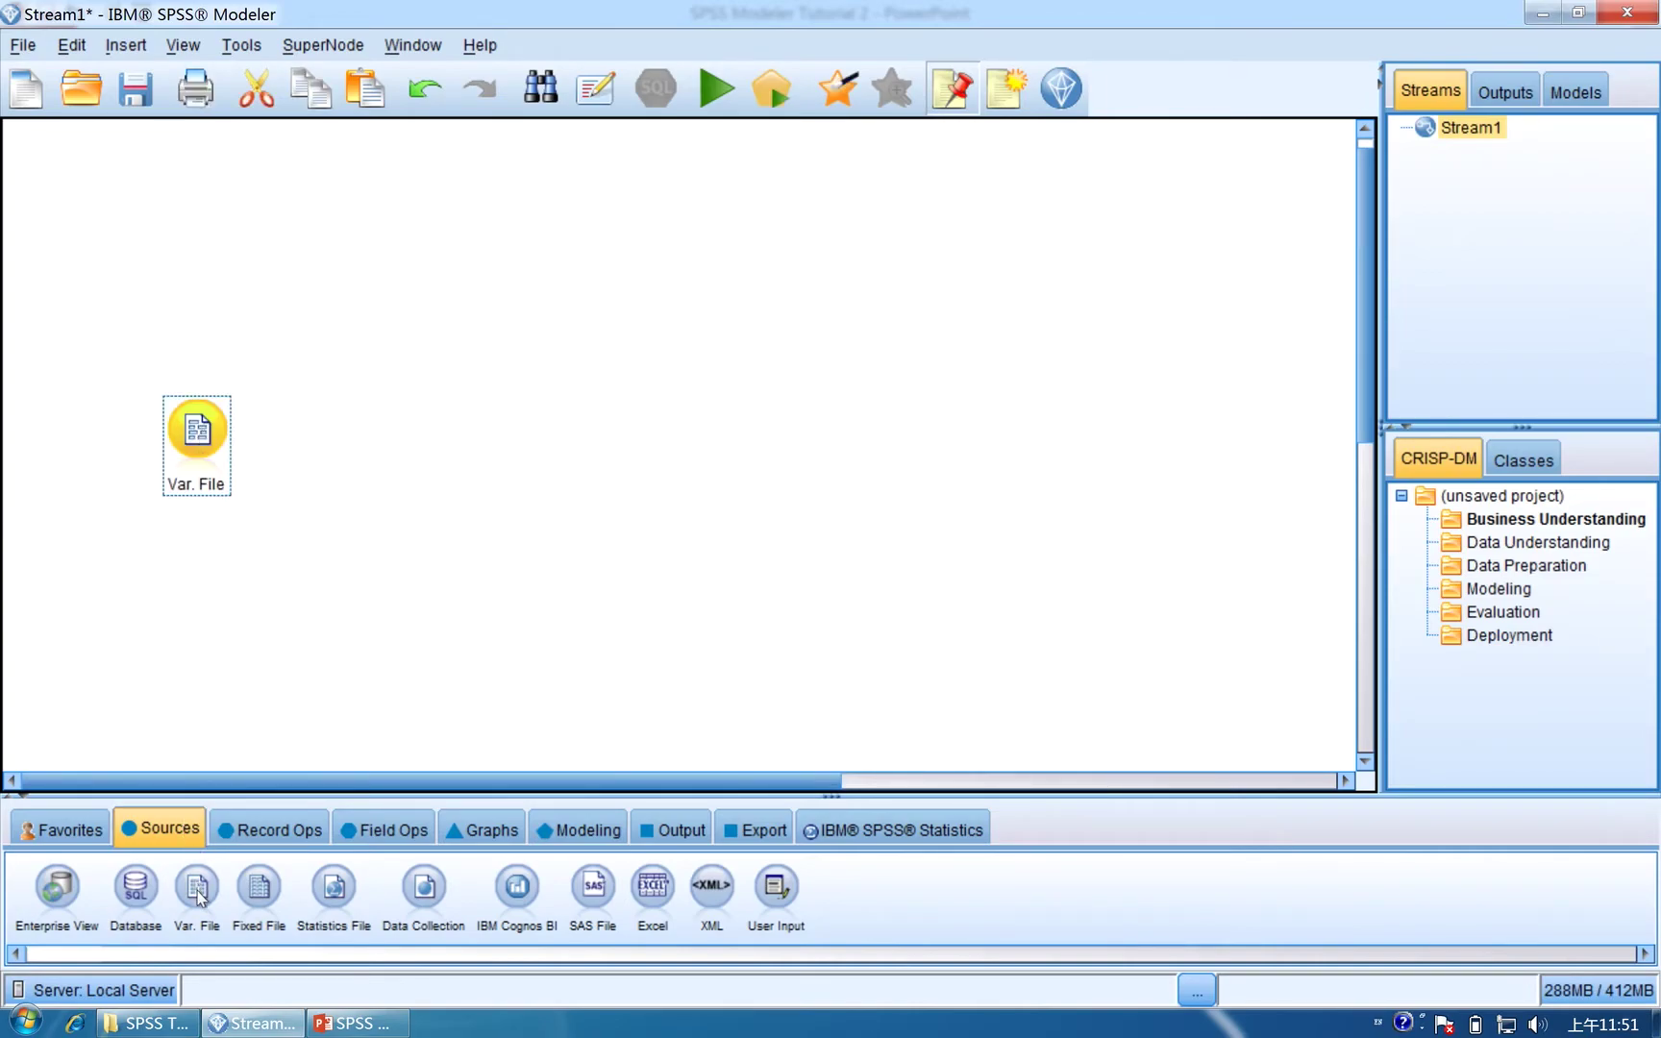
double_click(200, 435)
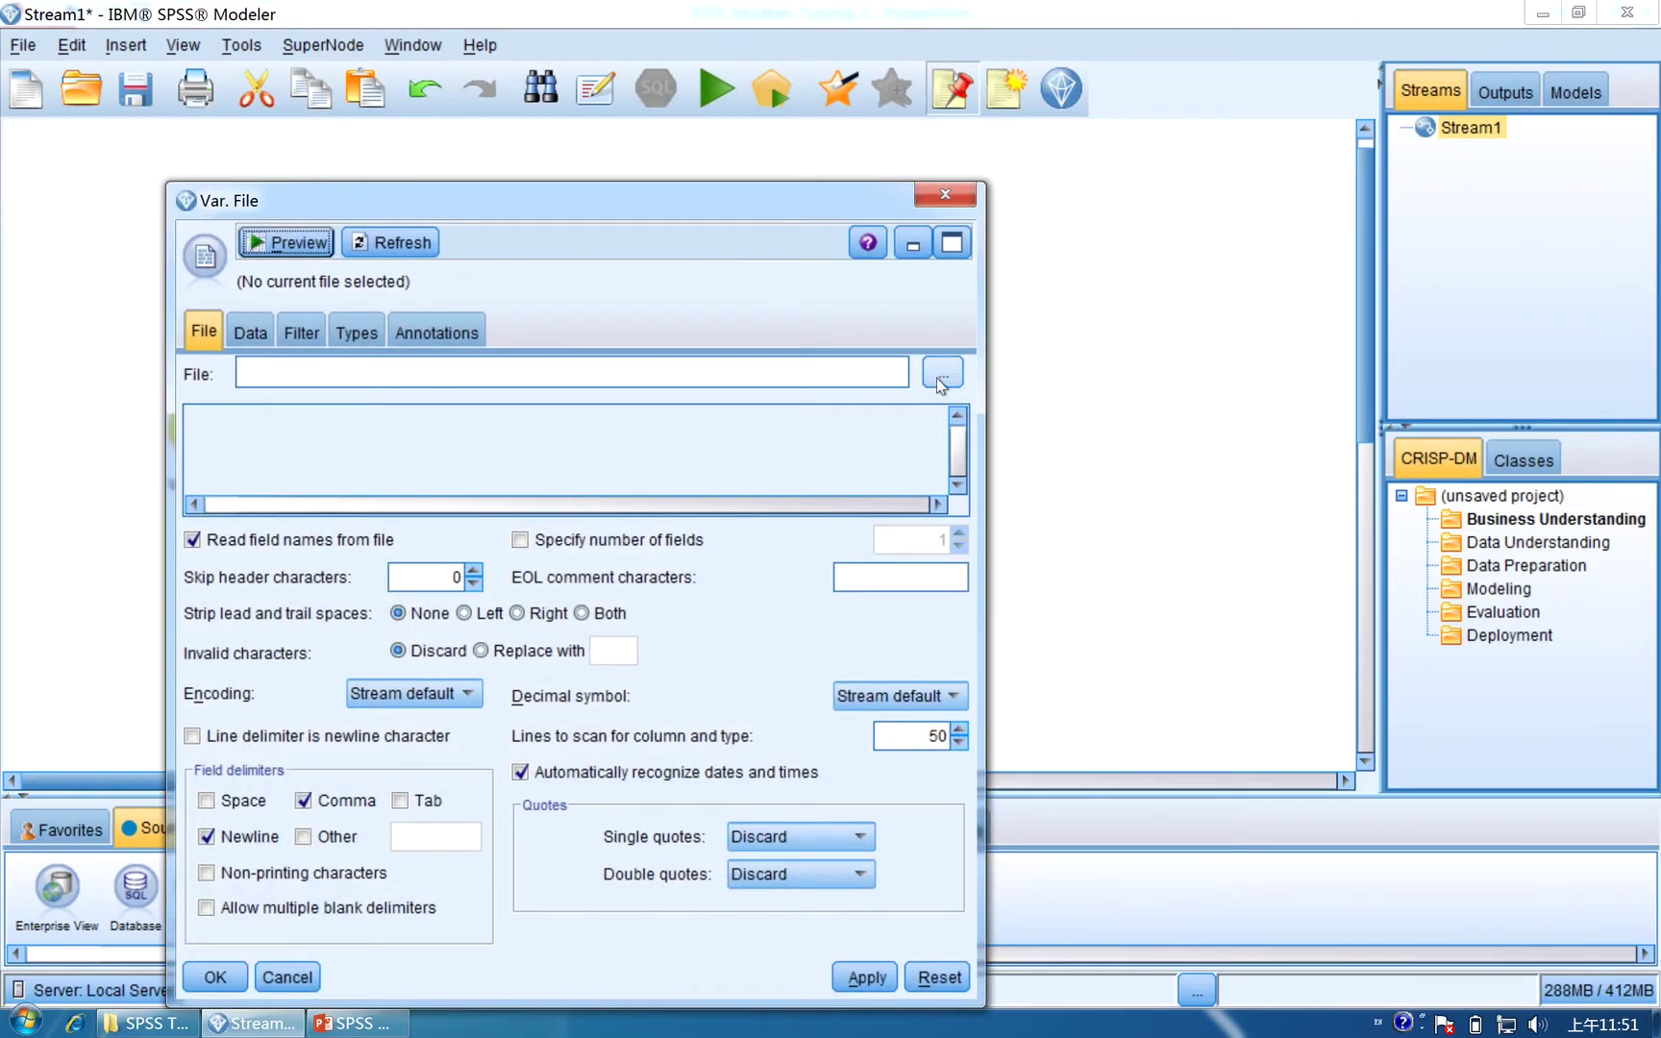
left_click(941, 375)
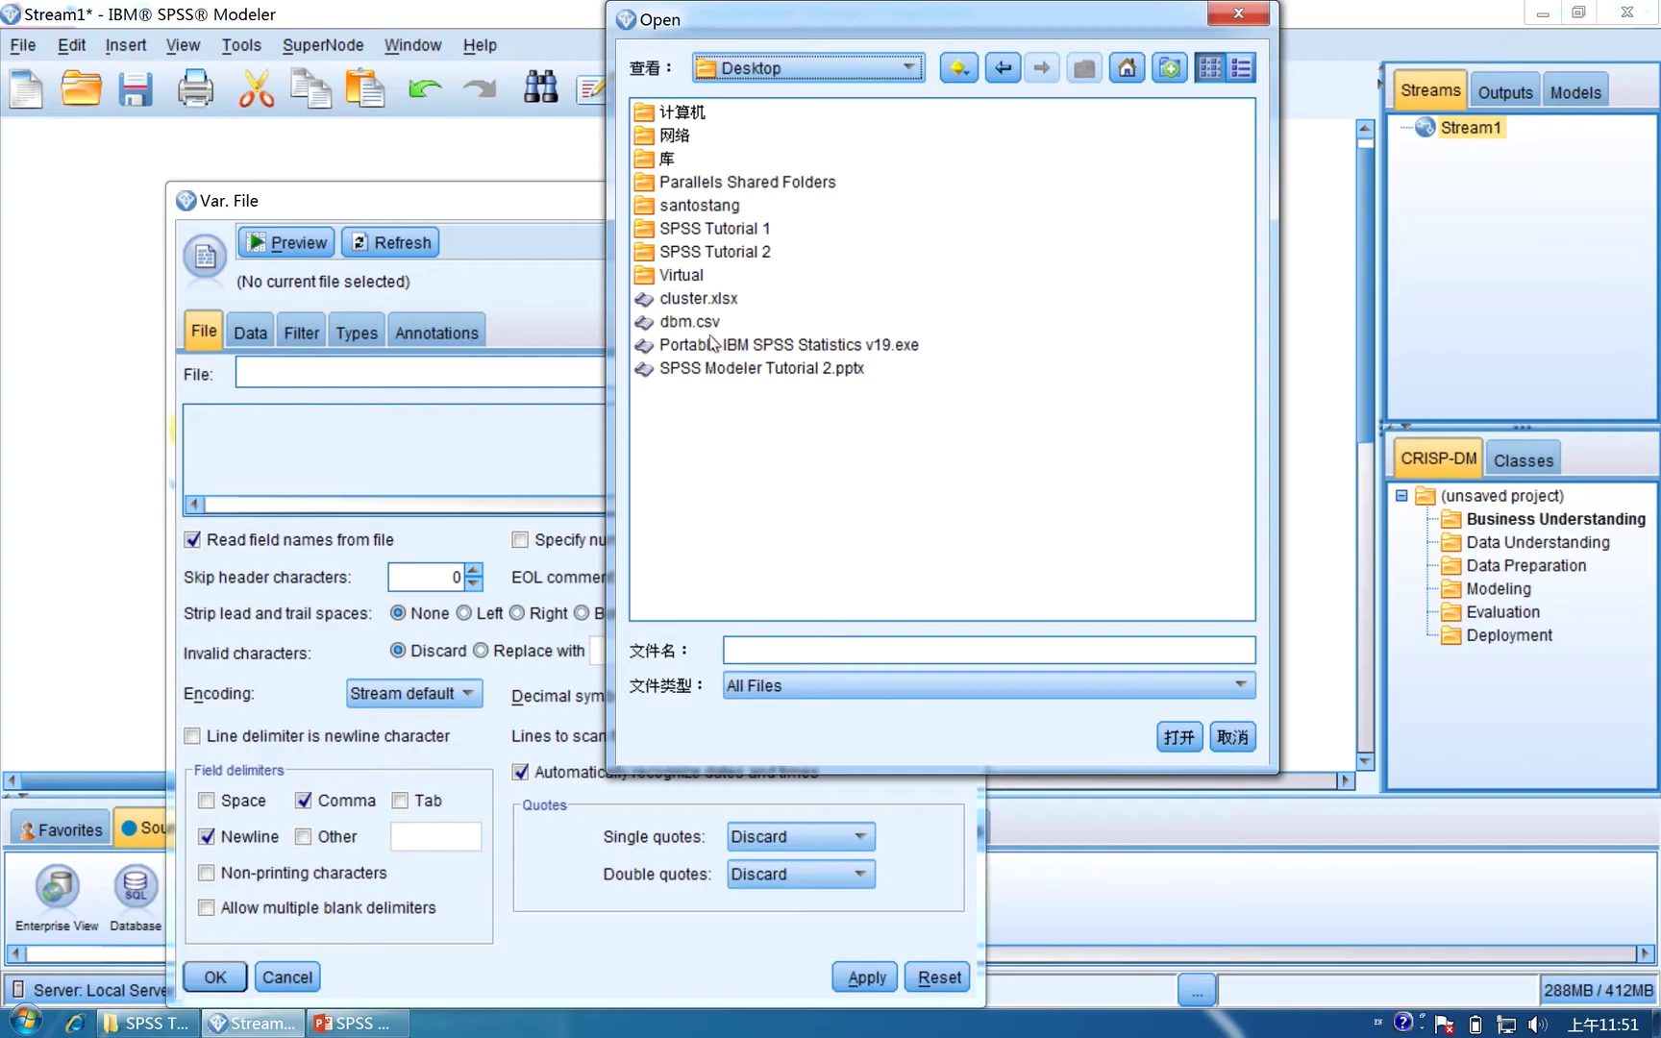
left_click(692, 326)
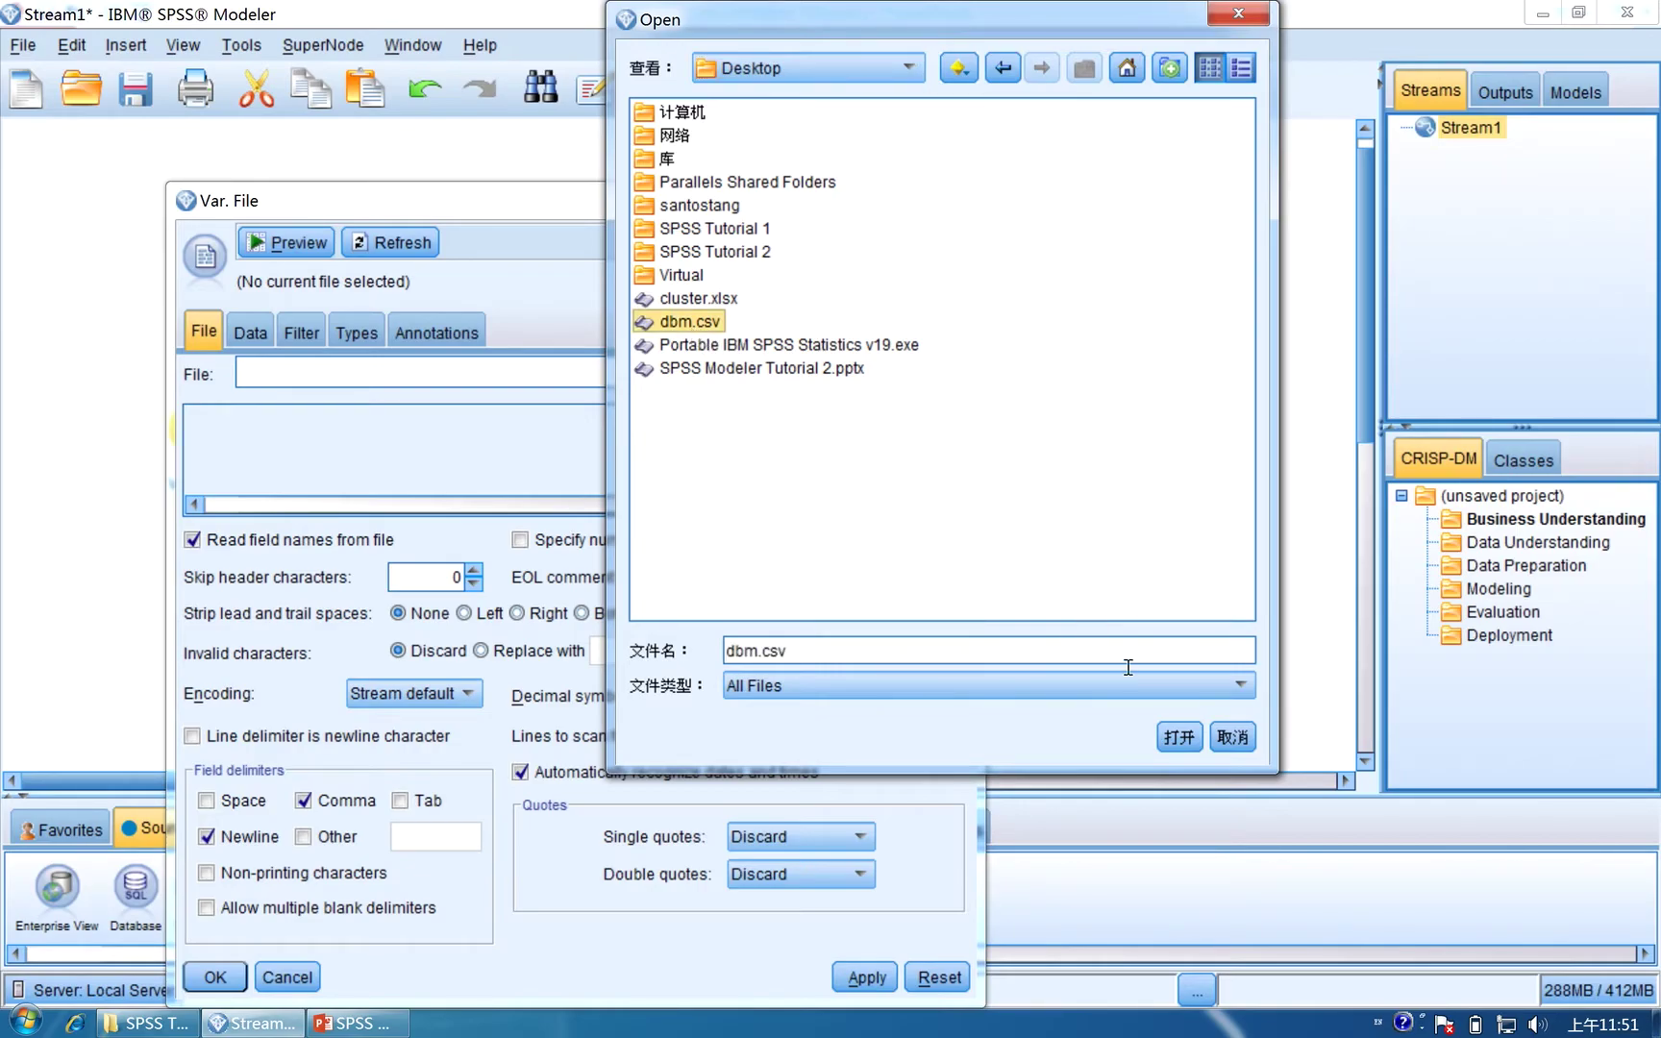
left_click(1178, 737)
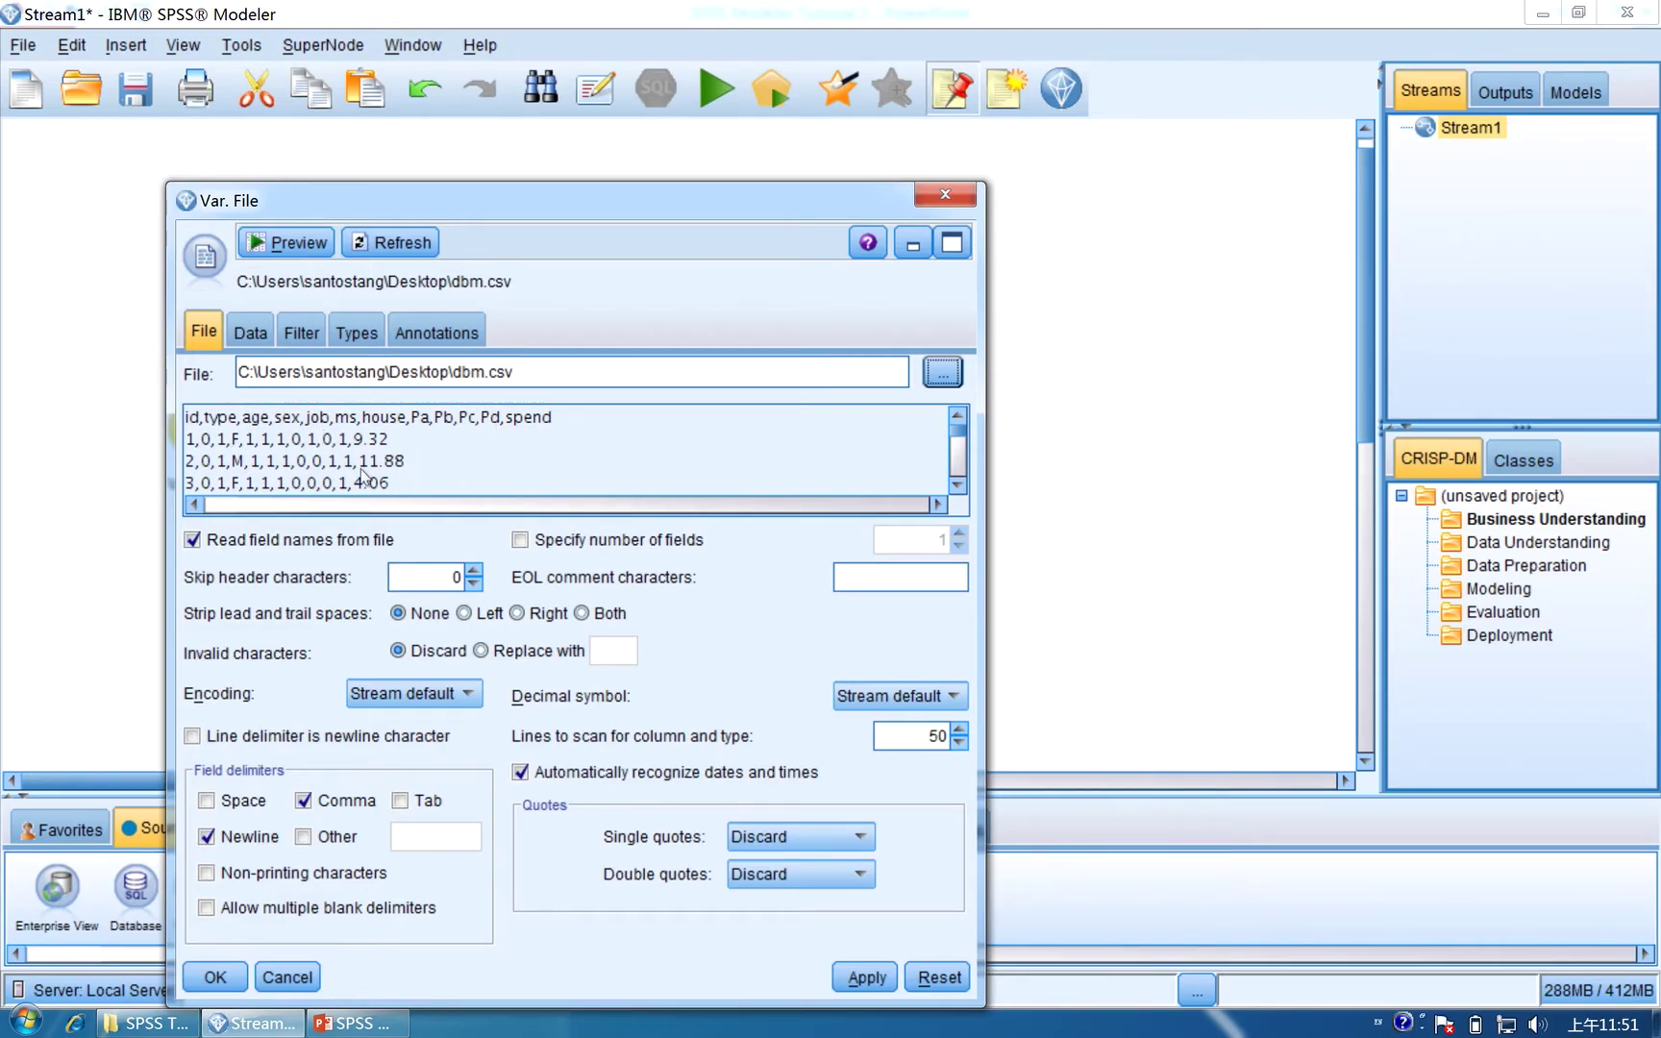
left_click(865, 977)
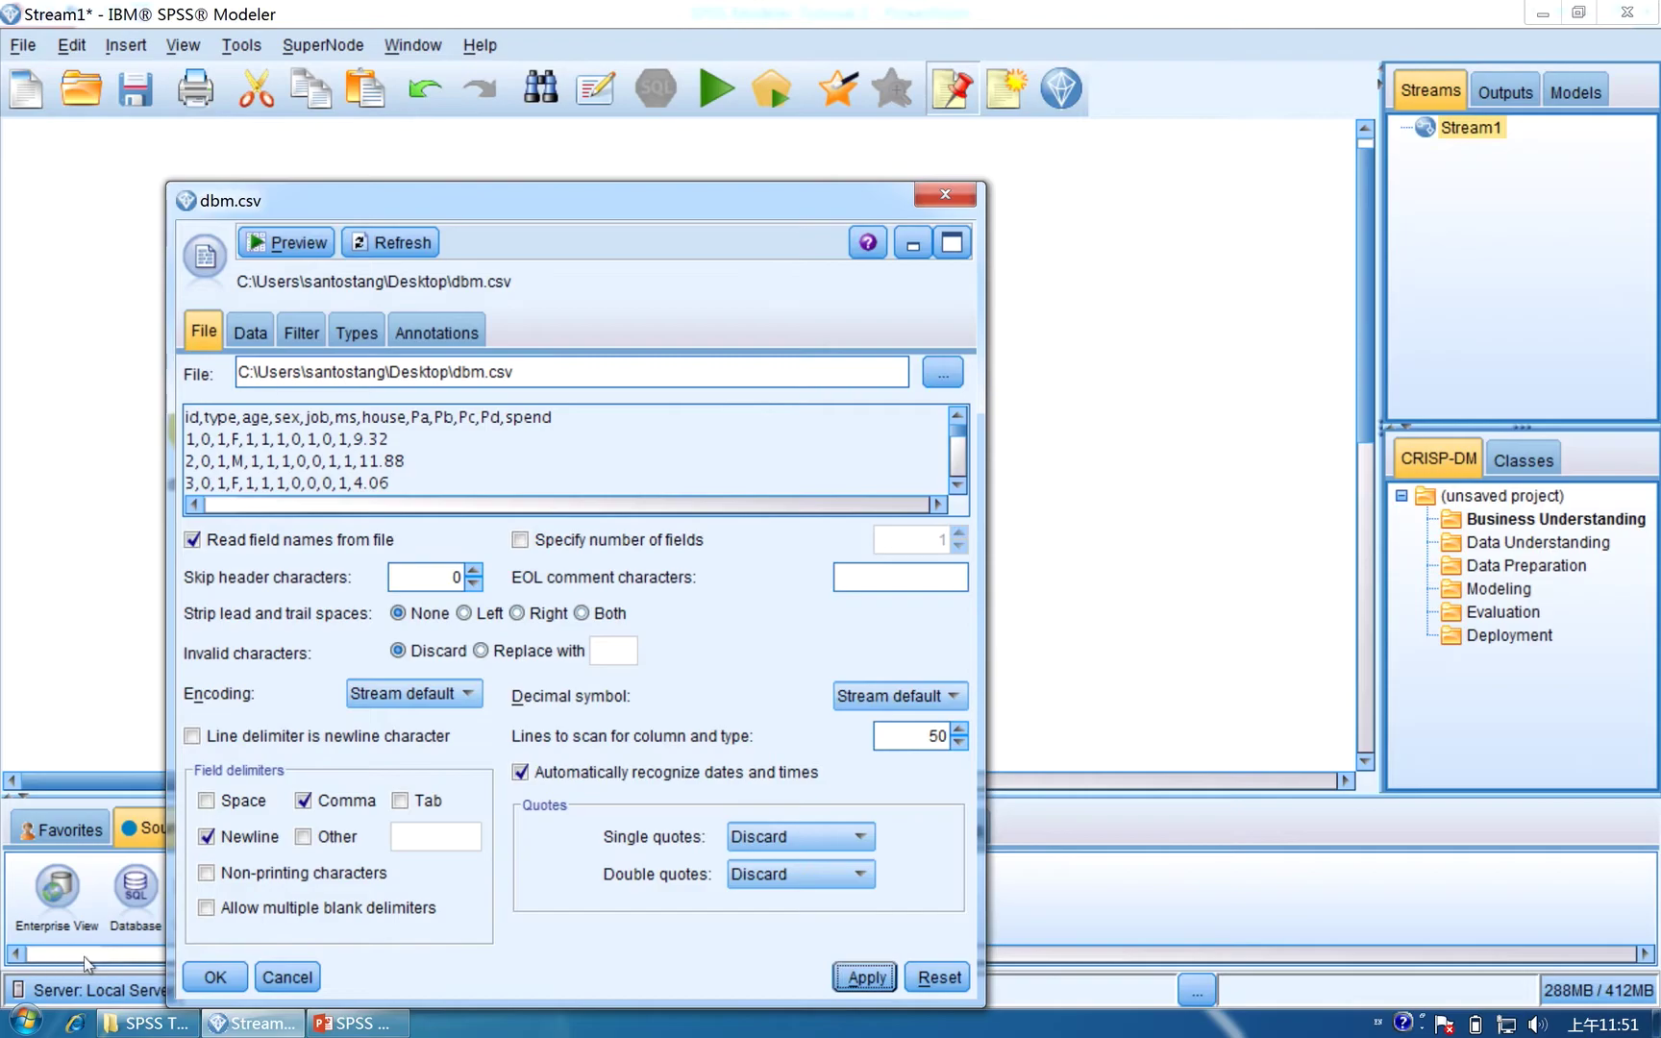
left_click(191, 975)
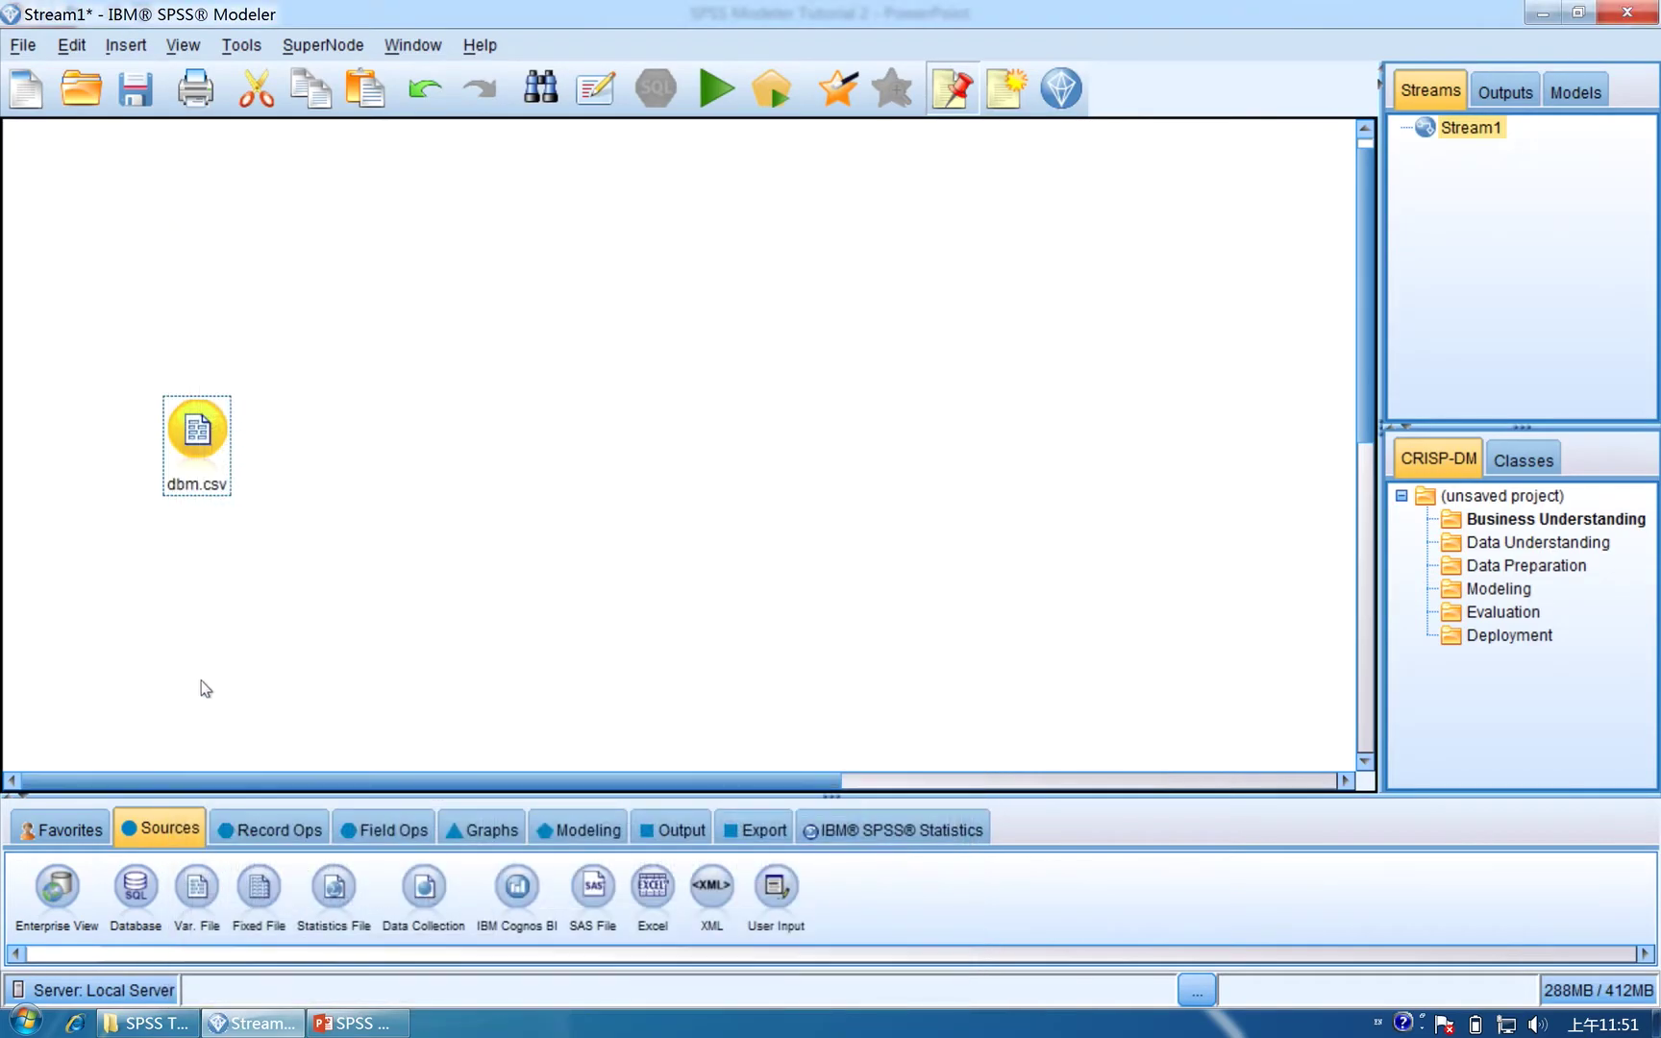
Preview dbm.csv's first rows (12 fields, 10 records) and nudge the node slightly left.
double_click(200, 437)
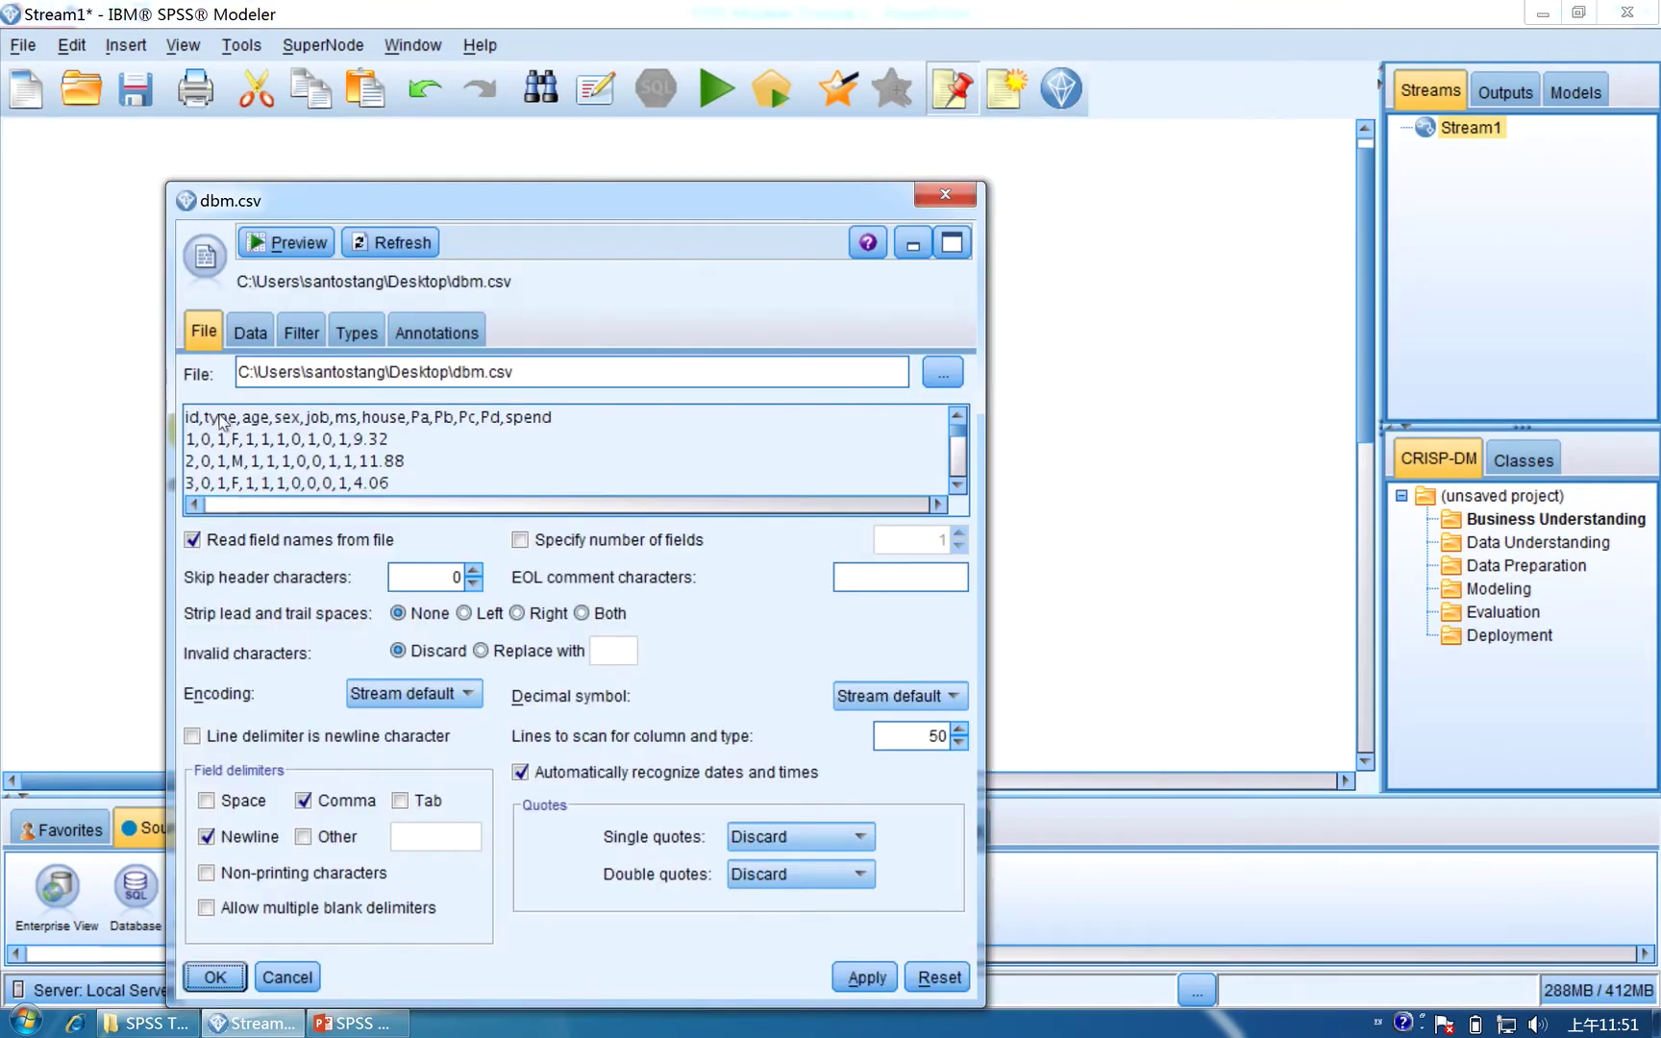
left_click(280, 248)
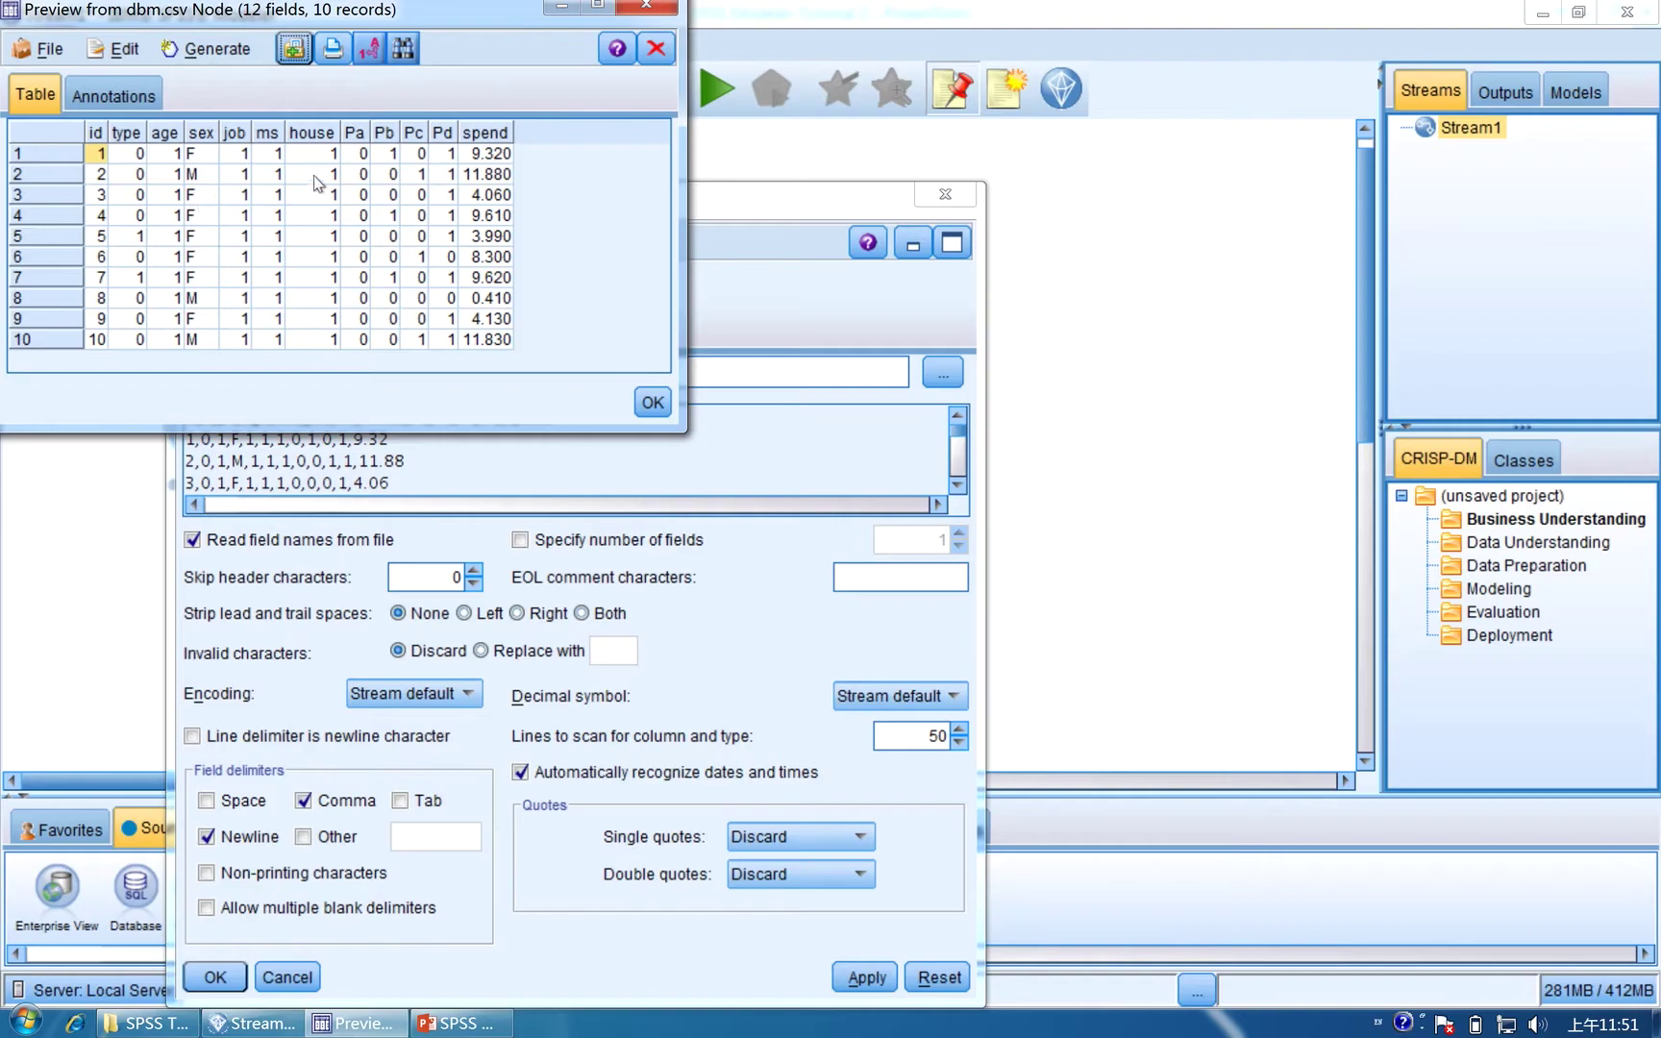
left_click(647, 7)
left_click(944, 195)
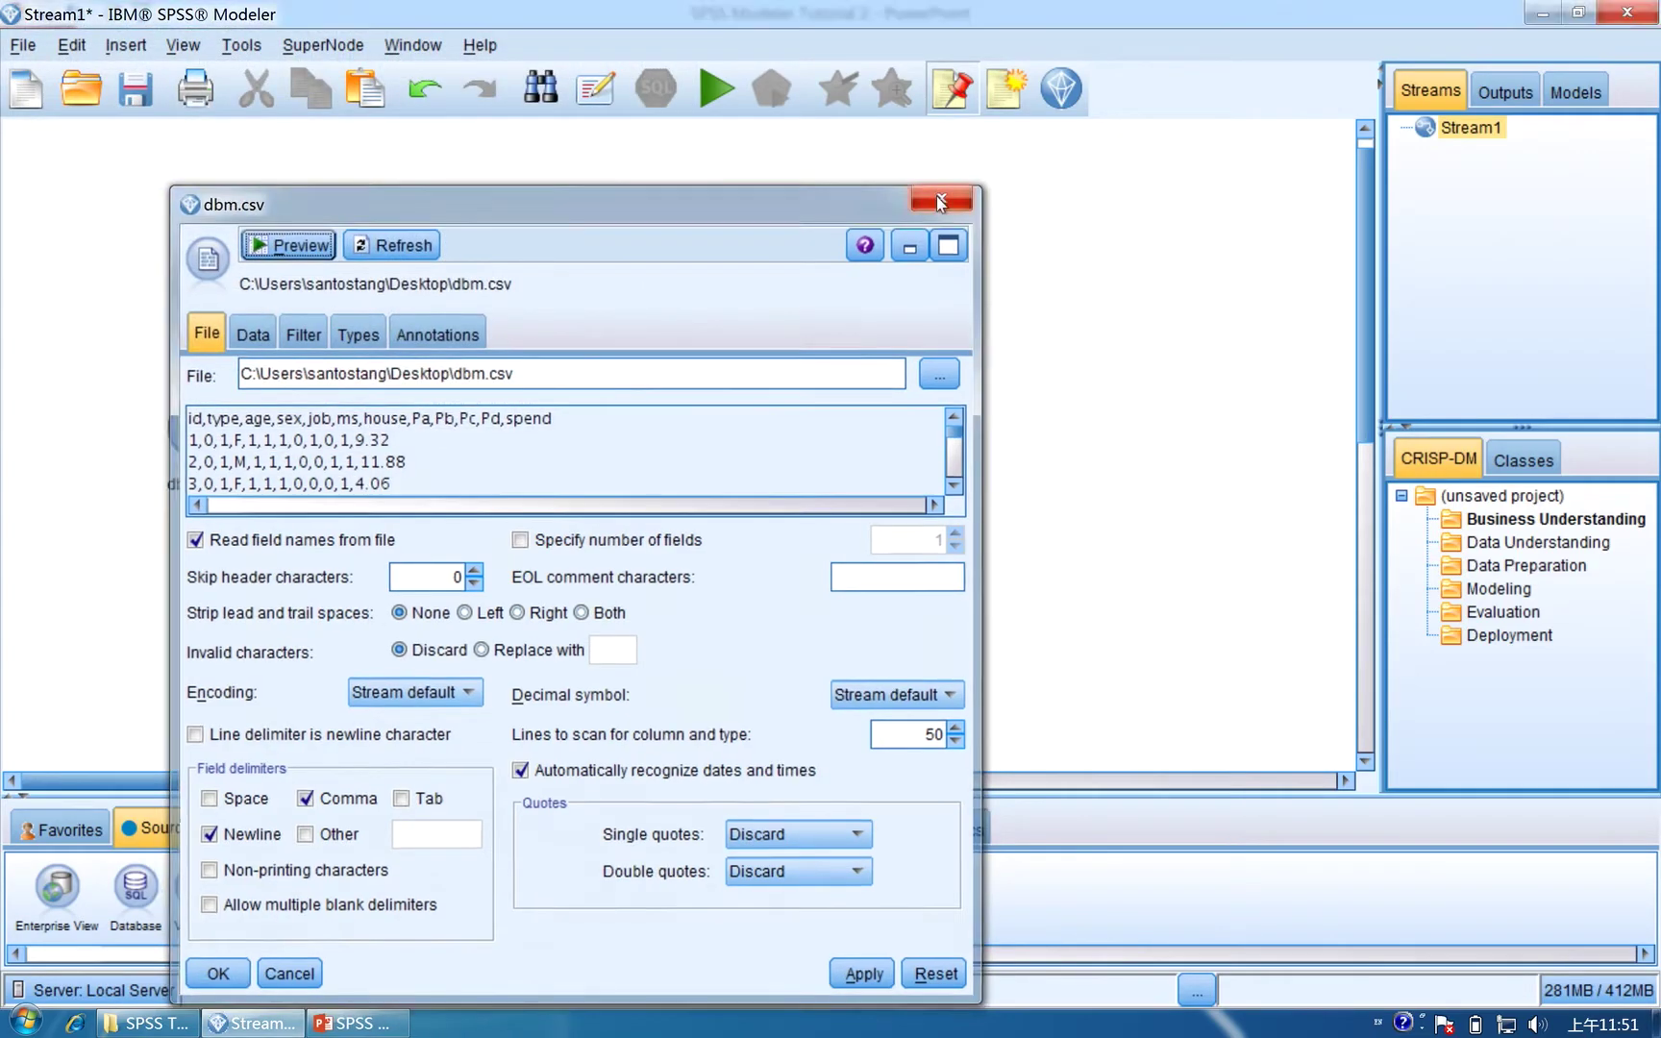
left_click_drag(181, 441, 166, 442)
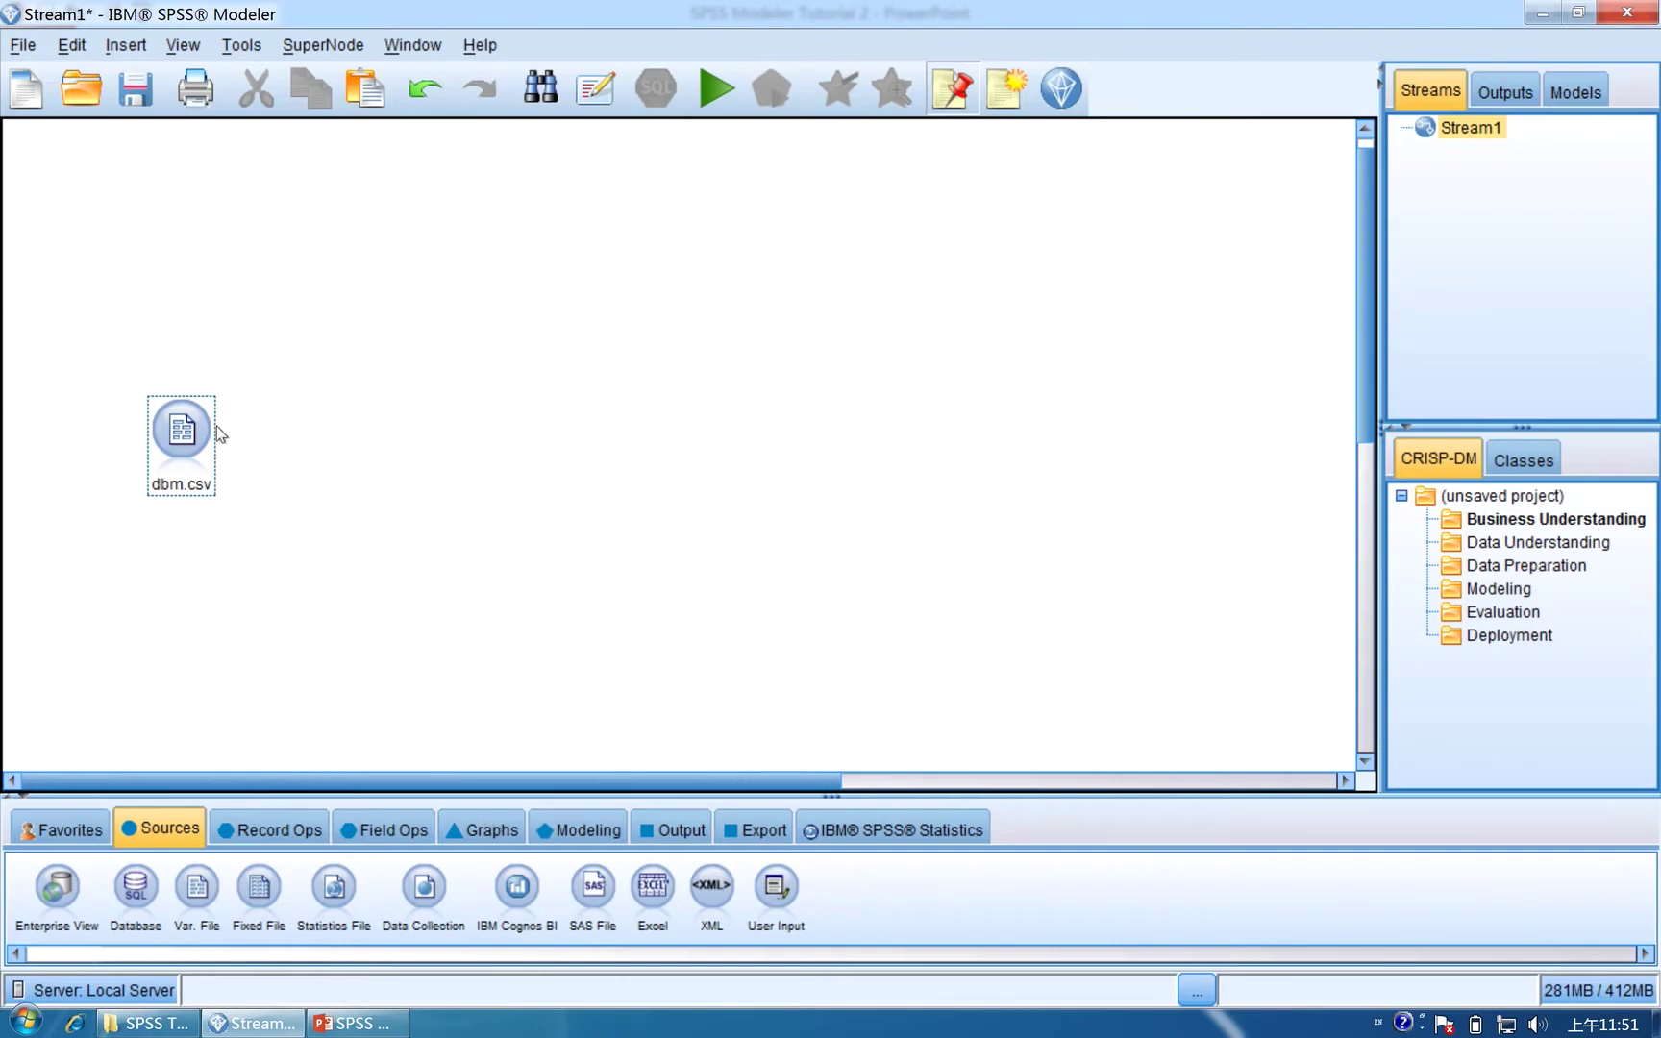
Add an Aggregate node to the right of dbm.csv and connect dbm.csv into it.
left_click(384, 822)
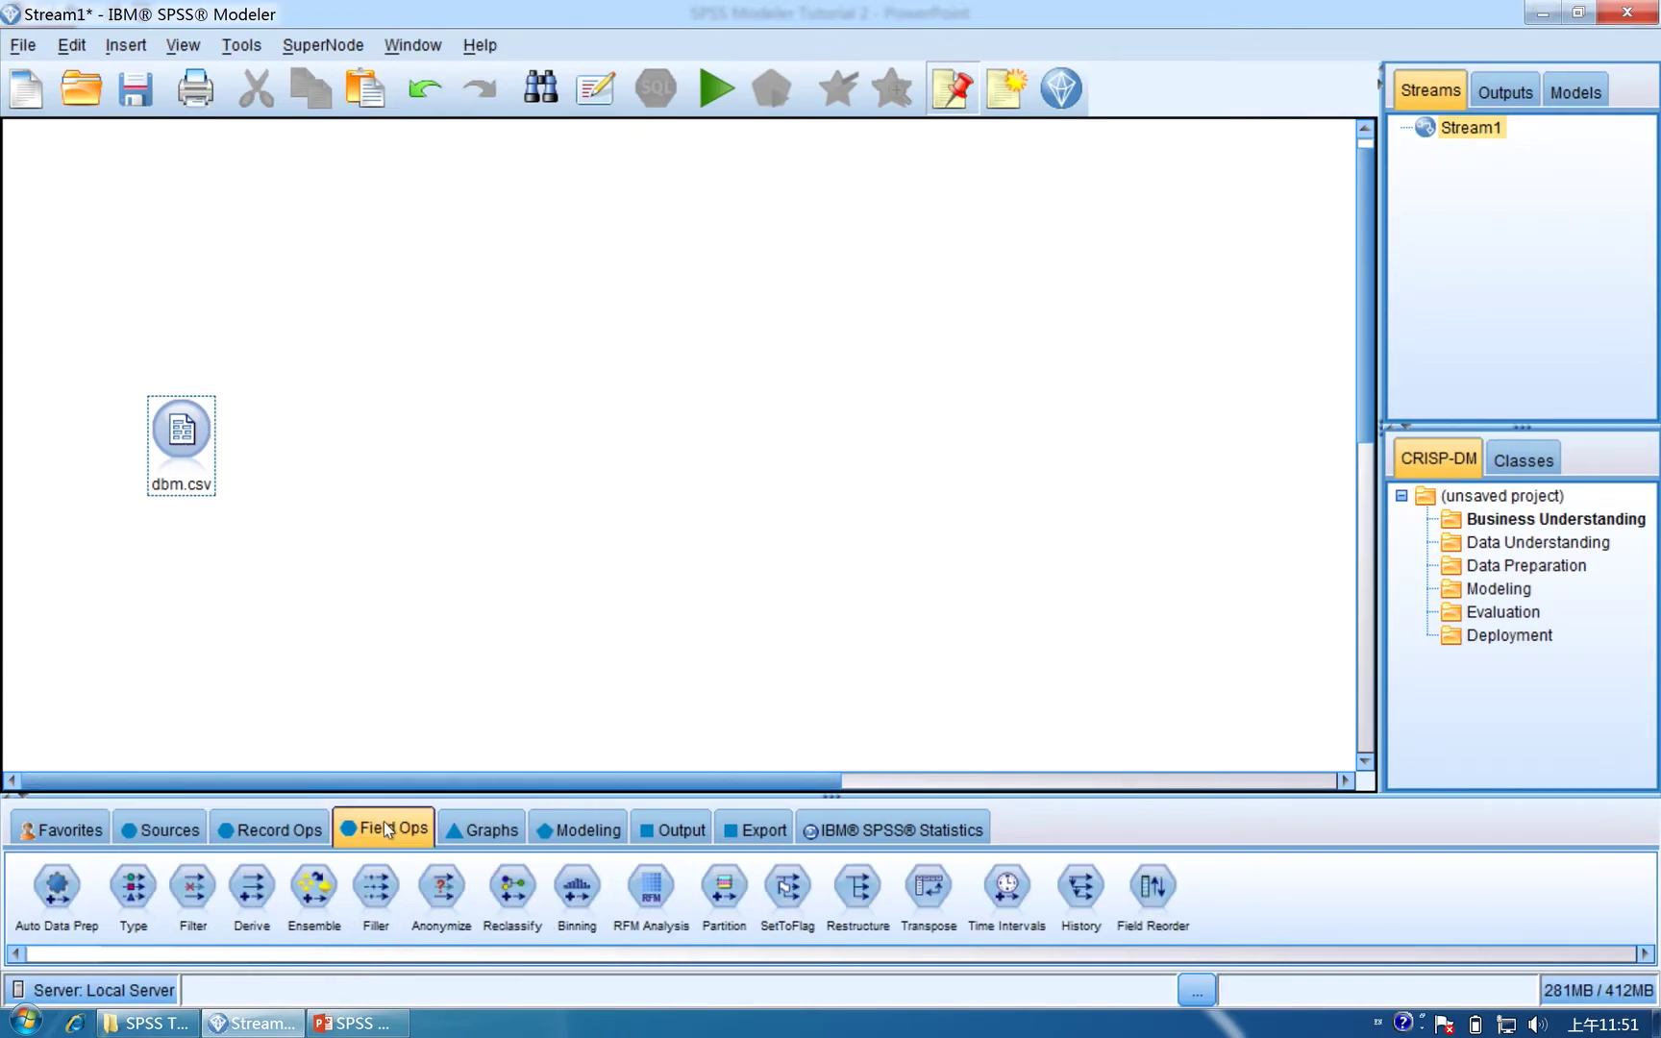
left_click(302, 825)
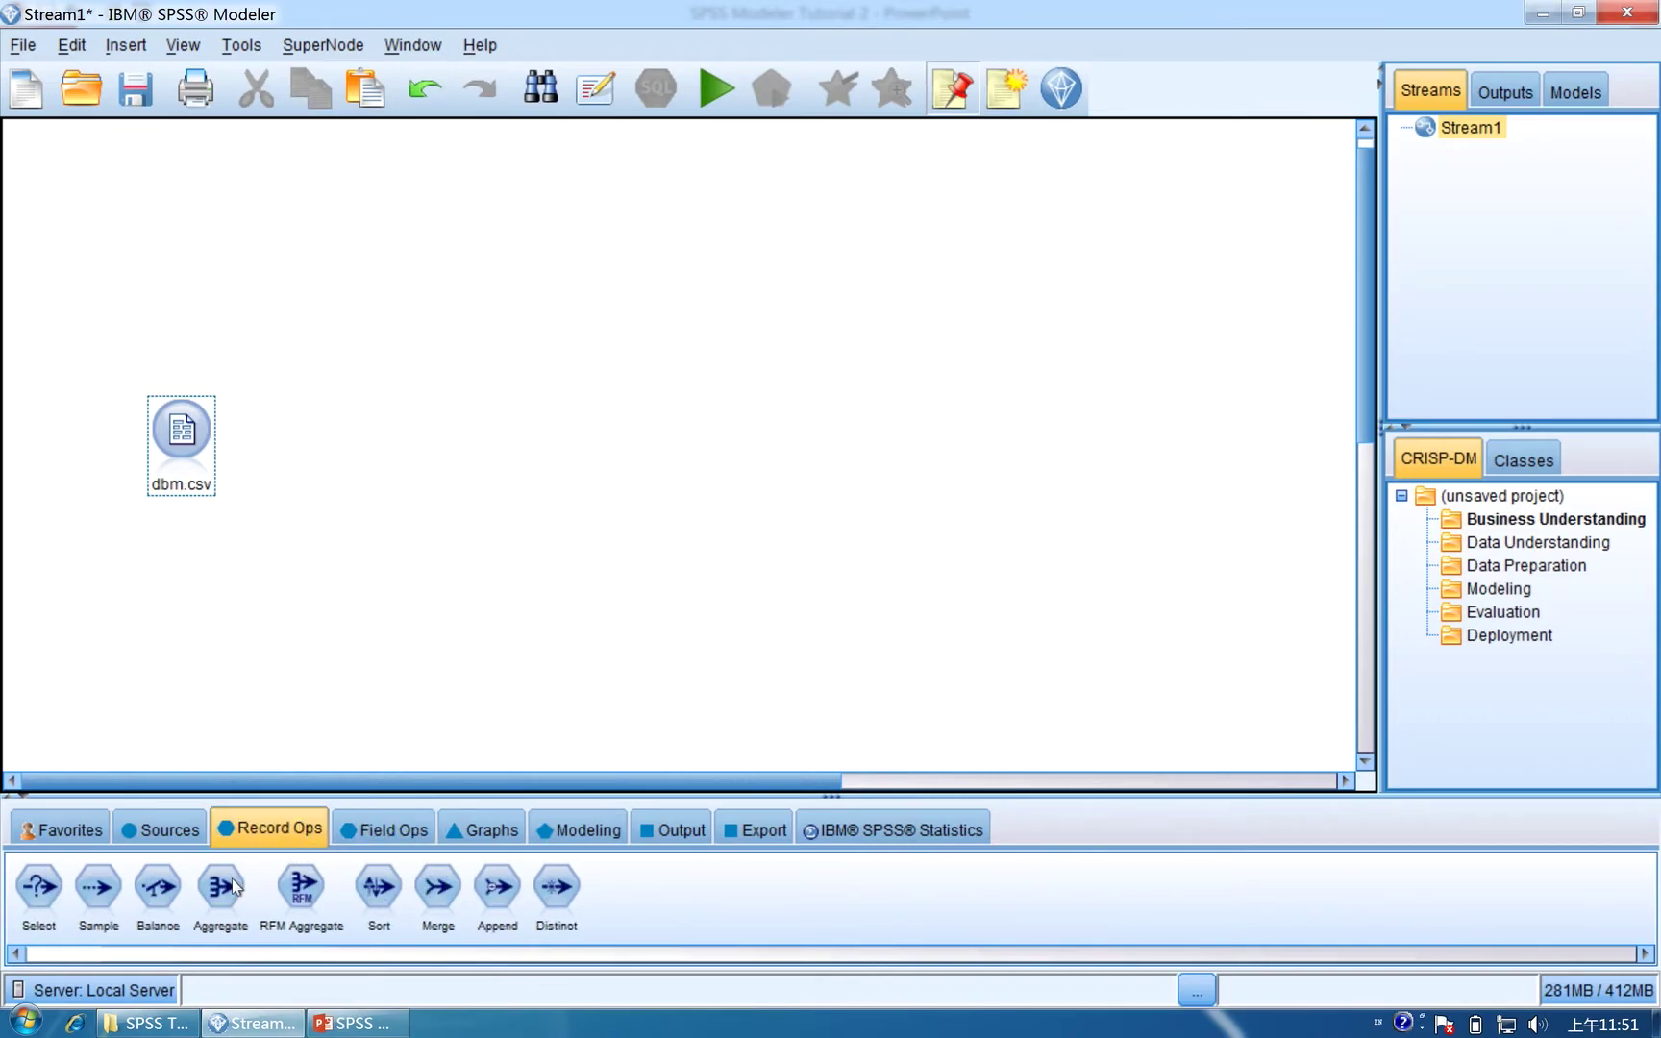
left_click_drag(233, 886, 330, 438)
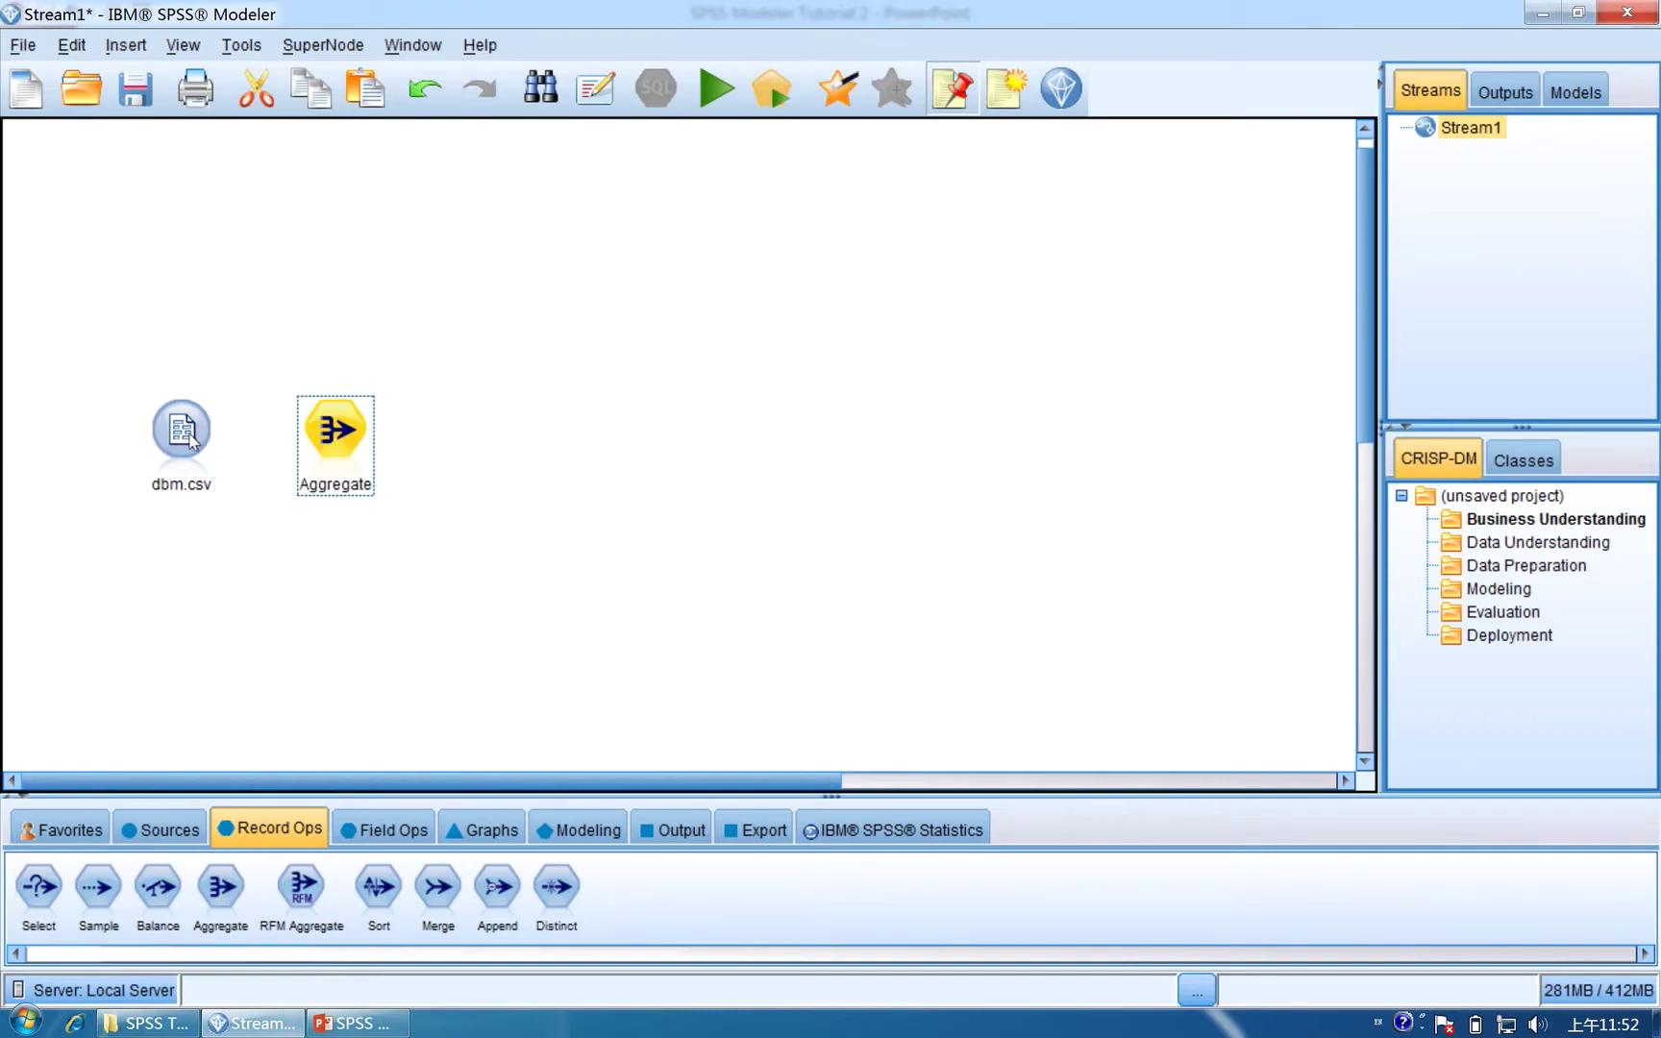
right_click(190, 440)
left_click(230, 486)
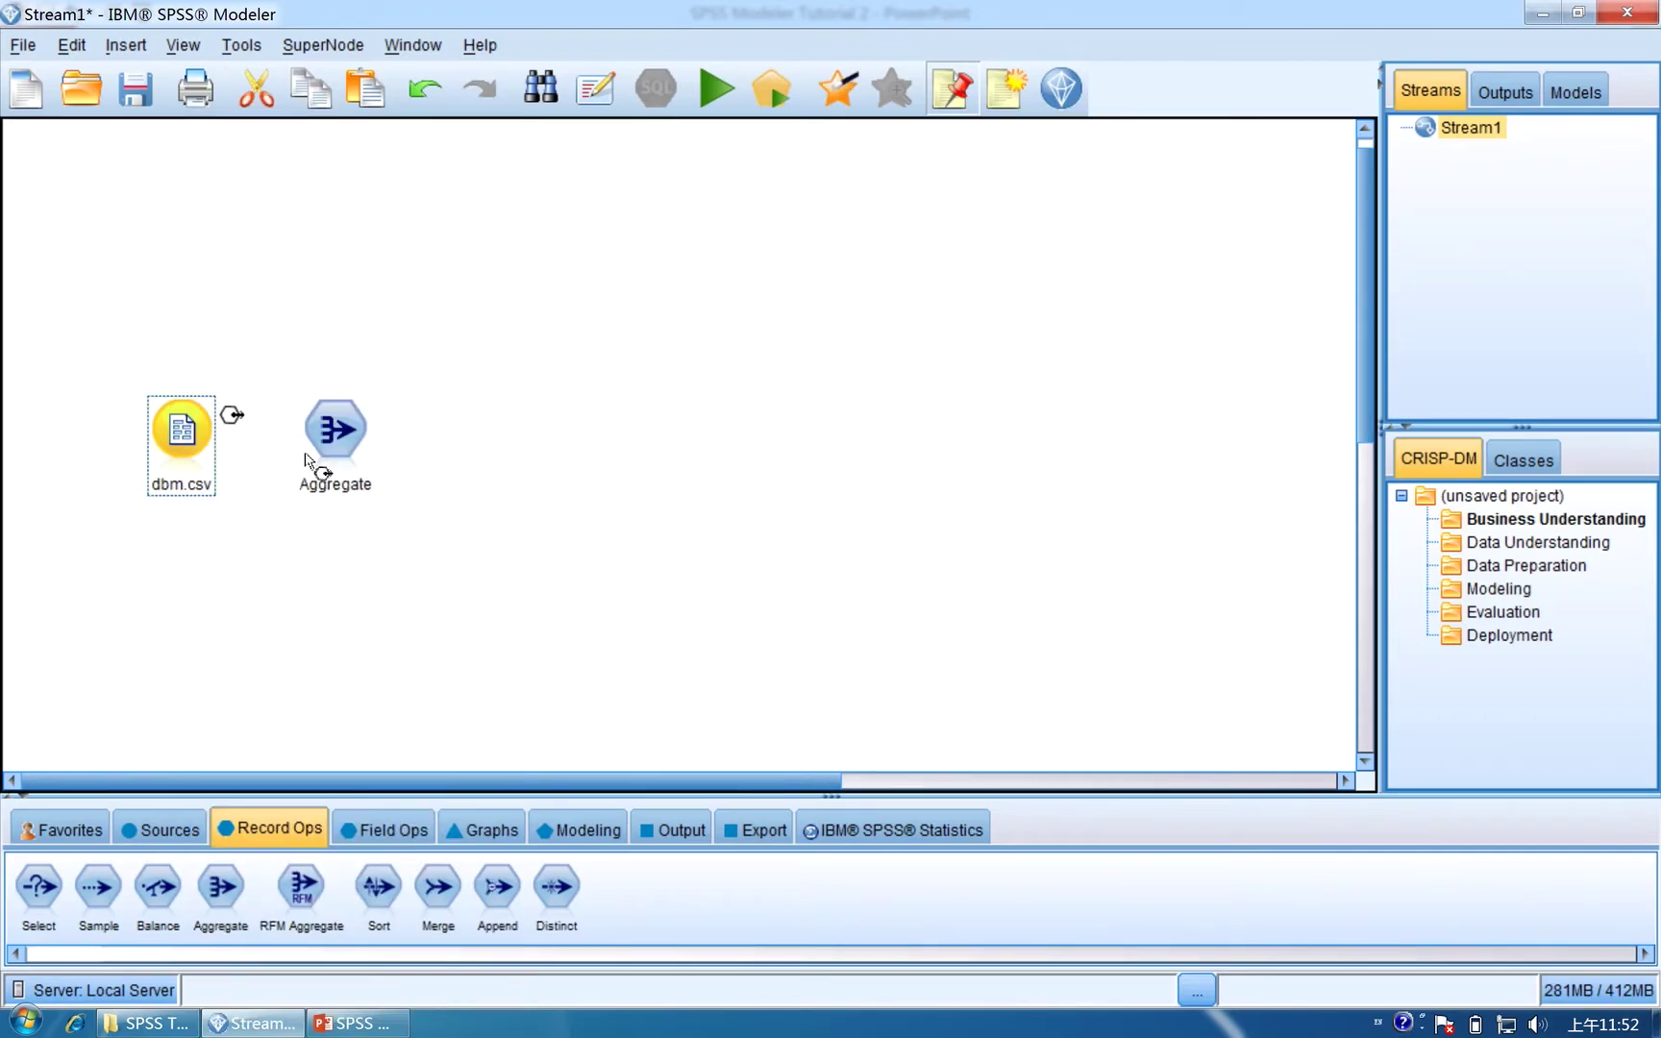
left_click(328, 438)
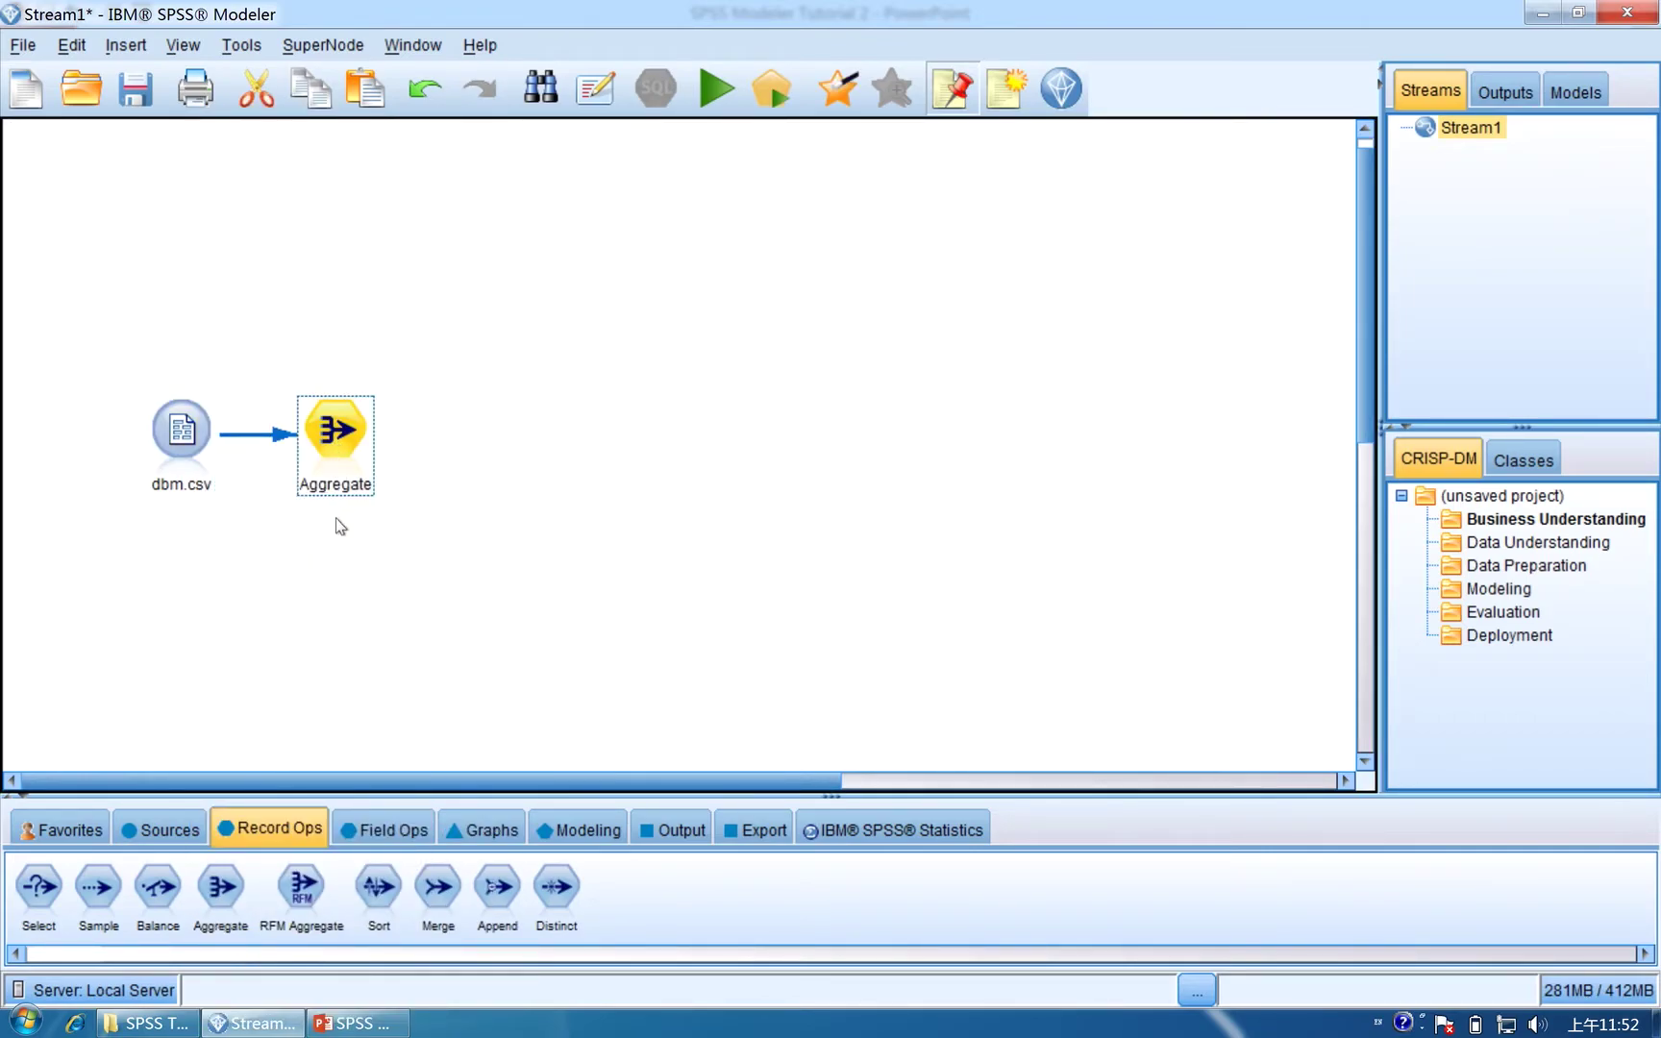
Set age and sex as the Aggregate node's key fields, checking the tutorial slides.
double_click(337, 432)
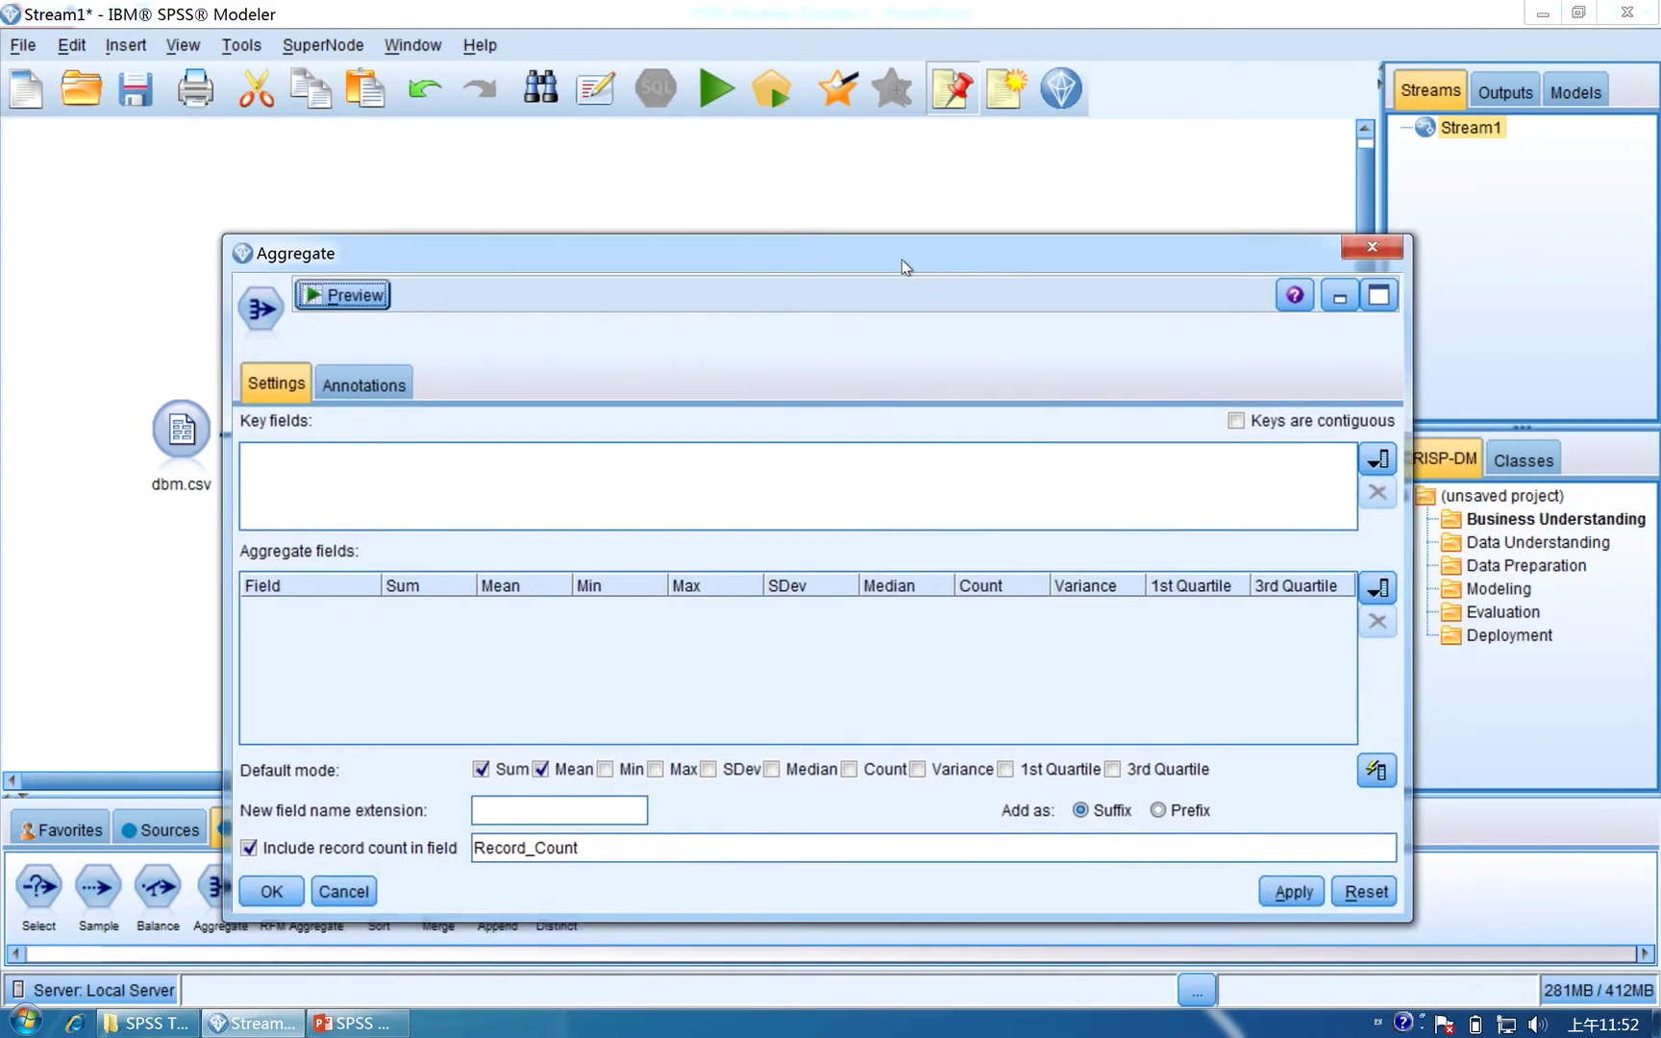
left_click_drag(986, 346, 898, 257)
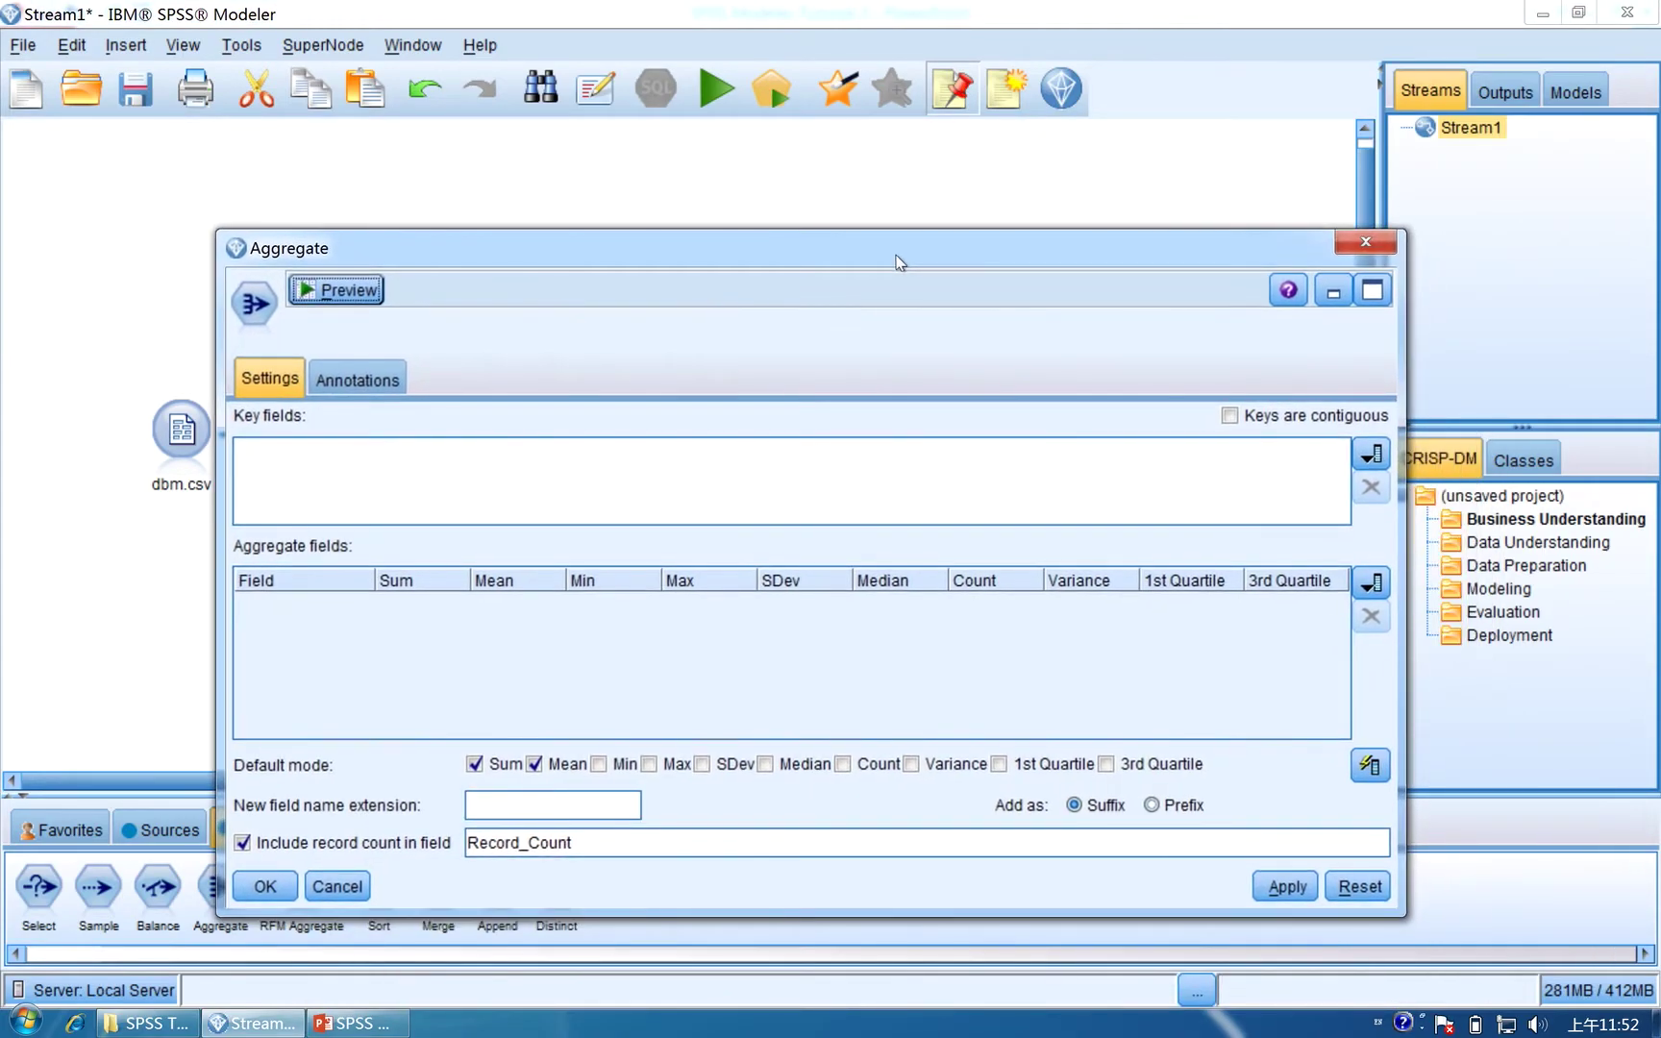
left_click(1372, 452)
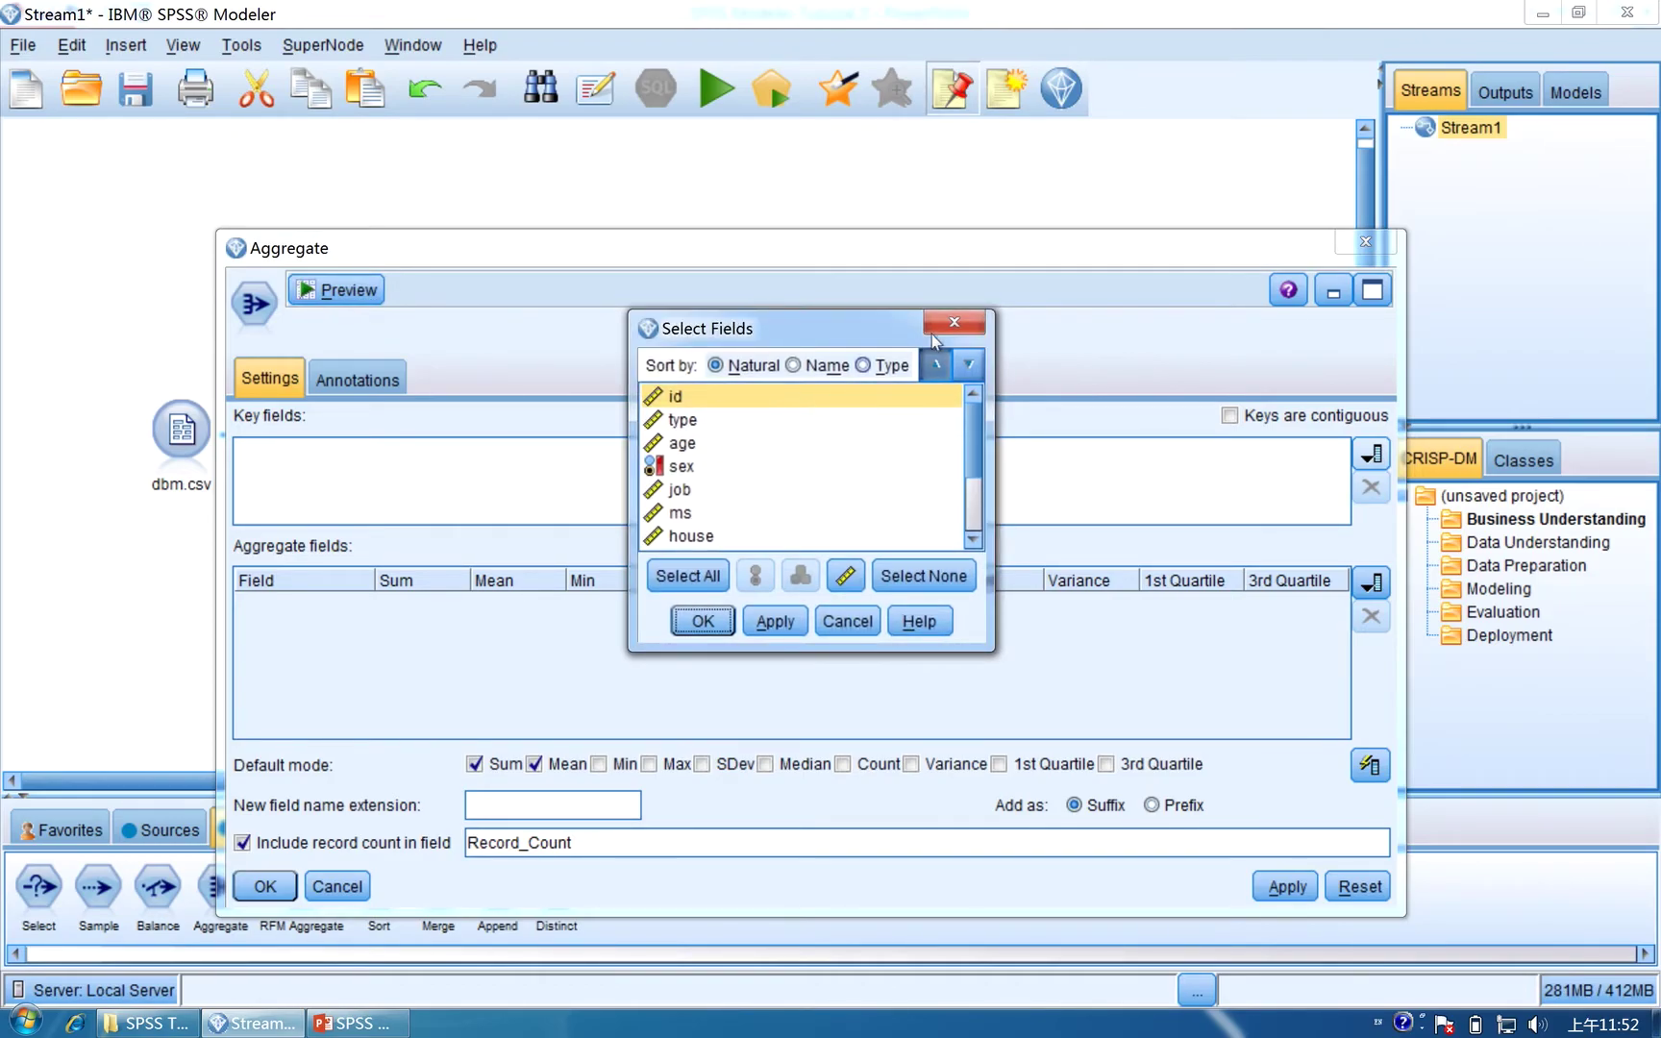
left_click(847, 621)
left_click(352, 1023)
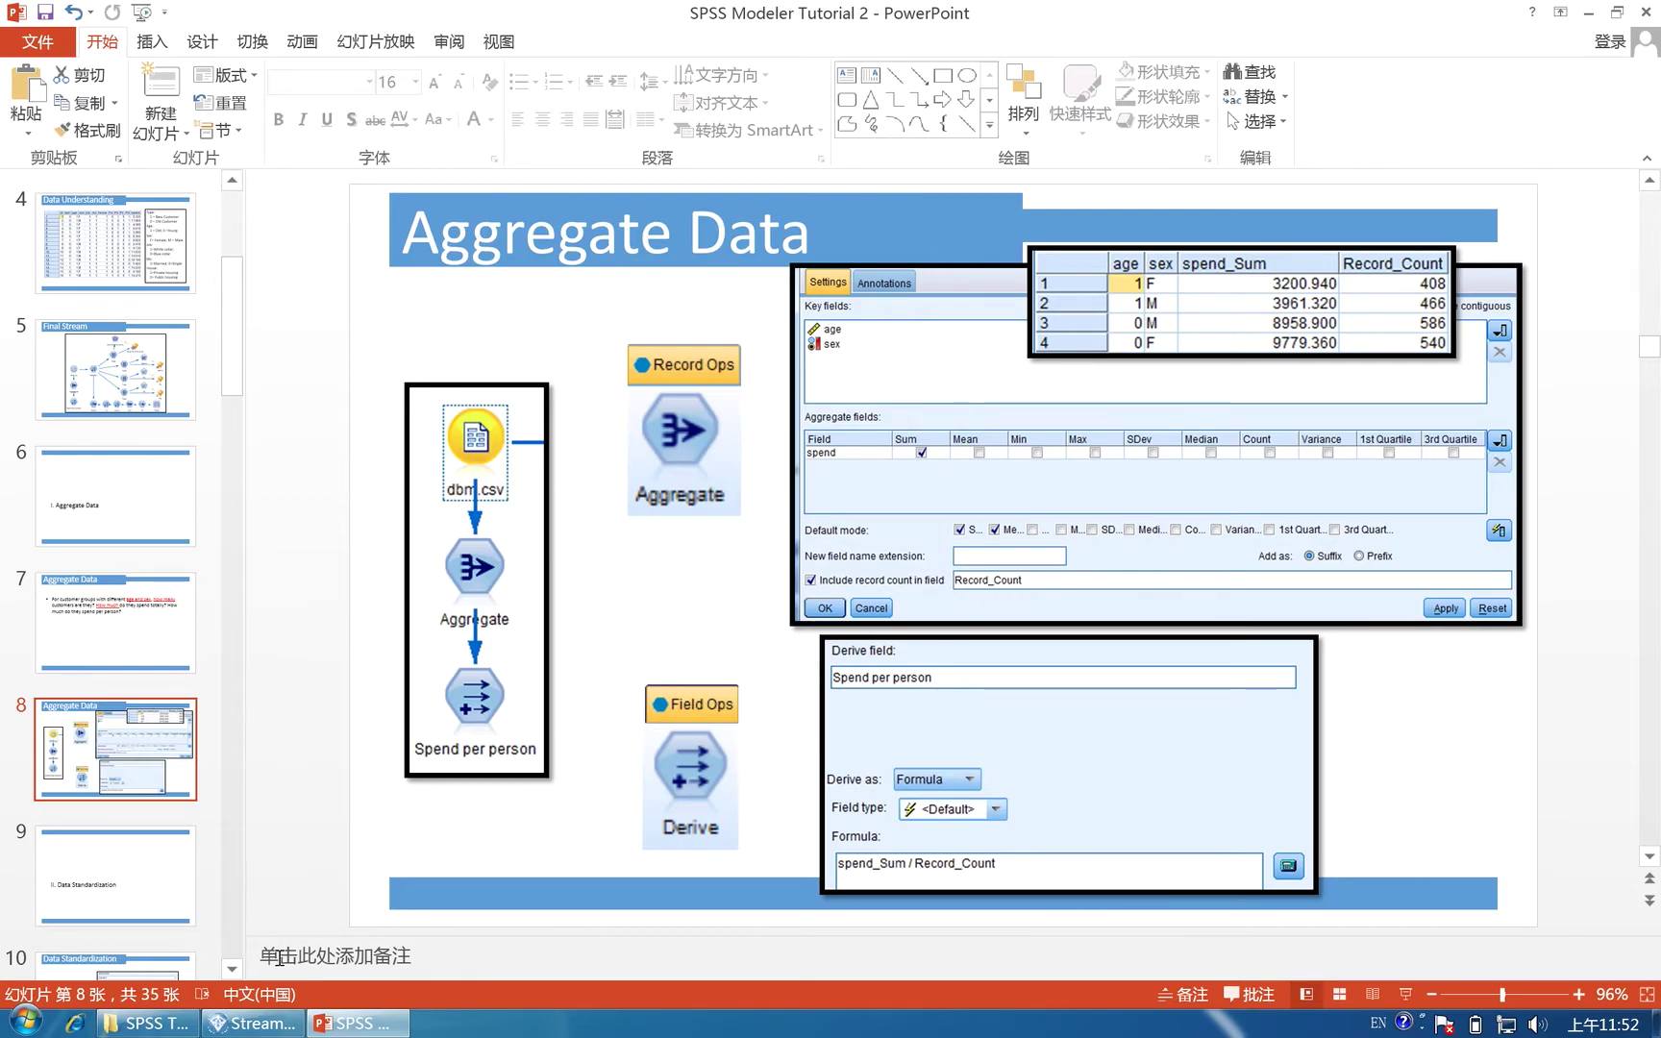
left_click(277, 1022)
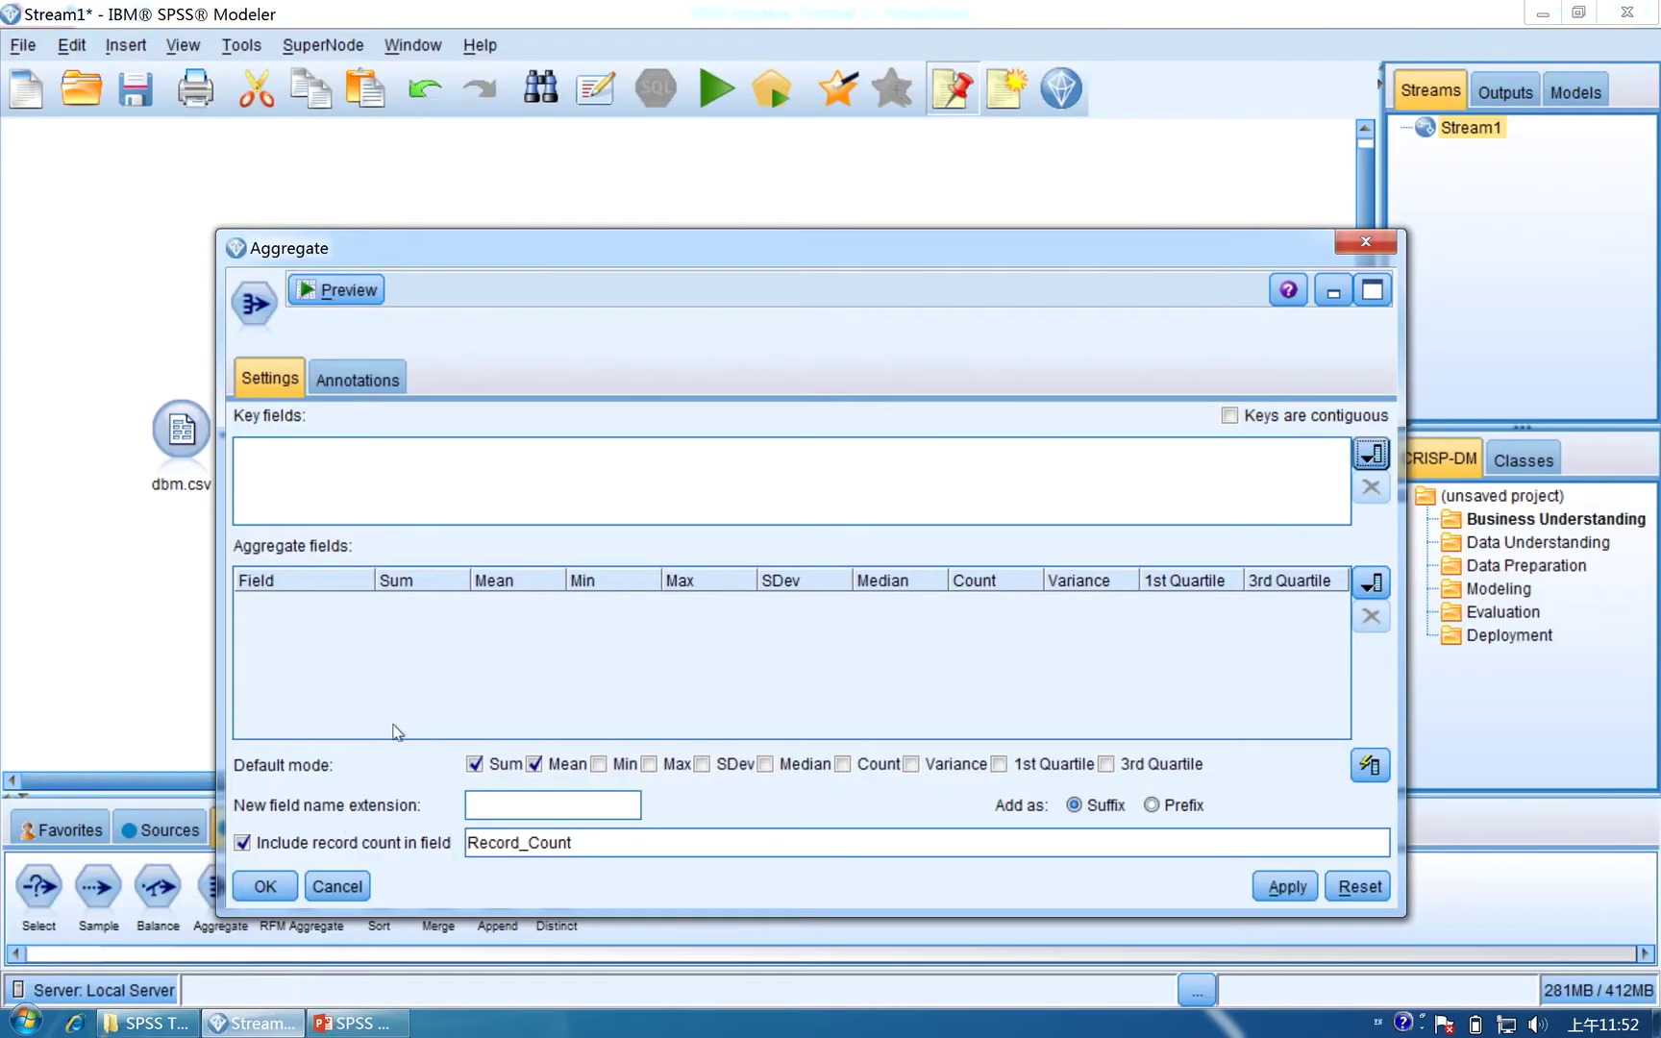
left_click(1370, 453)
double_click(708, 444)
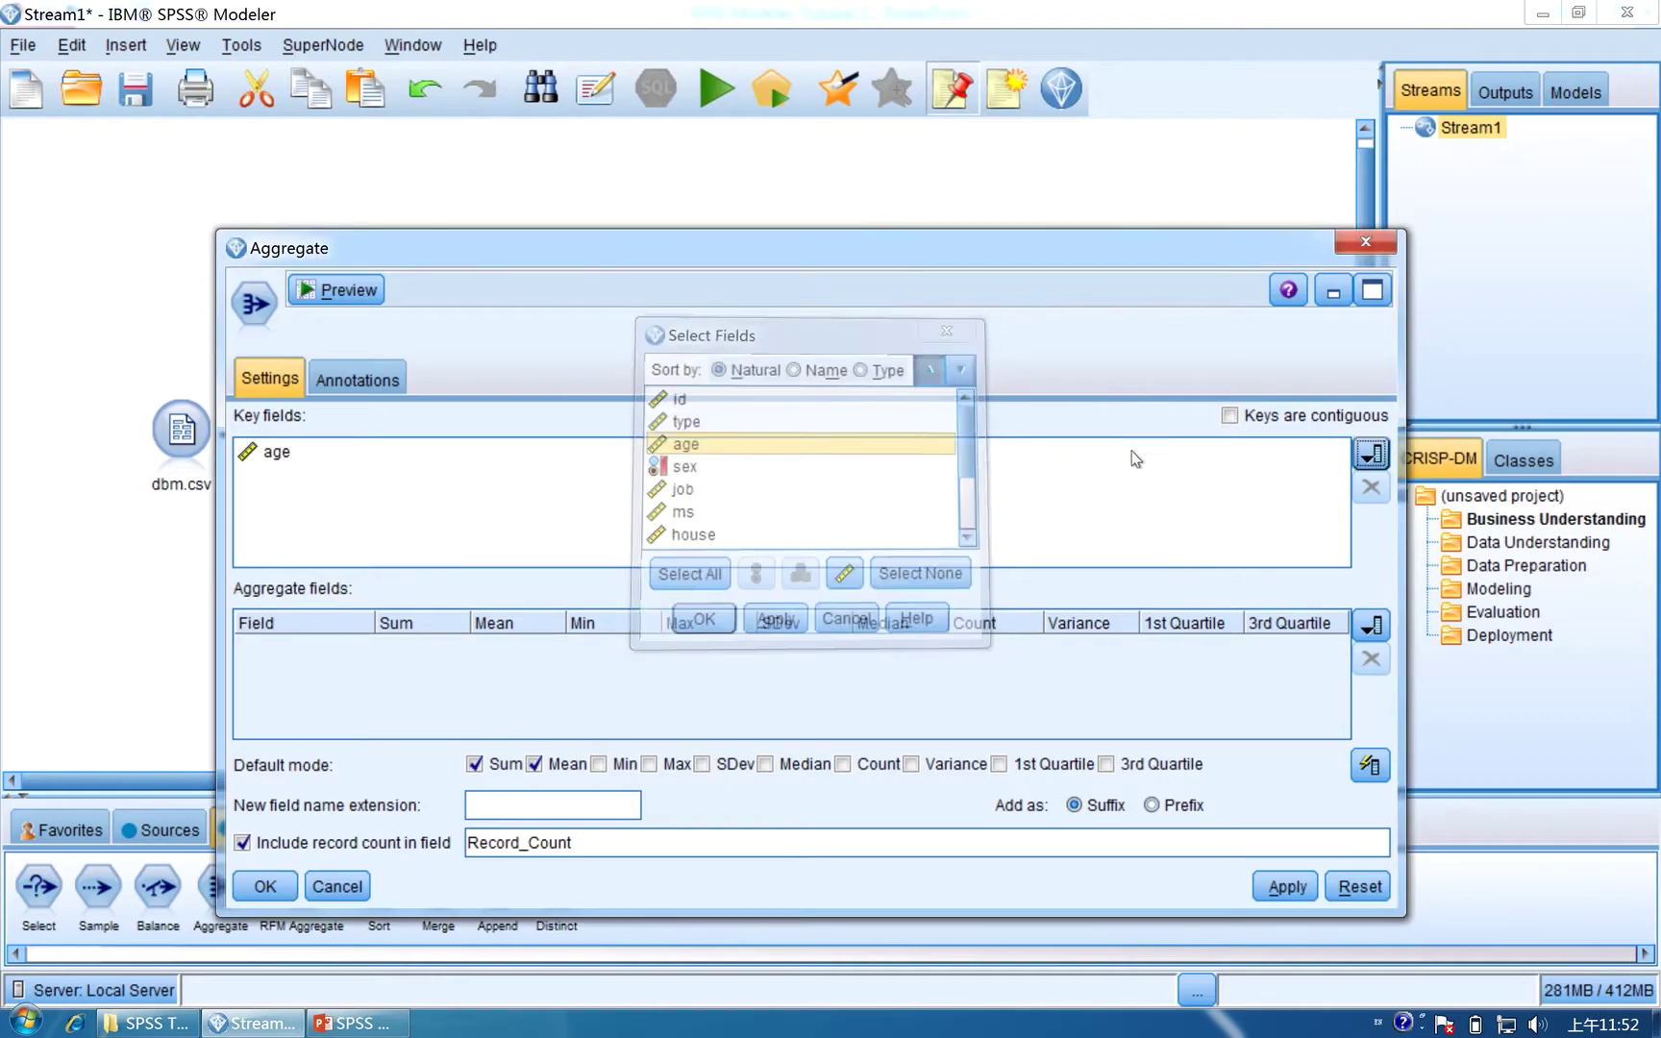
left_click(1370, 452)
double_click(677, 487)
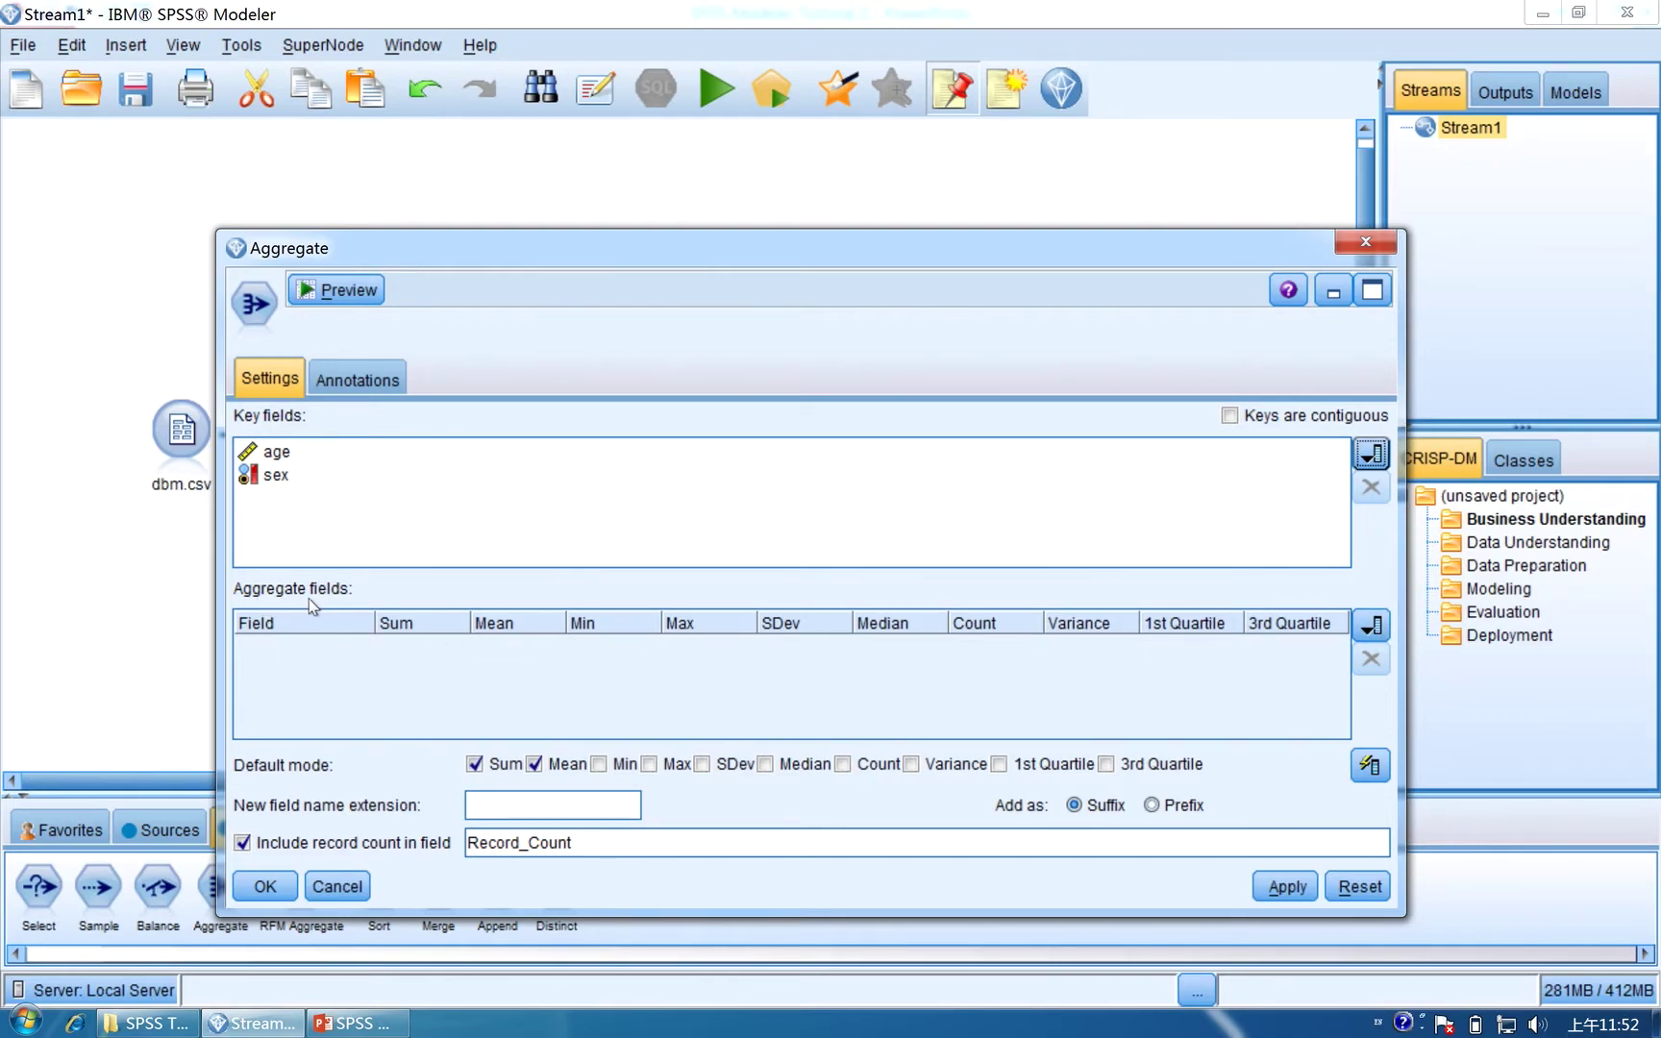
Add spend to the aggregate fields.
left_click(1372, 627)
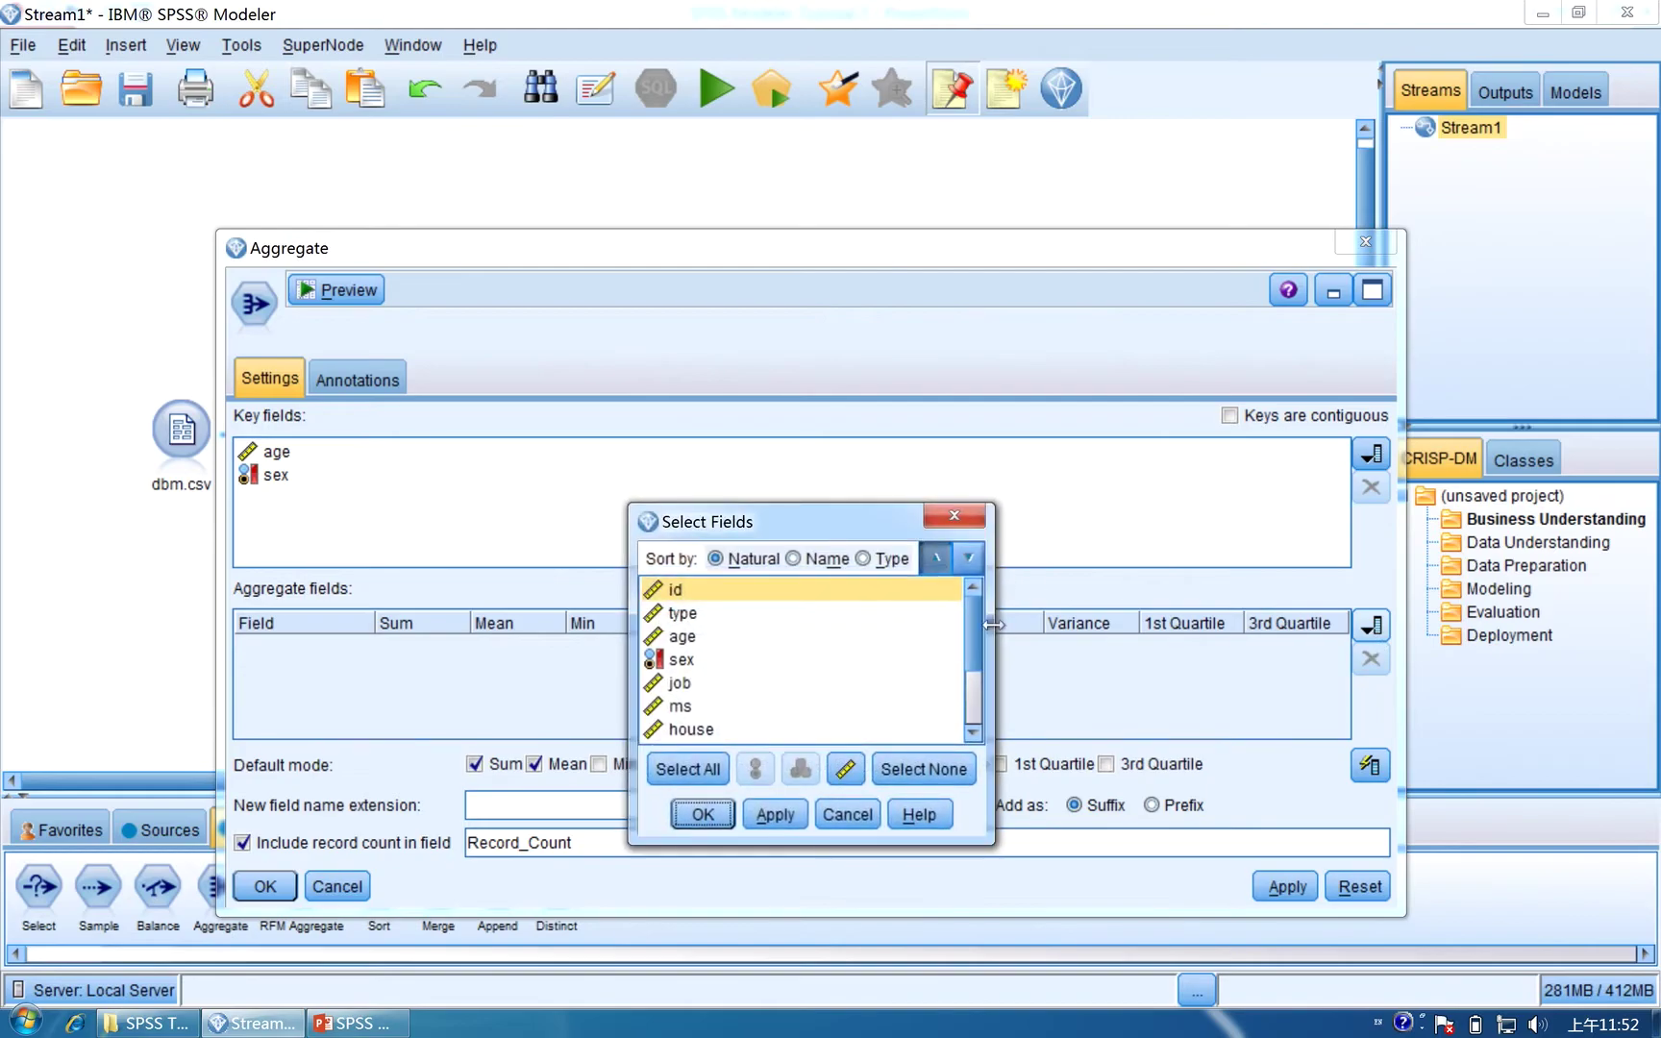
left_click_drag(974, 646, 971, 702)
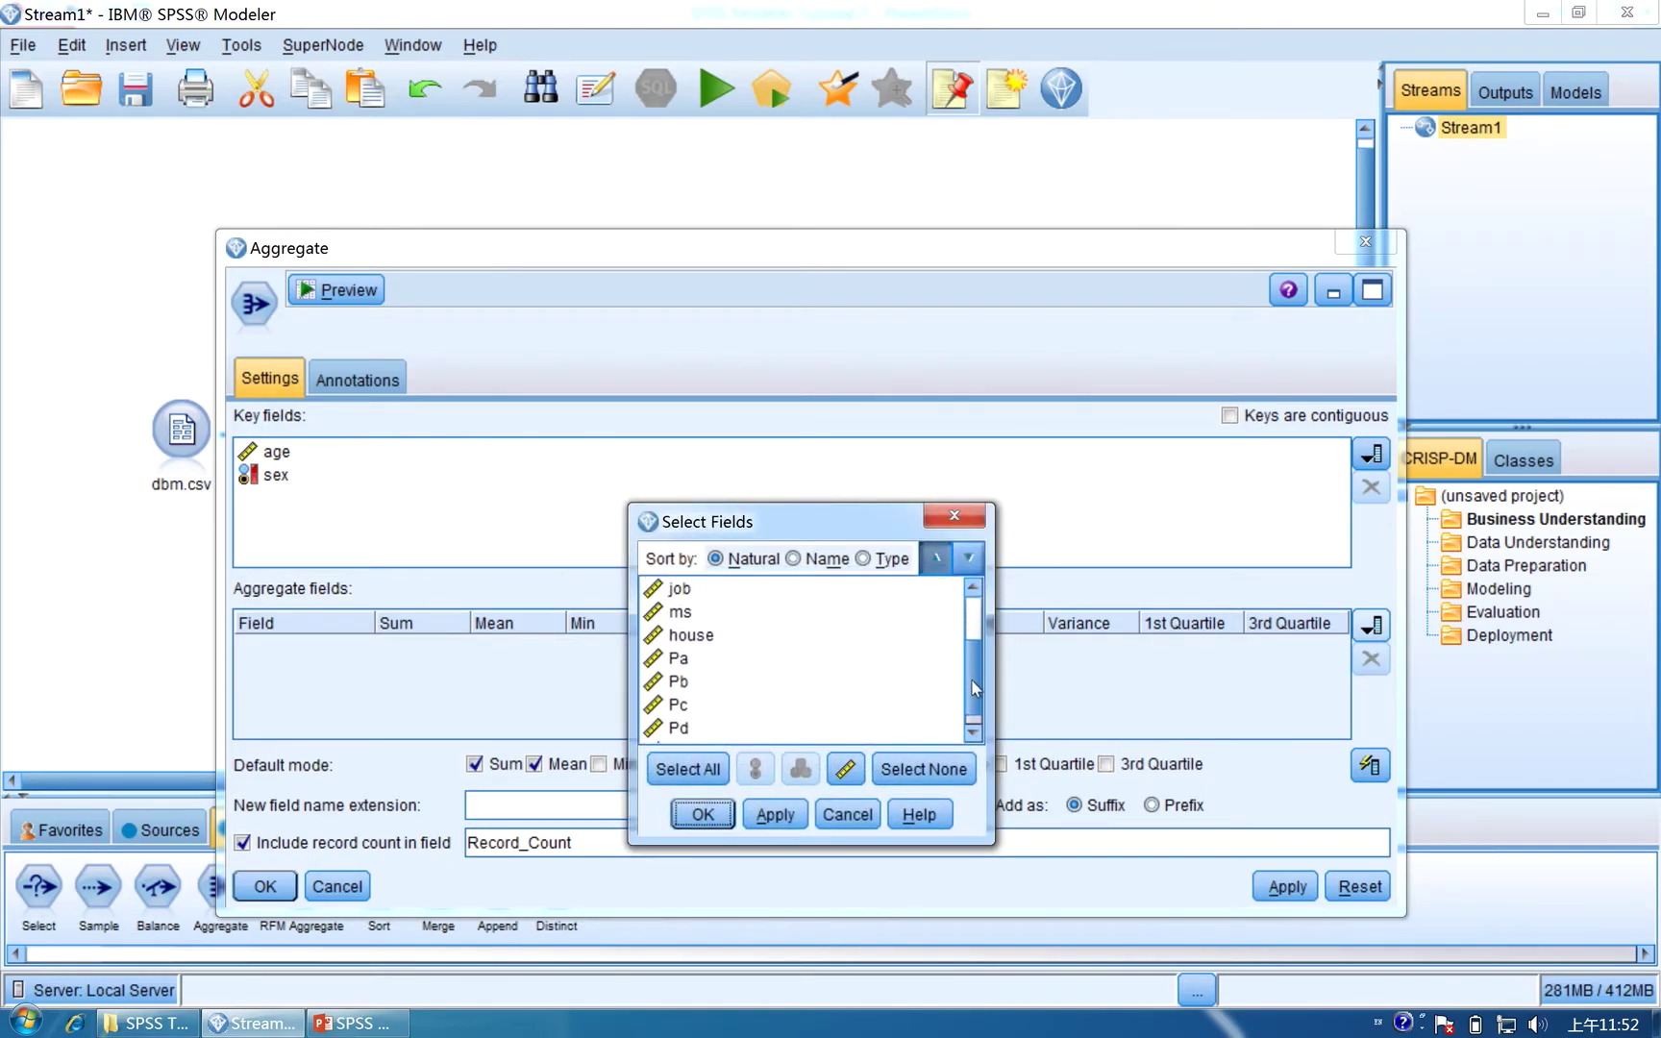
left_click(970, 699)
left_click(736, 731)
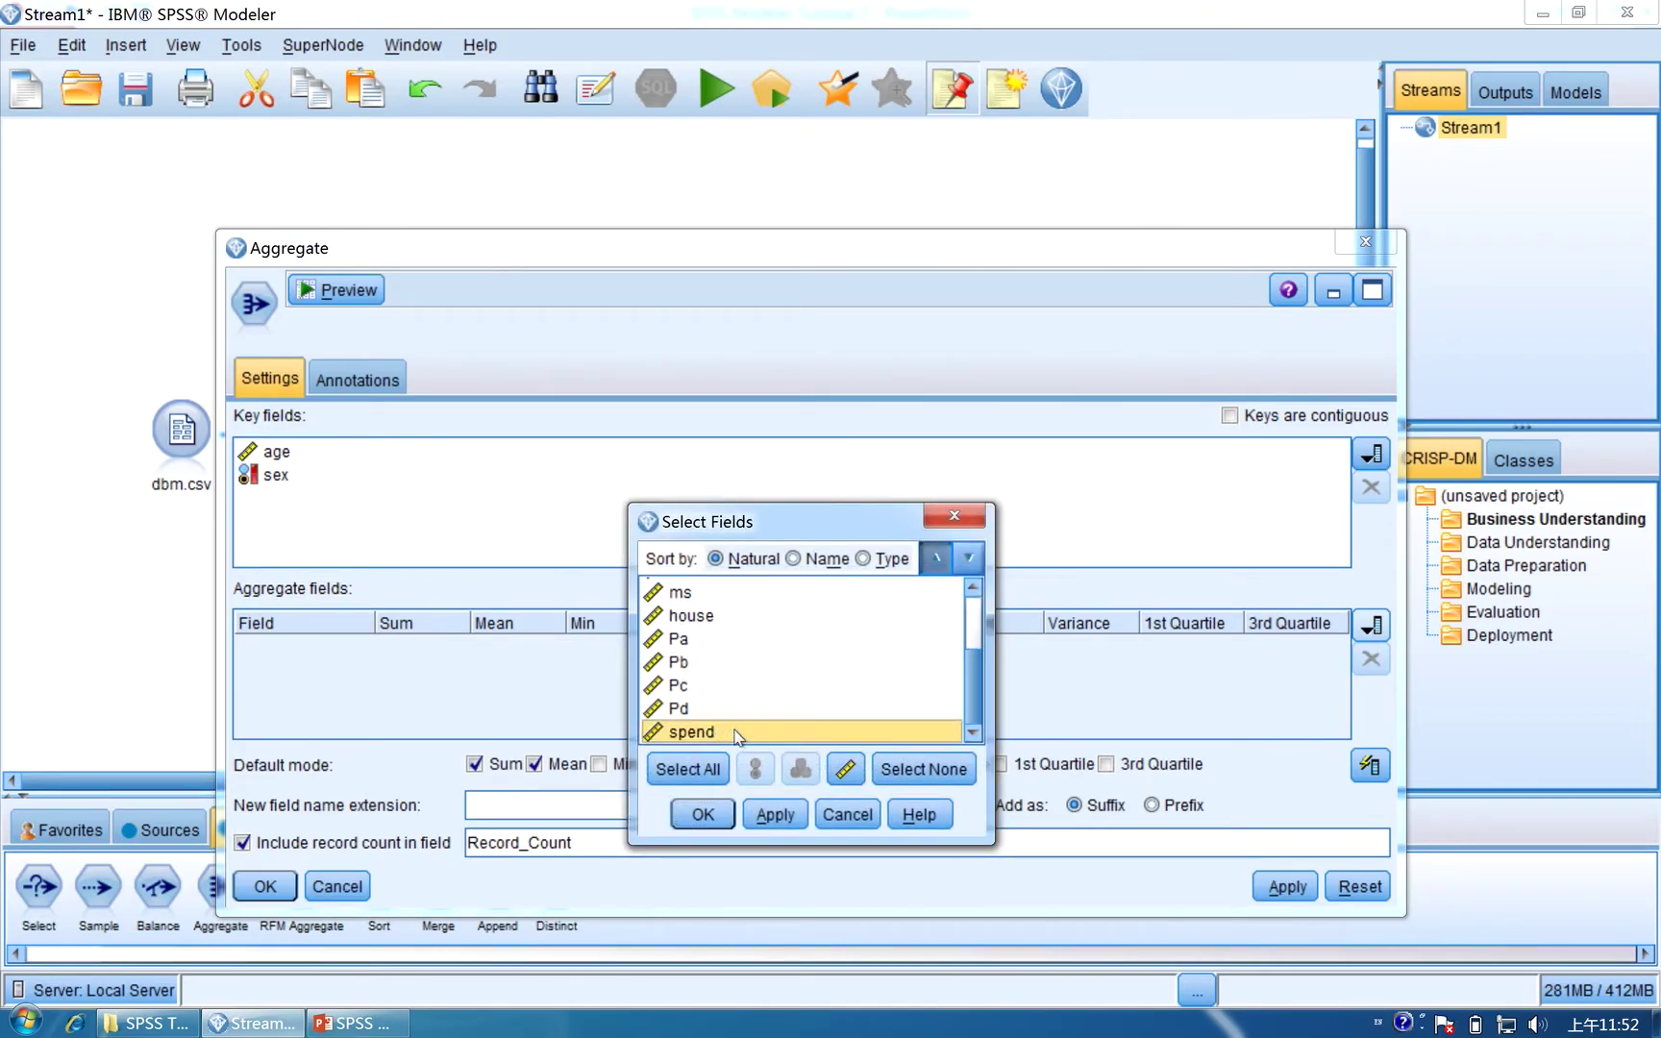
left_click(702, 814)
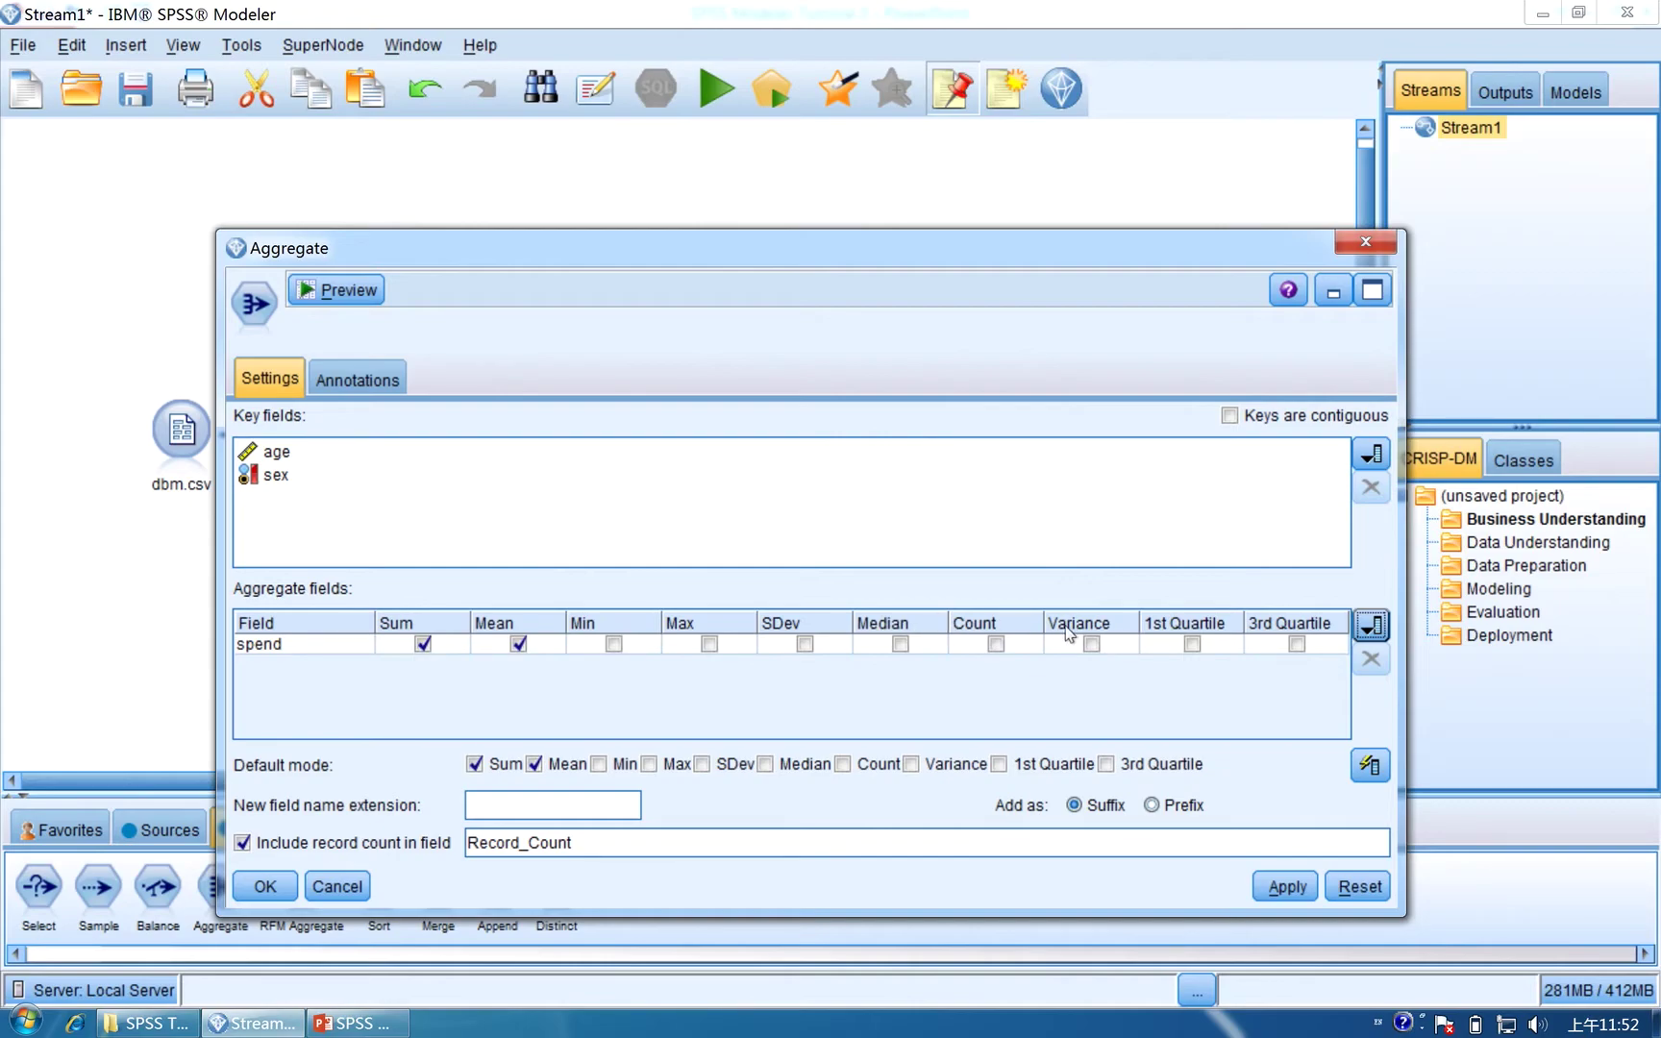
Keep only Sum for spend, apply, and preview the four aggregated age–sex records.
left_click(517, 645)
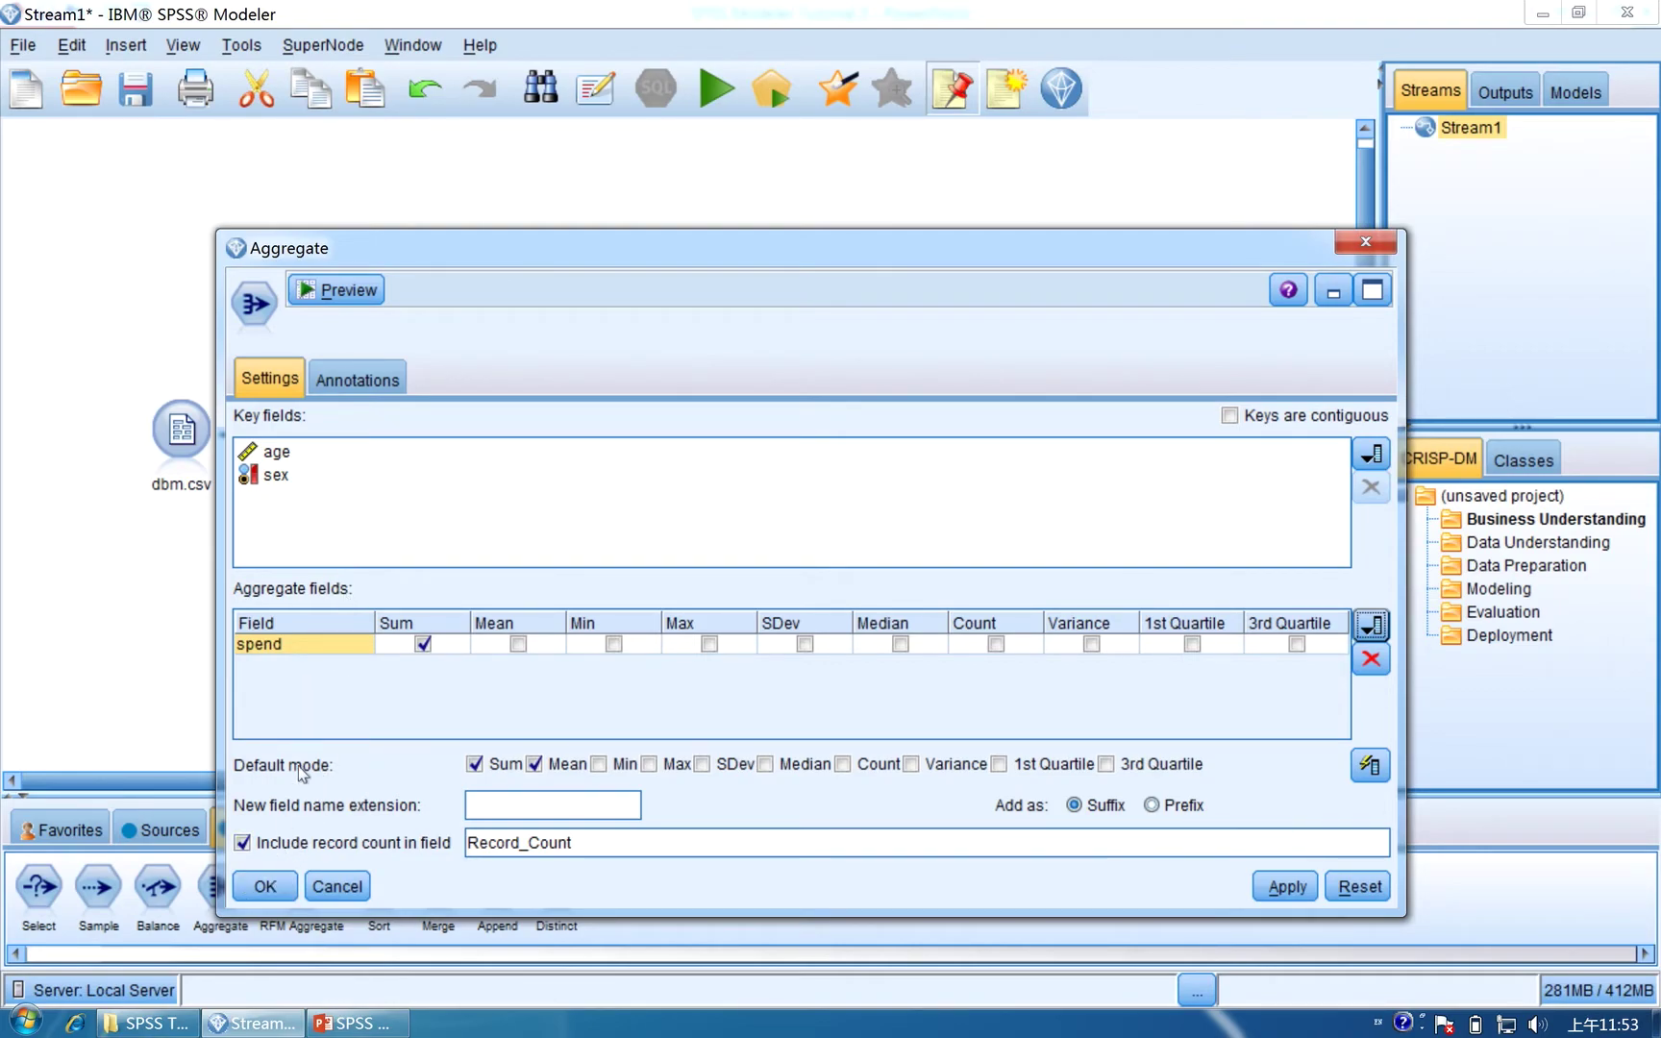
left_click(1305, 887)
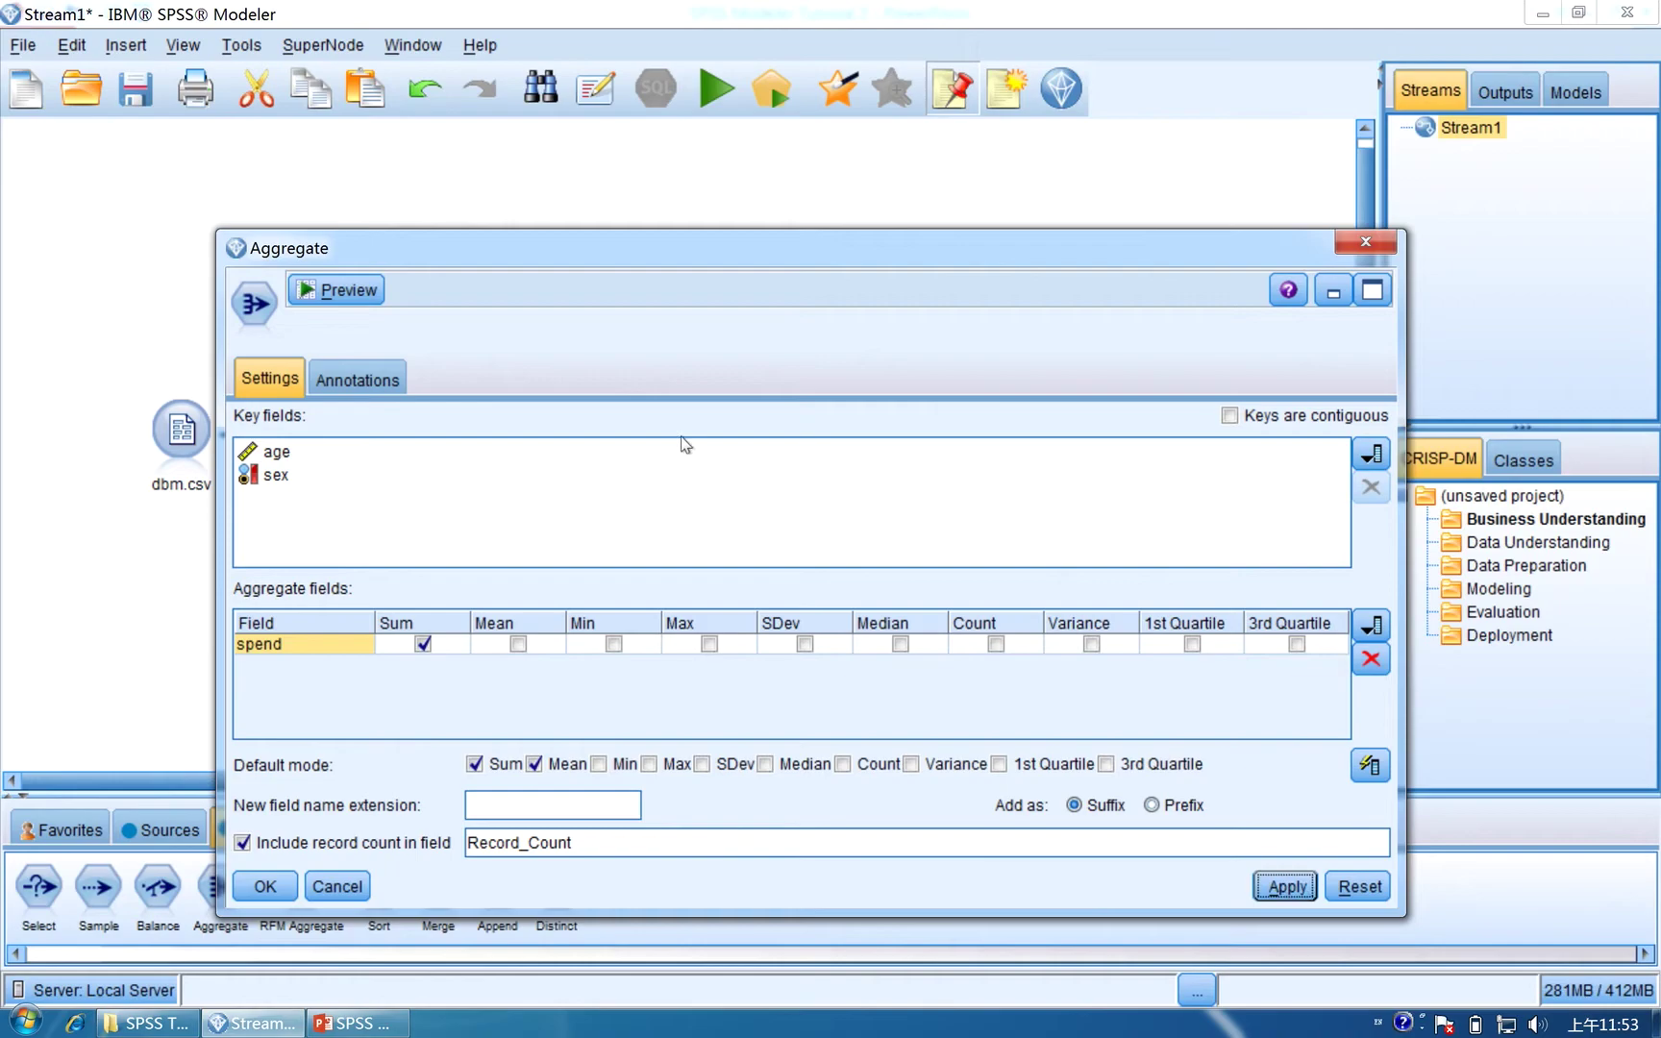
left_click(346, 293)
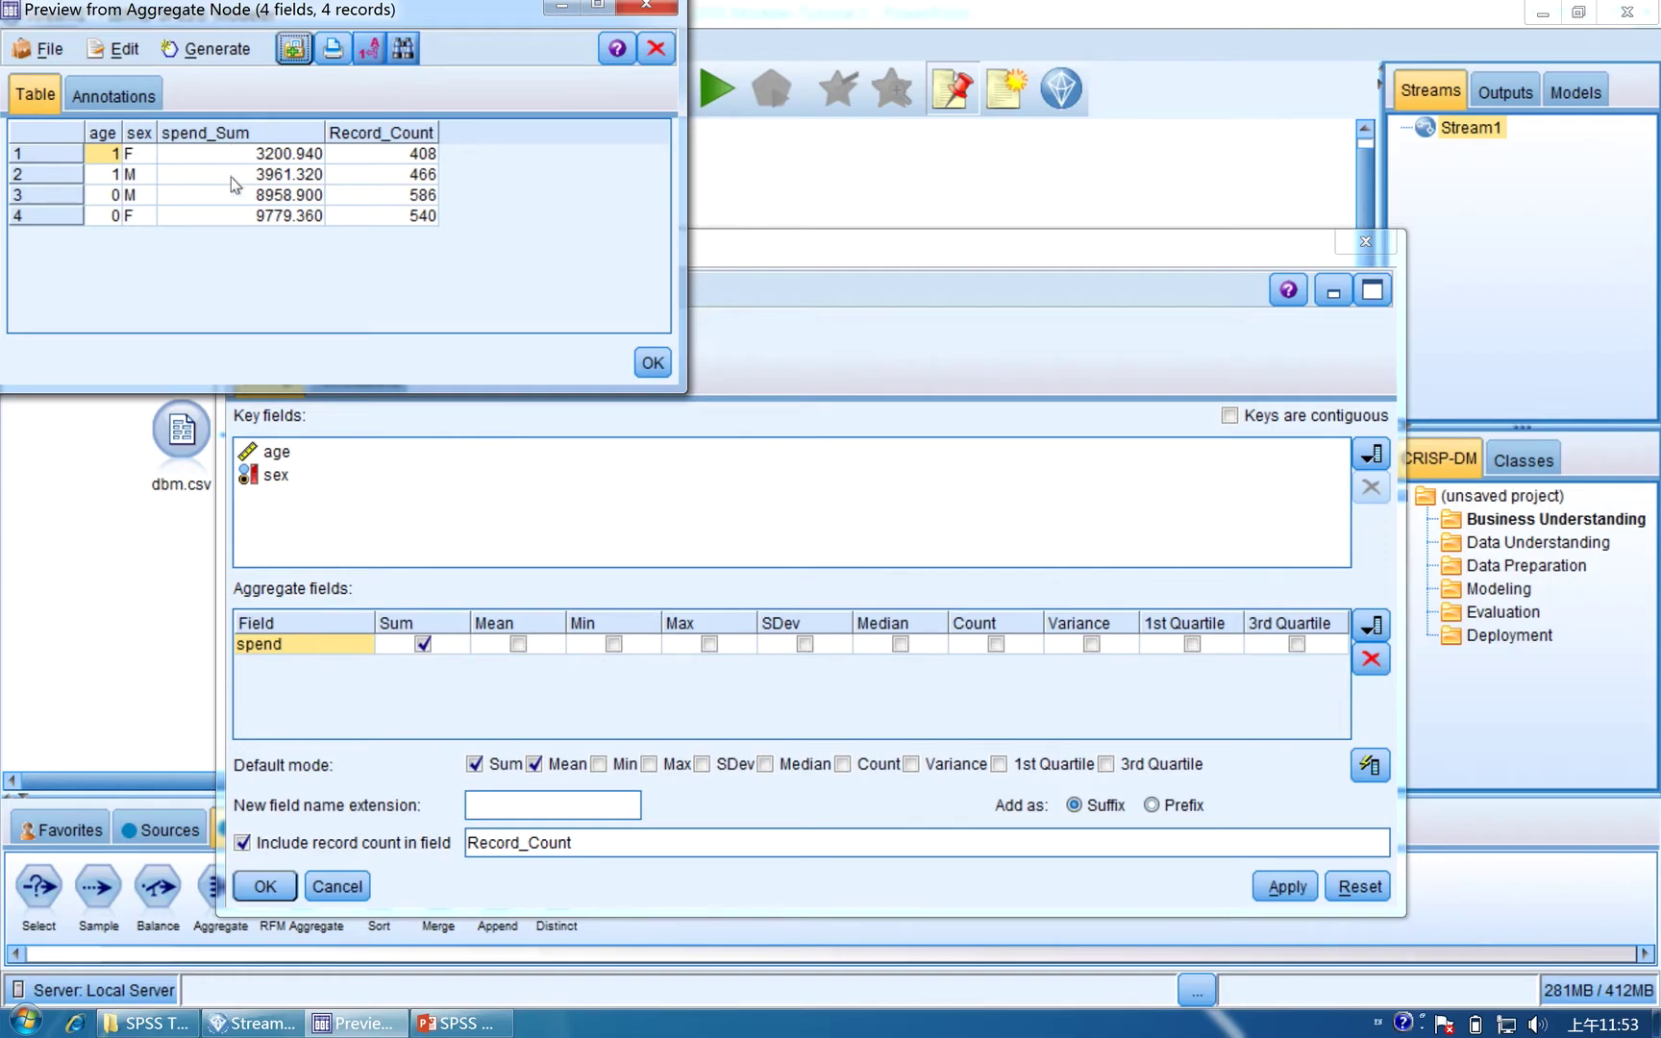
left_click(653, 363)
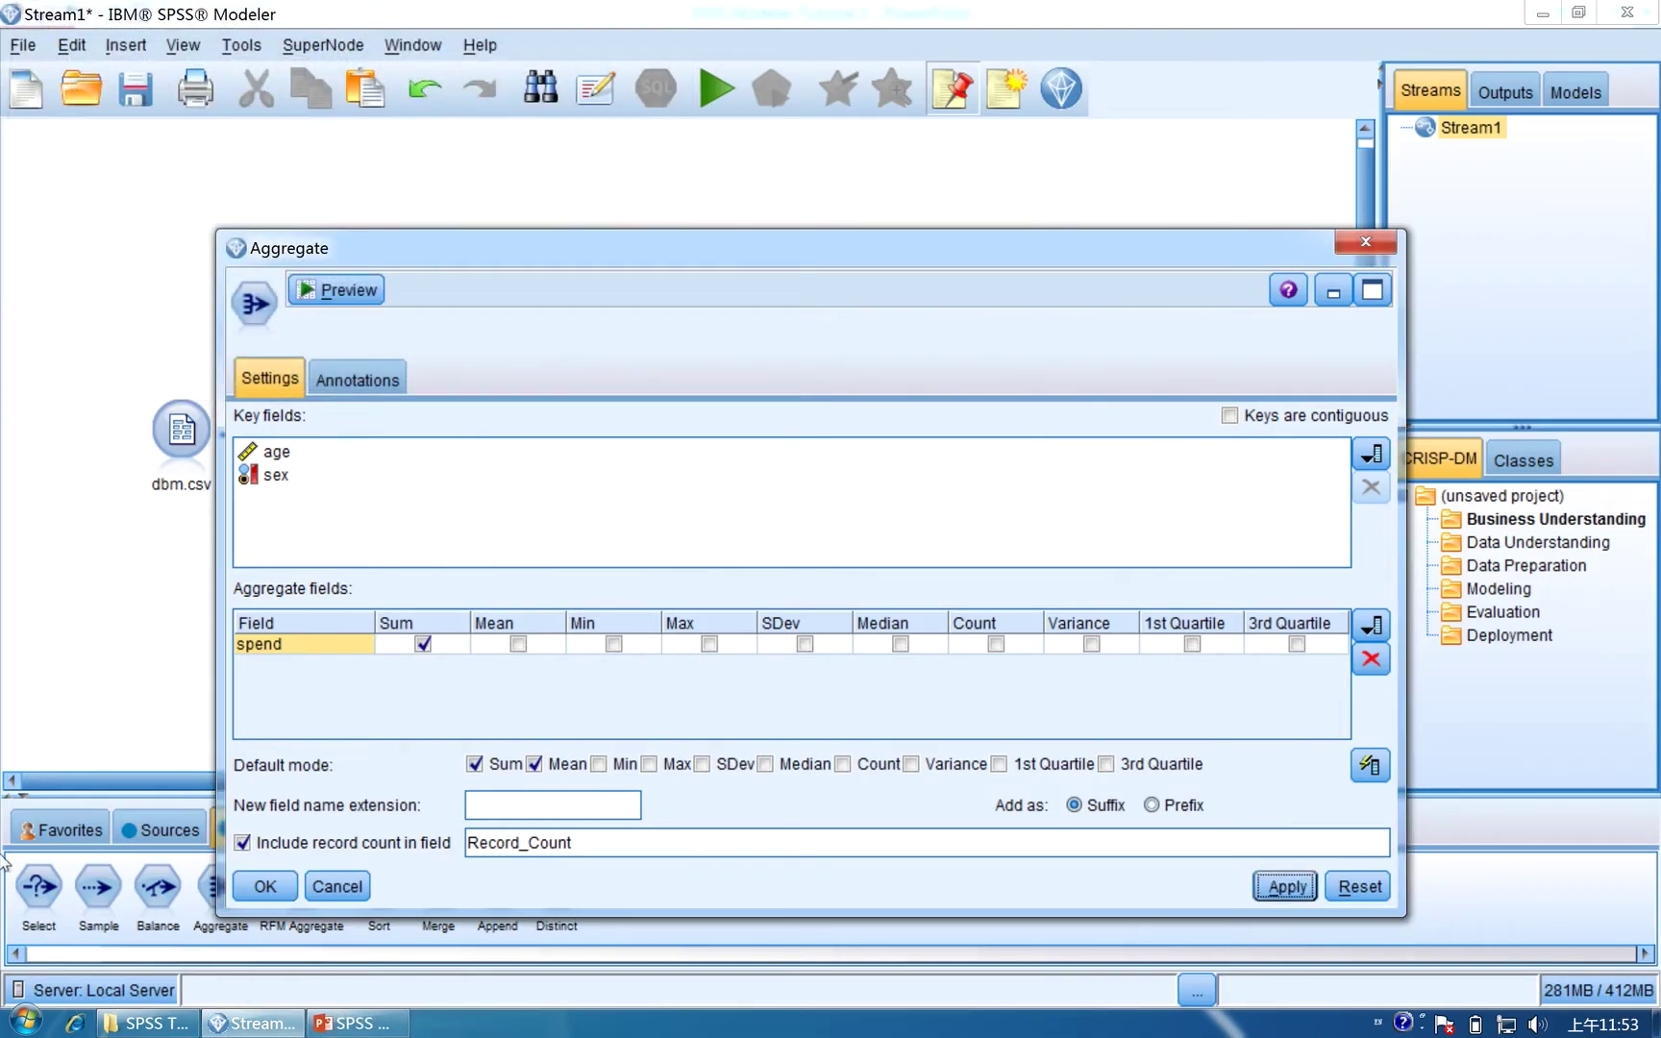
left_click(271, 884)
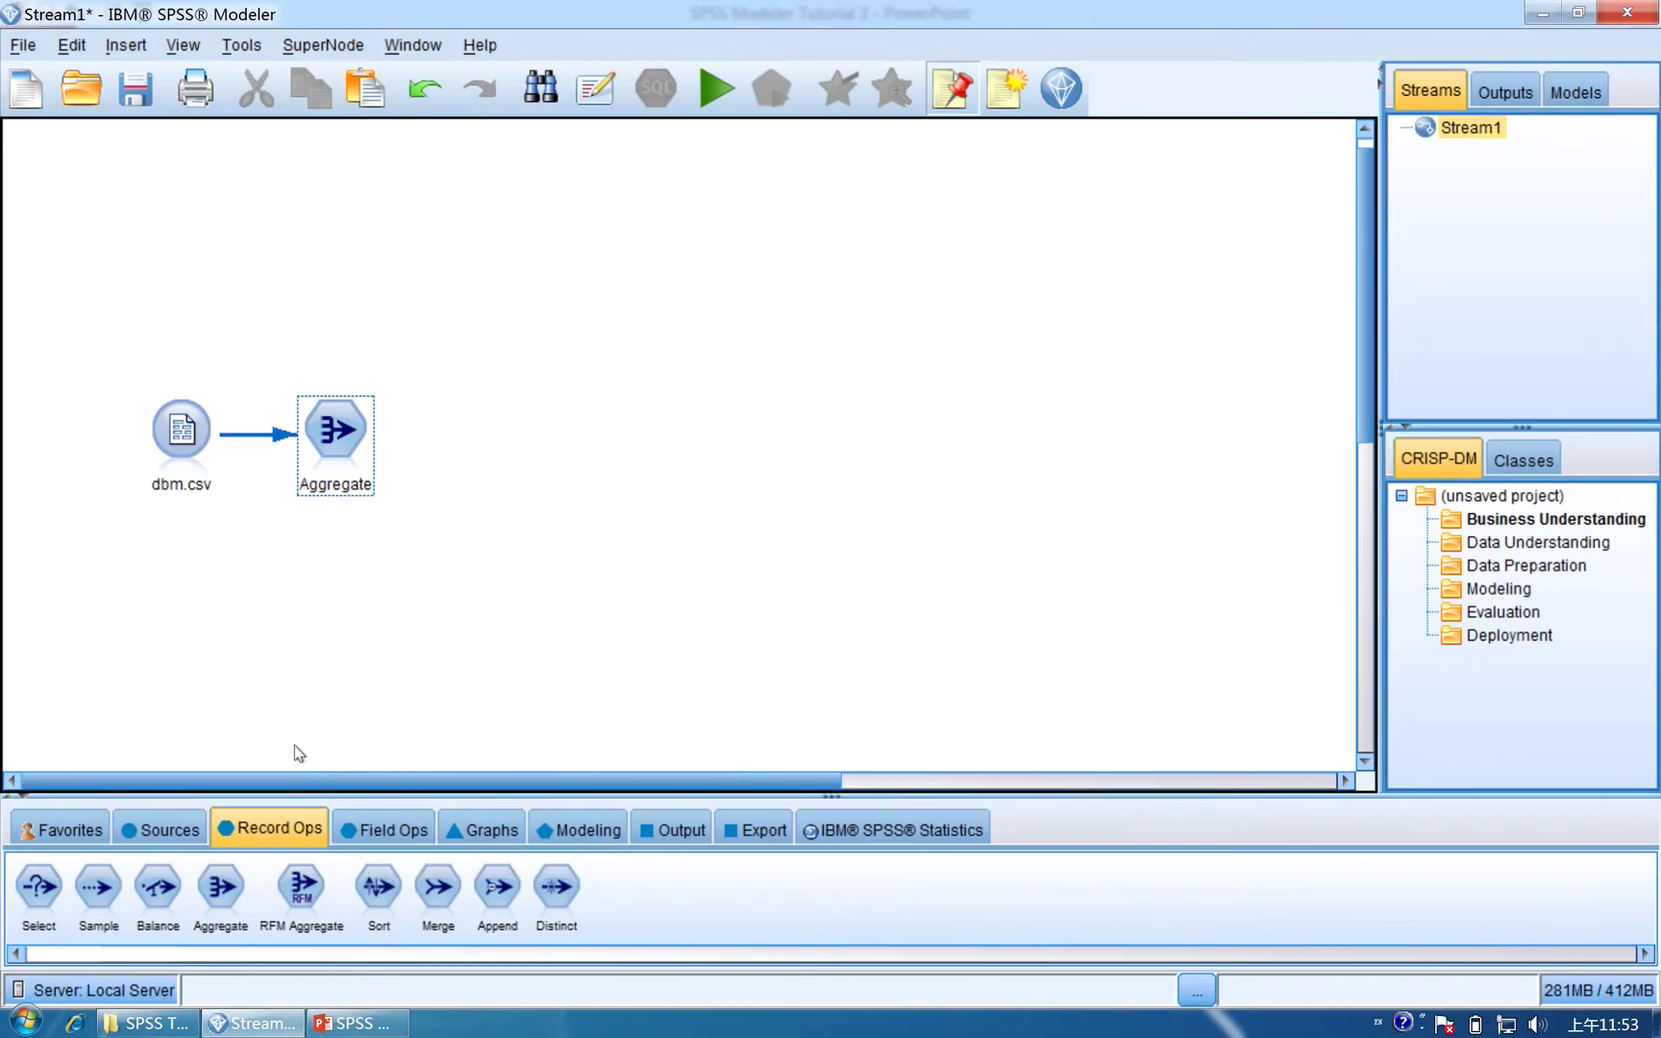
Place a Derive node level with Aggregate and connect Aggregate to it, checking the slides.
left_click(374, 840)
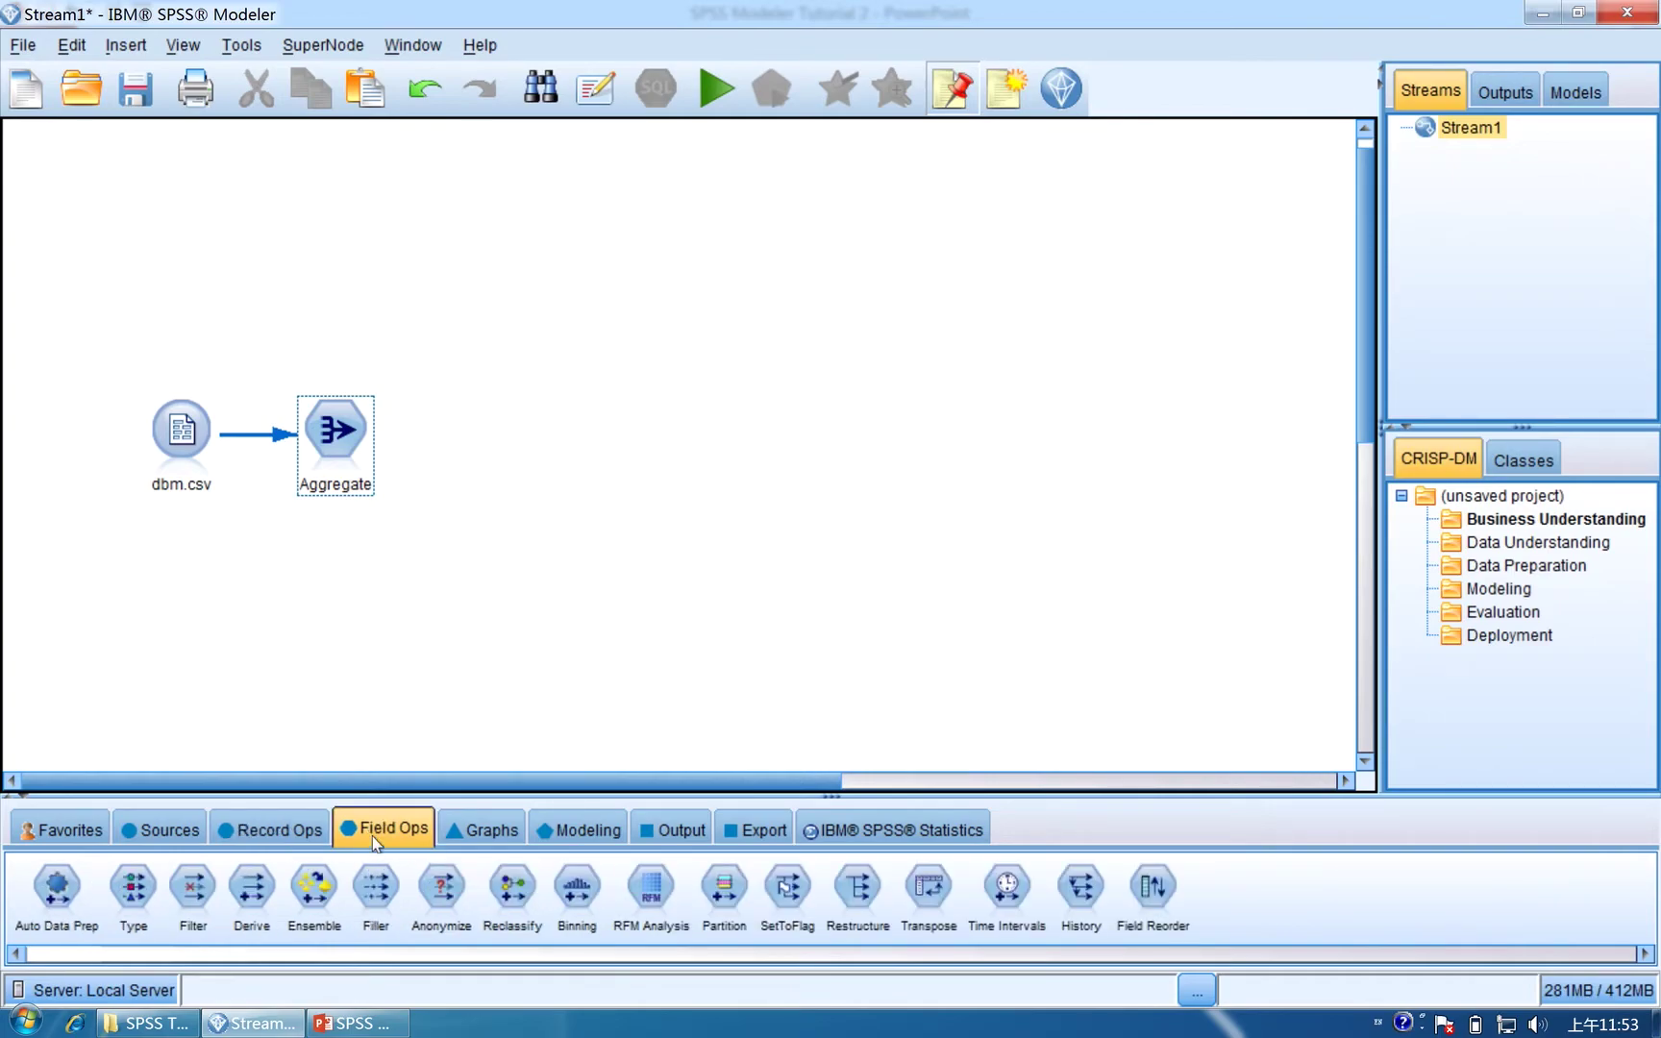
left_click(254, 888)
left_click(477, 456)
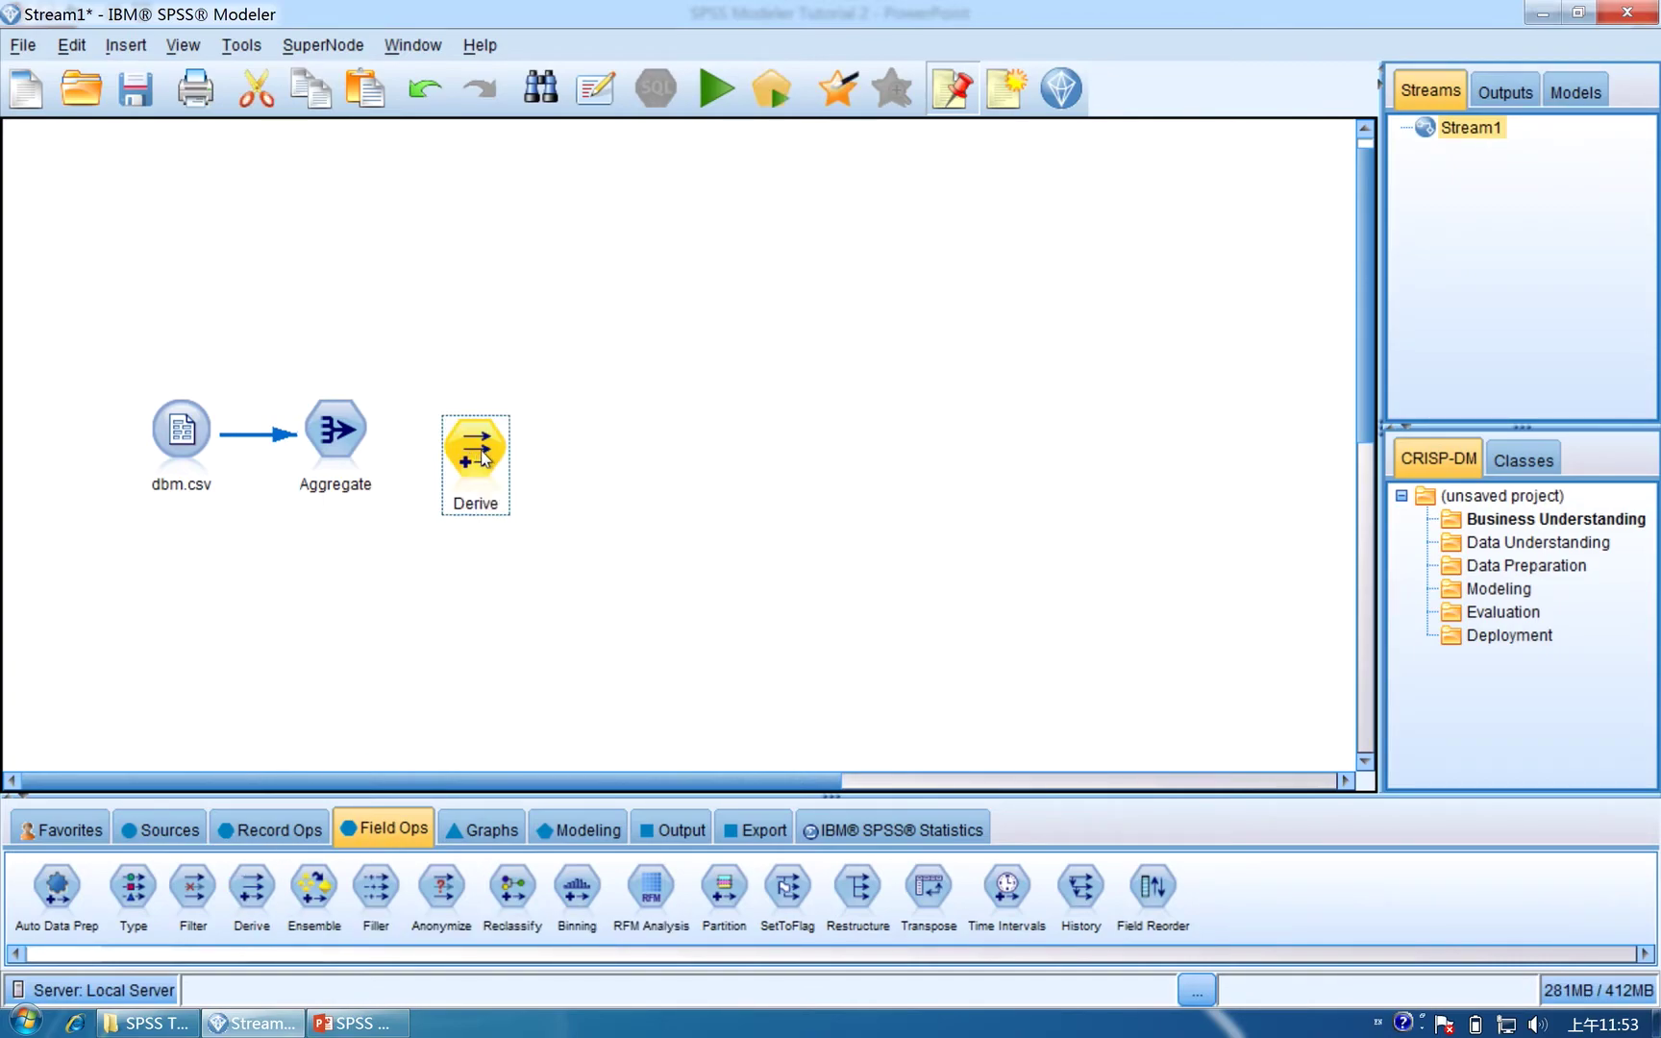
left_click_drag(483, 459, 499, 440)
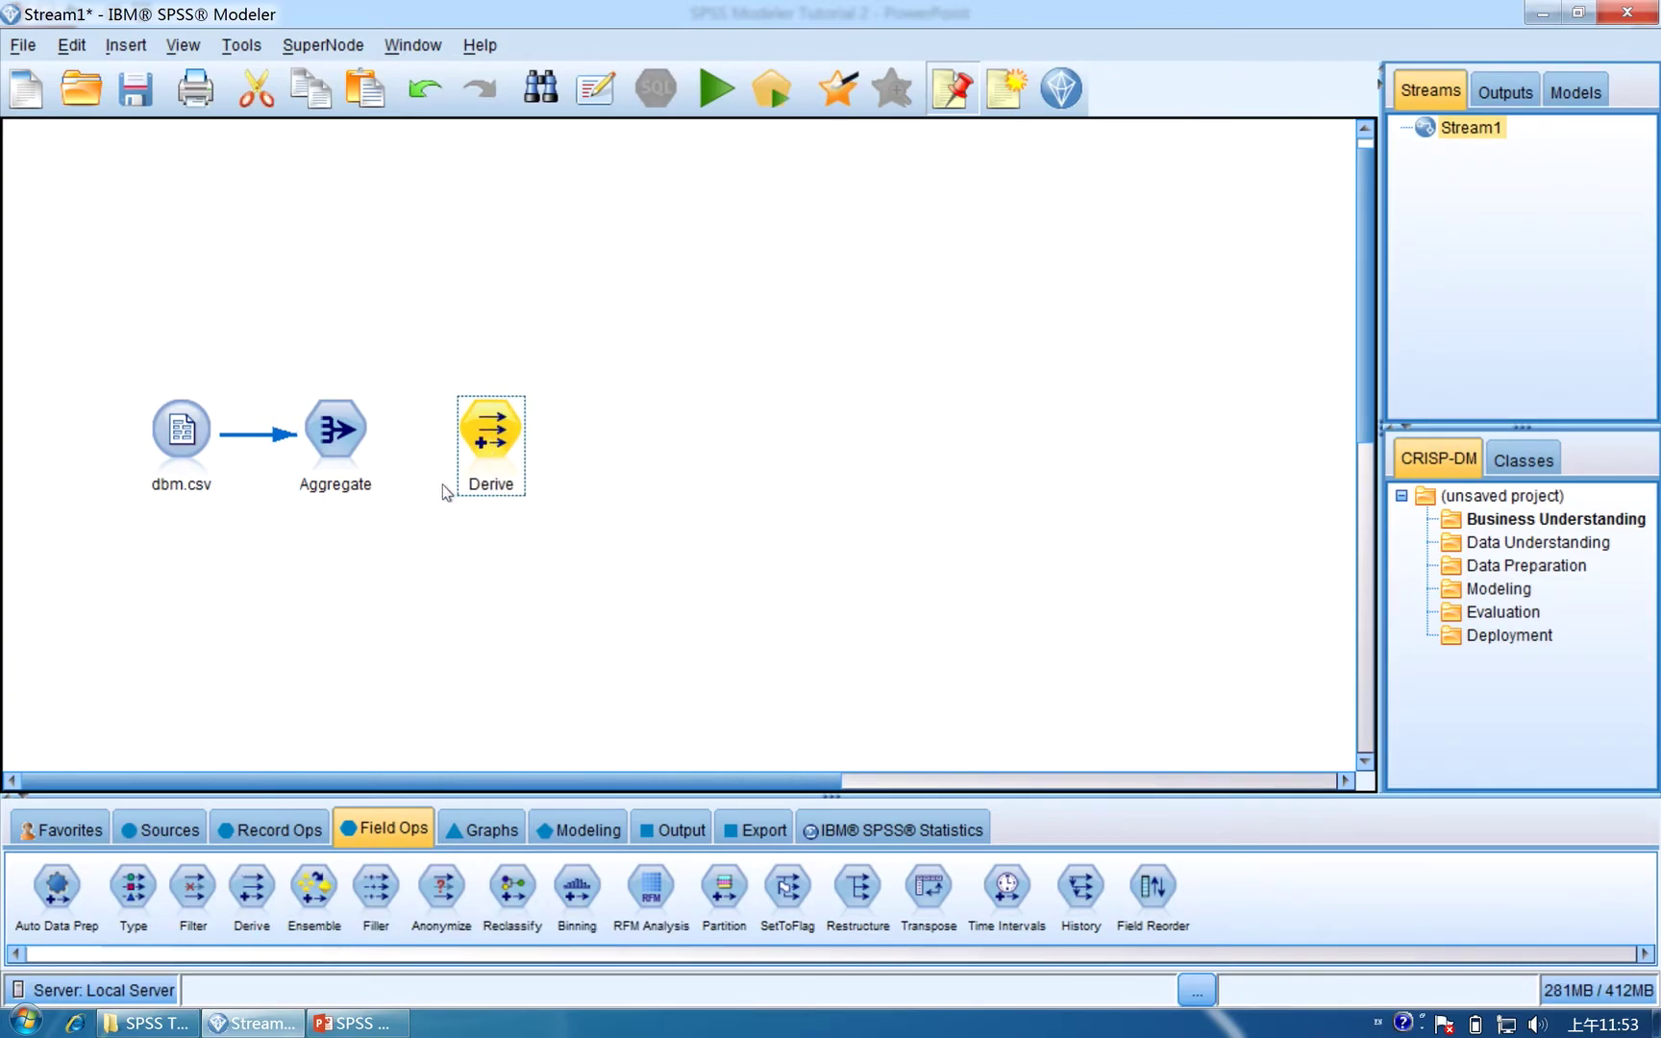
right_click(350, 430)
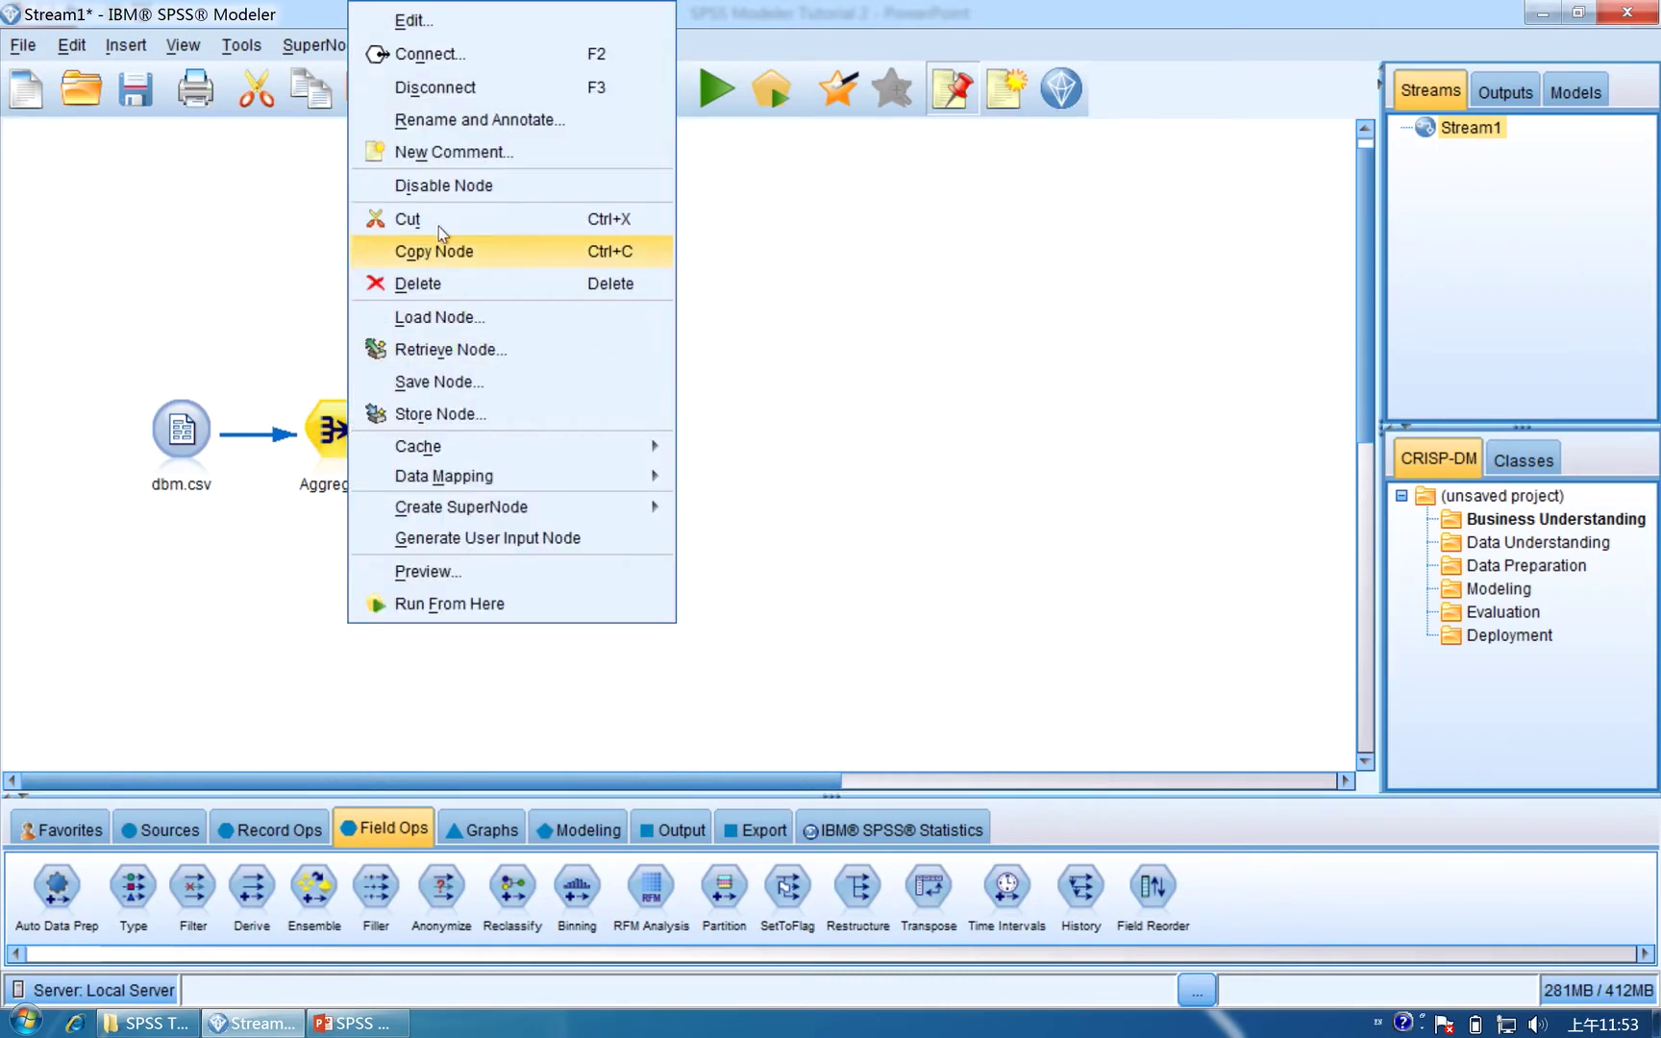
left_click(466, 51)
left_click(478, 442)
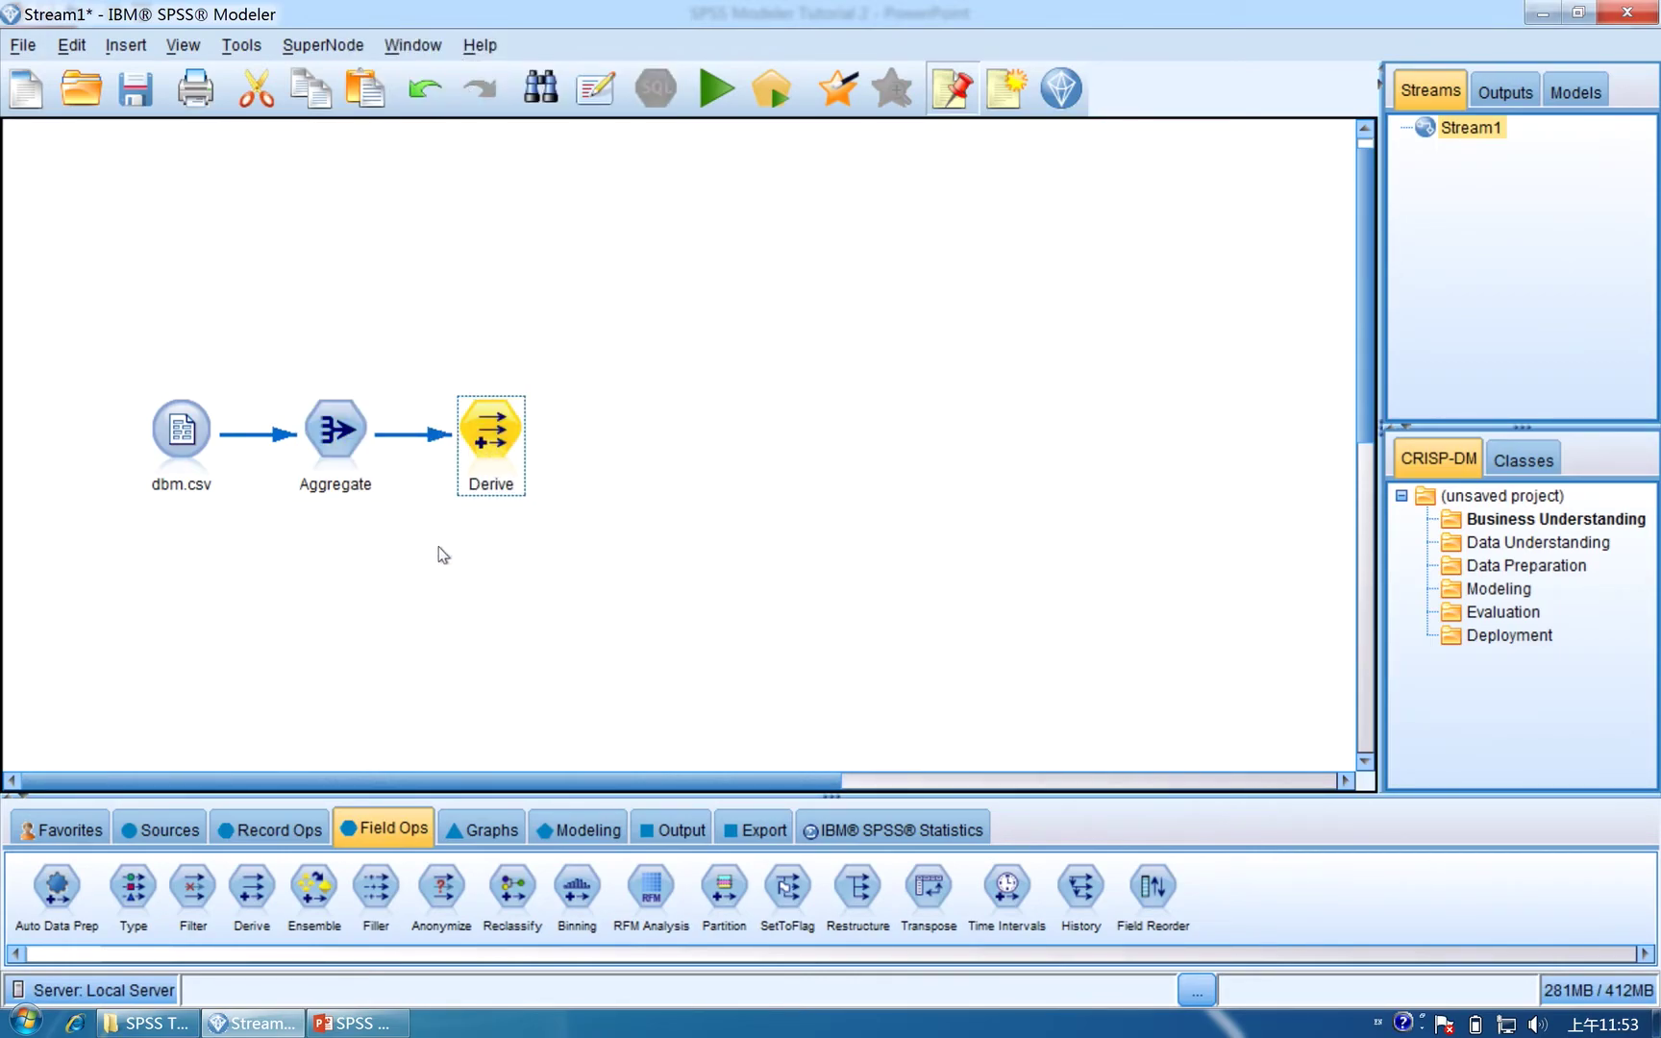
left_click(375, 1023)
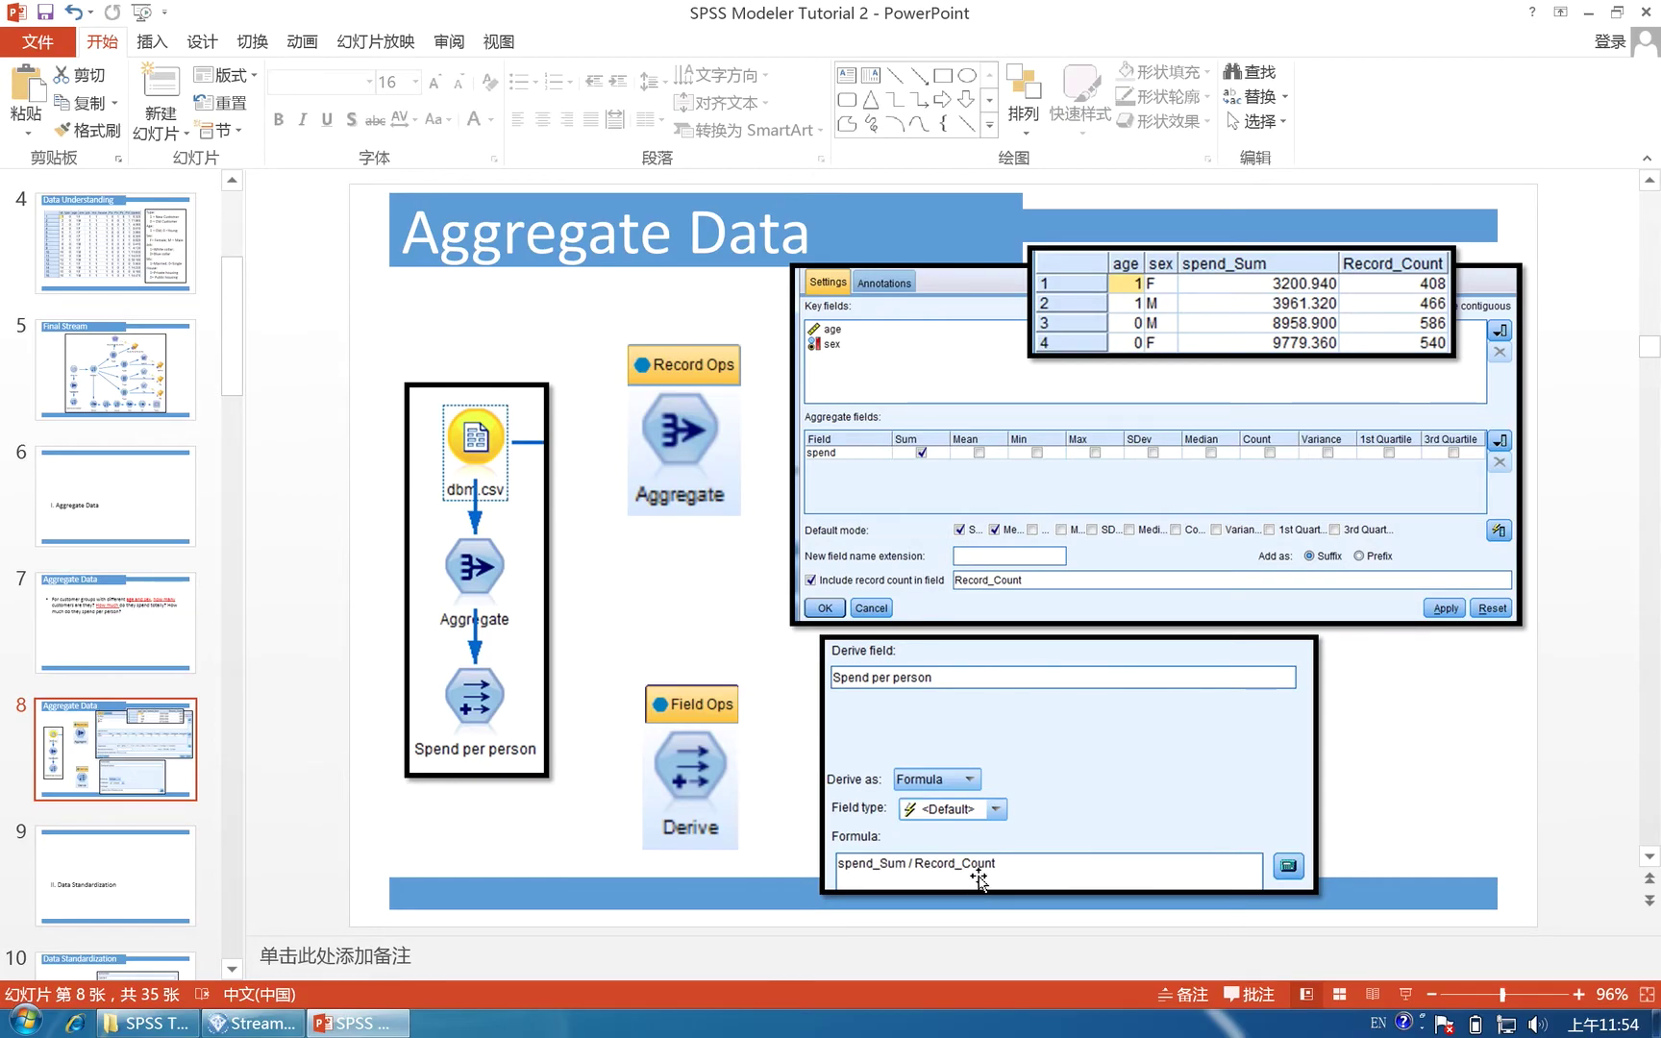
left_click(274, 1027)
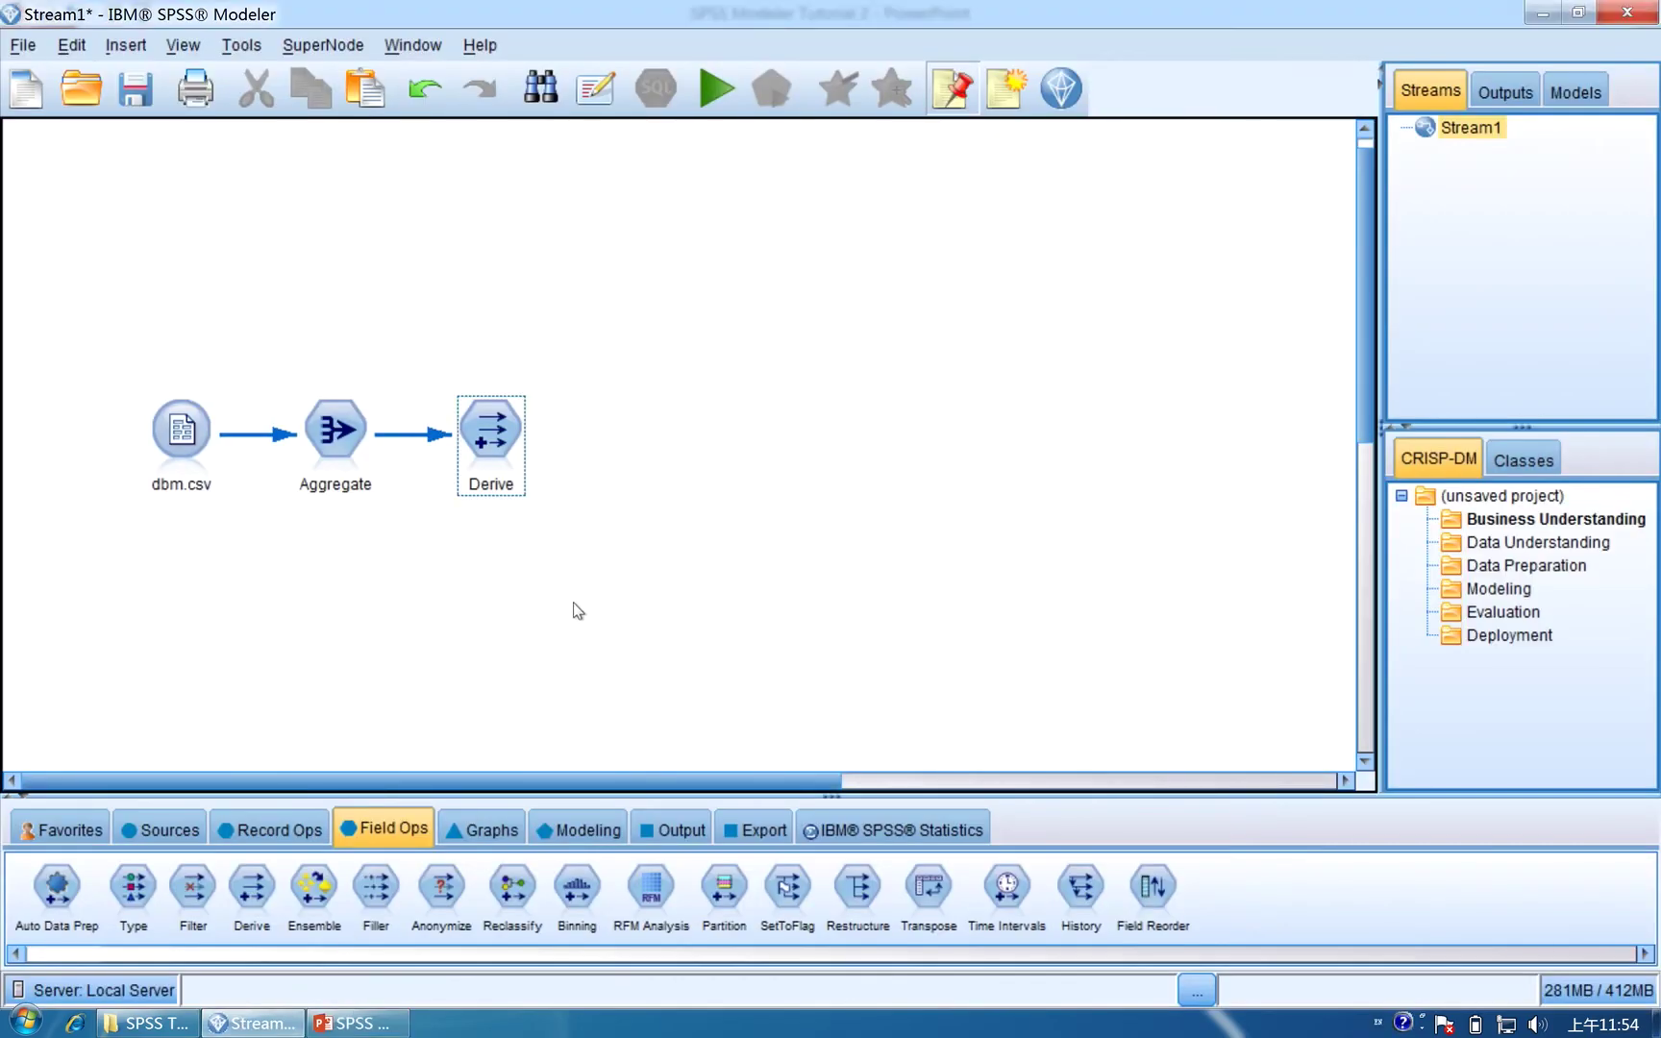
Name the derived field 'Spend per person' with the formula spend_Sum / Record_Count.
double_click(490, 437)
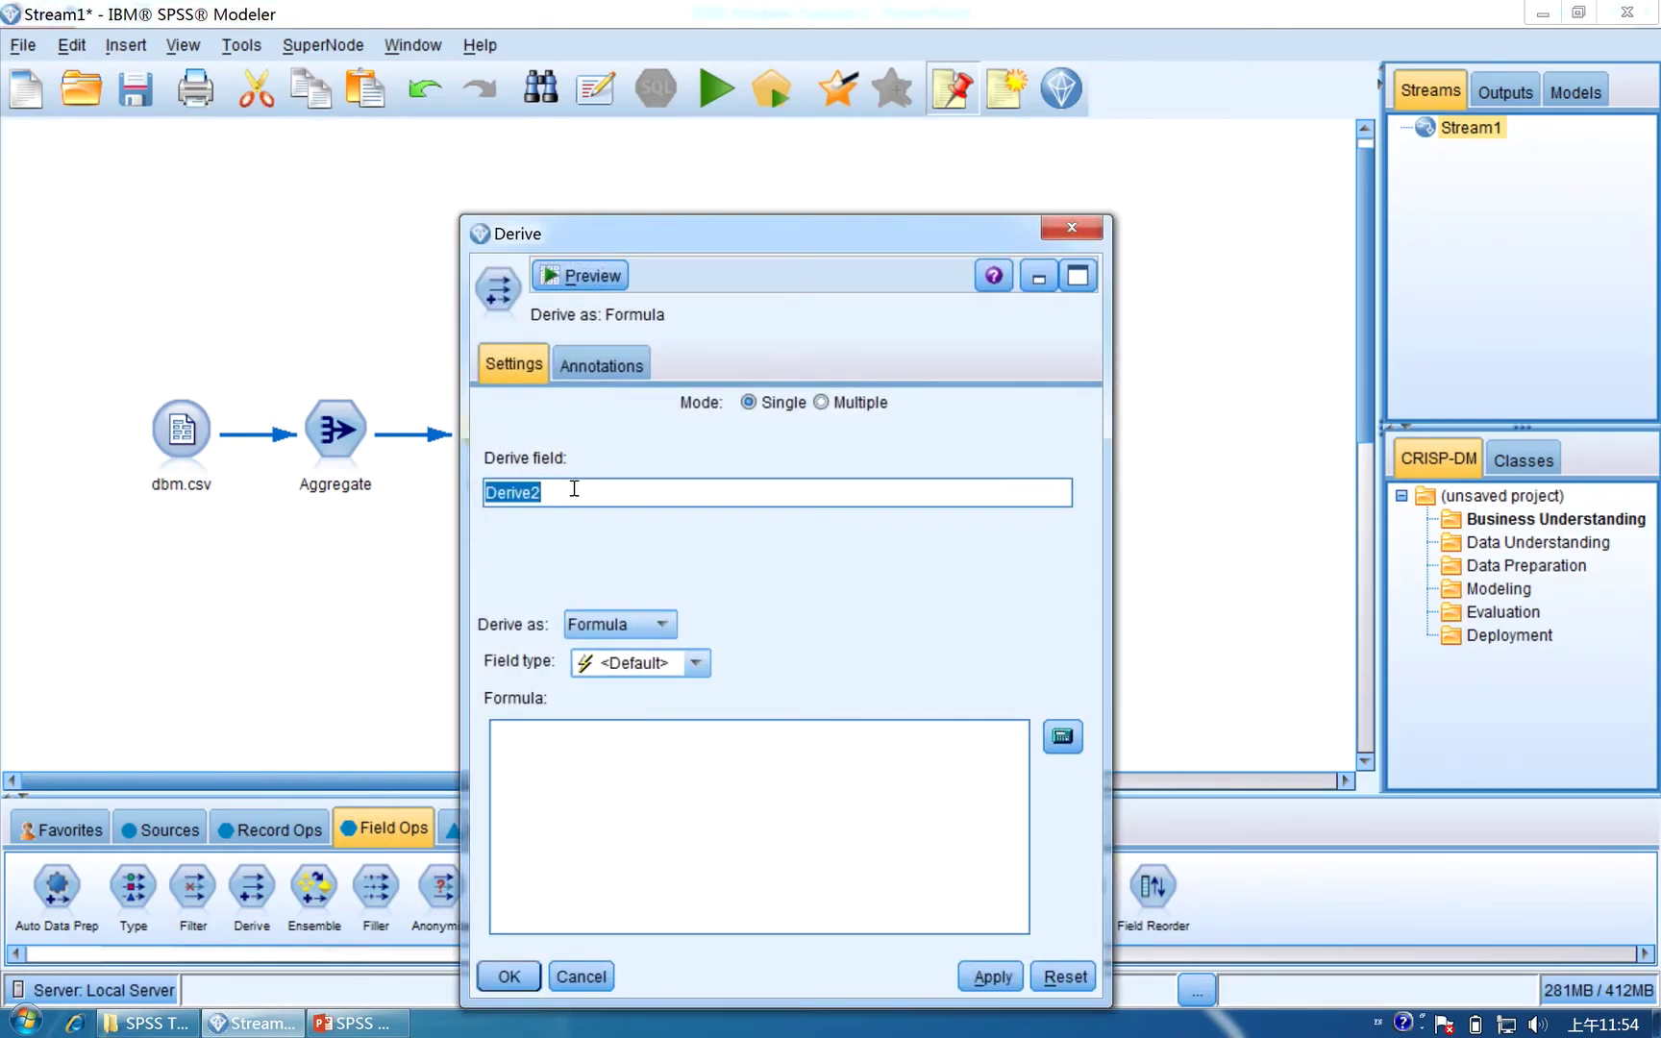
type("Spend per person")
left_click(1061, 738)
left_click_drag(1076, 519, 745, 354)
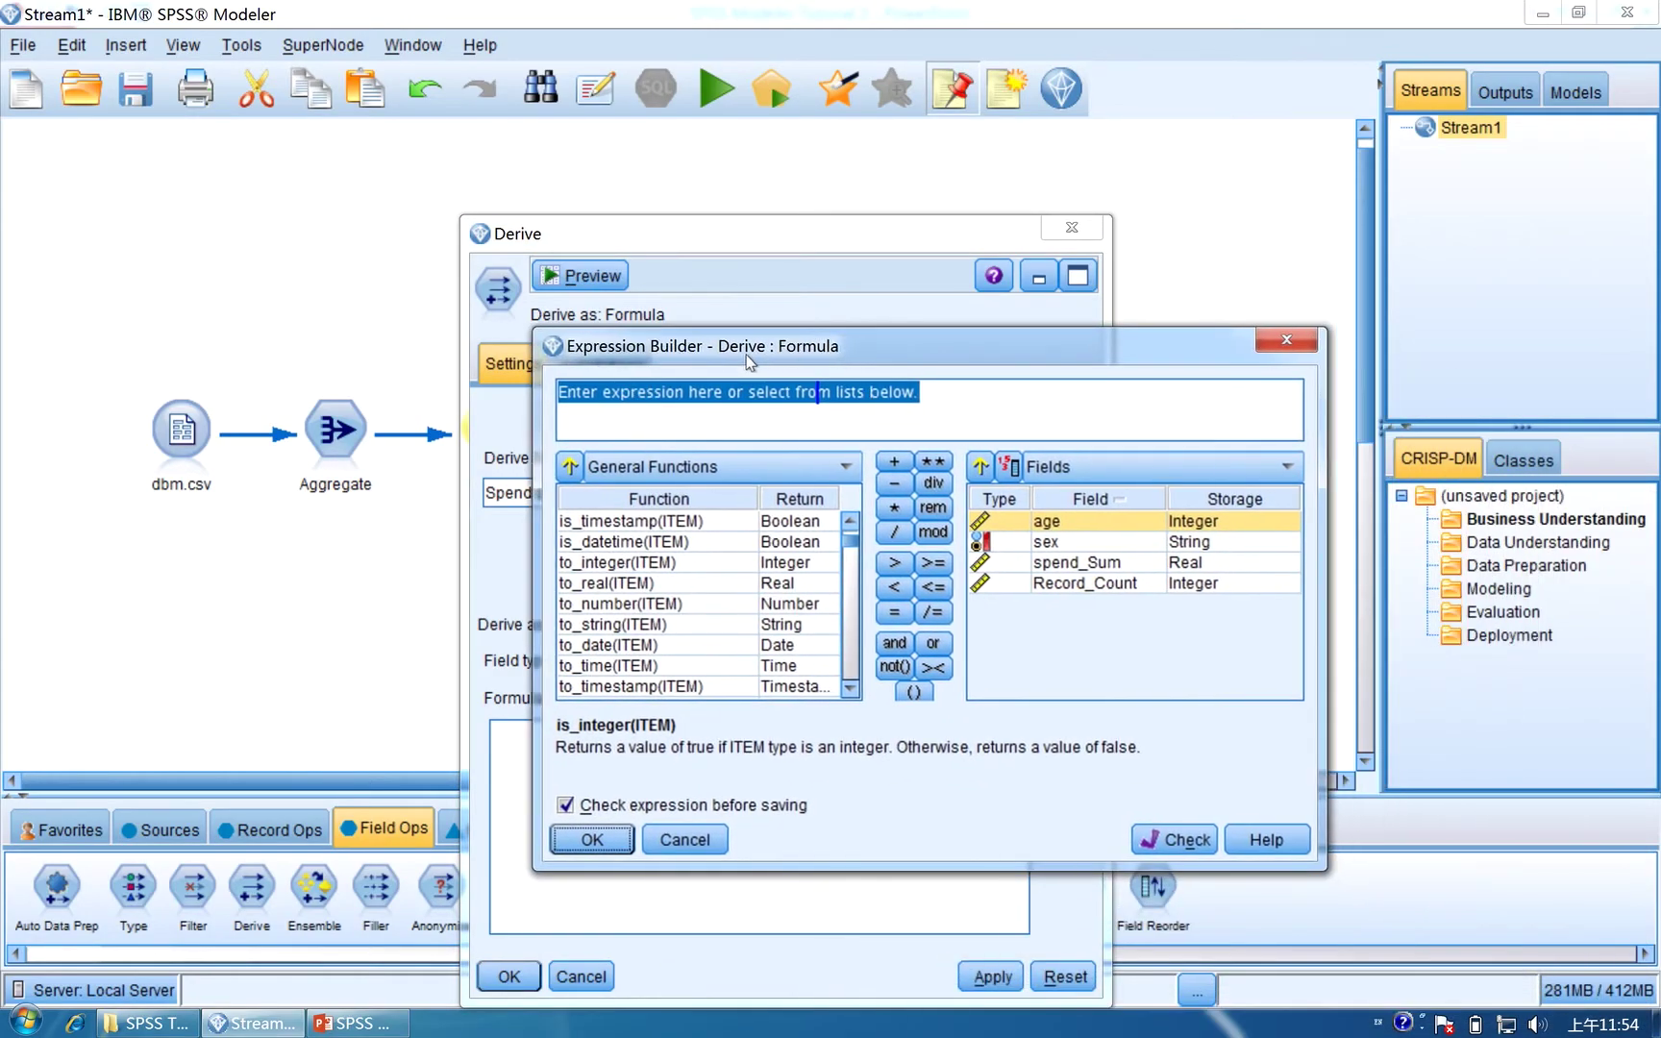
double_click(1059, 566)
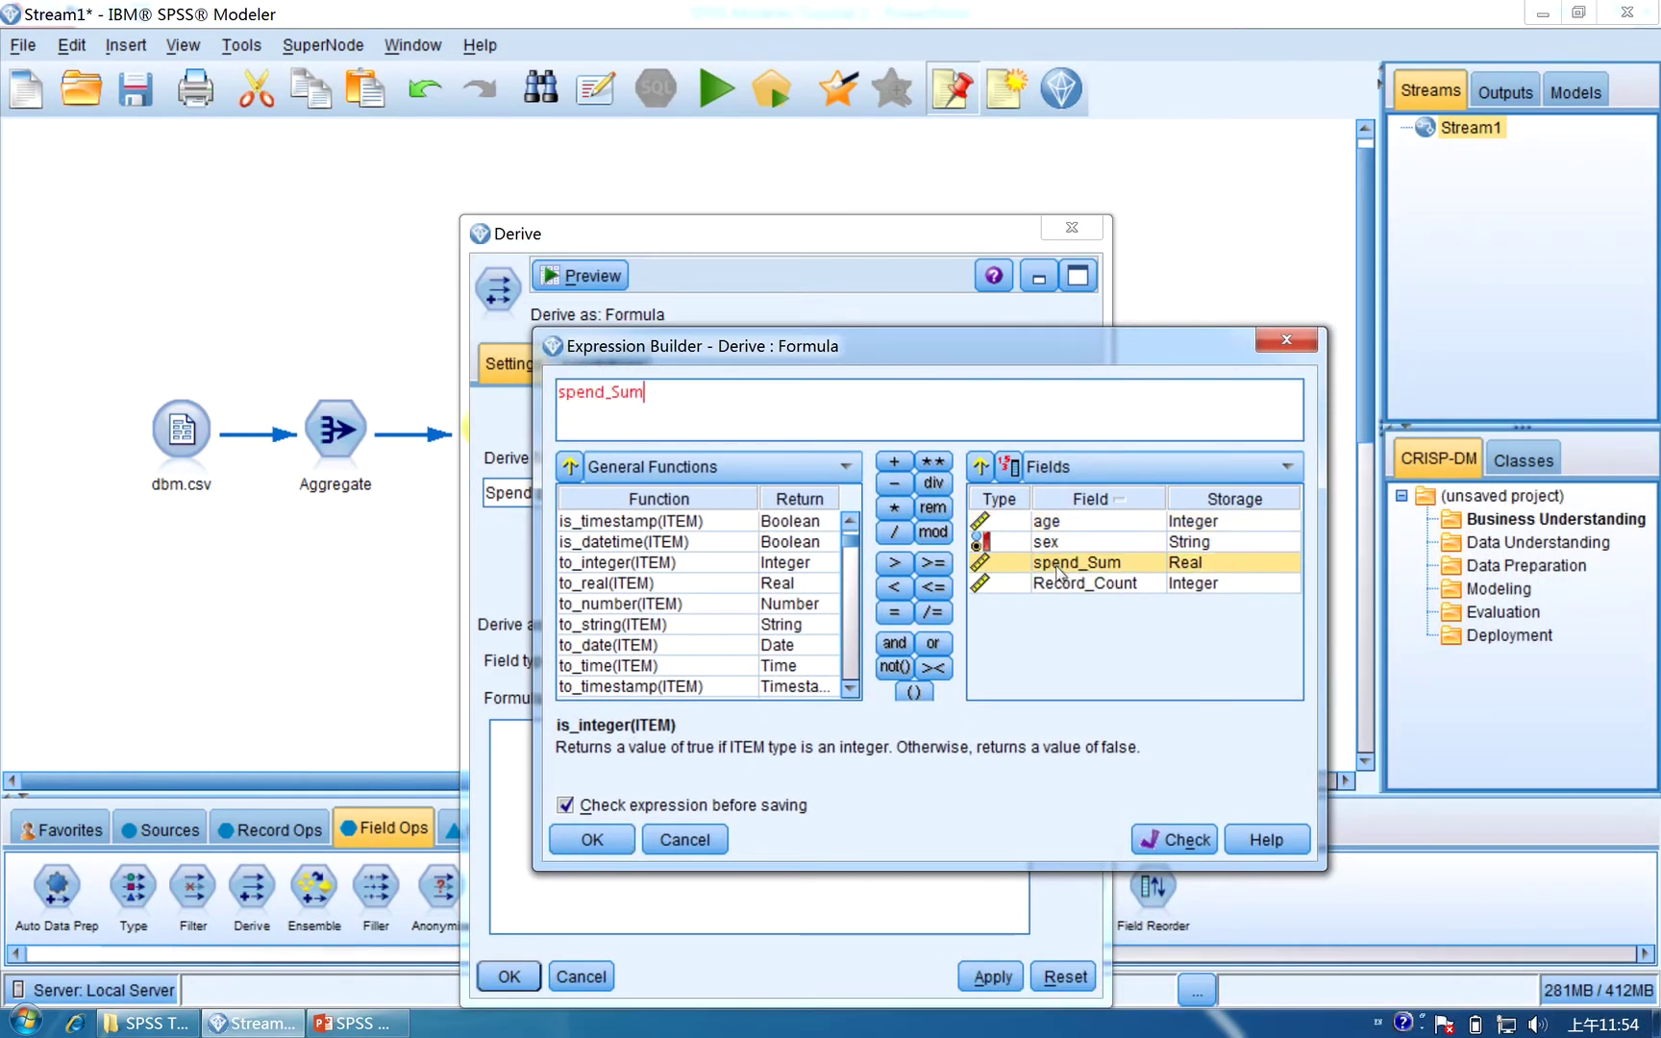
left_click(894, 534)
double_click(1057, 583)
left_click(1174, 839)
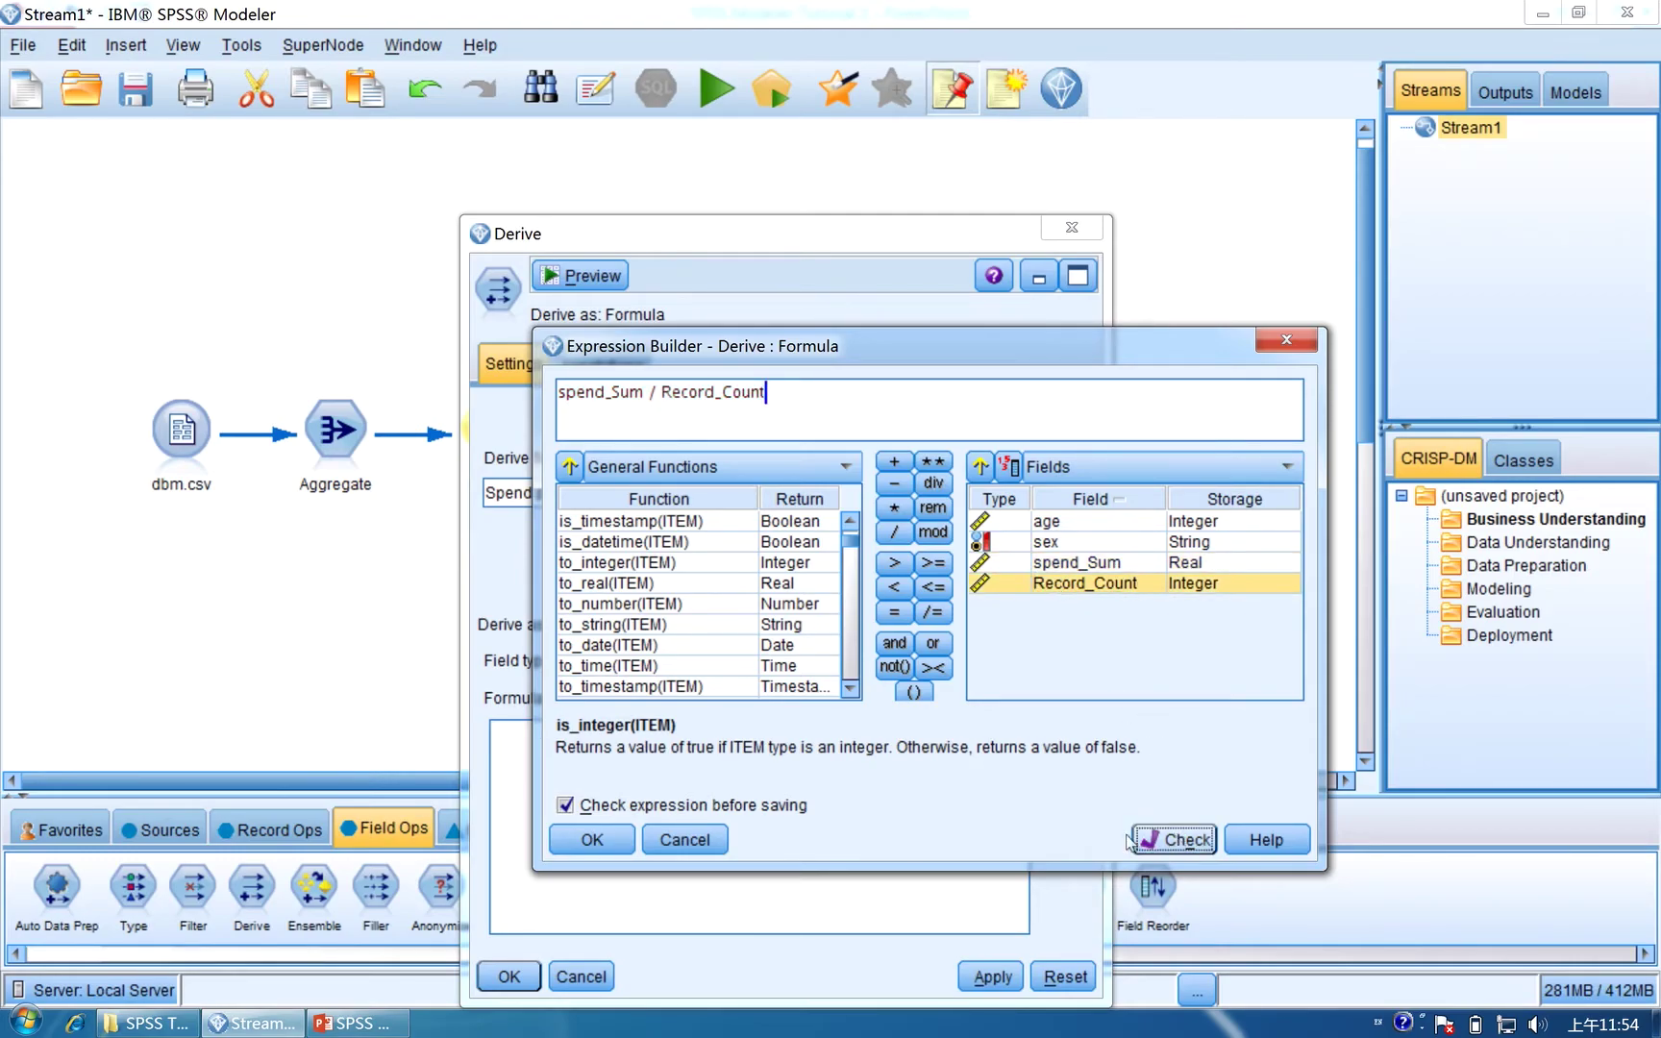
left_click(567, 841)
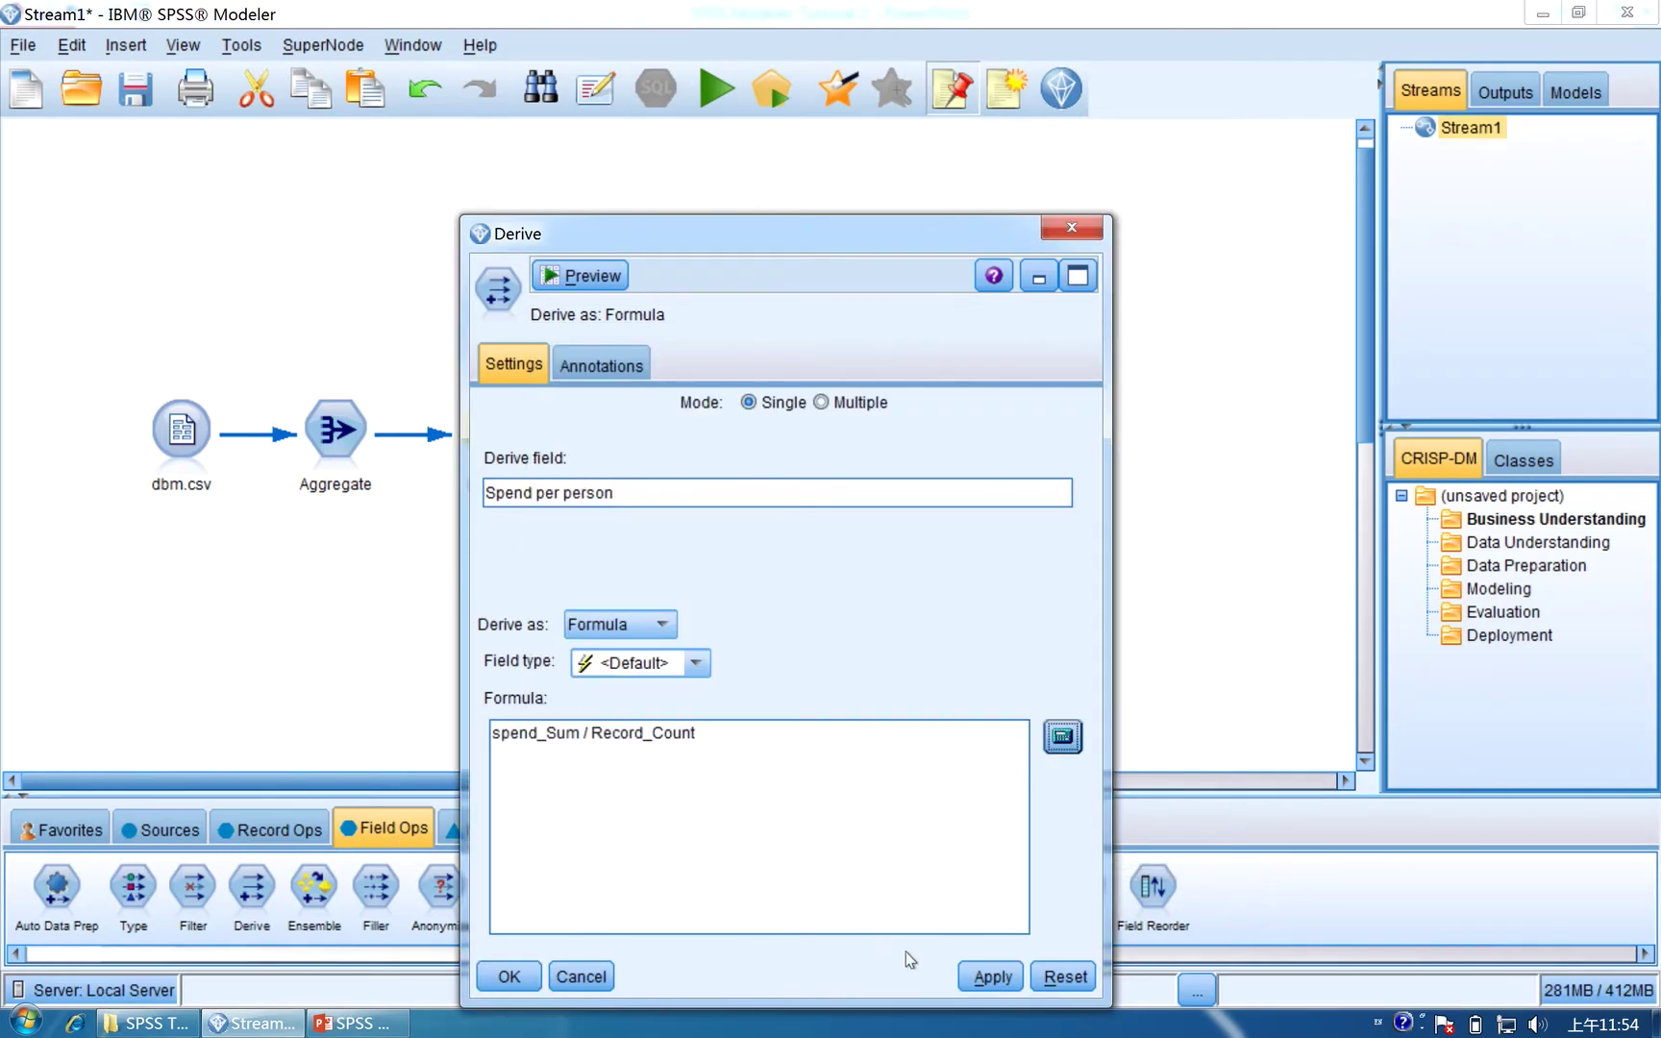
left_click(982, 975)
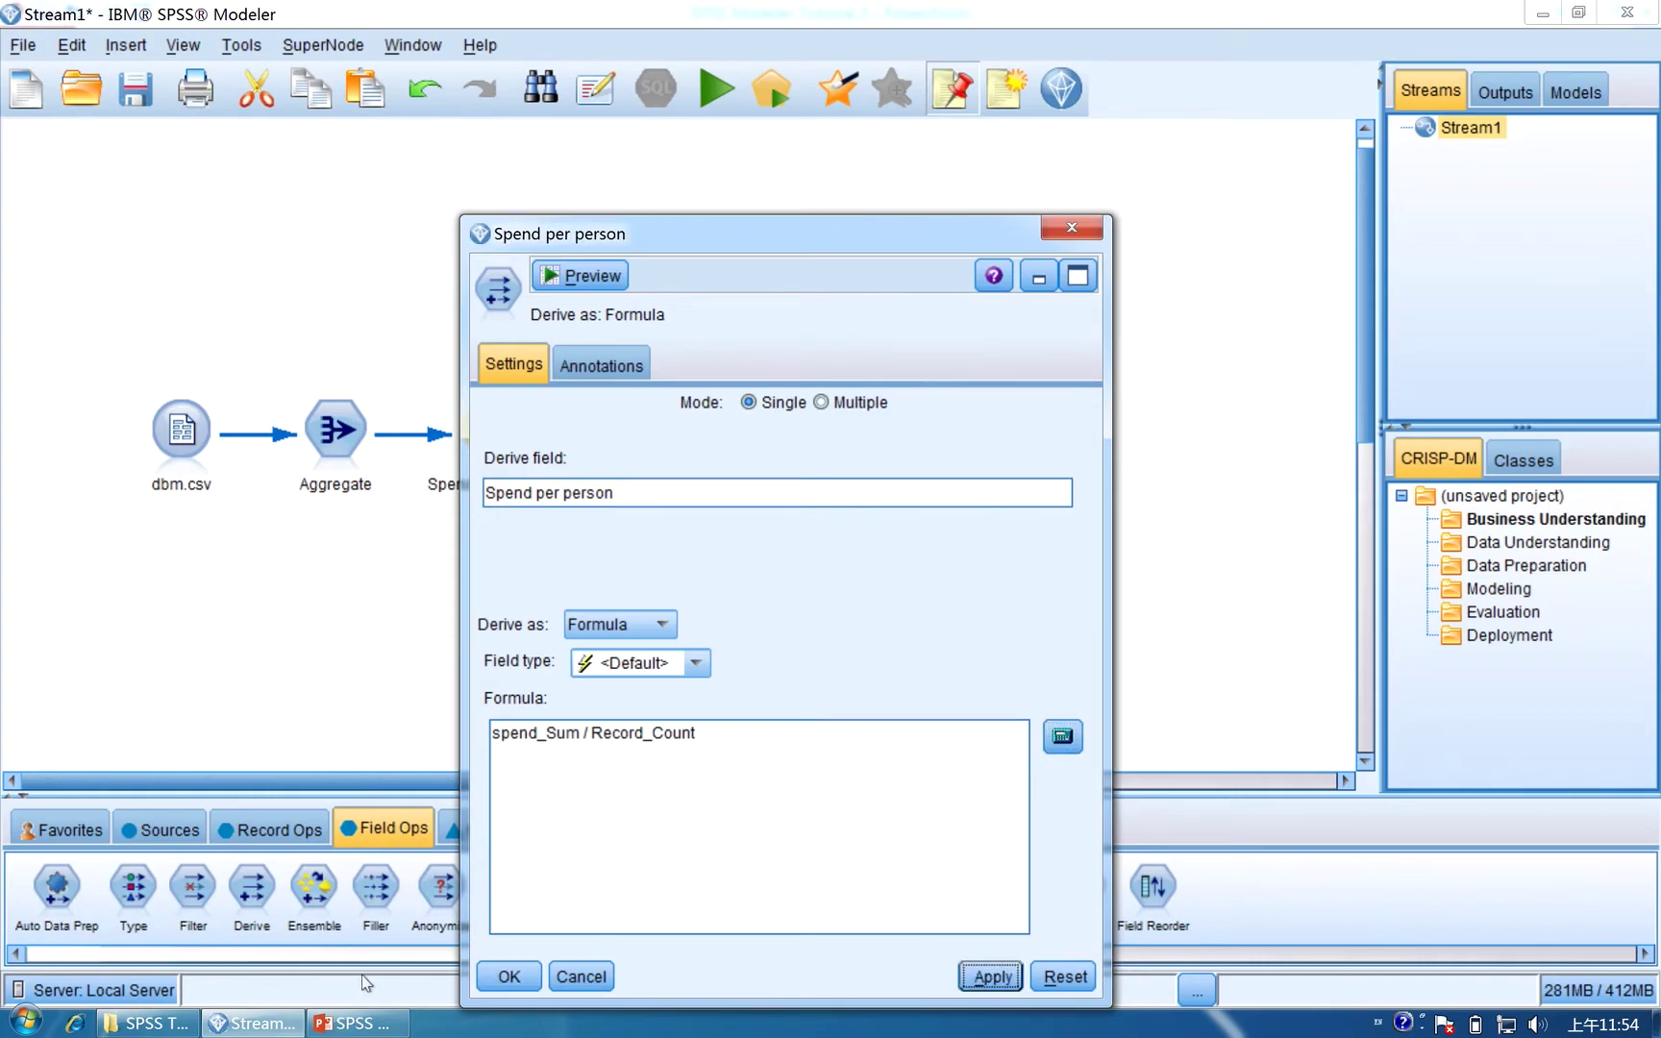
left_click(504, 976)
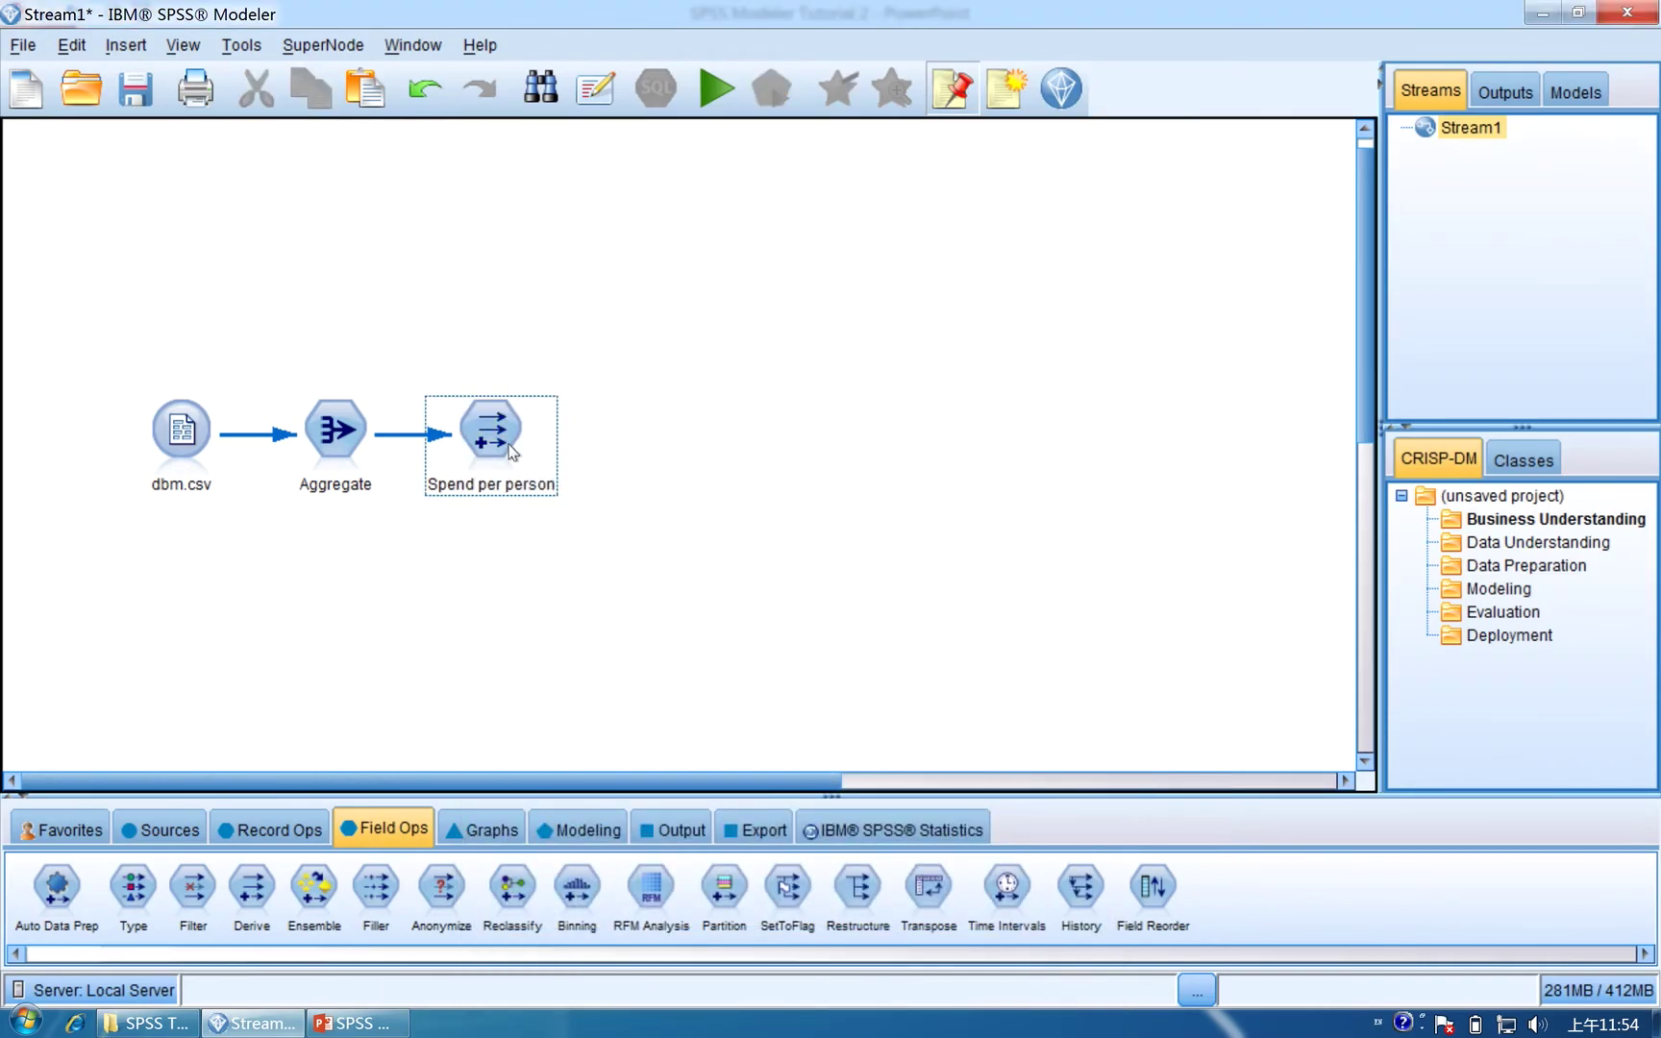
Connect a Table node after Spend per person and run it, showing values 7.845–18.110.
left_click(680, 832)
left_click_drag(40, 886, 645, 450)
right_click(522, 429)
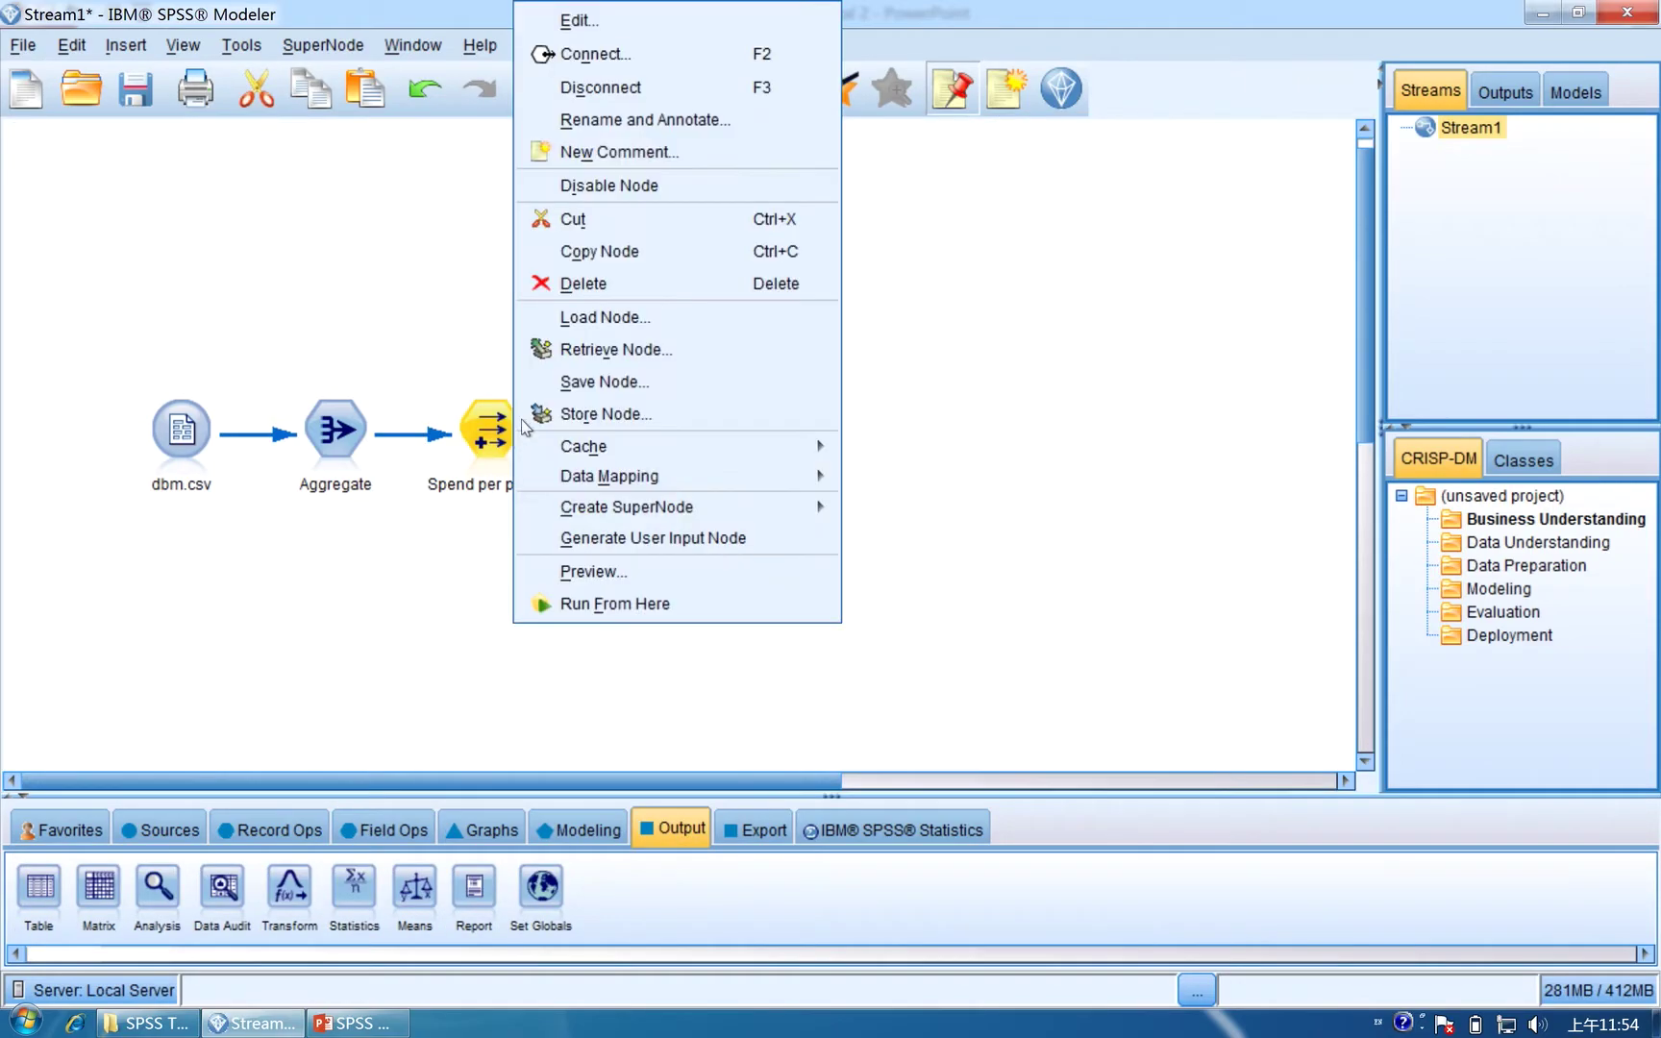
left_click(577, 54)
left_click(646, 437)
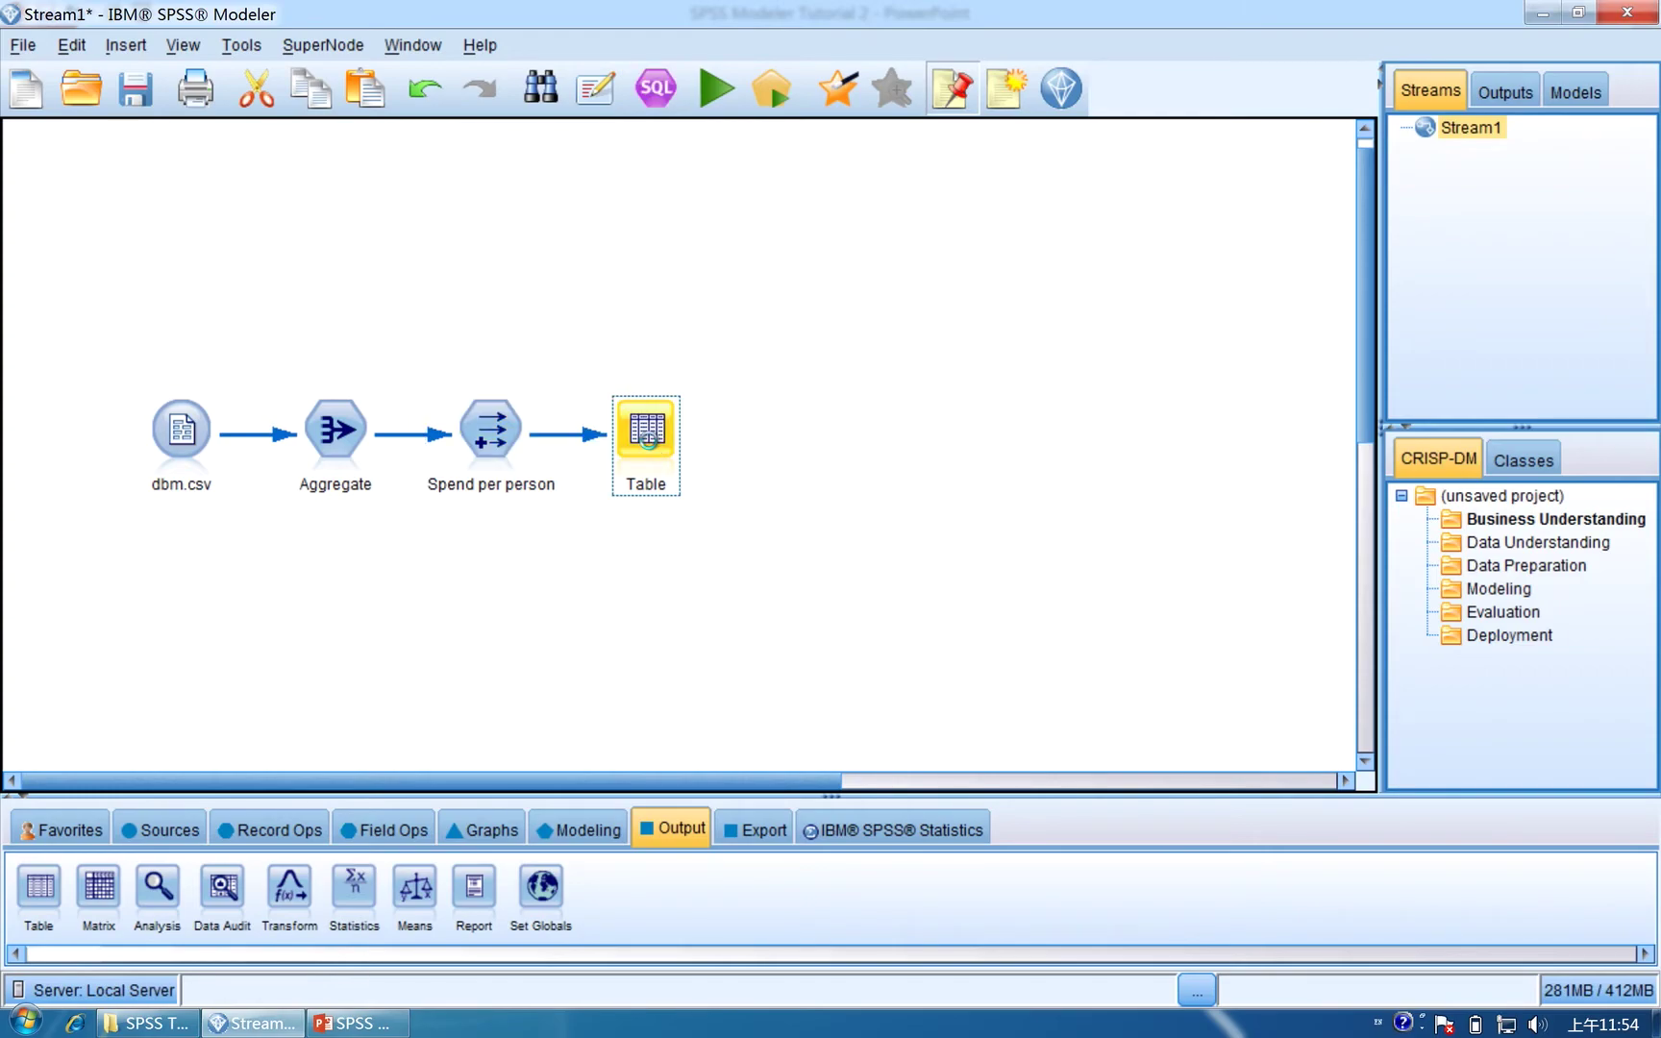
double_click(646, 437)
left_click(731, 891)
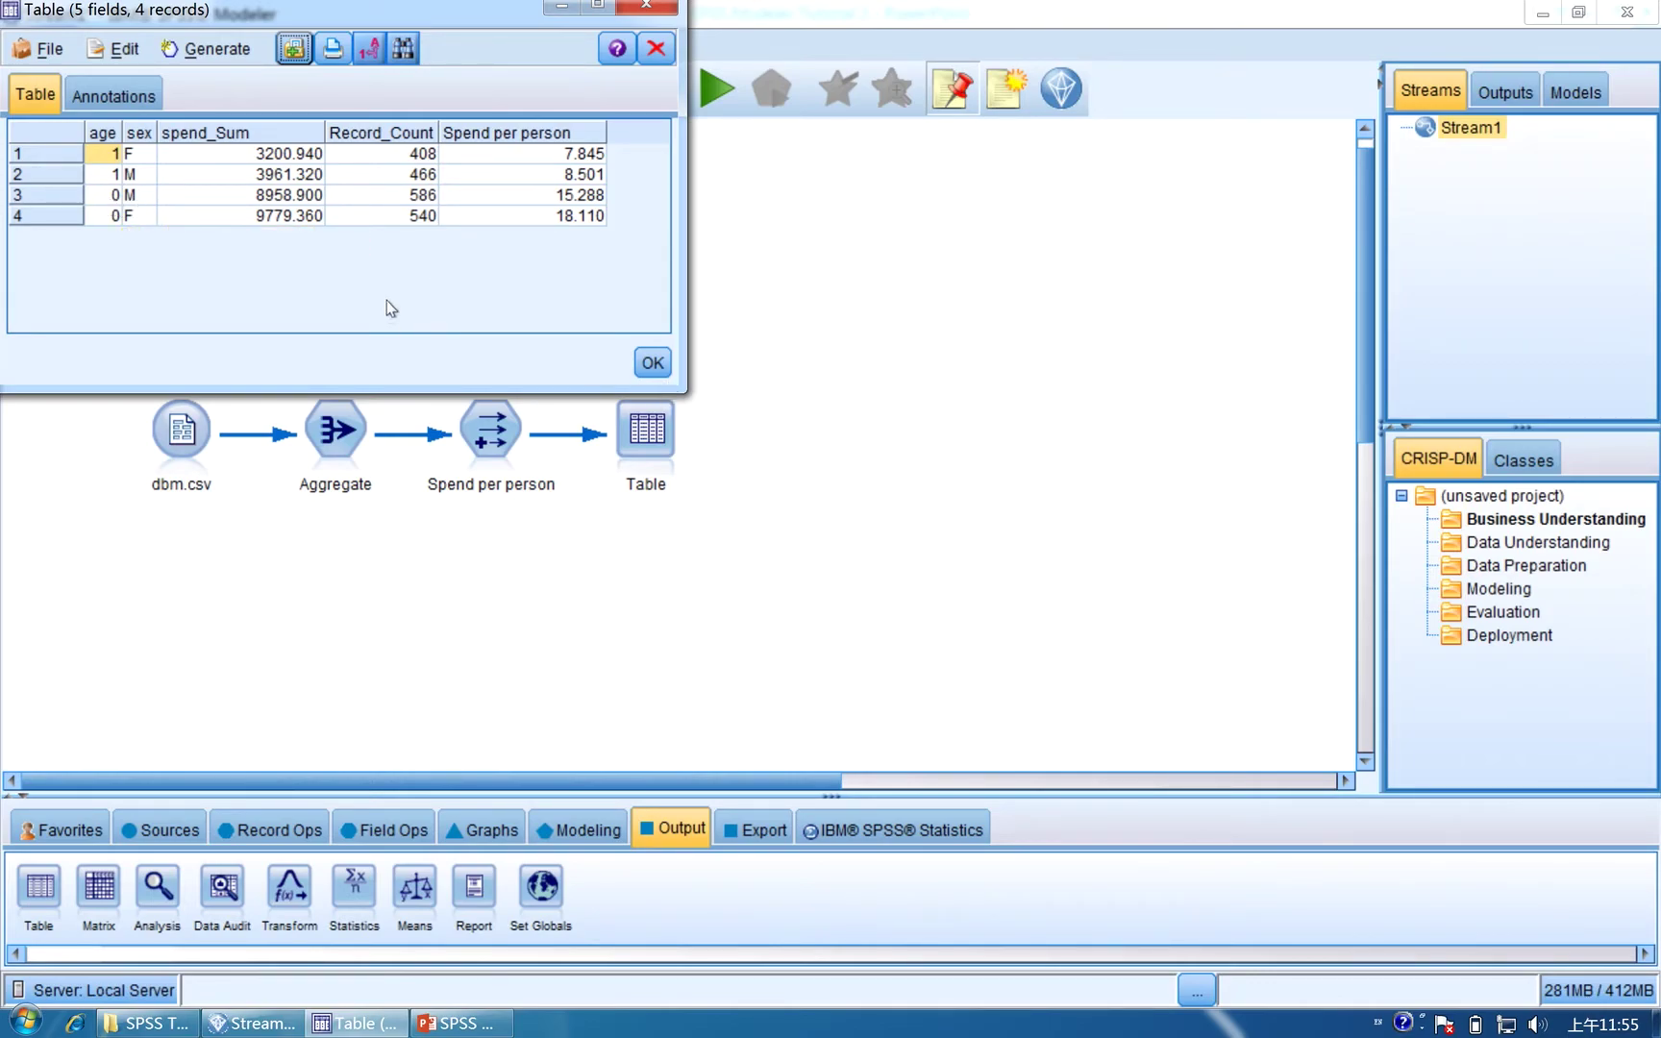
left_click(652, 362)
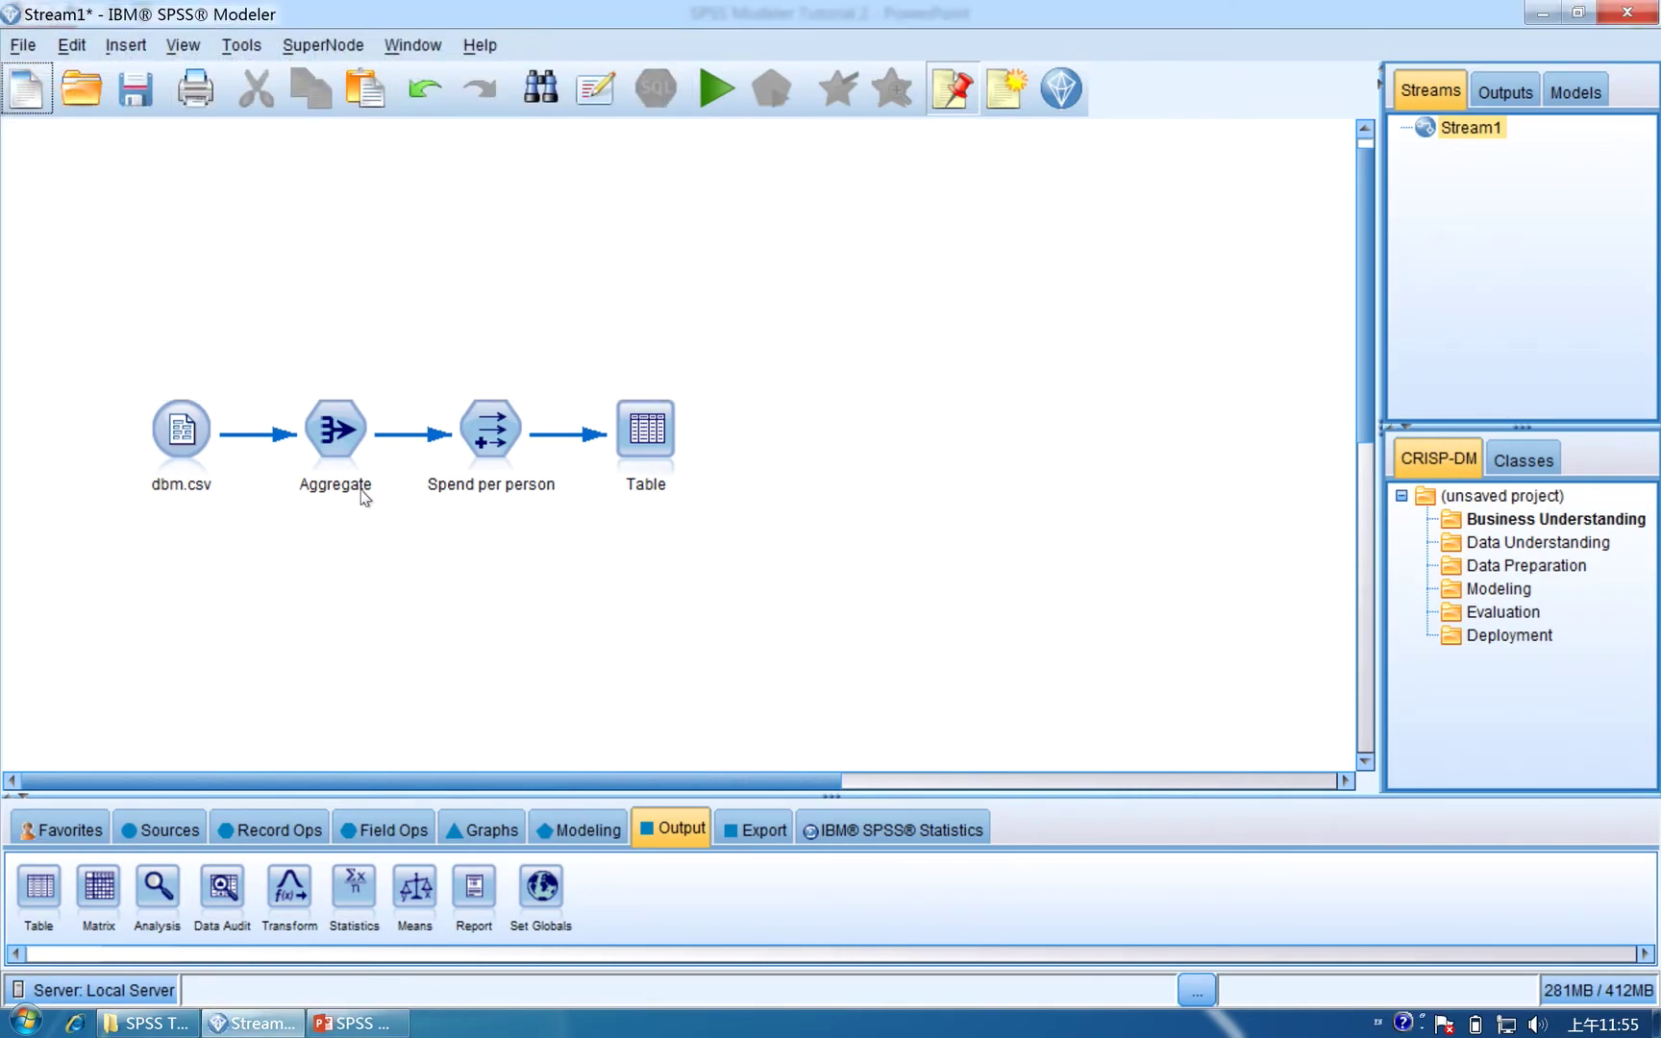
Start the PowerPoint slide show at slide 9 and advance to the Data Standardization slide.
left_click(358, 485)
left_click(460, 620)
left_click(357, 1021)
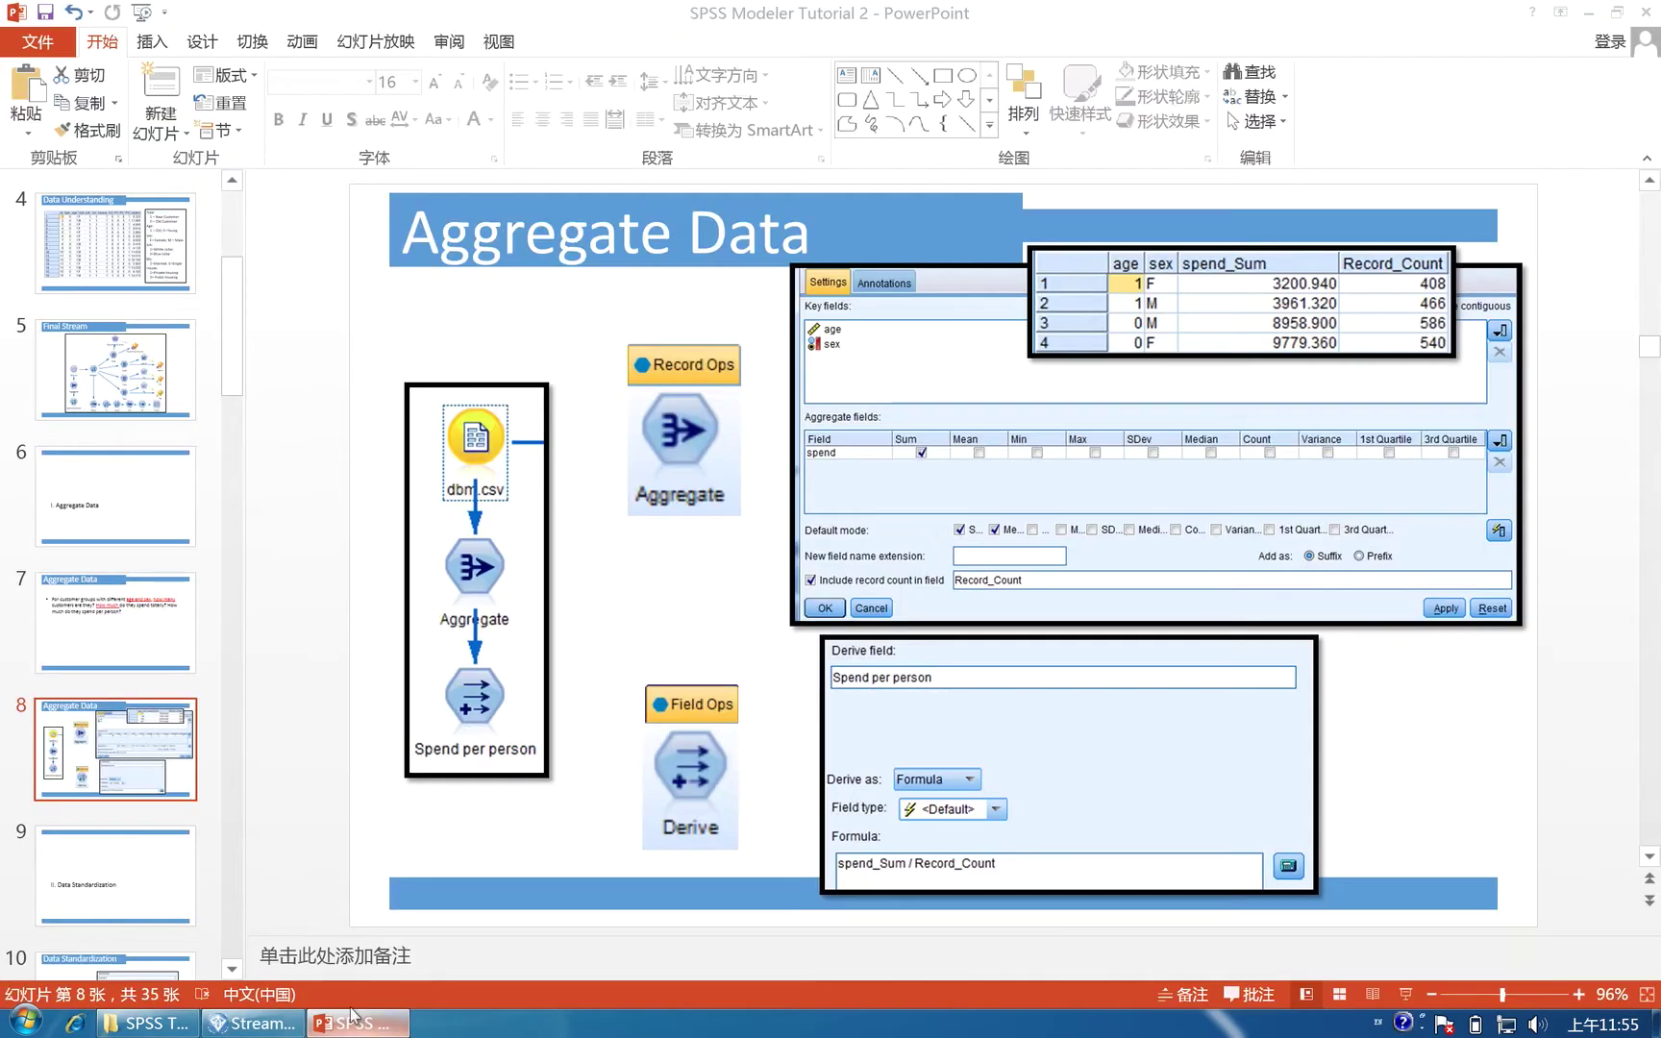
left_click(148, 857)
left_click(1405, 994)
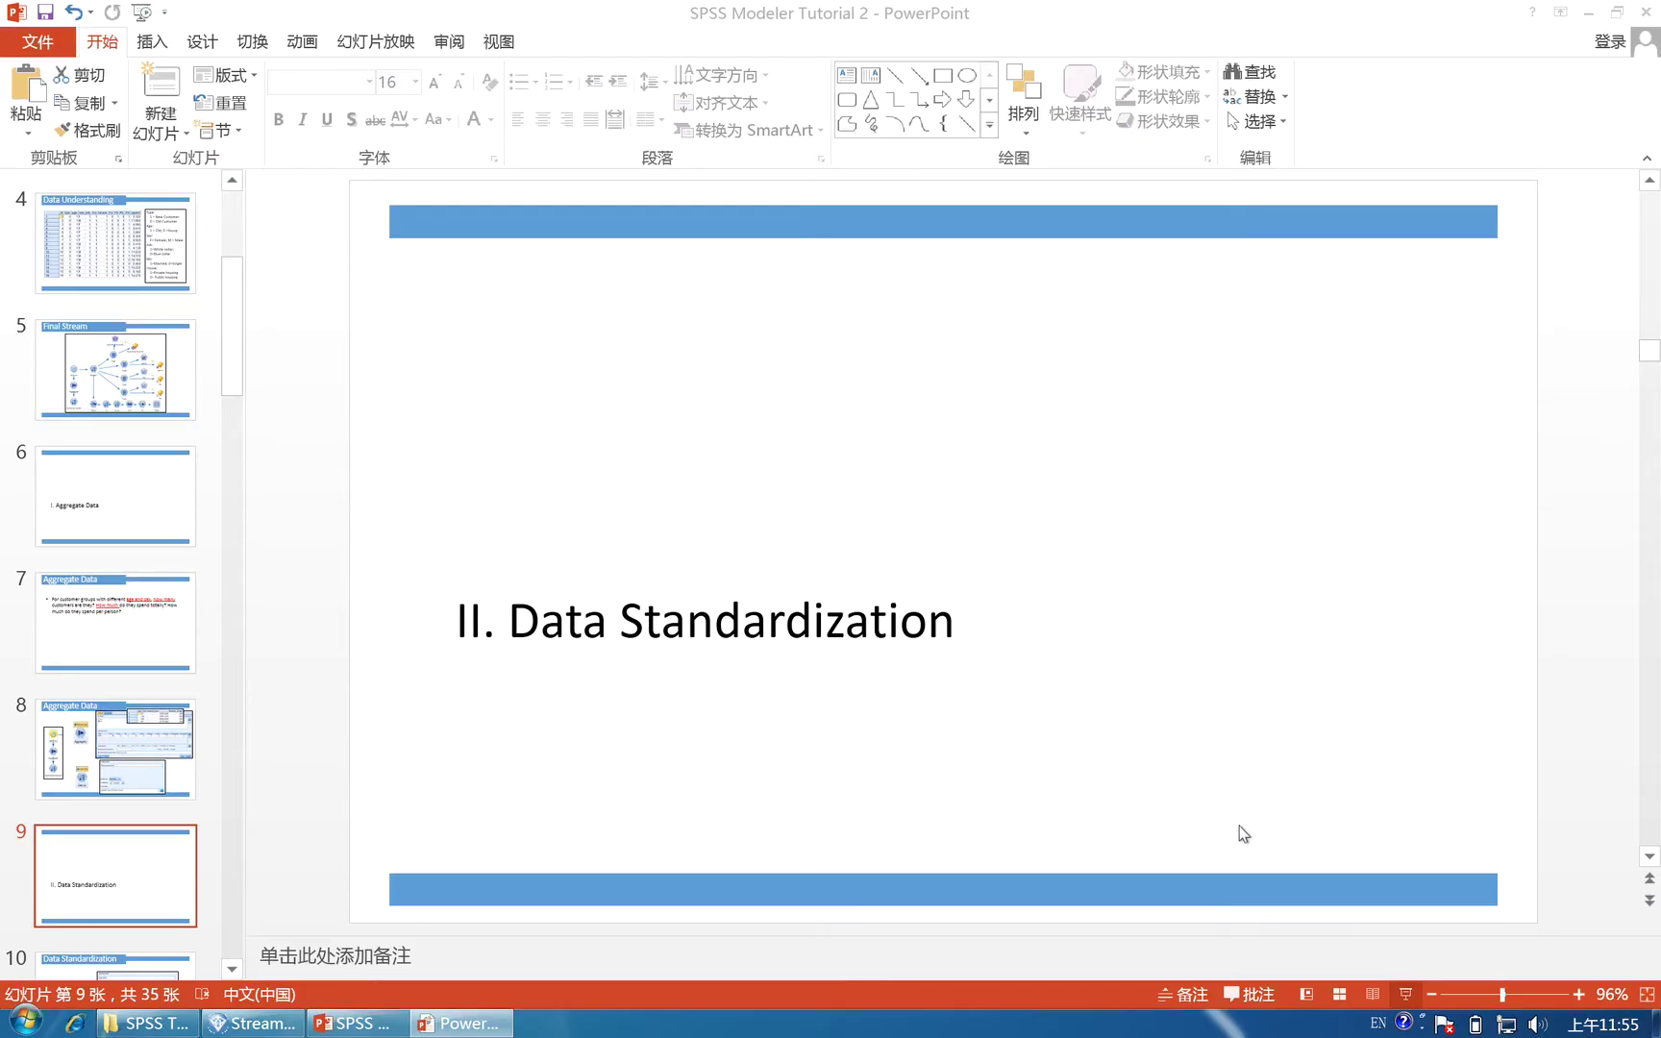
scroll(1242, 834, "down", 1)
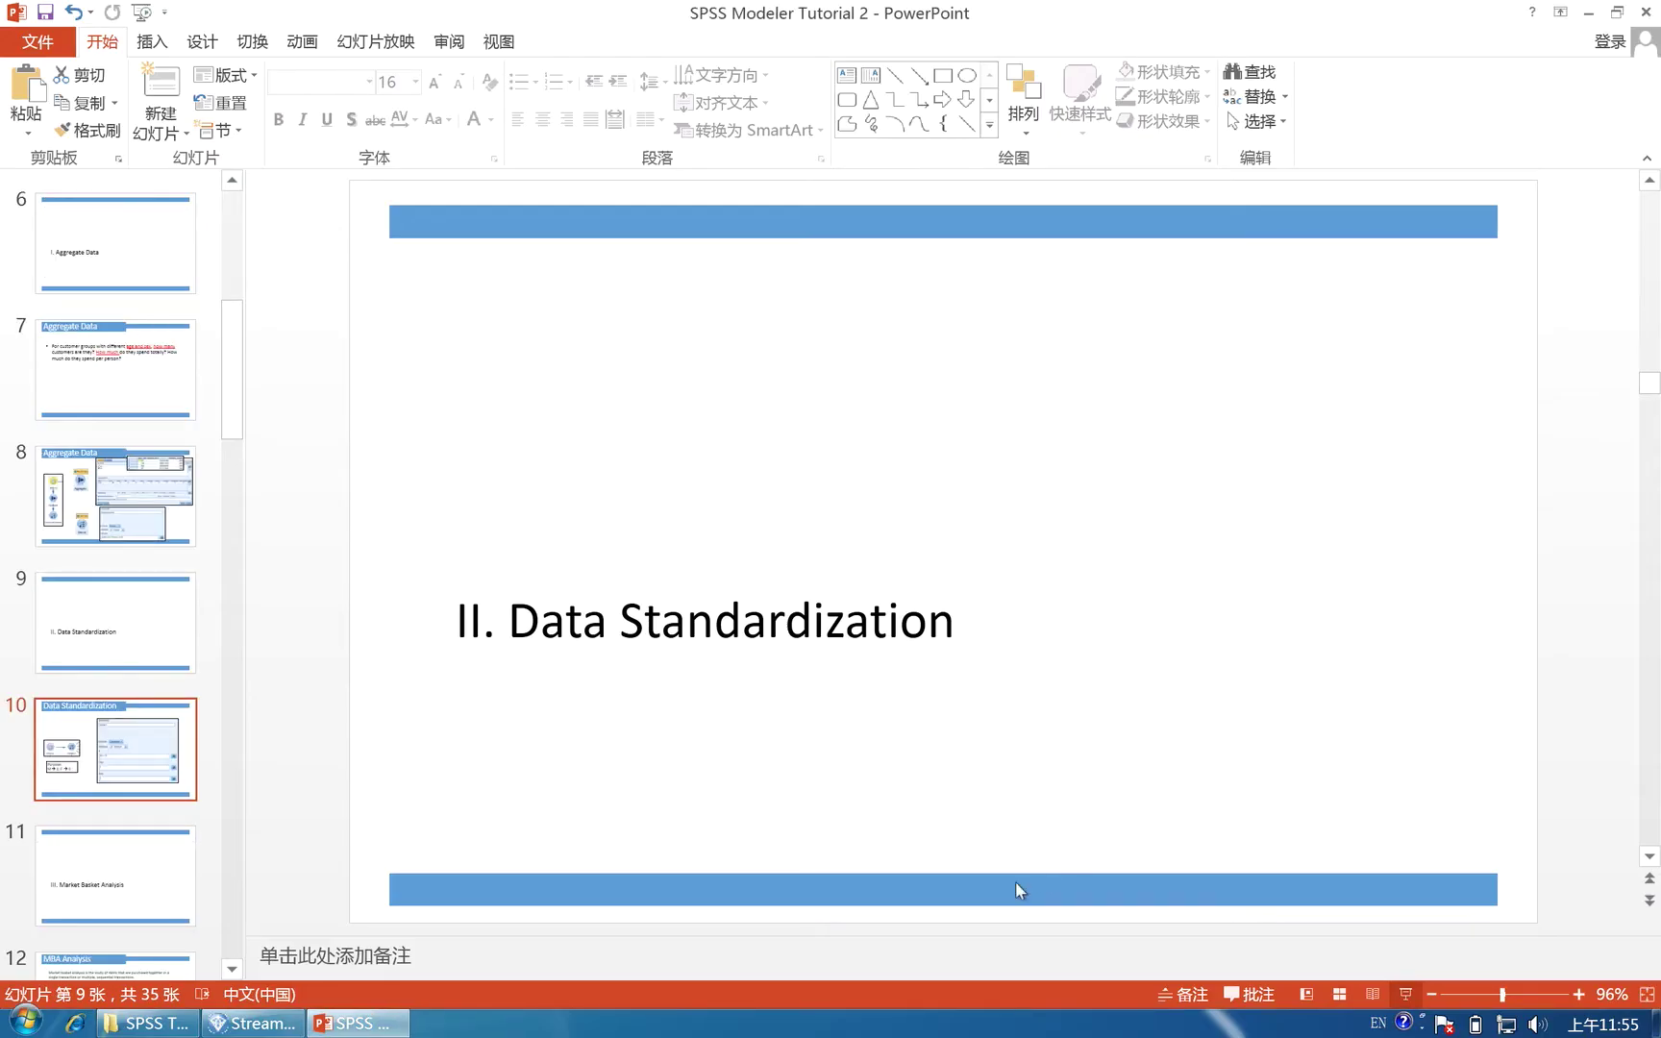
Arrange the Aggregate, Spend per person and Table nodes in a column below dbm.csv.
left_click(245, 1024)
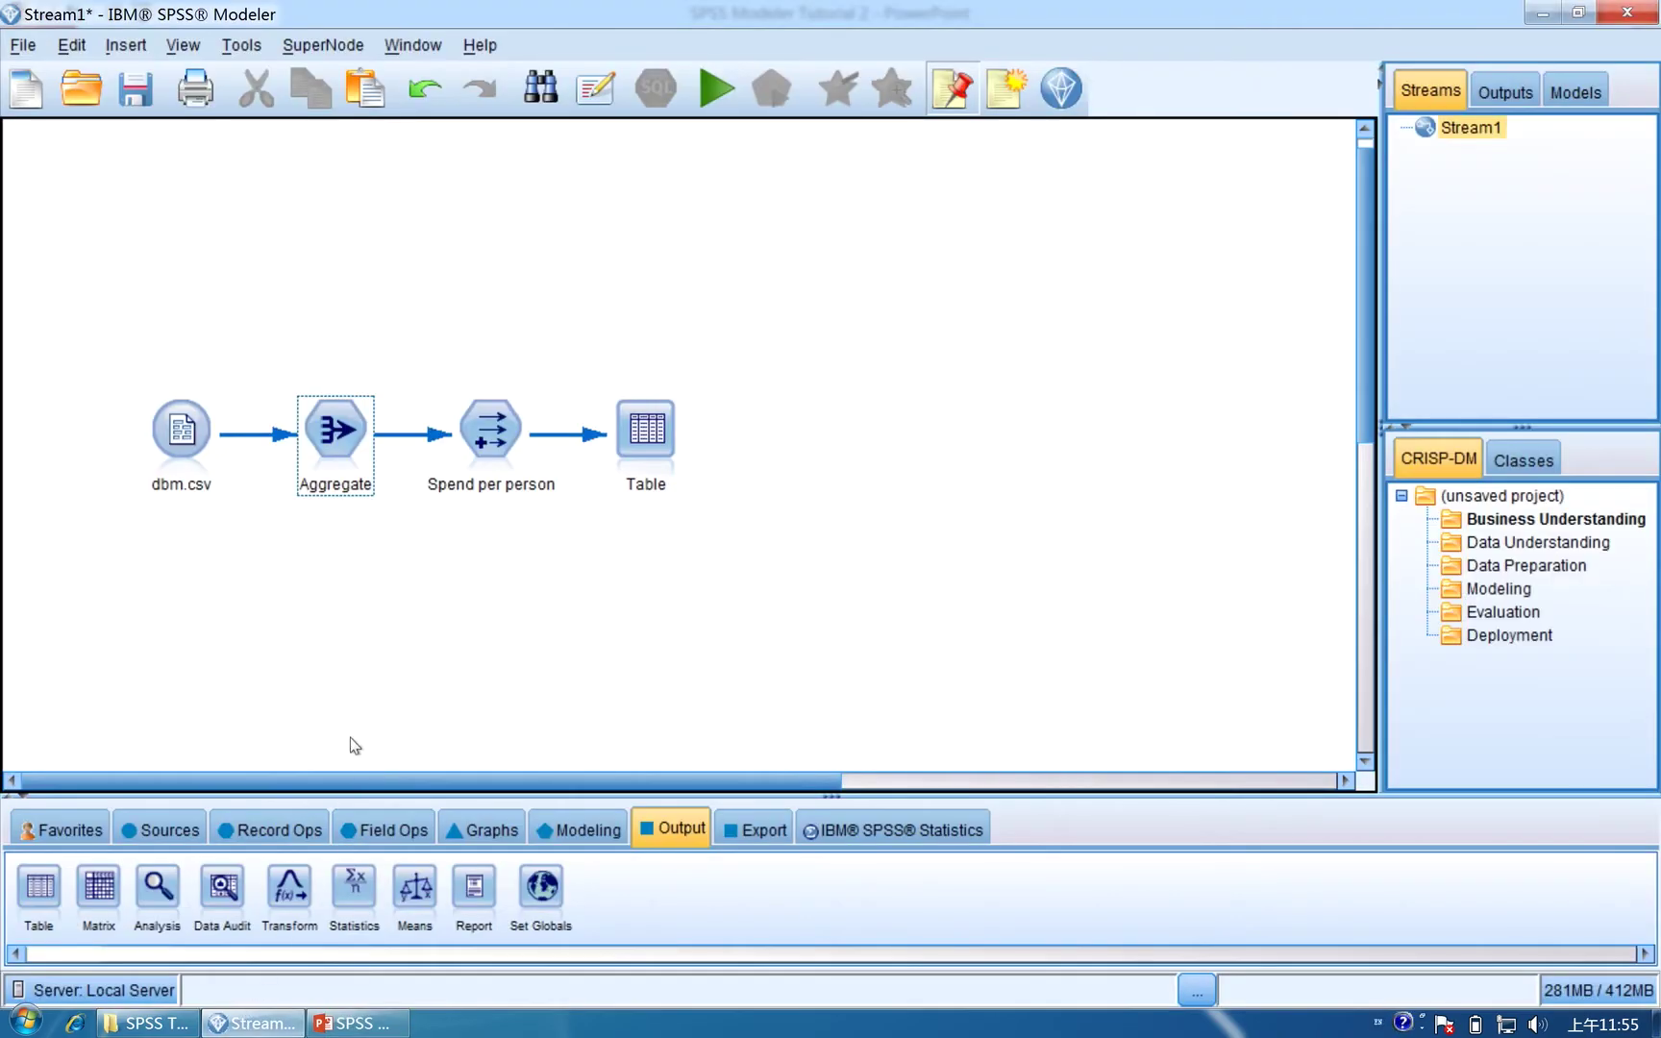
left_click_drag(773, 544, 260, 343)
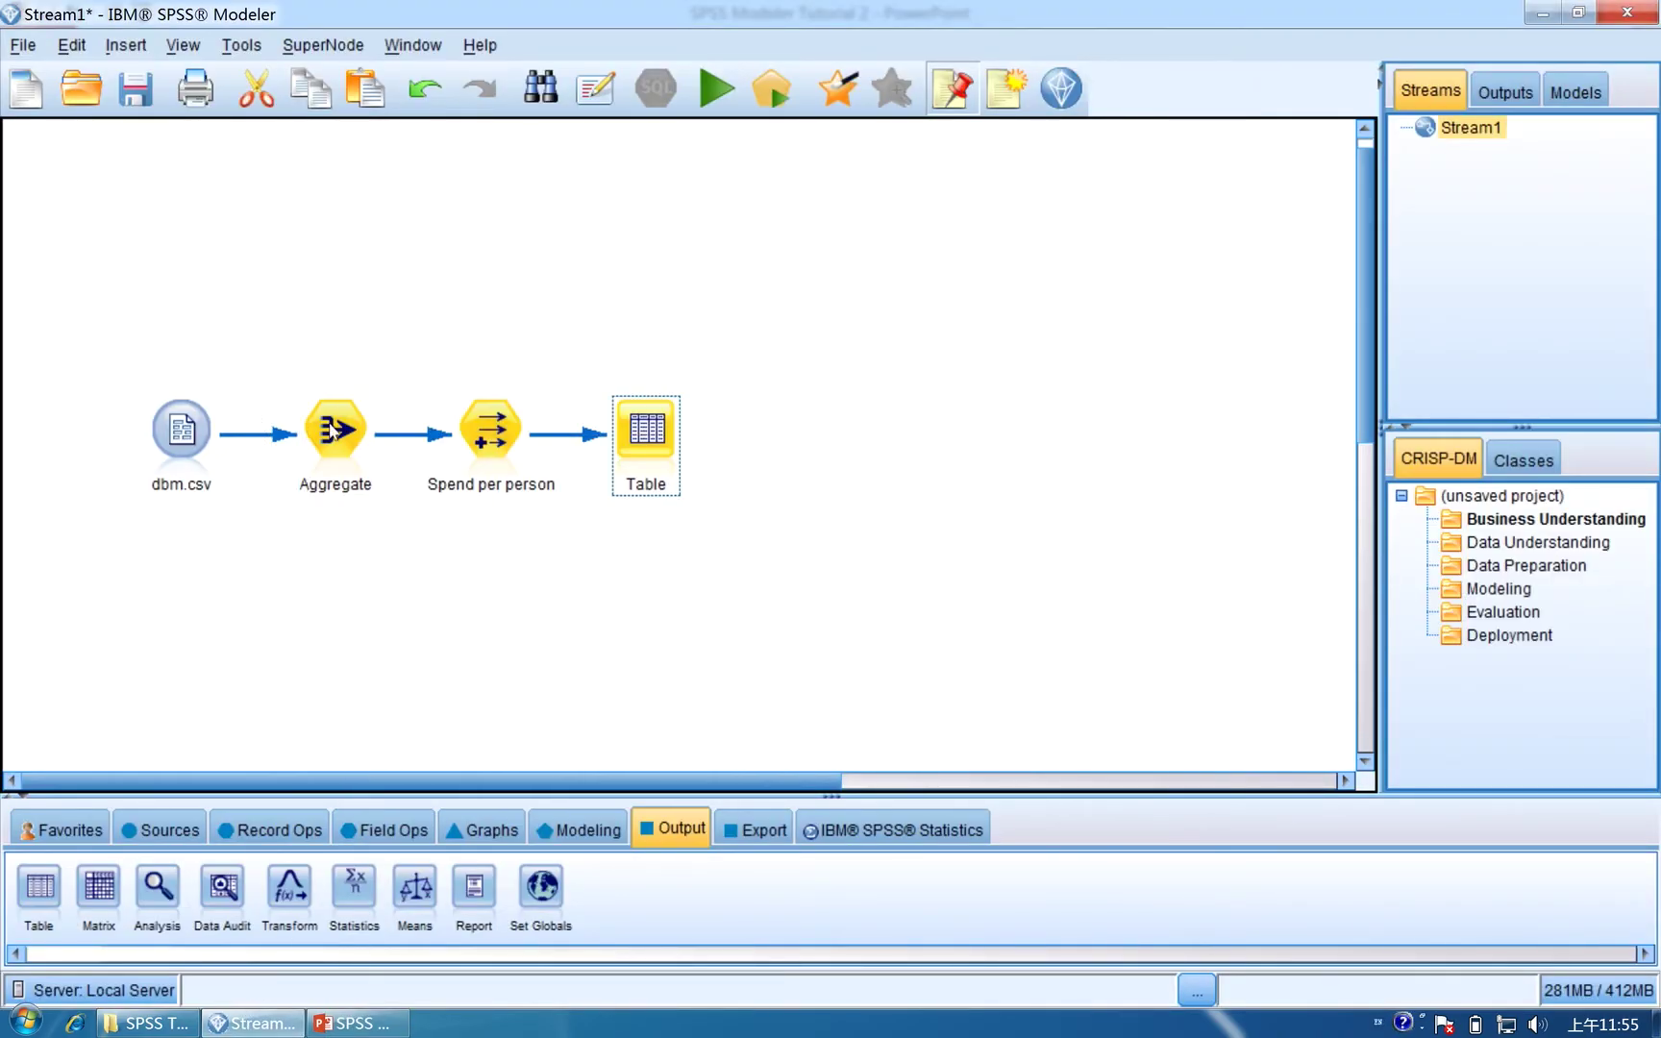
left_click_drag(333, 447, 164, 601)
left_click(224, 654)
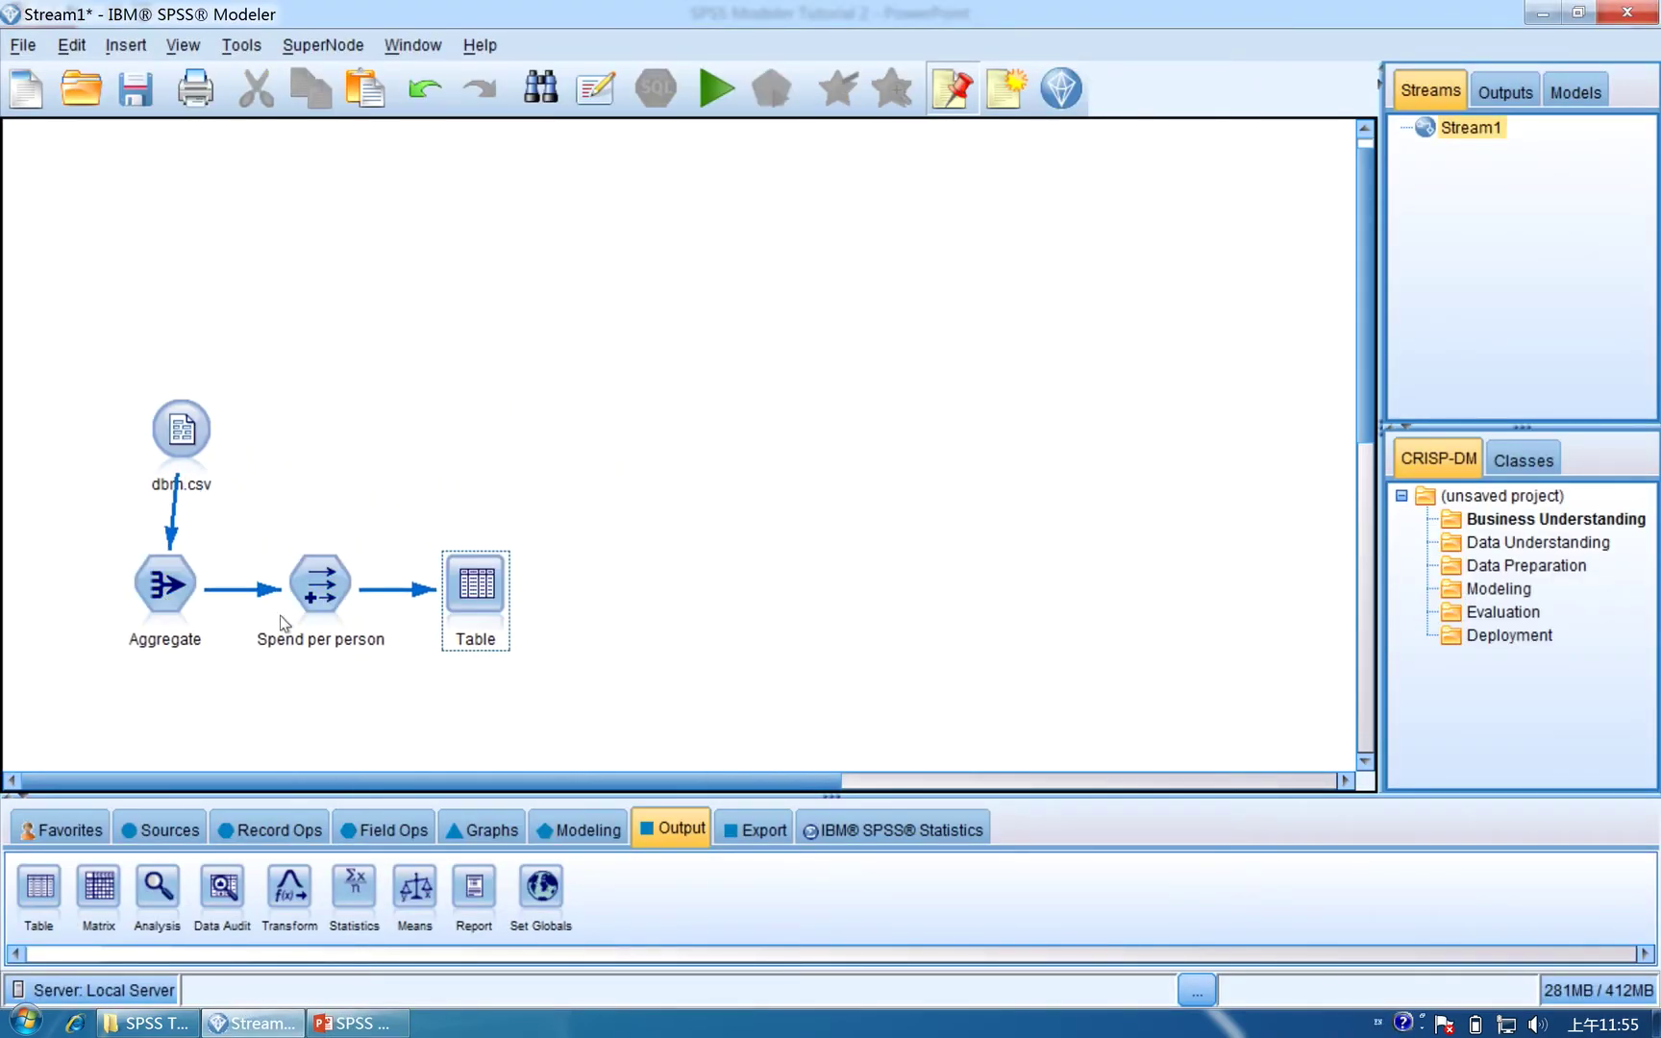
left_click_drag(312, 591, 140, 697)
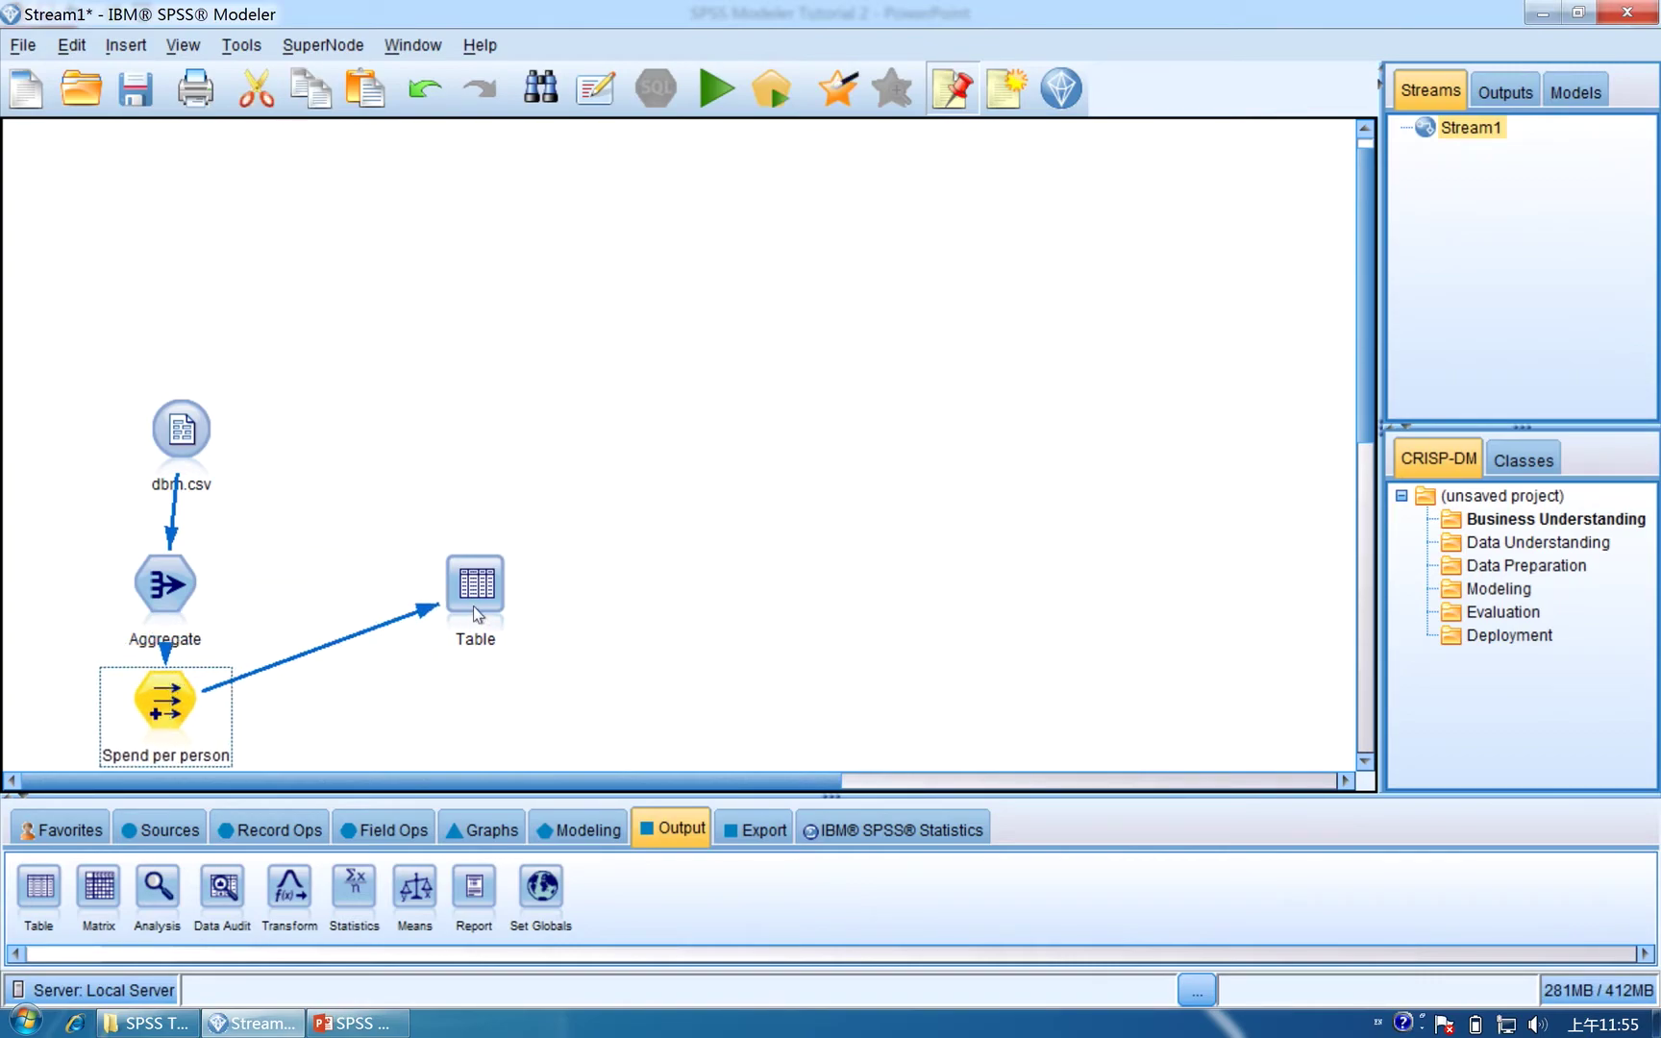
left_click_drag(473, 607, 178, 183)
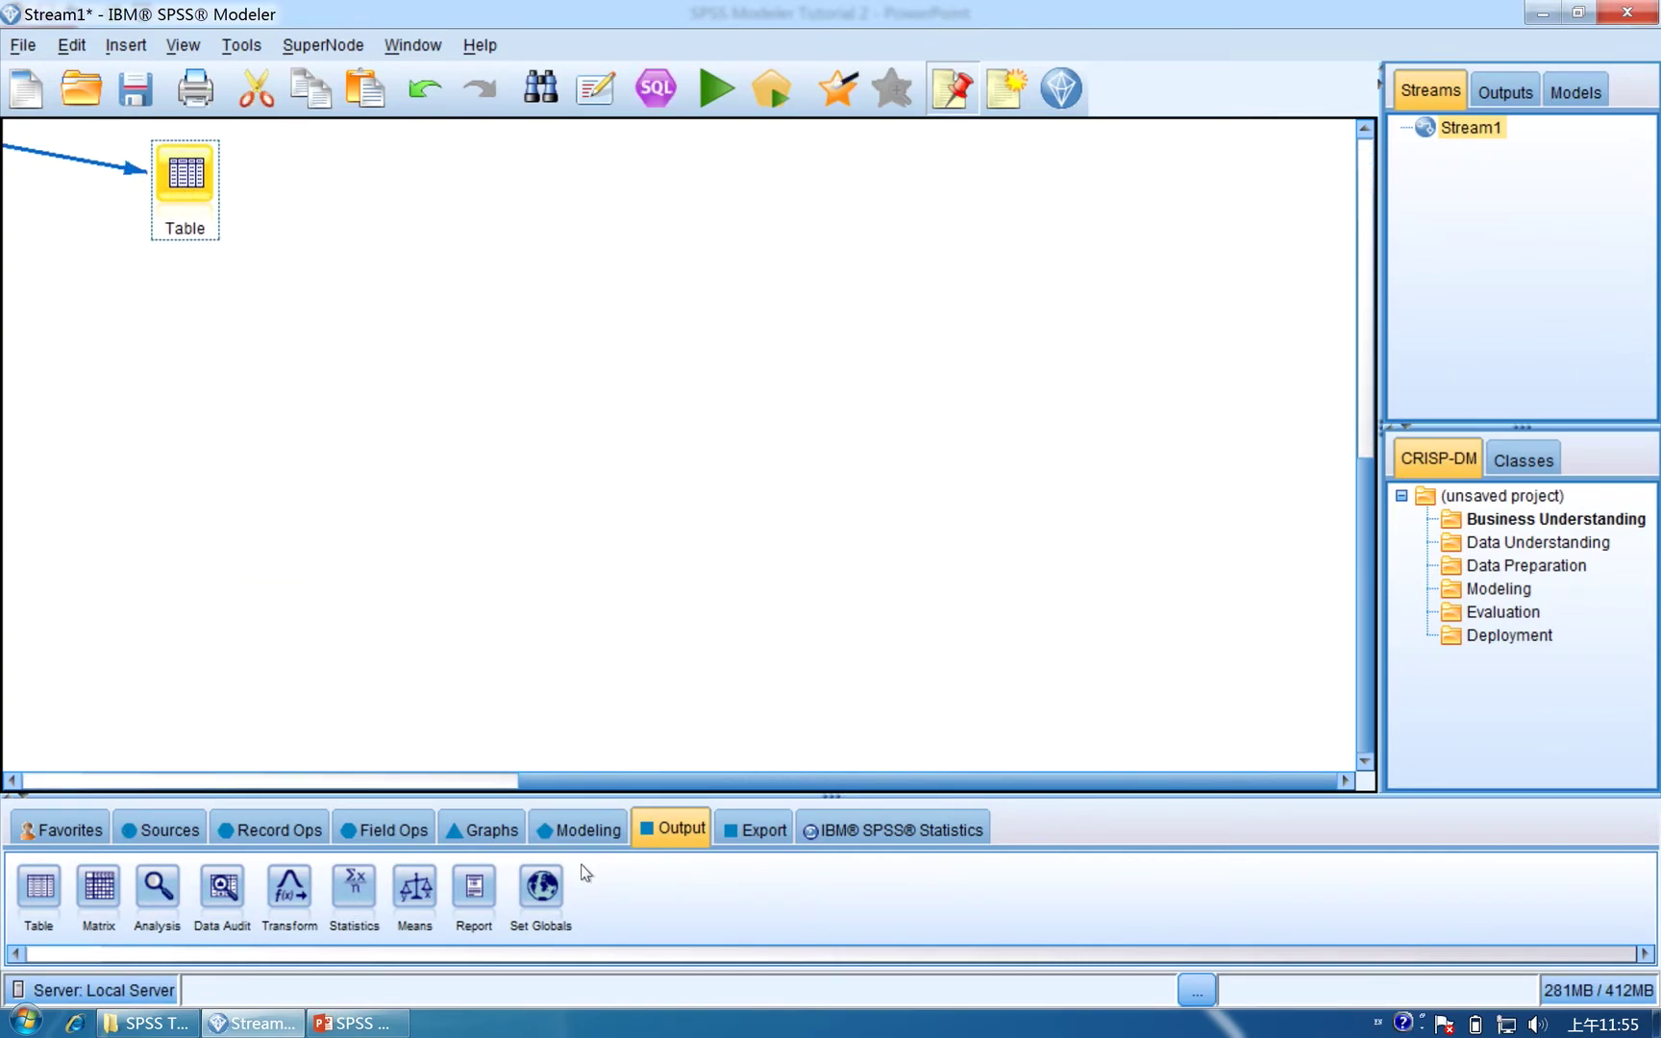
left_click_drag(538, 780, 432, 764)
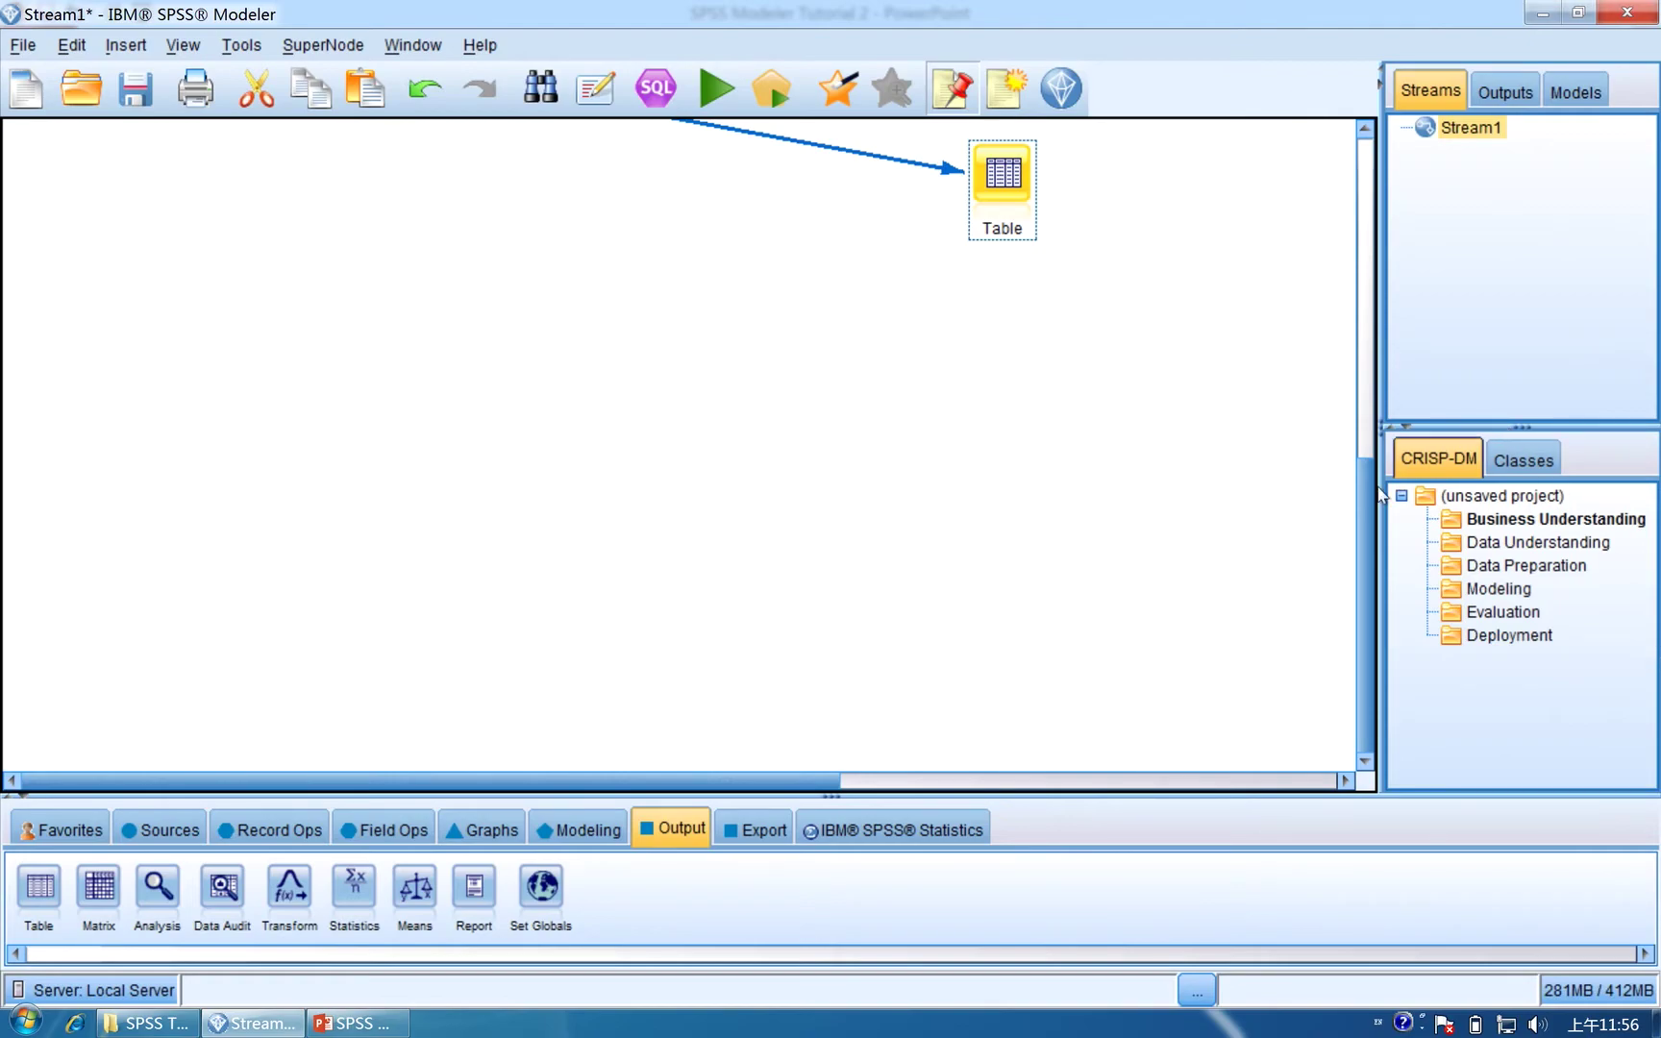
left_click_drag(1366, 521, 1371, 319)
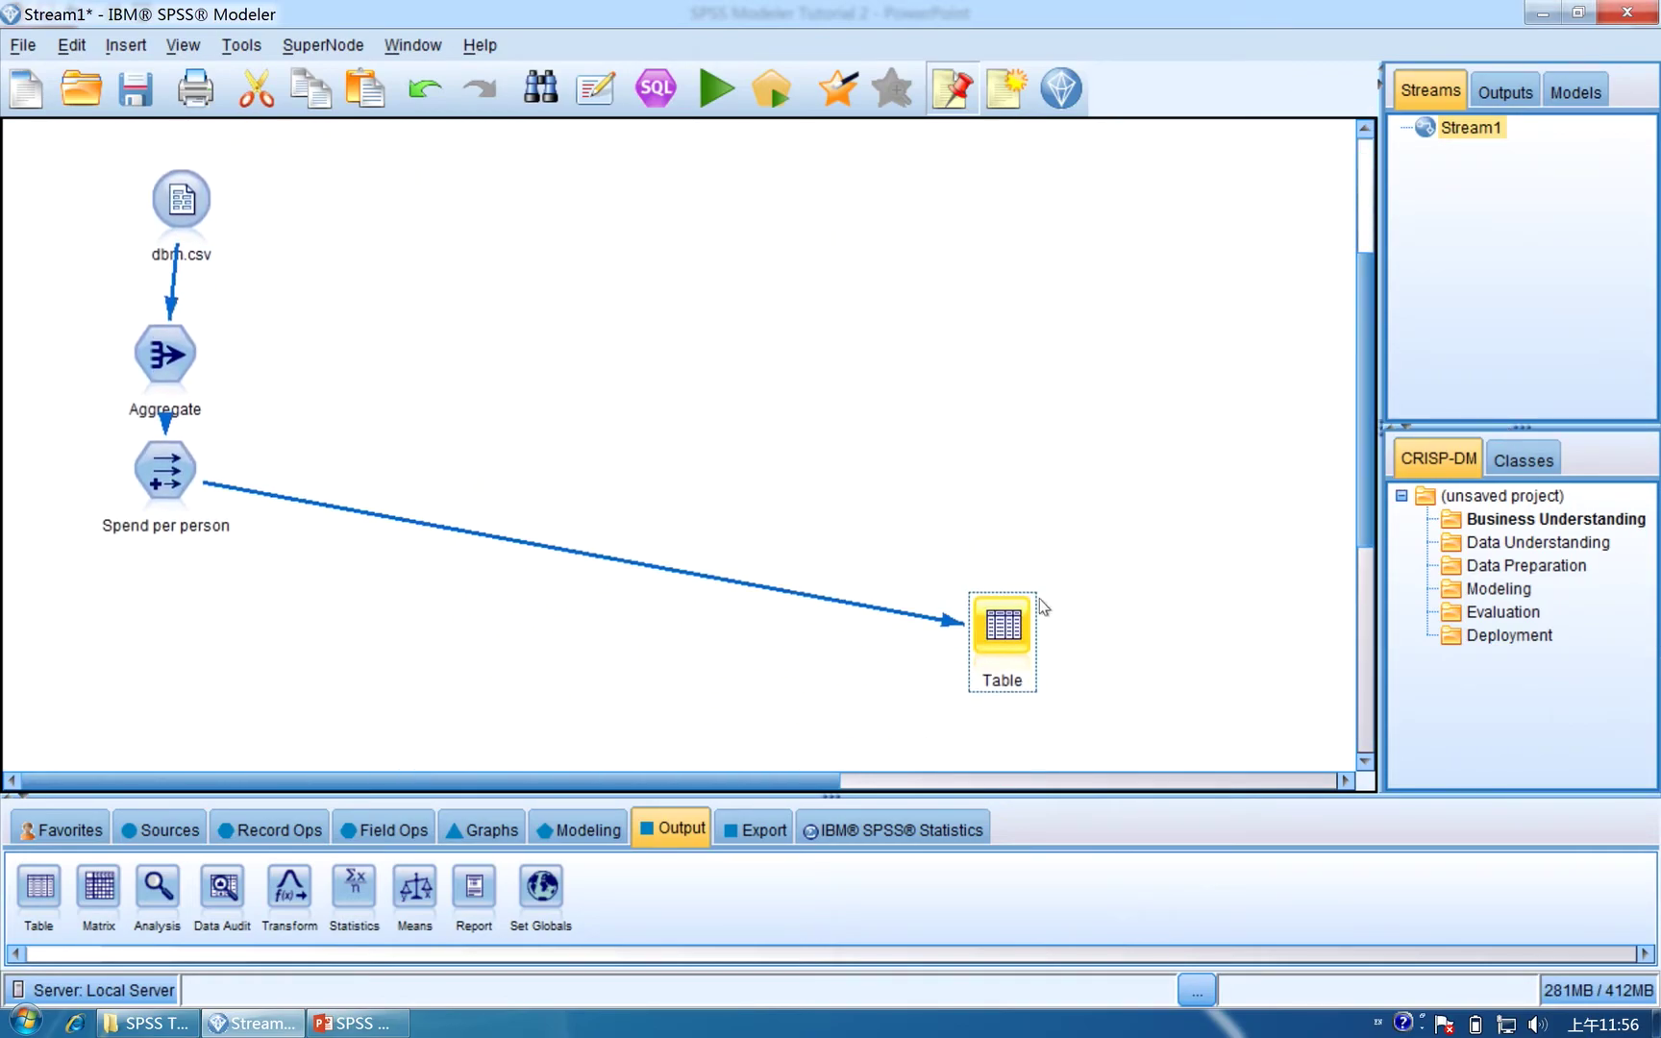
left_click_drag(1017, 620, 156, 605)
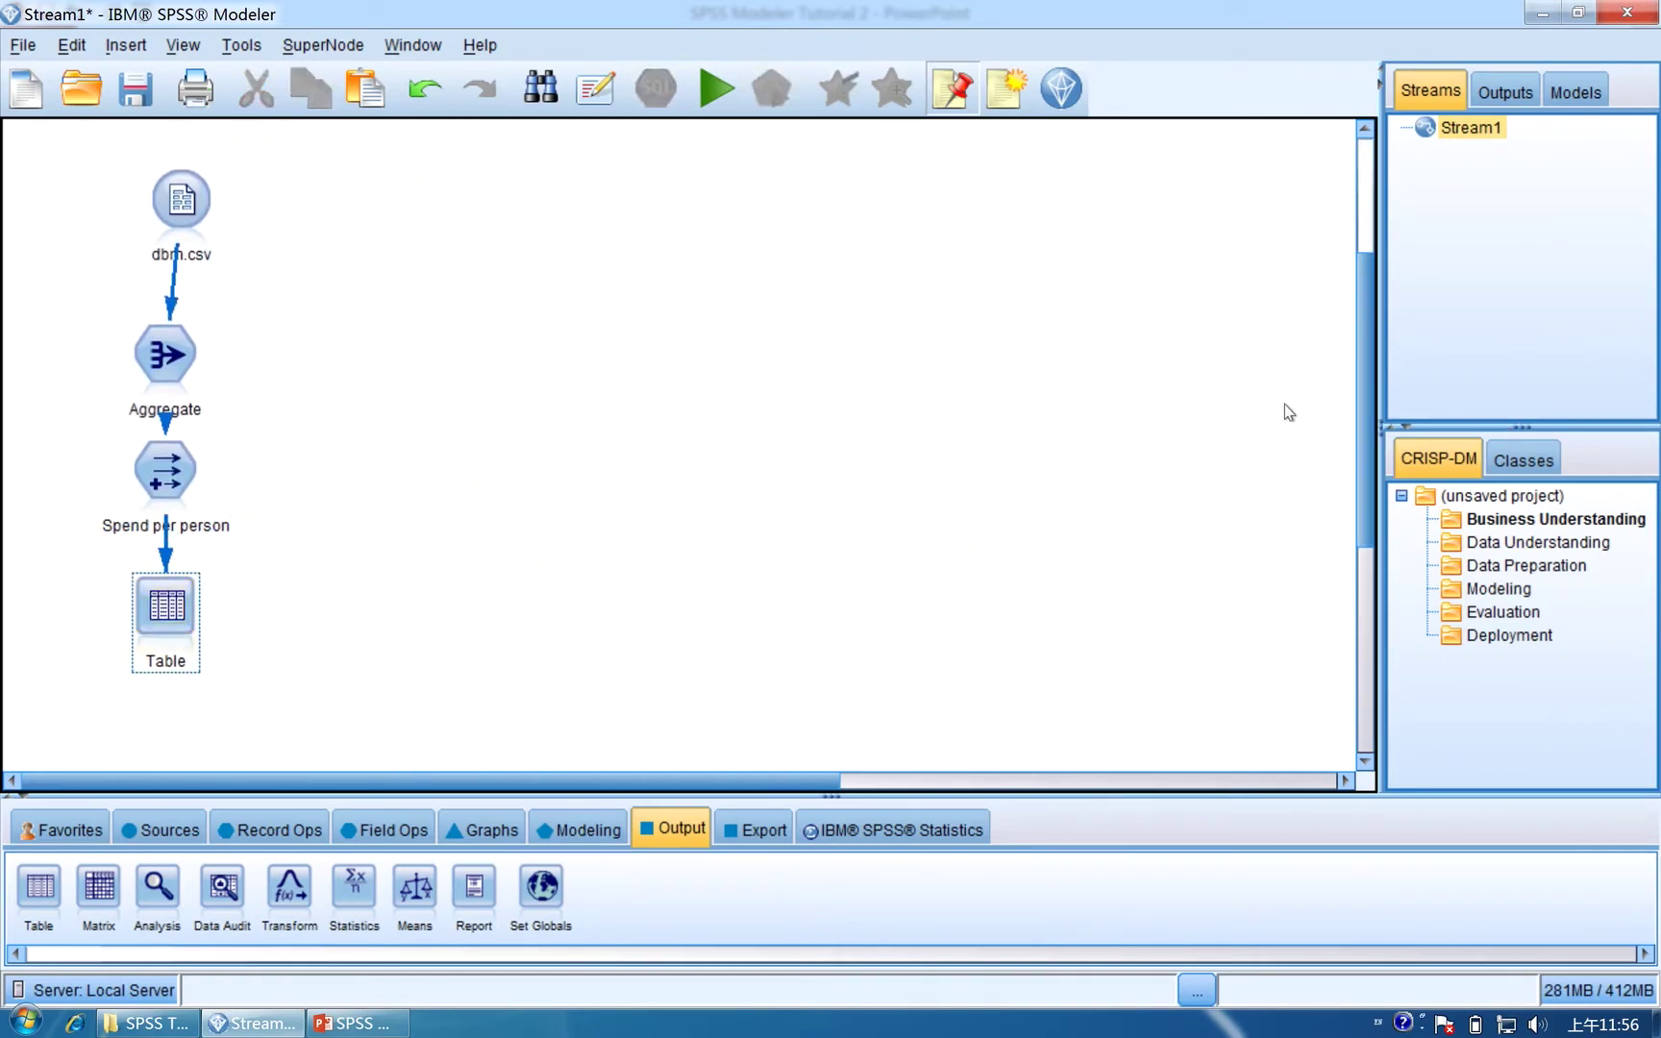
left_click_drag(1372, 386, 1370, 269)
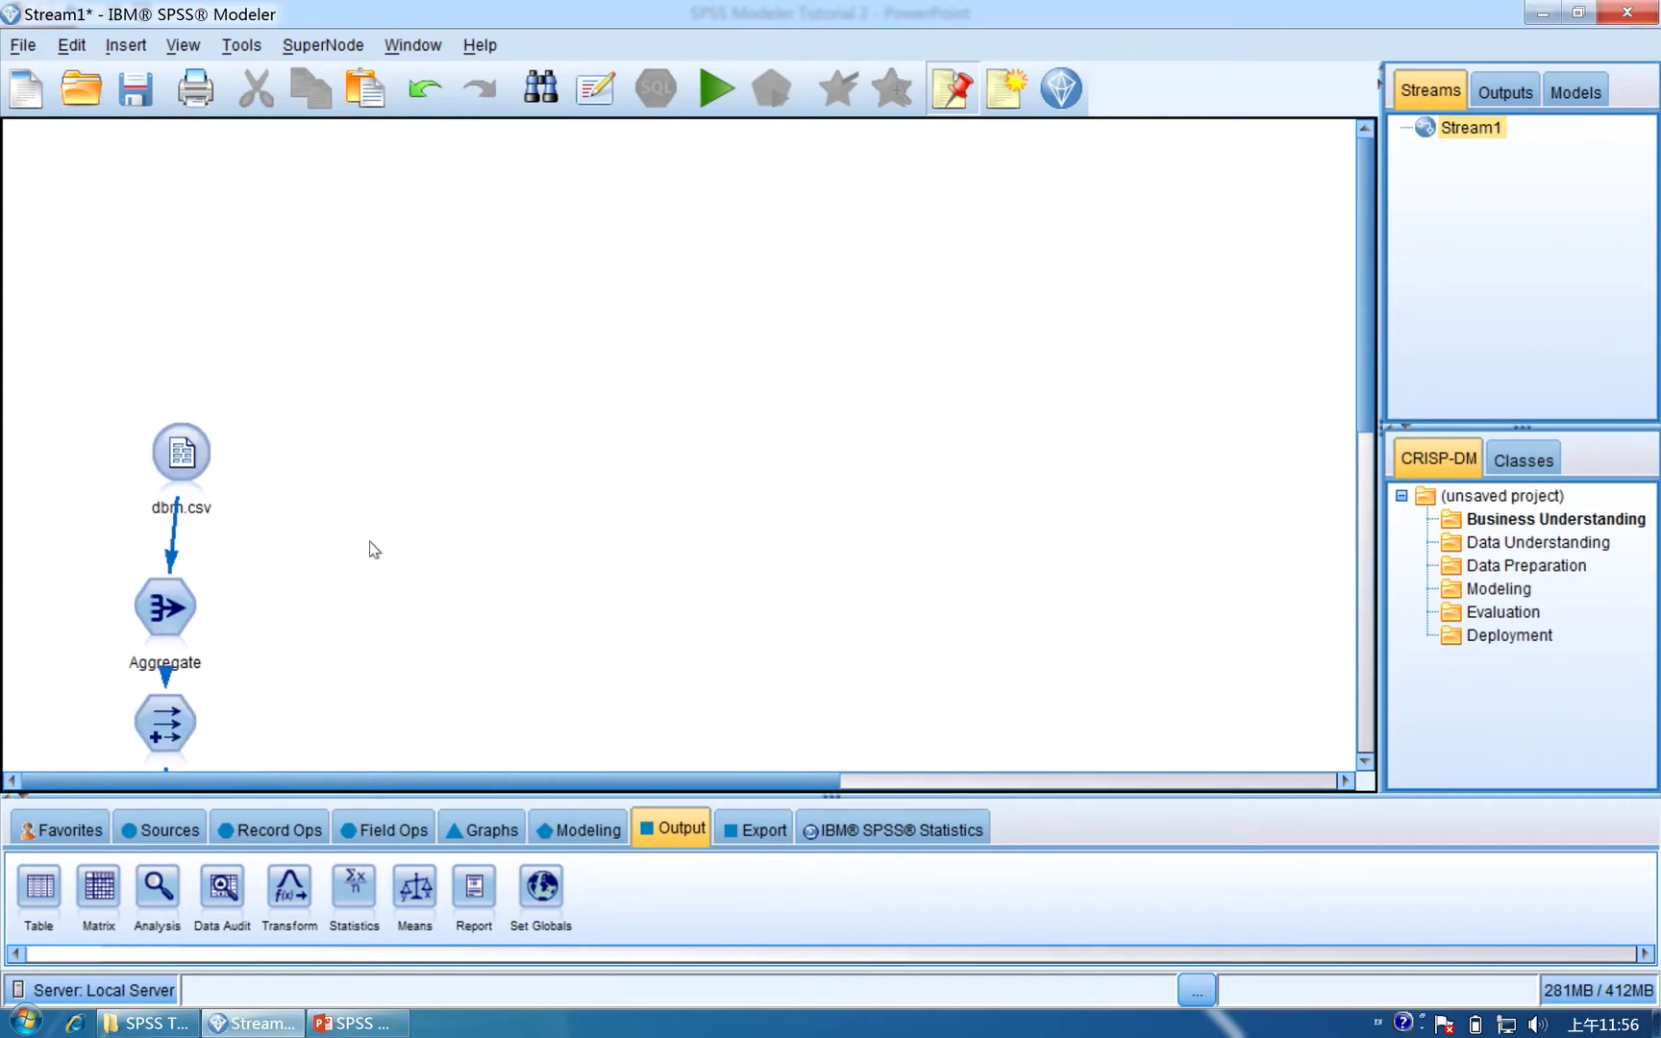
Nudge dbm.csv up, then add a Derive node connected from dbm.csv.
left_click(195, 439)
left_click_drag(195, 439, 200, 414)
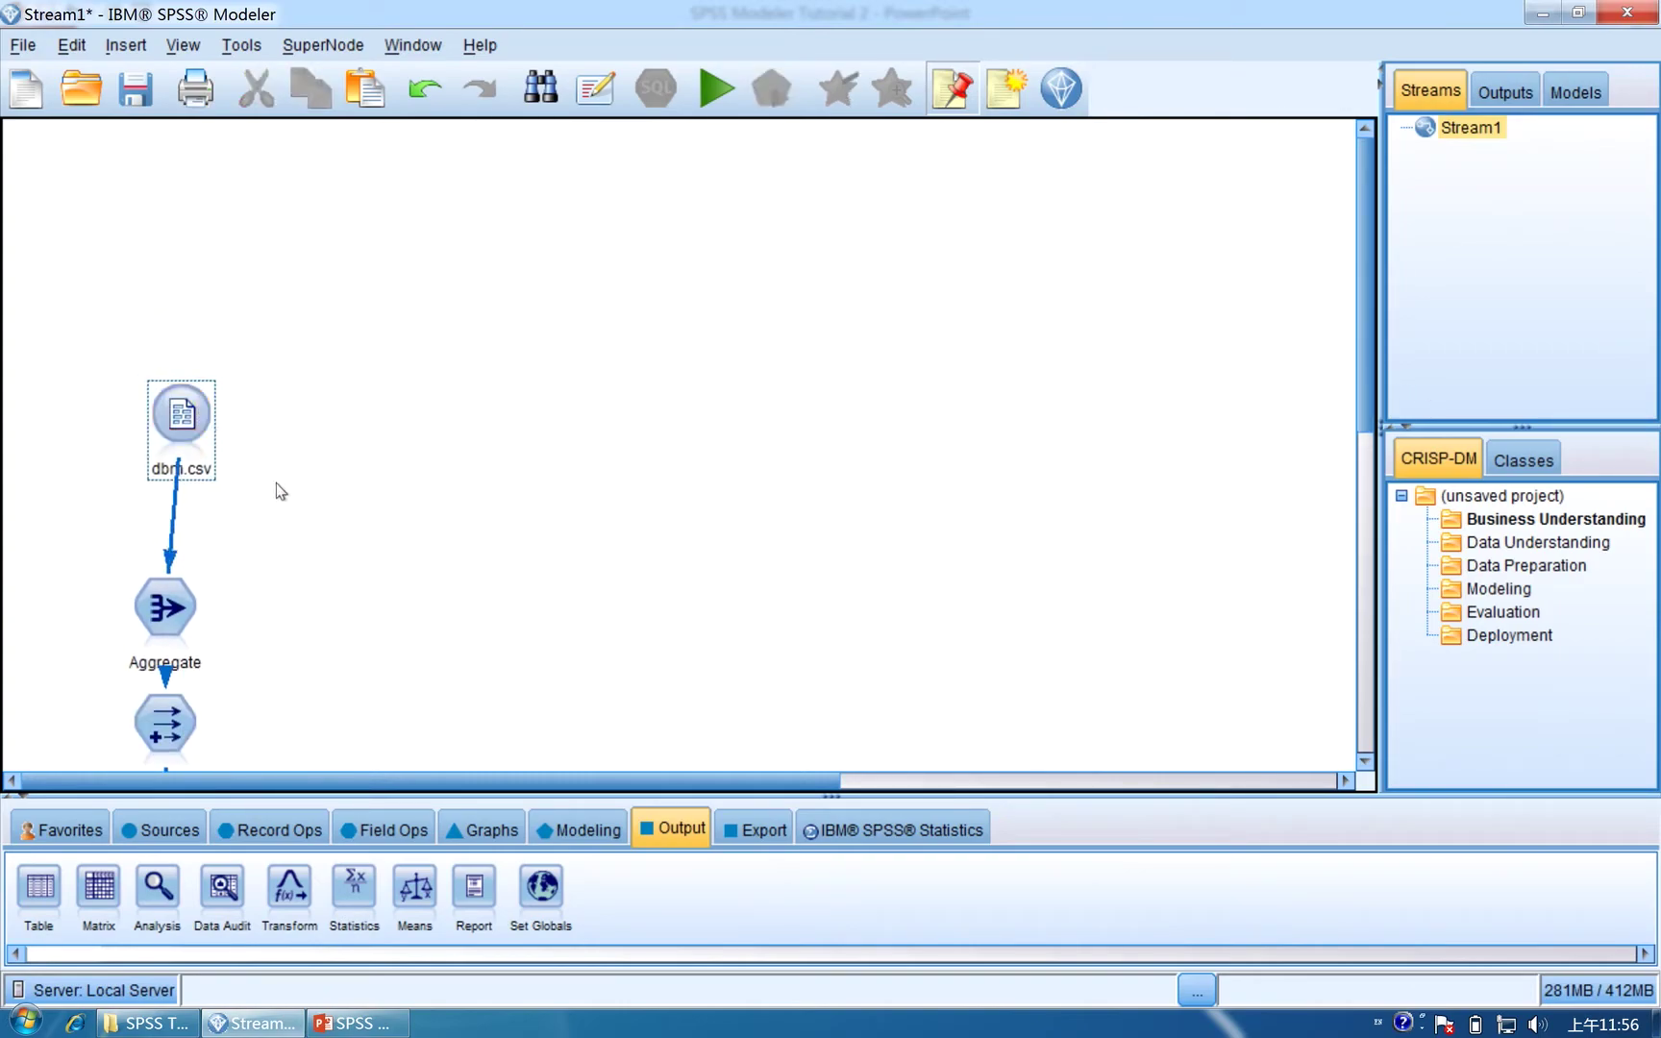
left_click(383, 828)
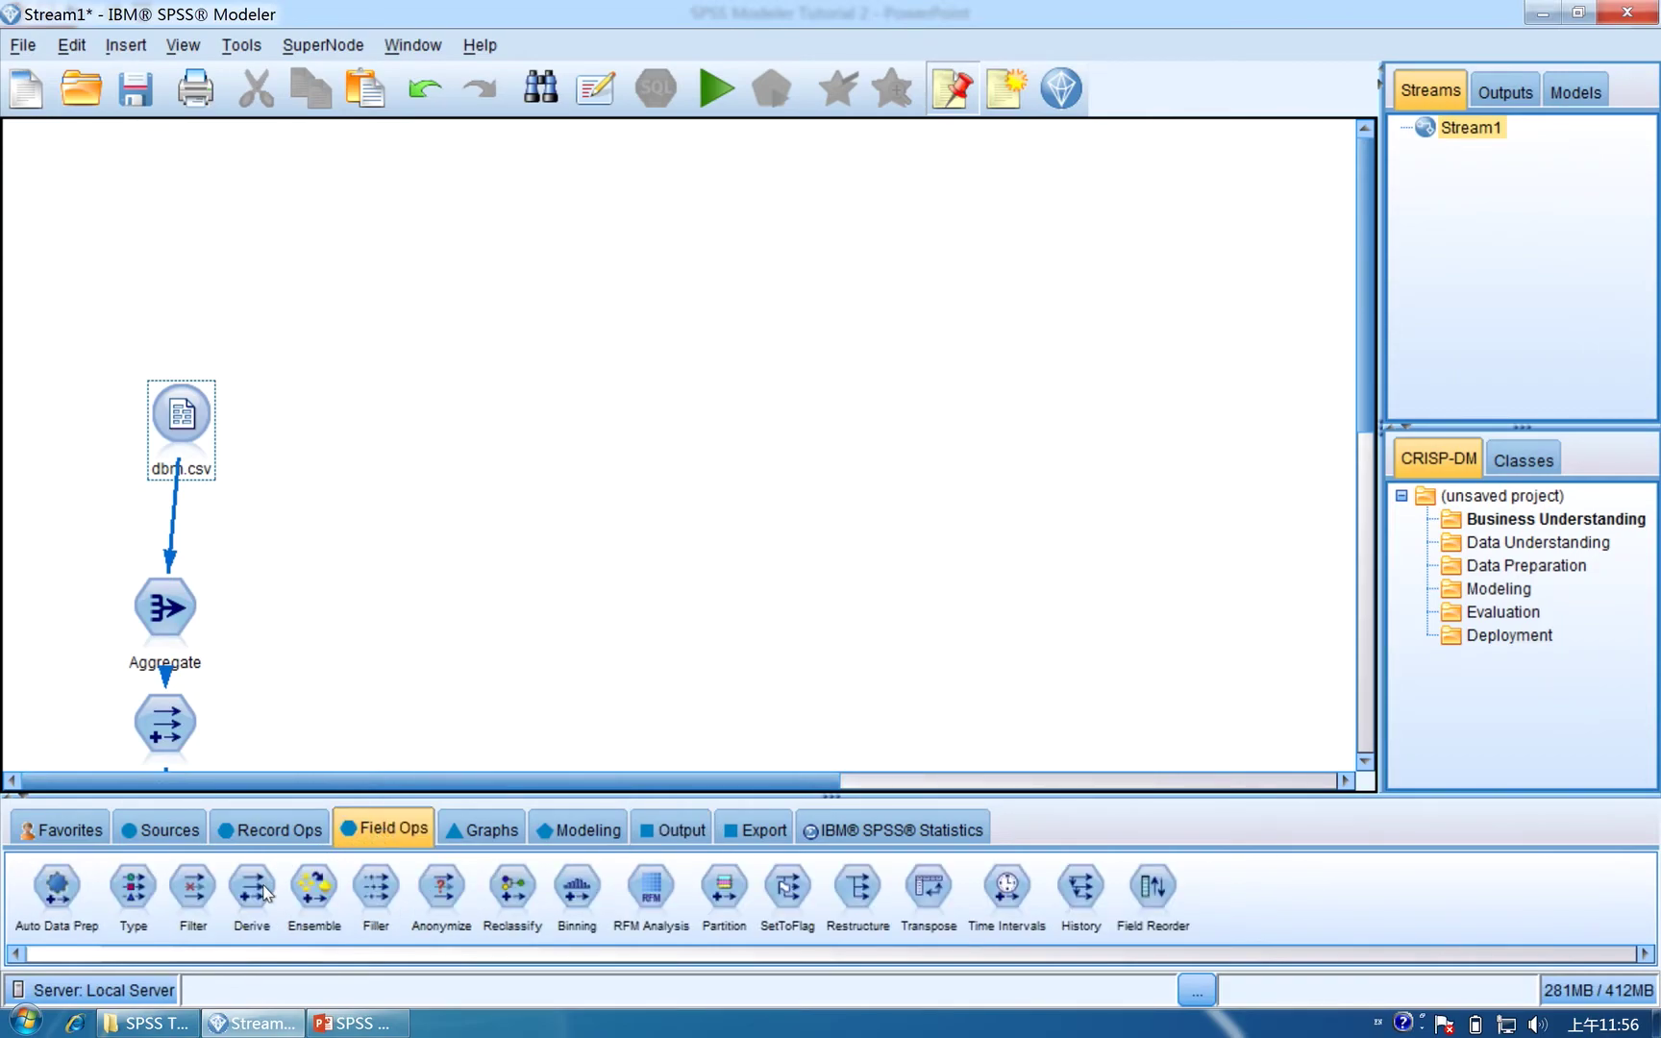
left_click_drag(264, 894, 380, 432)
left_click_drag(197, 420, 396, 445)
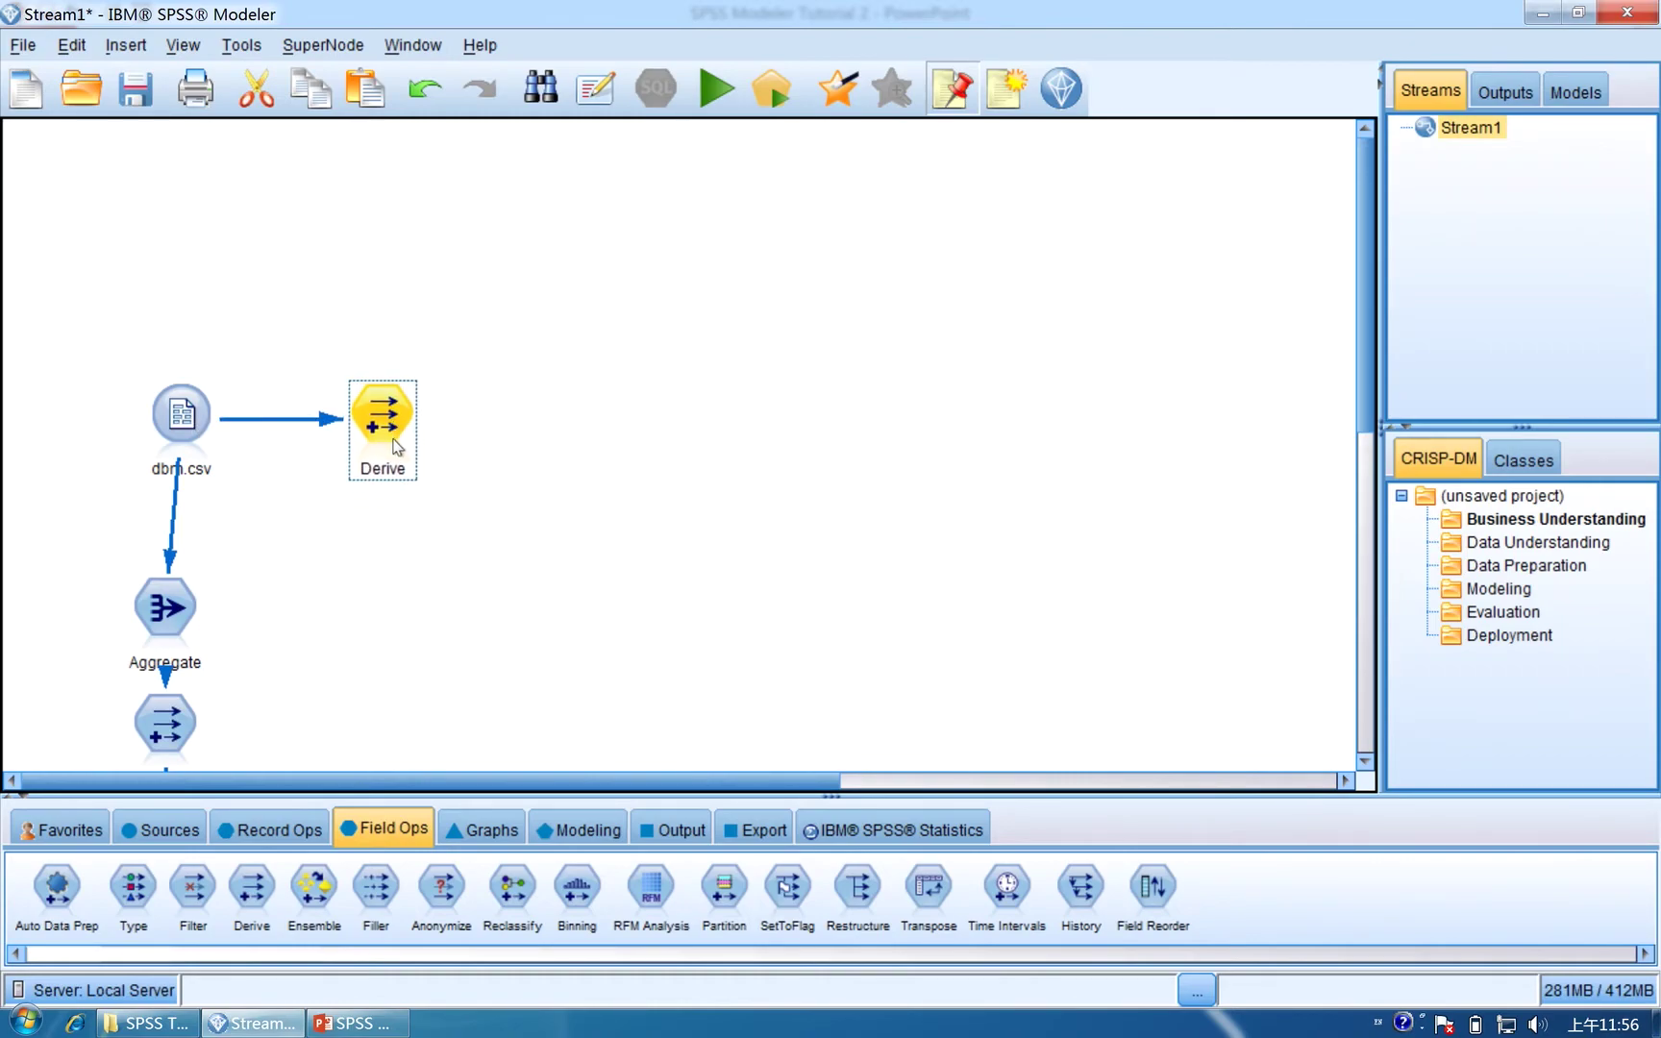
Rename the derived field from Derive3 to Gender1 and set it to derive as Conditional.
double_click(396, 445)
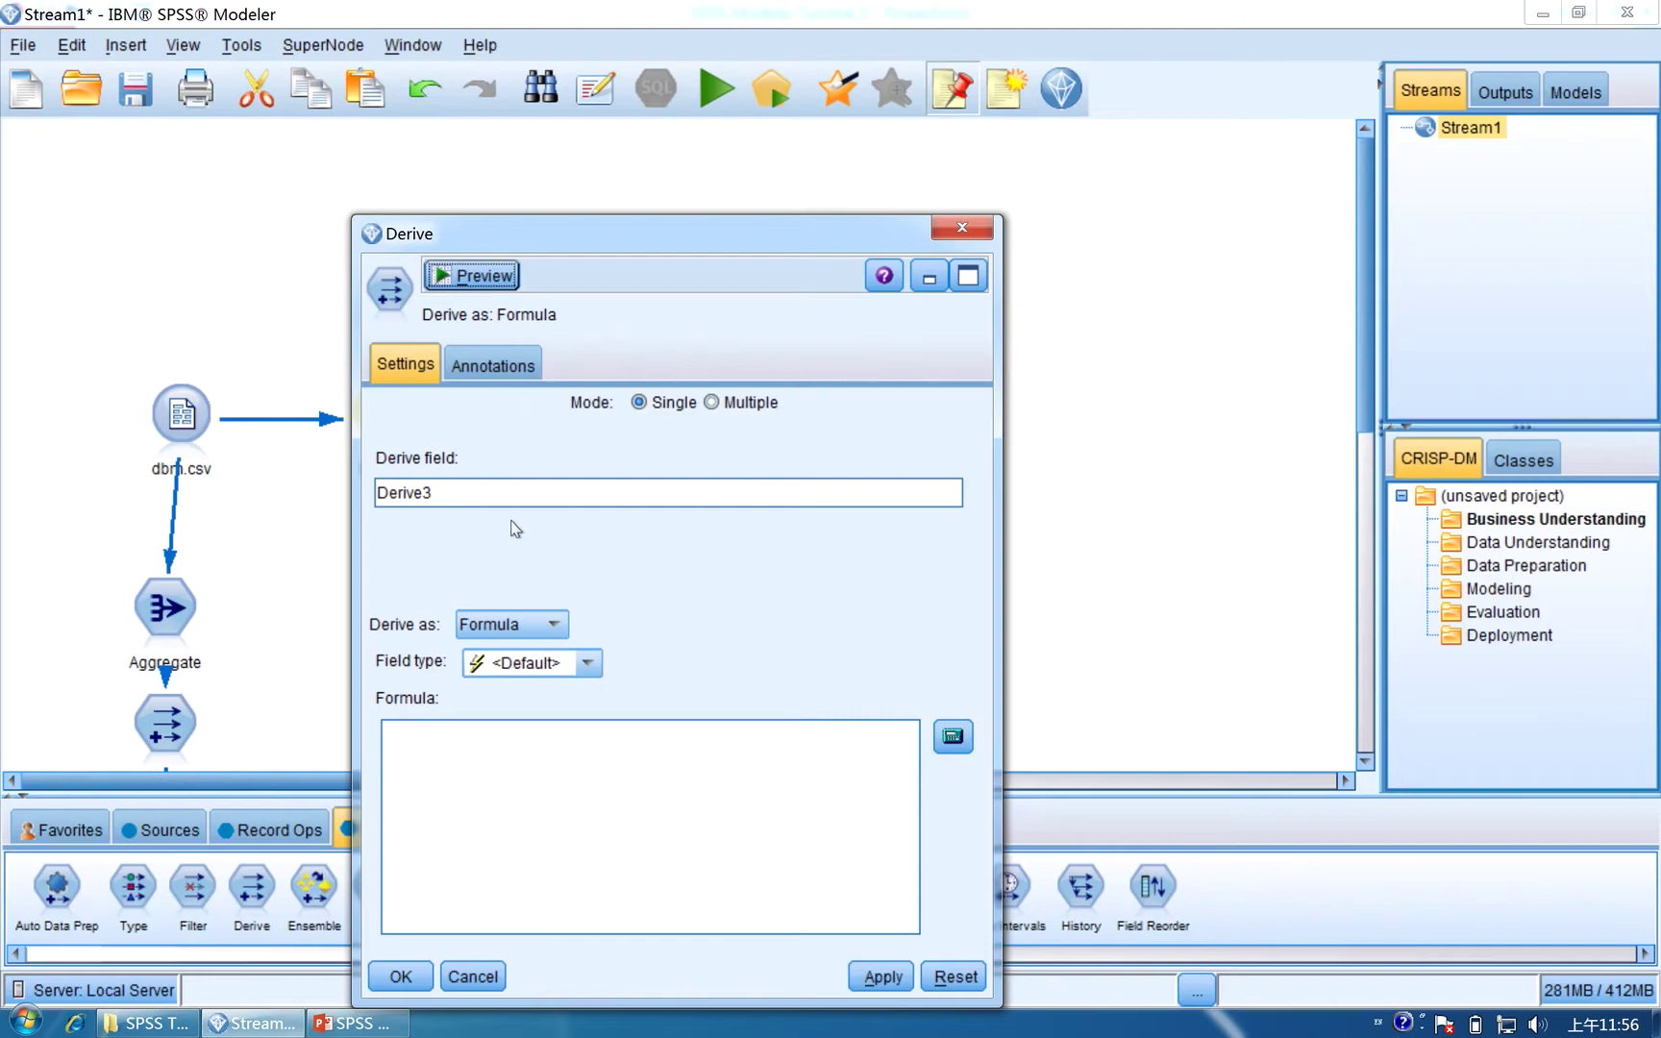
double_click(475, 495)
left_click_drag(767, 241, 861, 169)
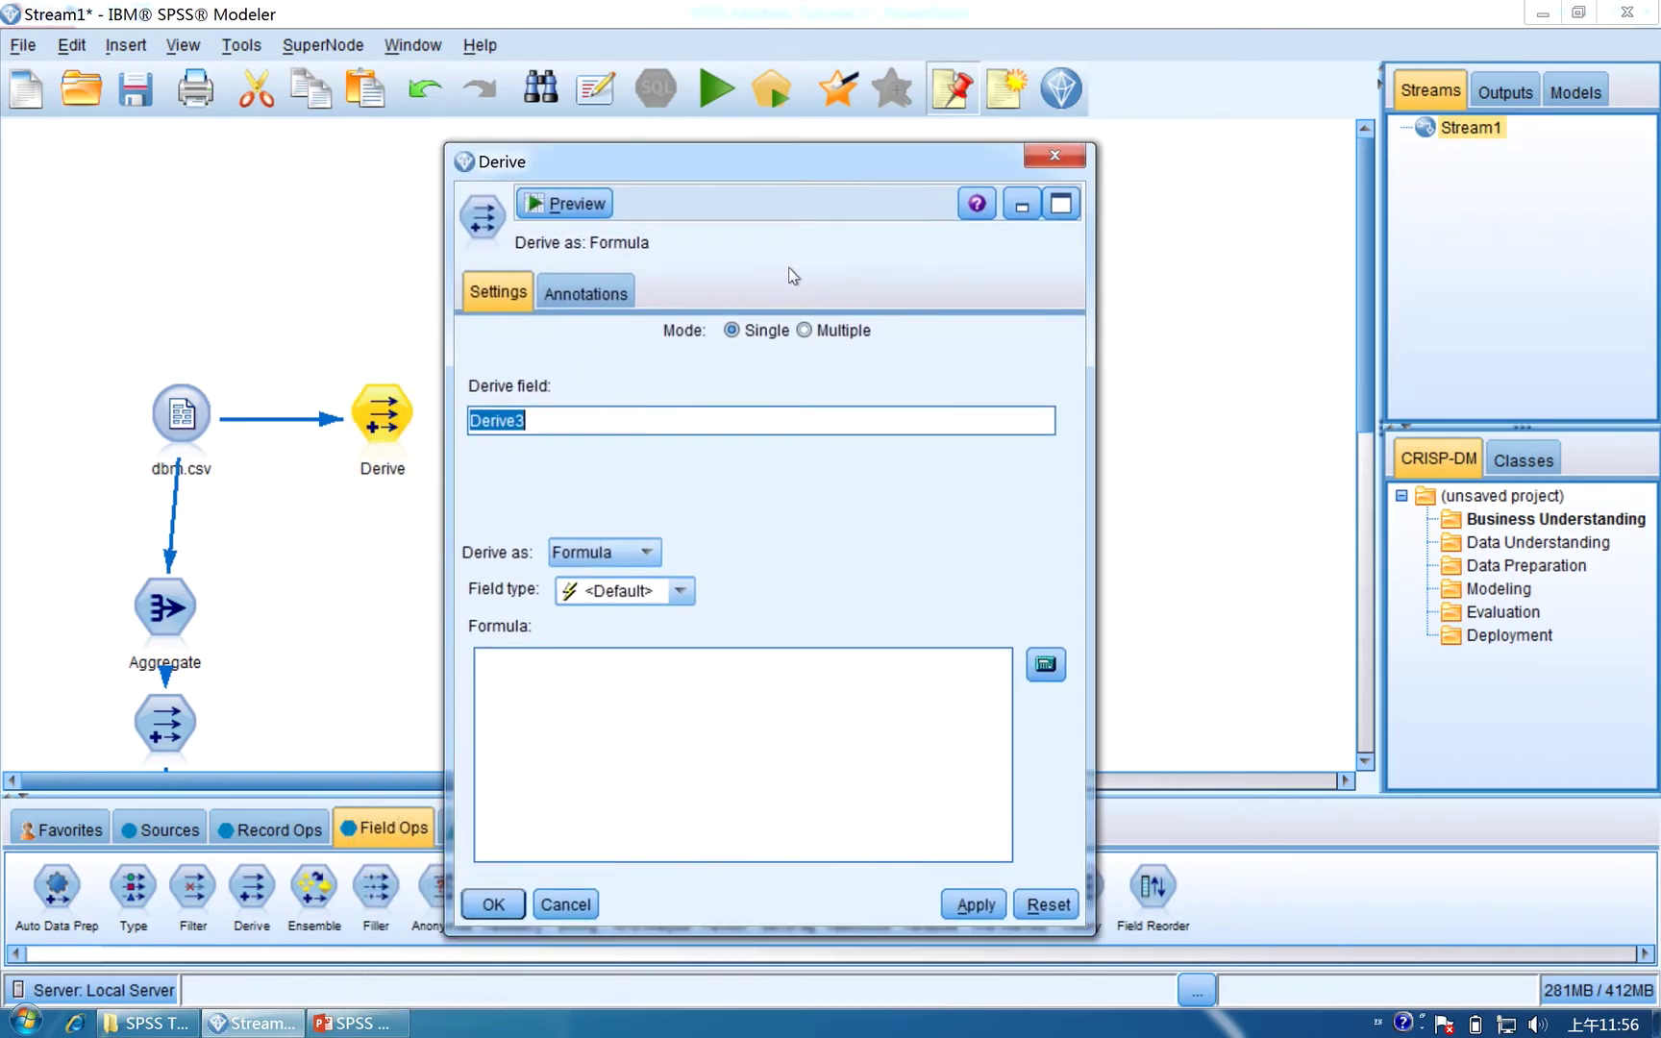
type("Gender")
key("BackSpace")
key("BackSpace")
key("BackSpace")
key("BackSpace")
type("nder1")
left_click(634, 564)
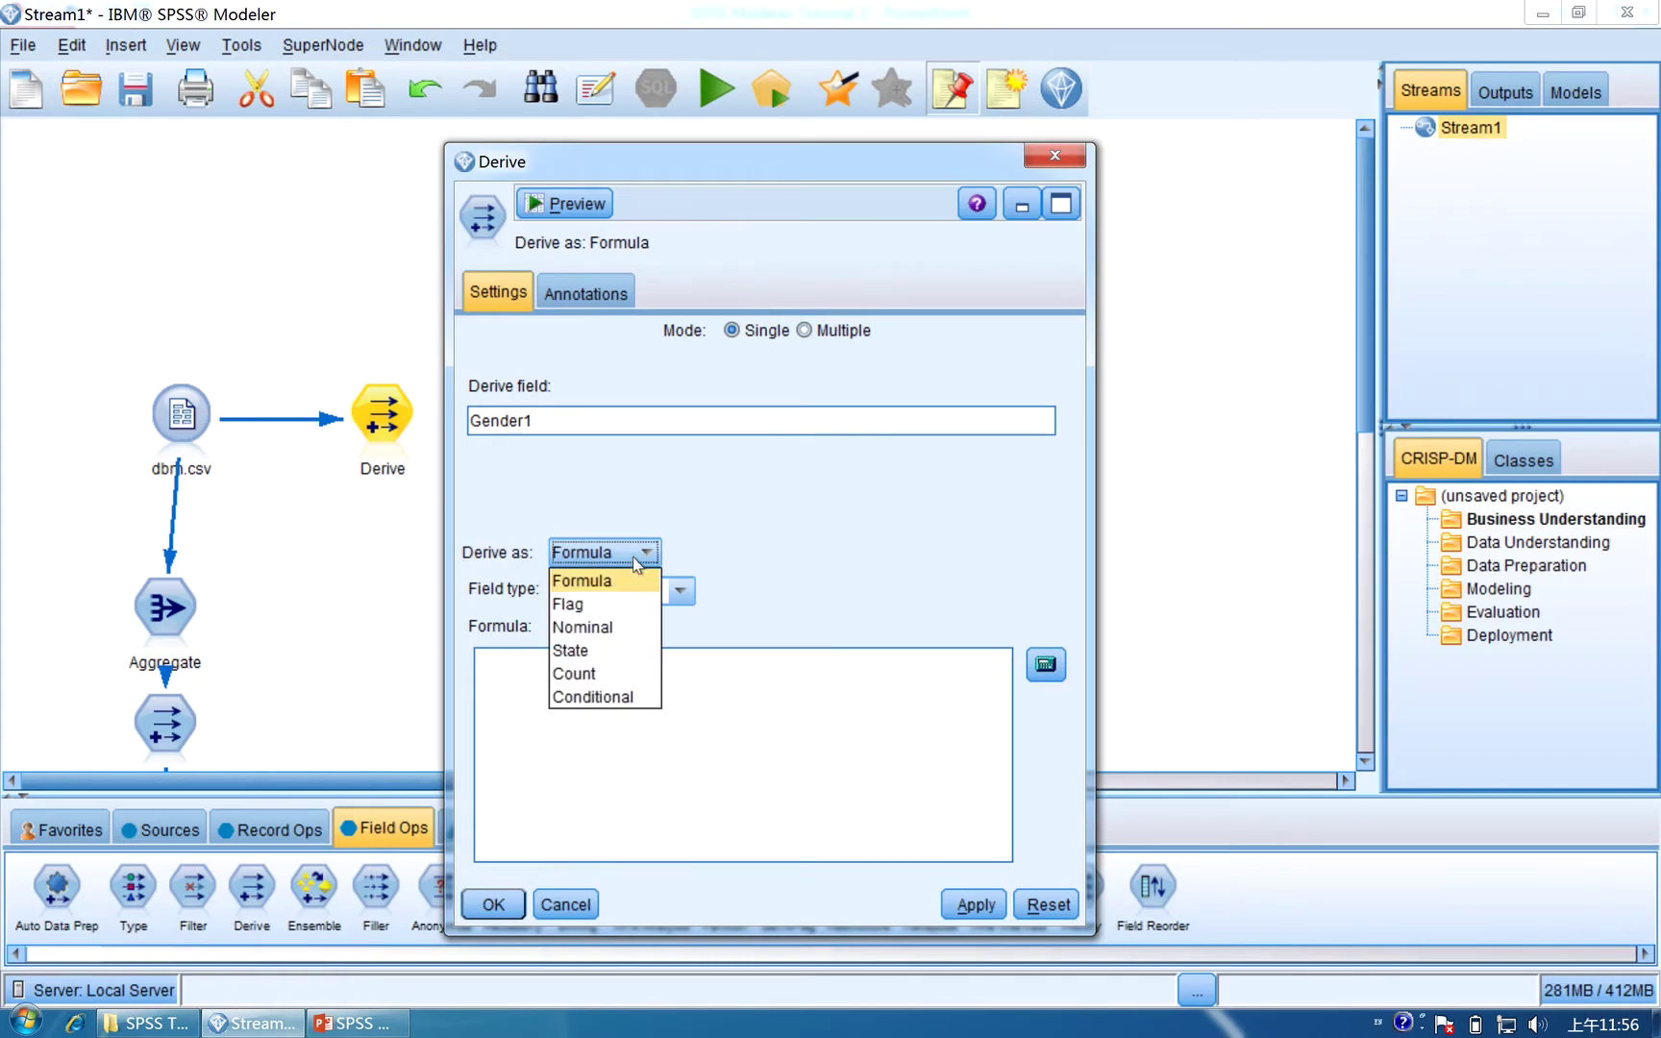
left_click(625, 695)
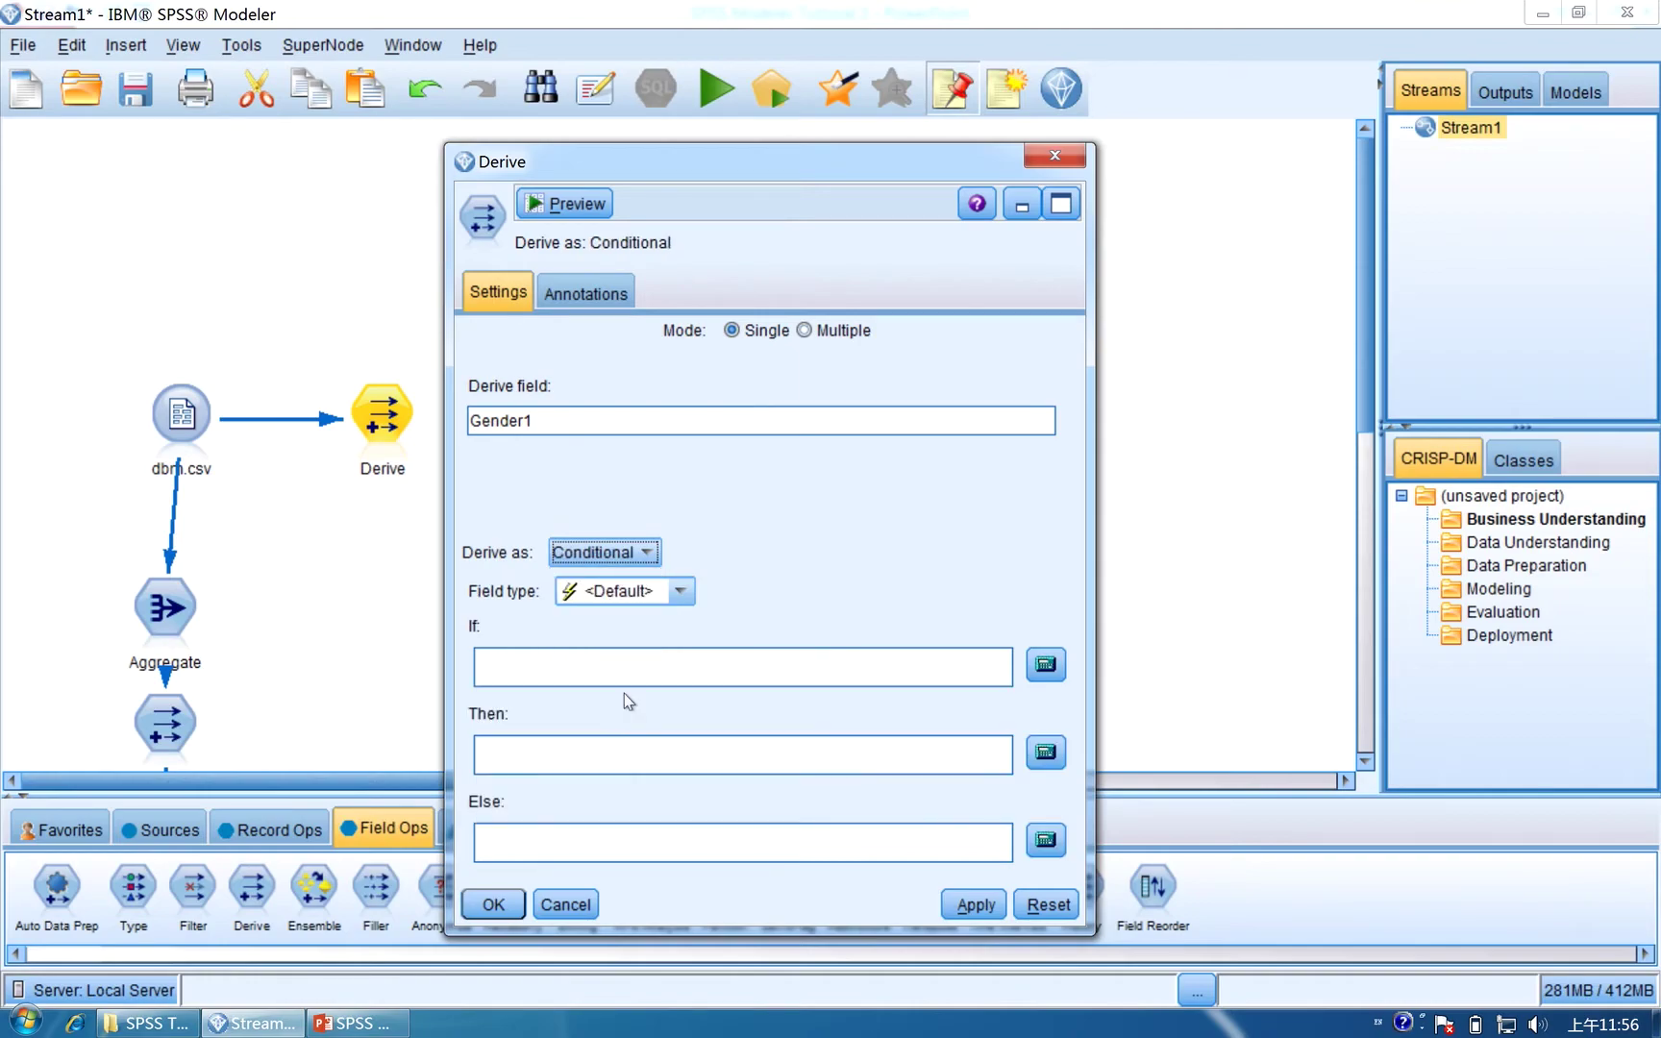
Set the condition If sex = 'M', Then 1, Else 0, and apply the settings.
left_click(1045, 665)
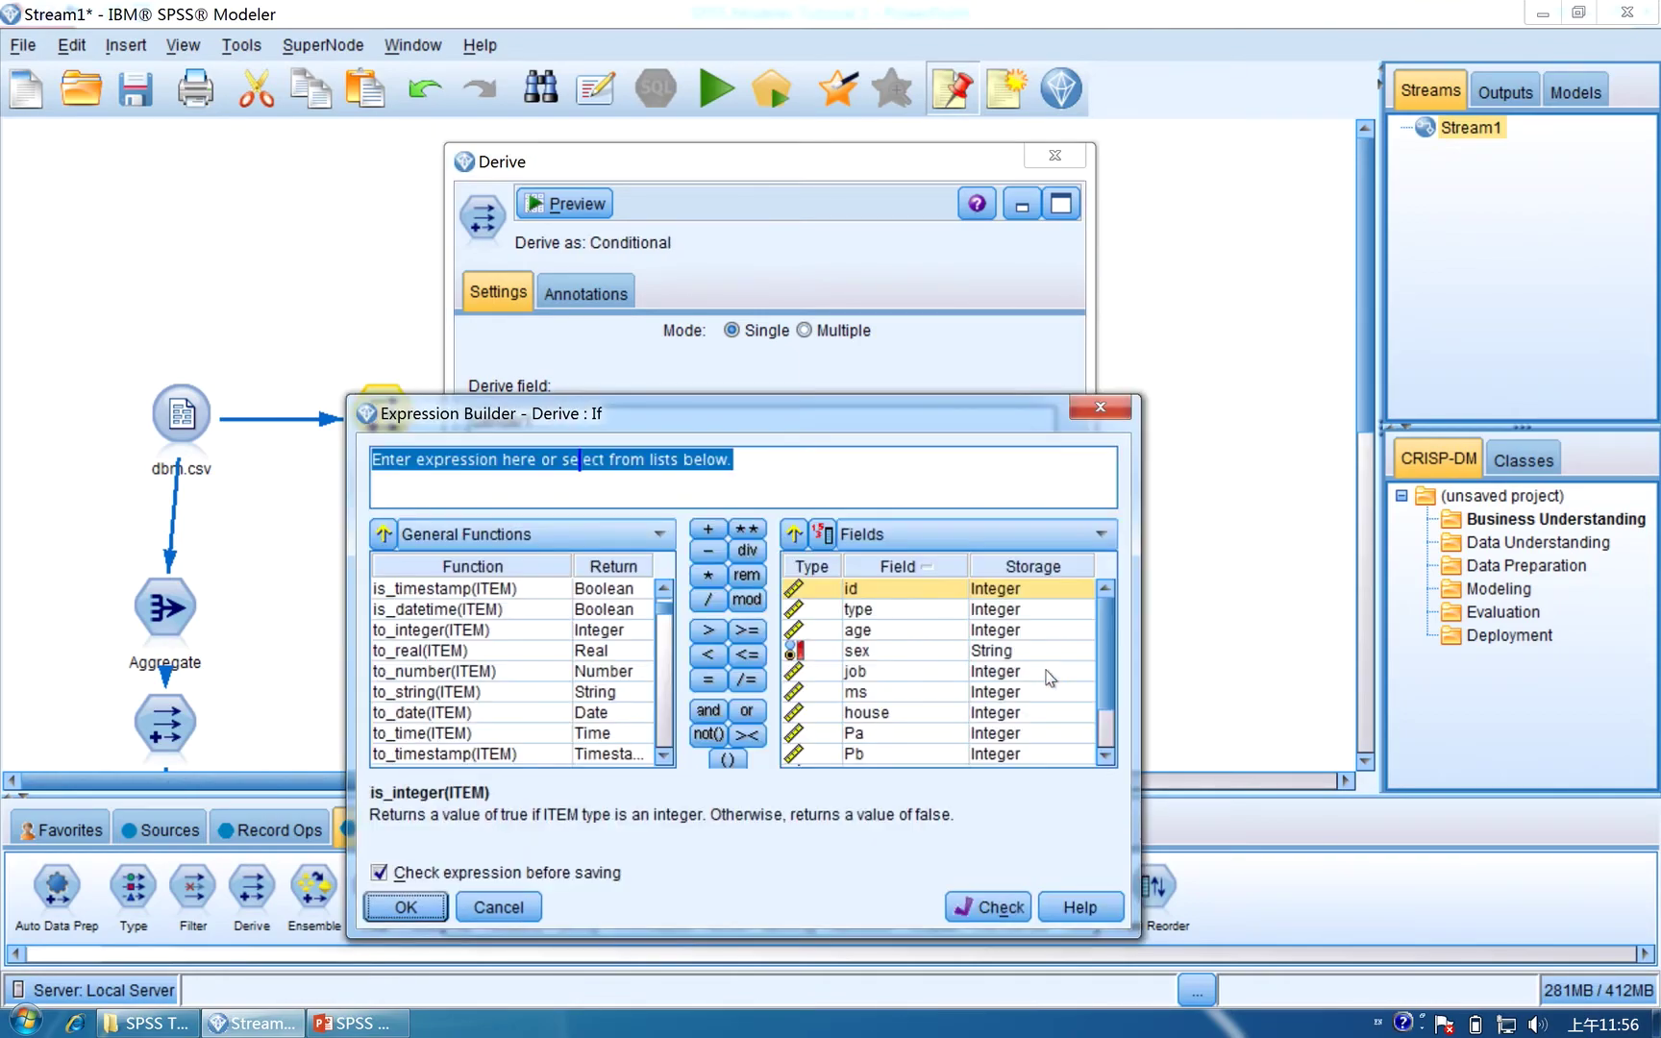
double_click(858, 651)
left_click(723, 680)
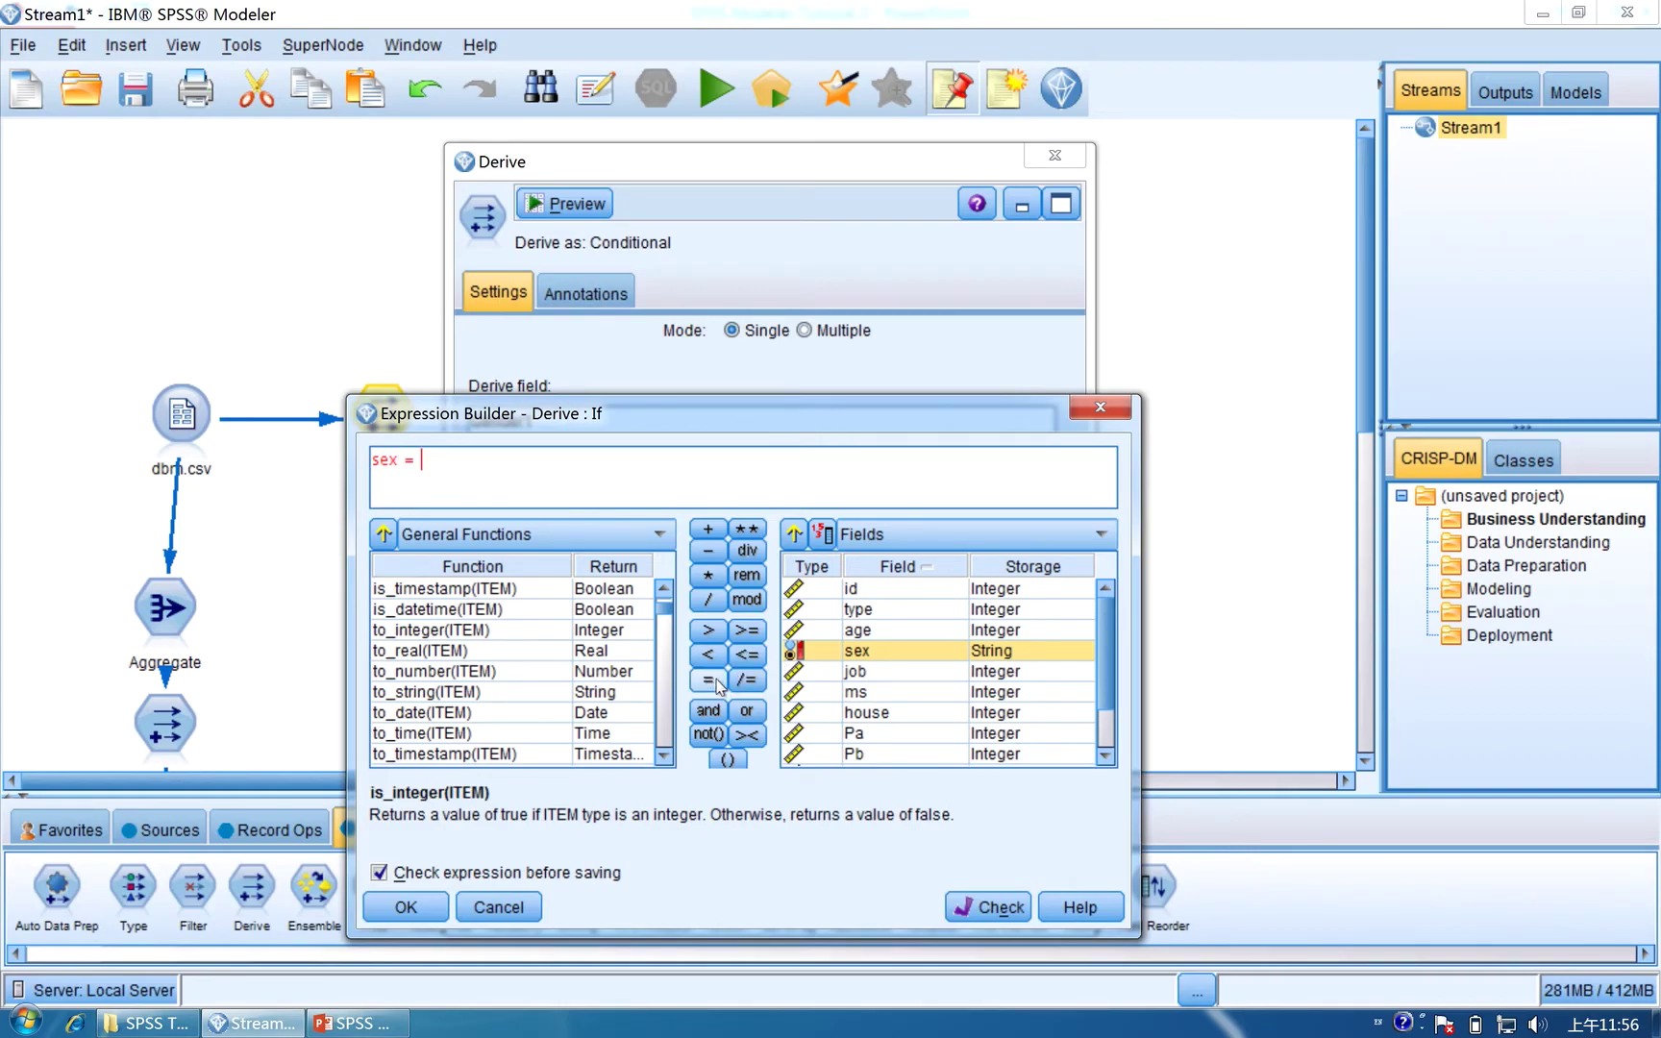
type("'M'")
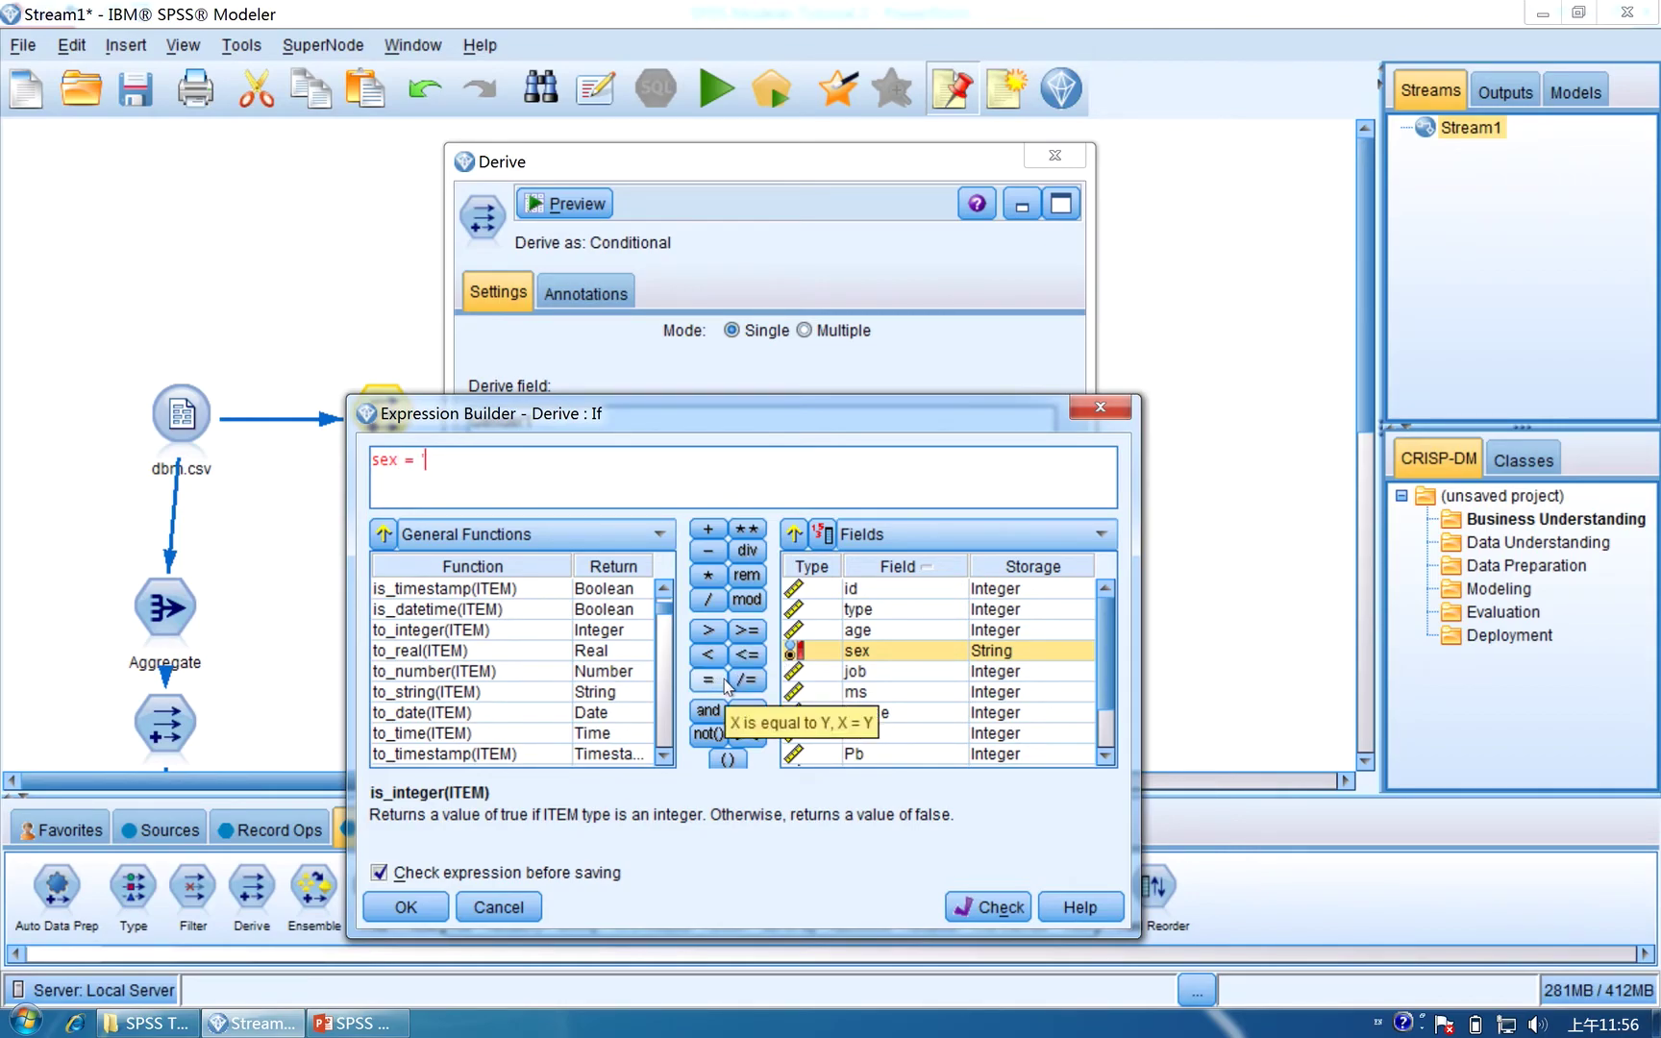
left_click(1004, 917)
left_click(401, 918)
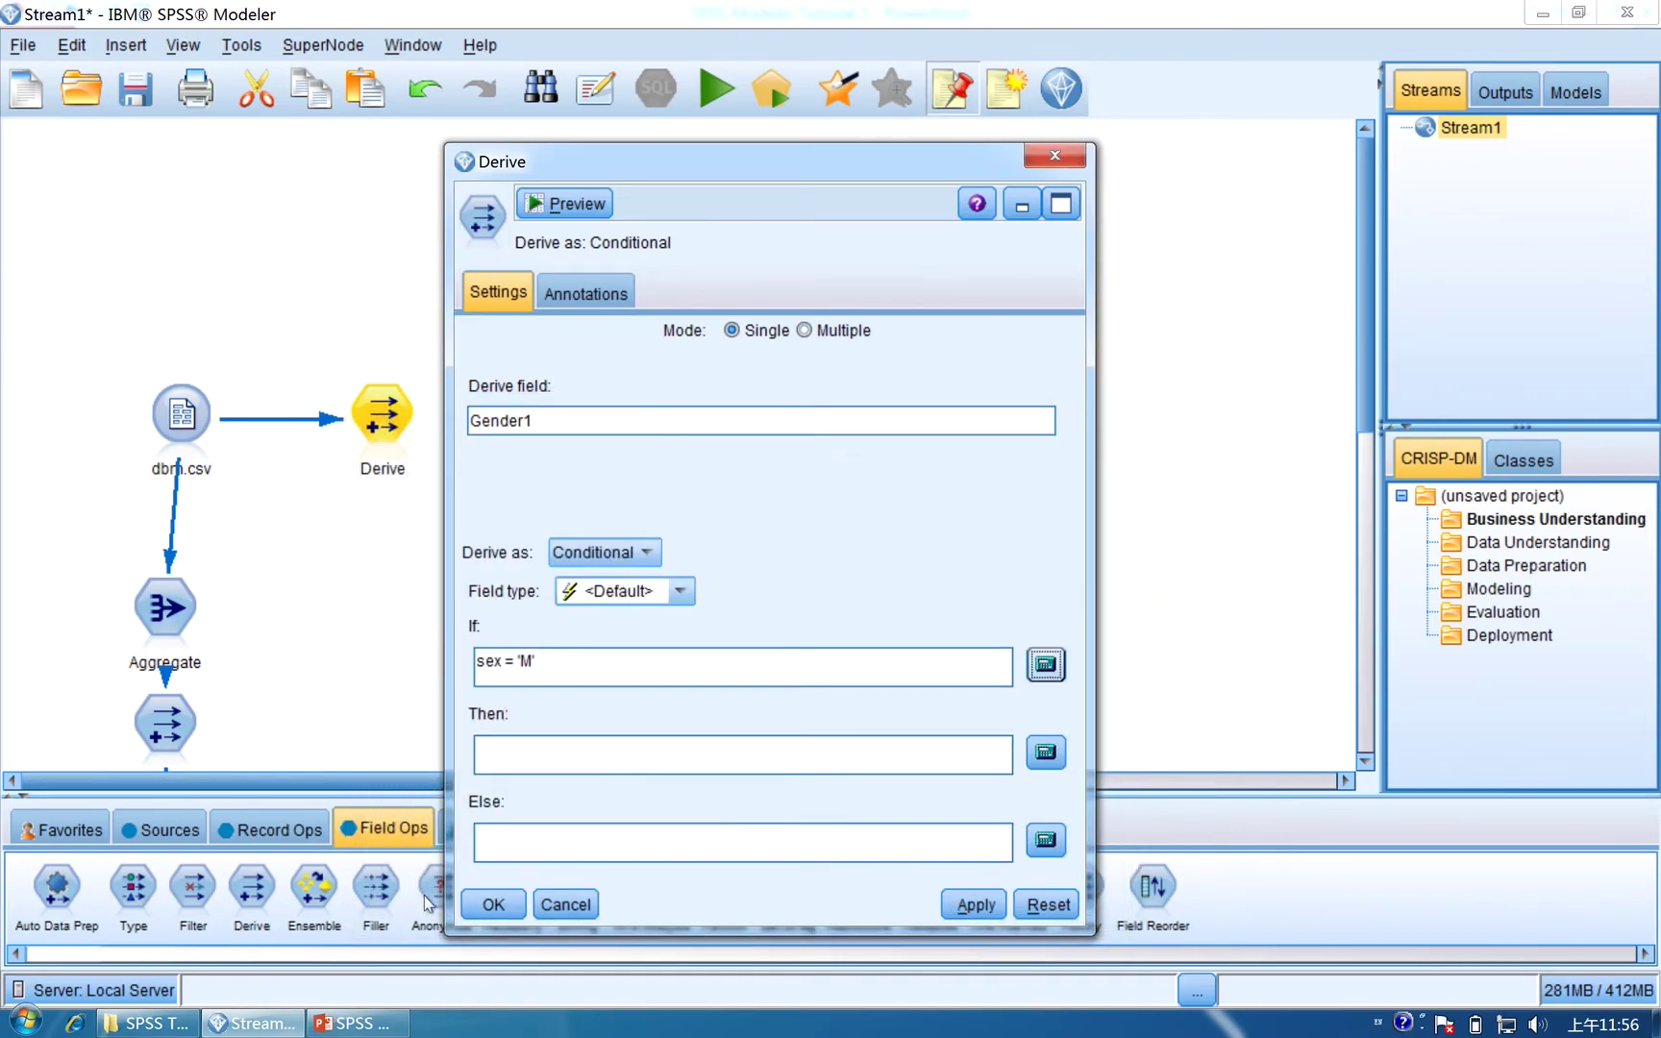
left_click(701, 759)
type("1")
left_click(664, 831)
type("0")
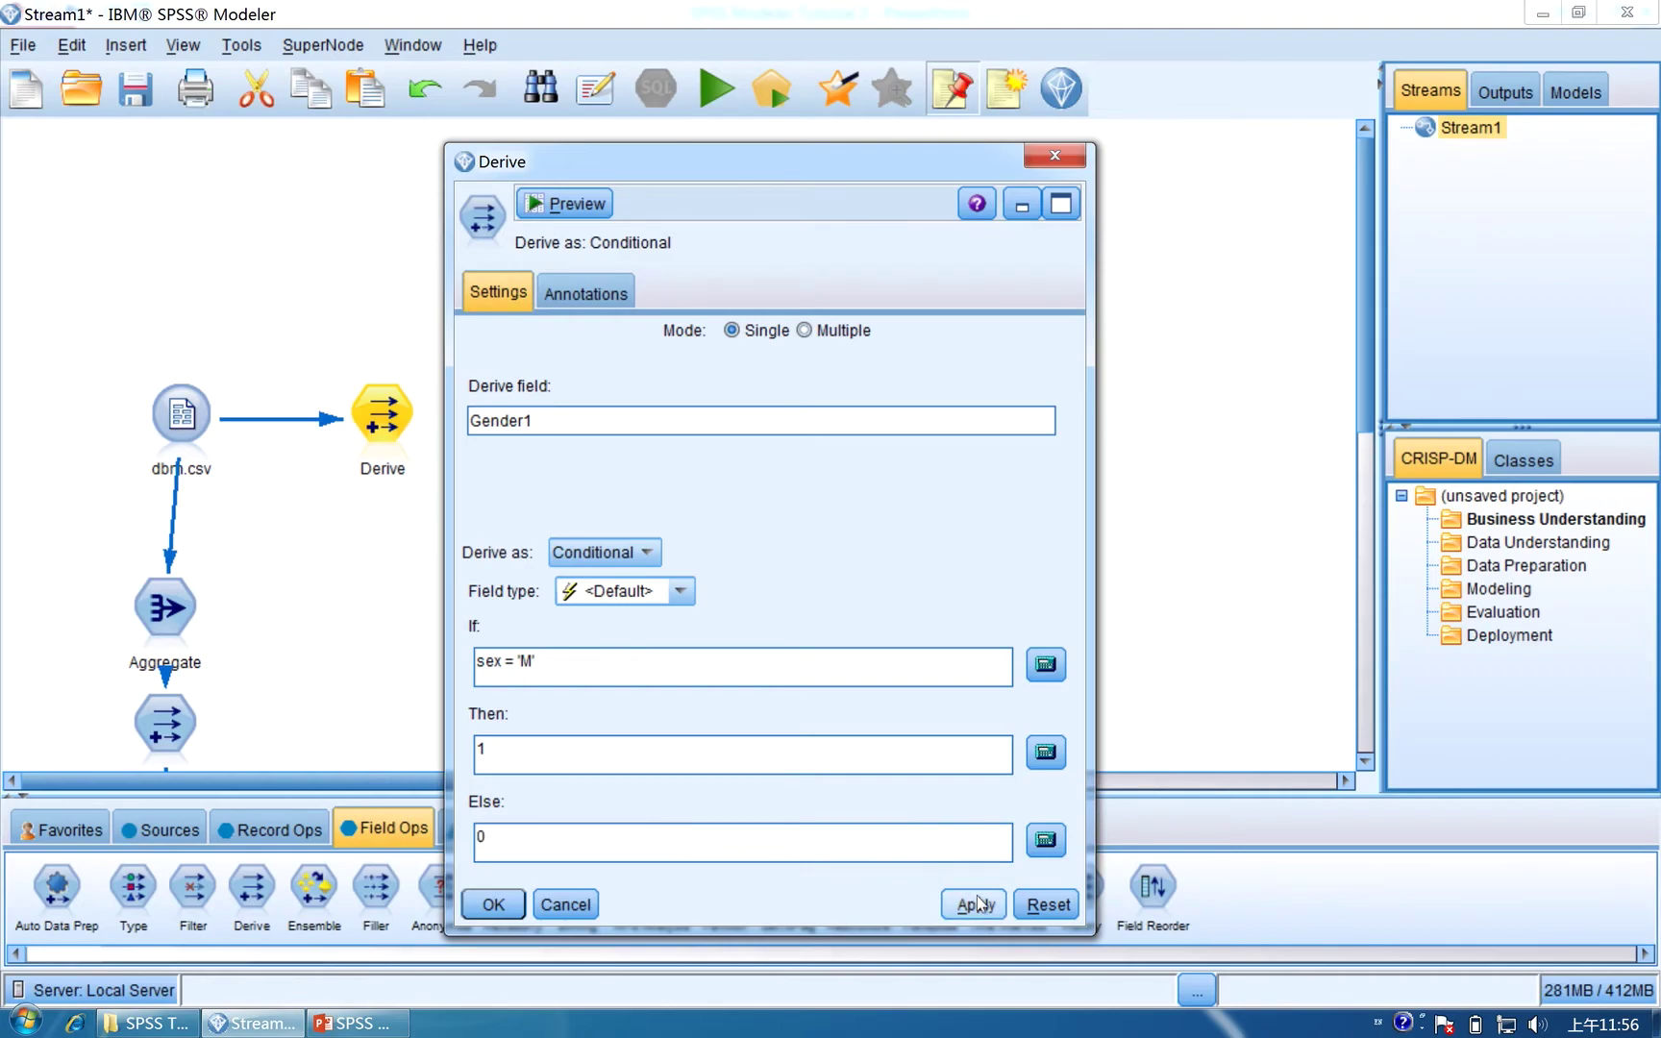
left_click(971, 903)
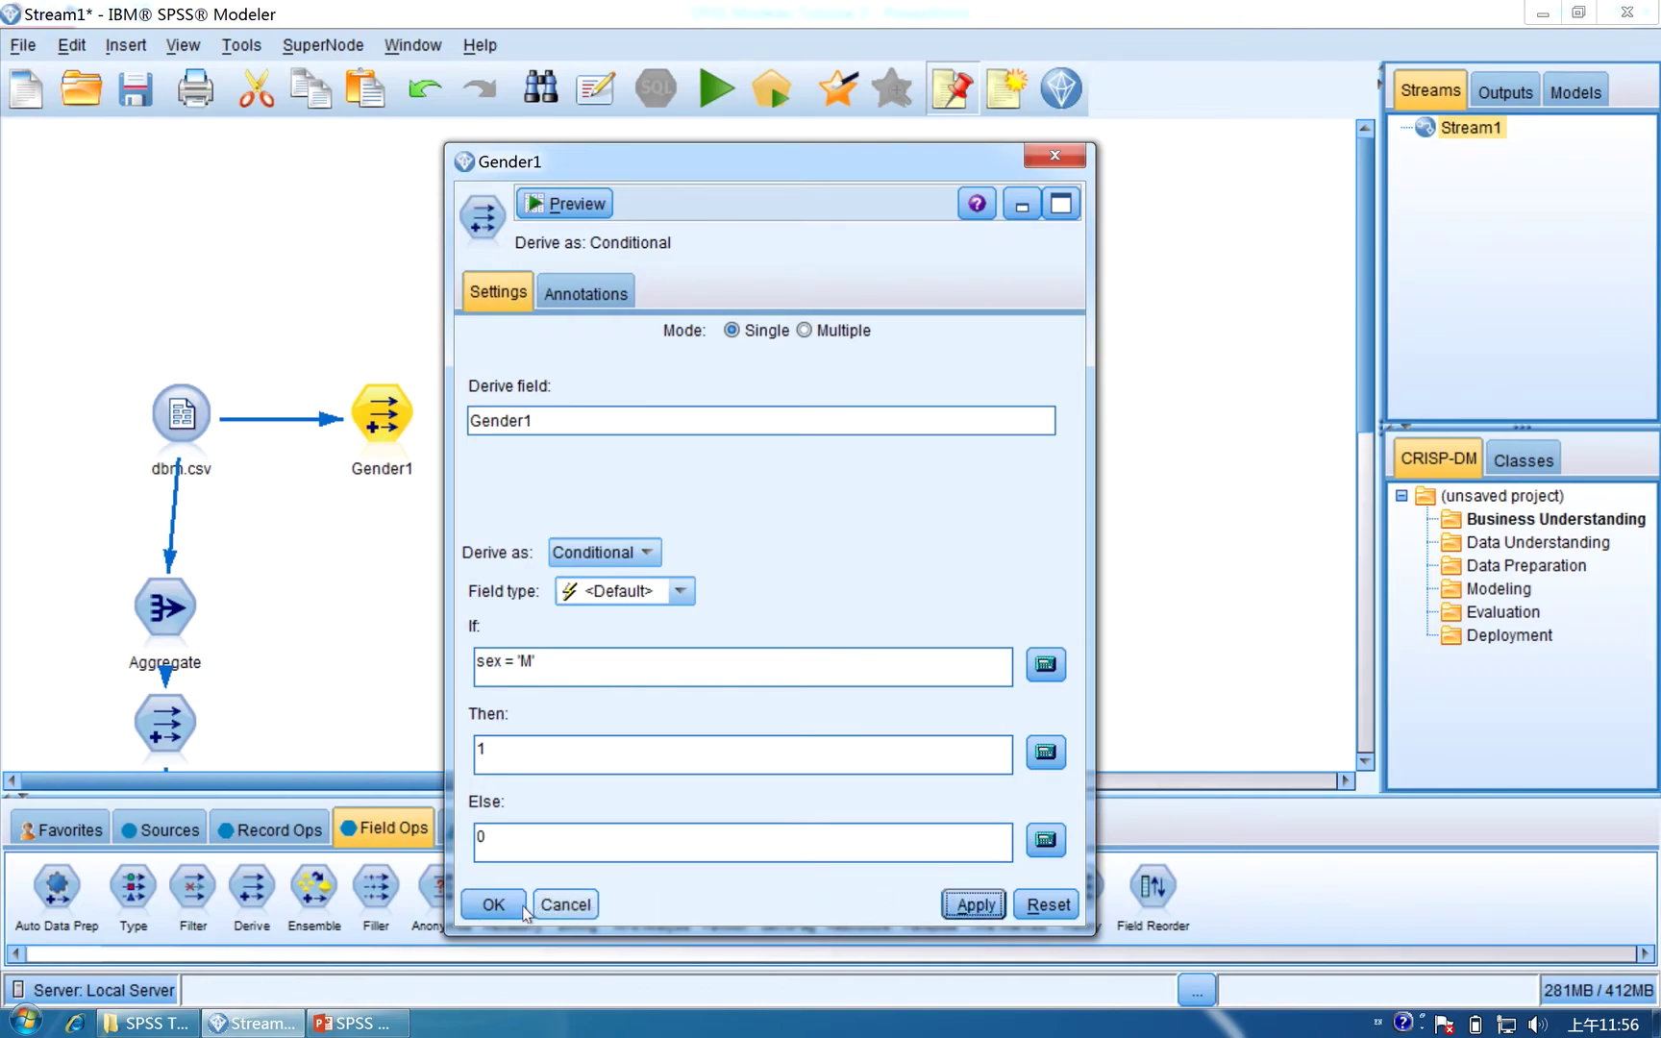
left_click(490, 905)
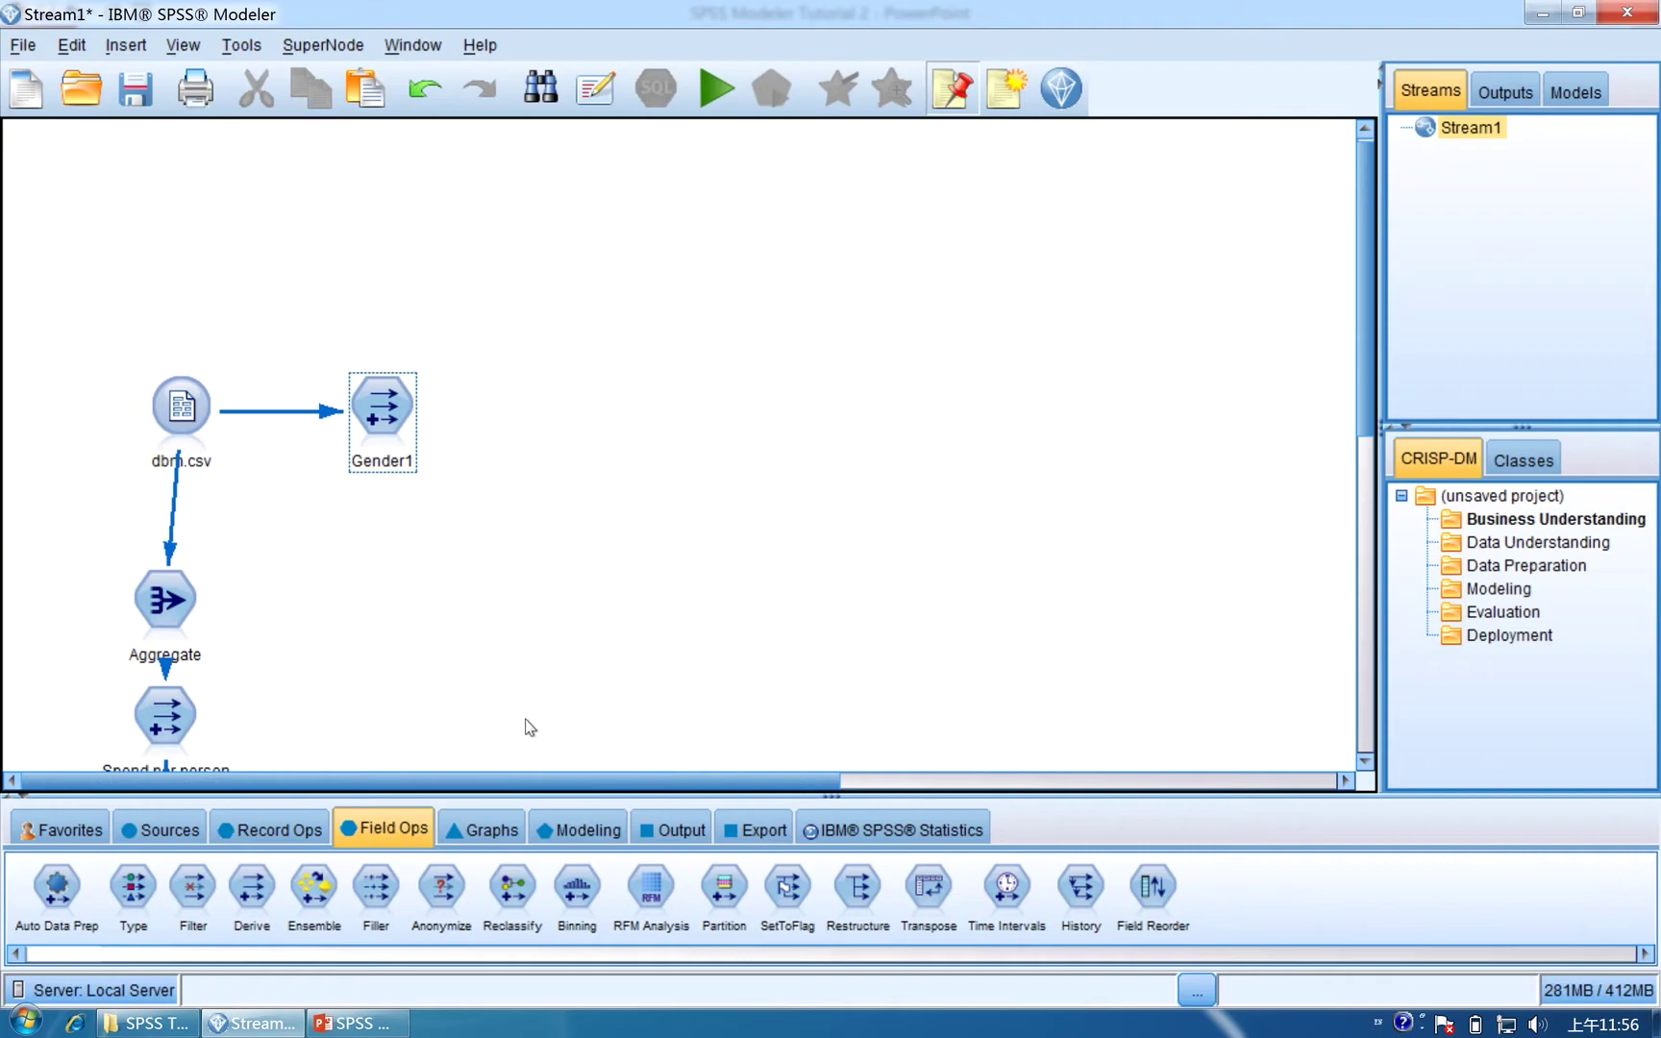
Add a Table node from the Output palette and connect Gender1 to it.
left_click(678, 833)
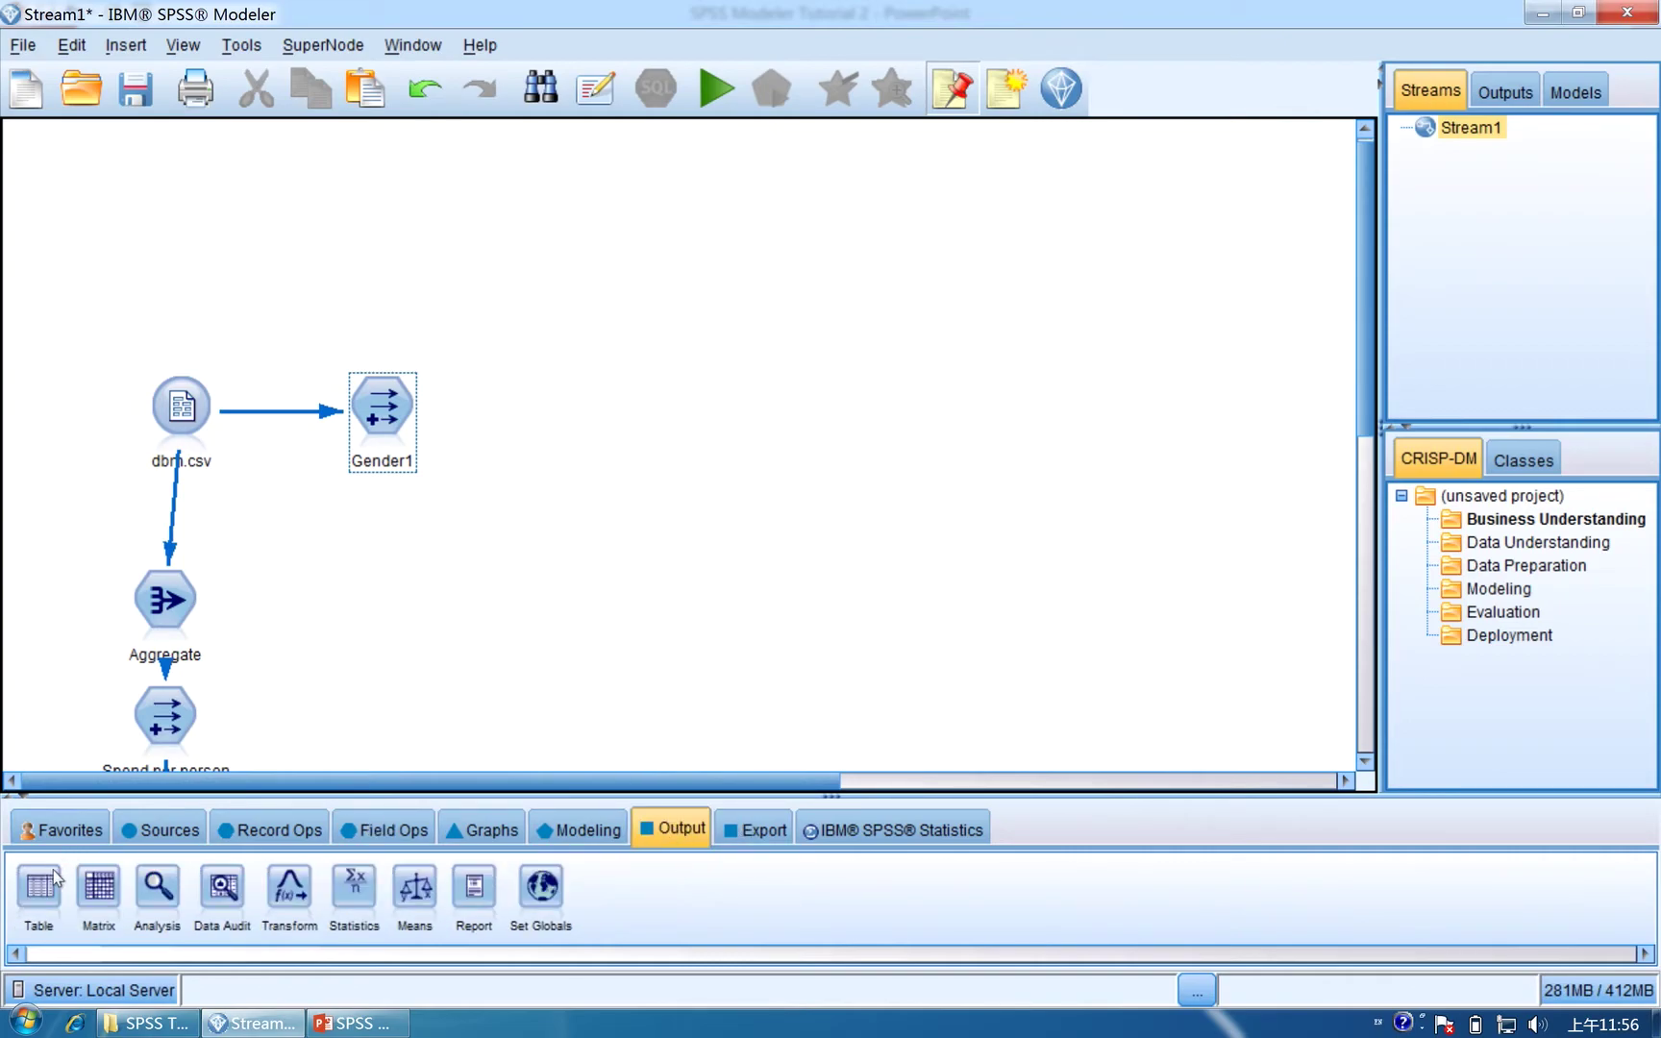
left_click_drag(357, 253, 357, 253)
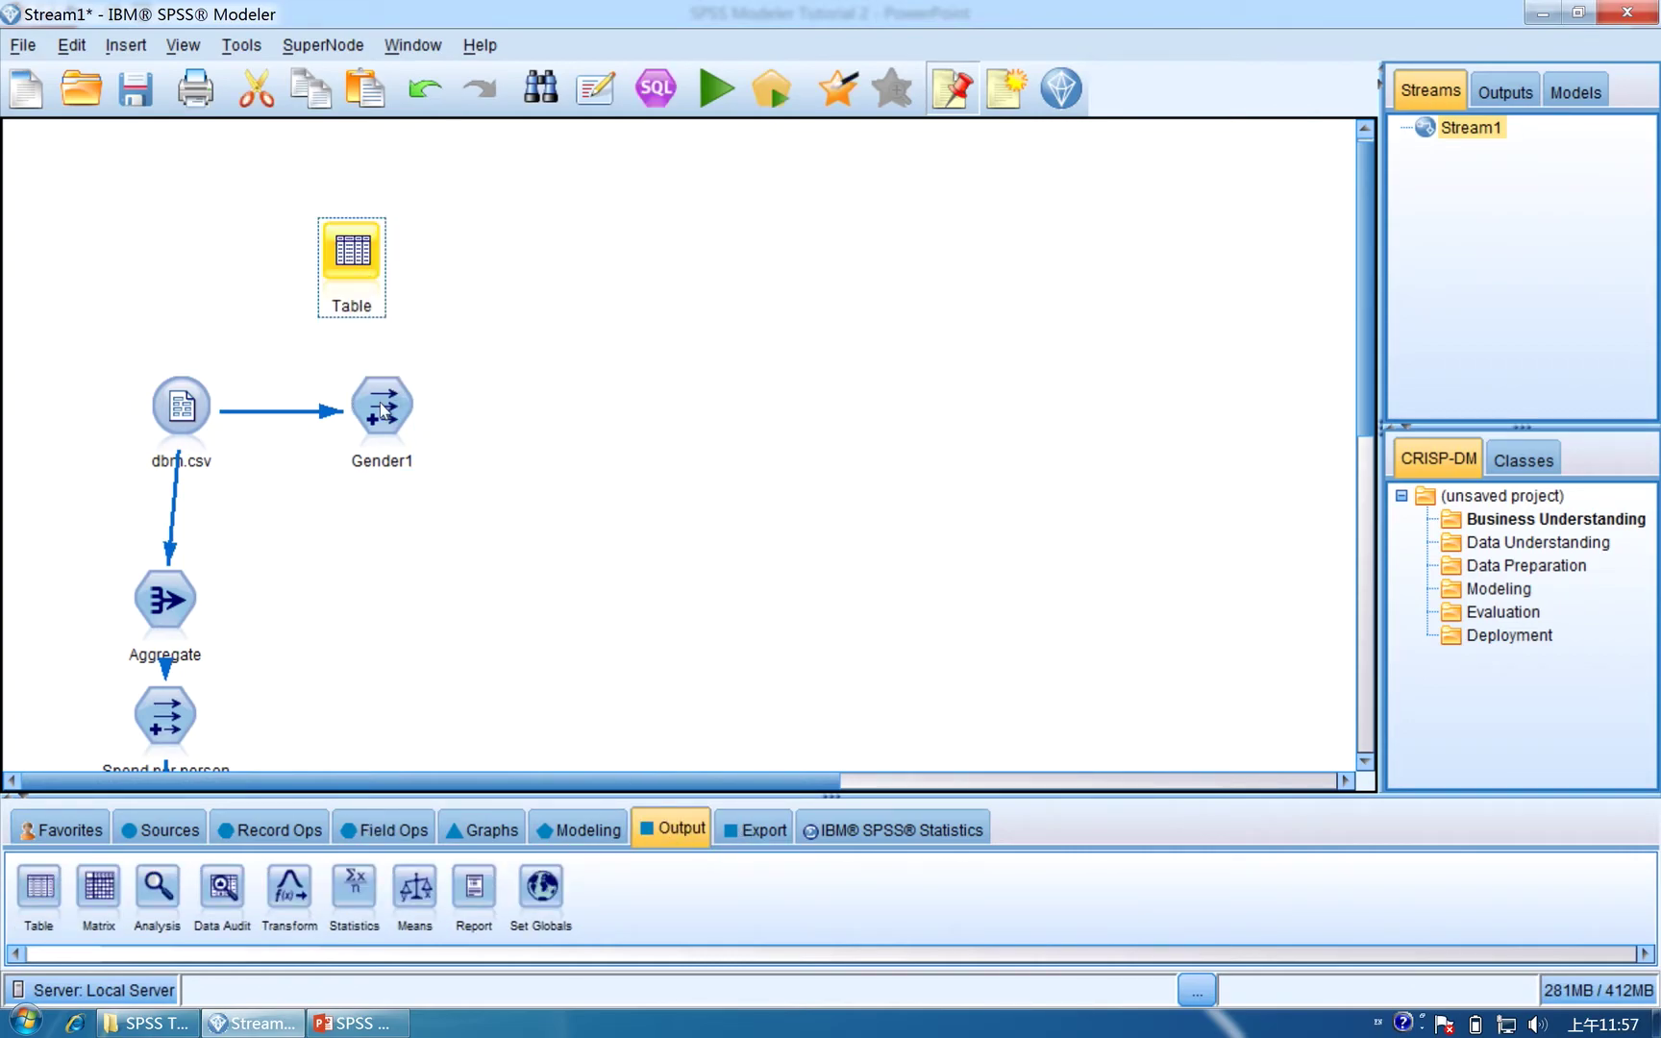
right_click(387, 406)
key("F2")
left_click(358, 260)
Run the Table to check the 0/1 Gender1 column, then show the Market Basket Analysis slide.
double_click(357, 260)
left_click(451, 713)
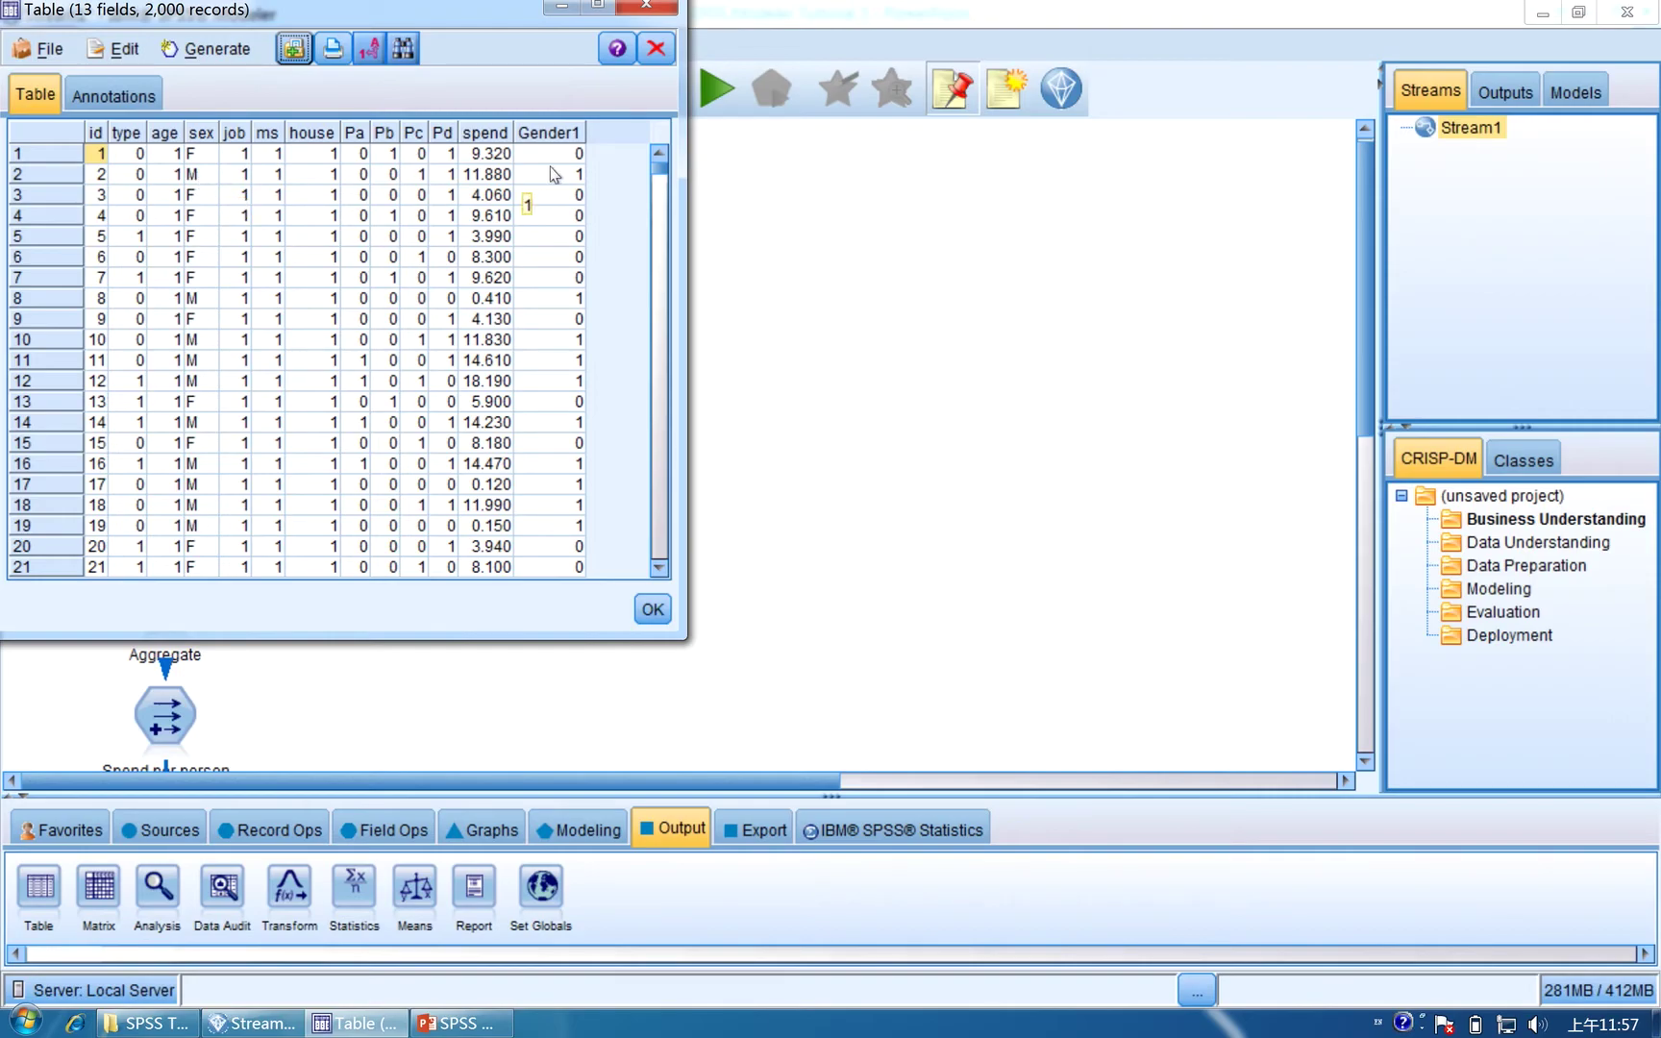
left_click(652, 608)
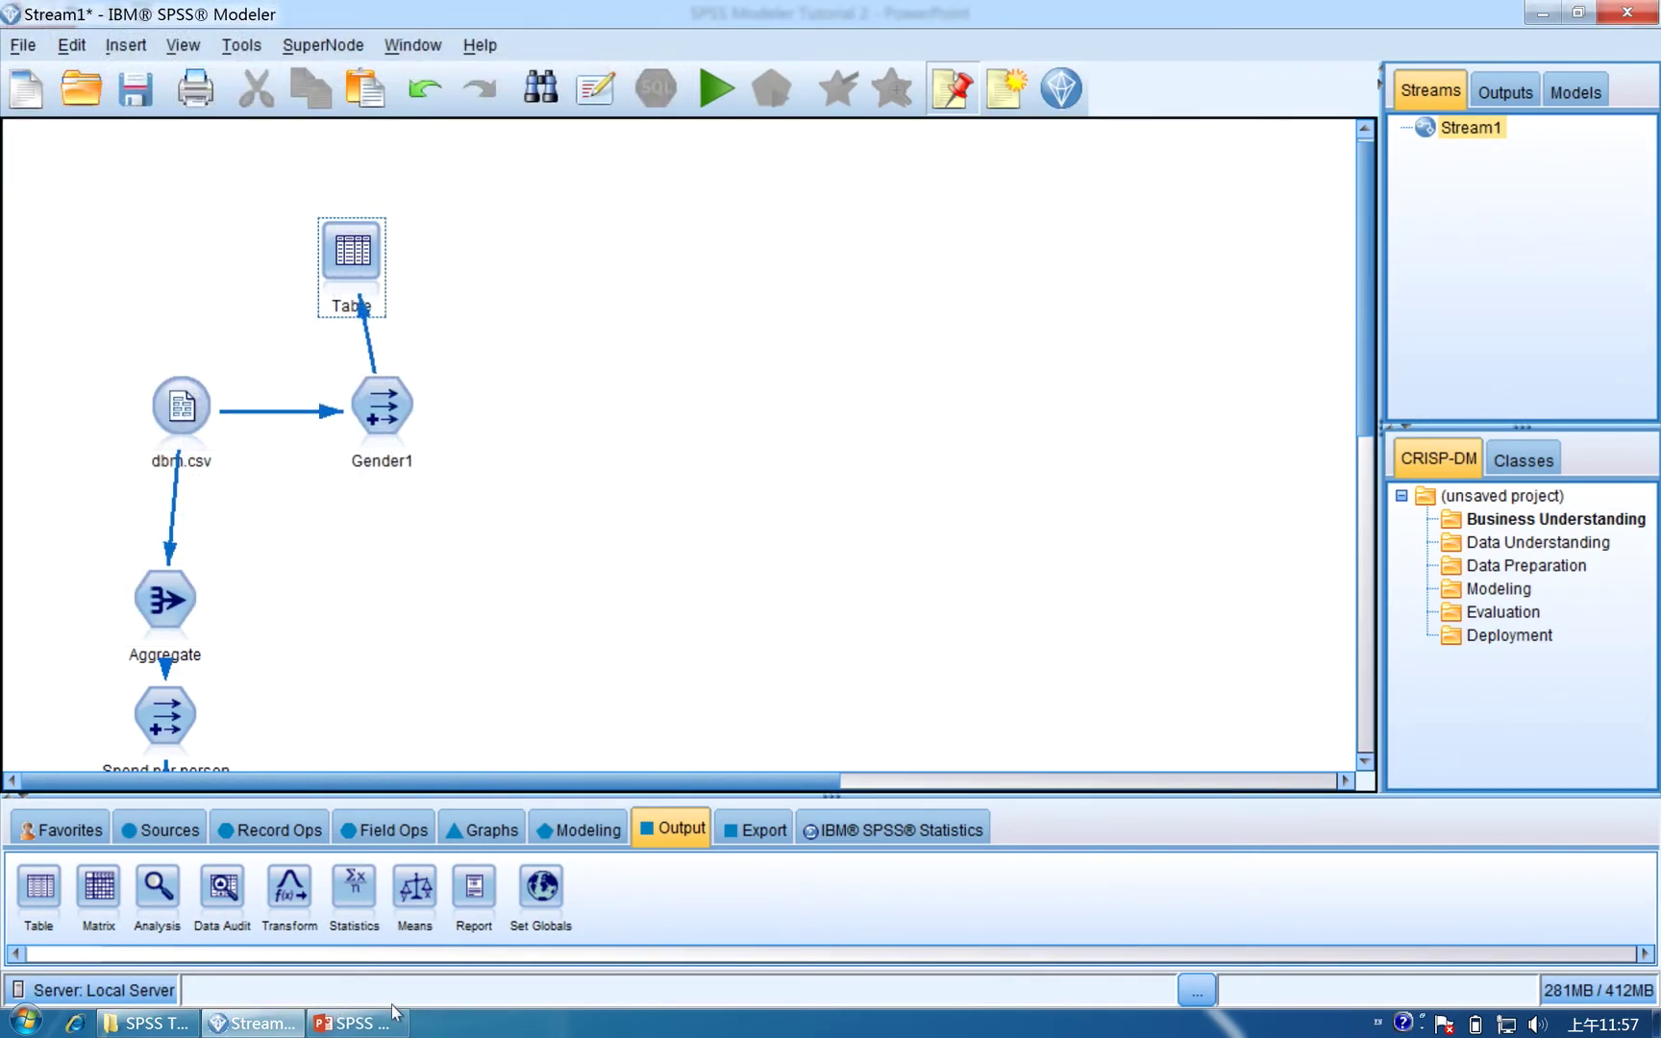
left_click(358, 1023)
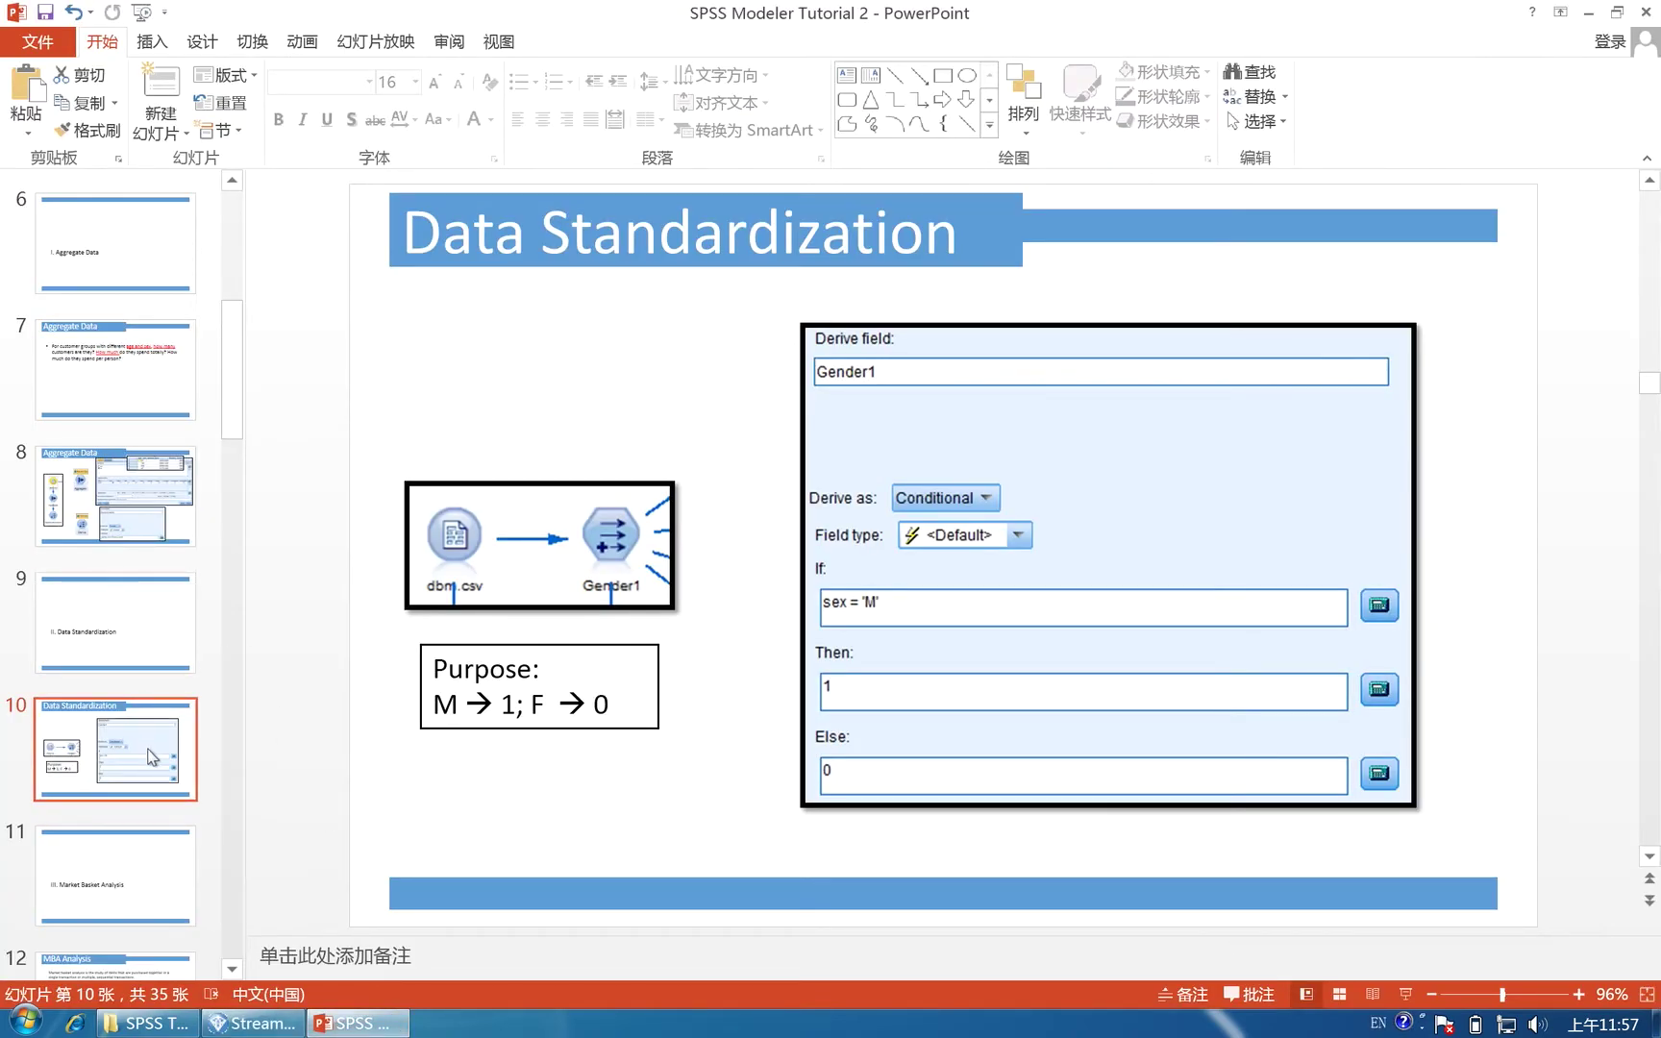
left_click(144, 865)
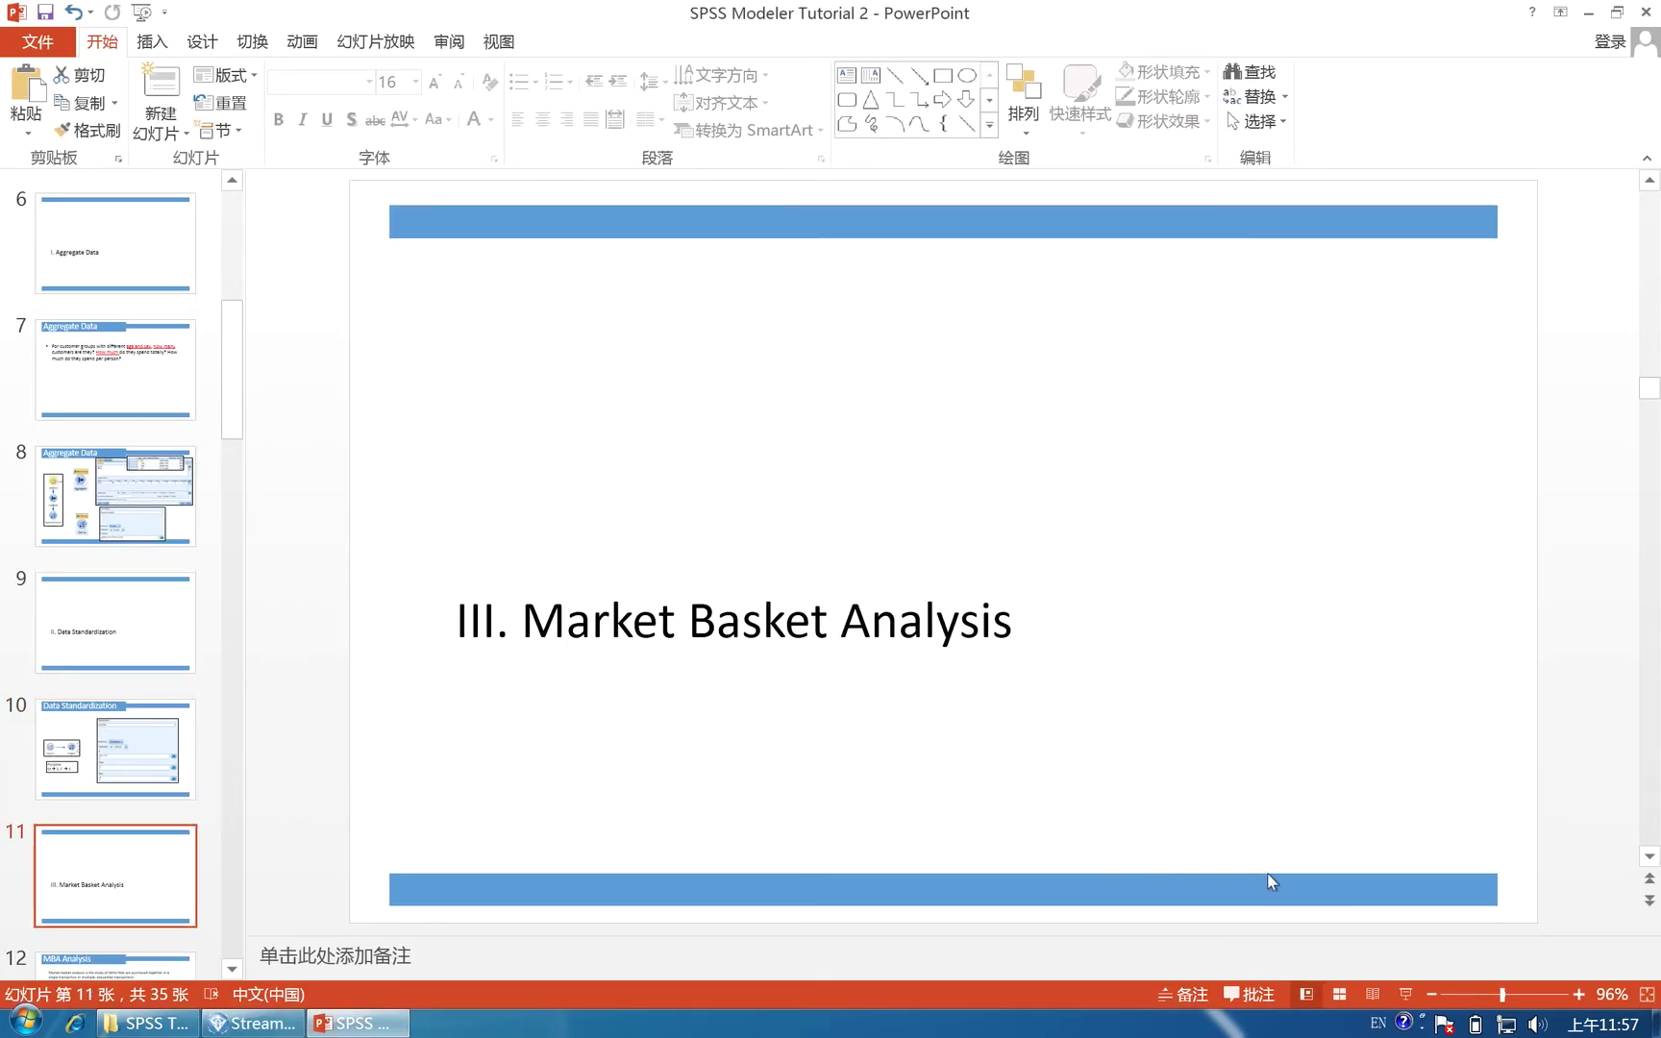
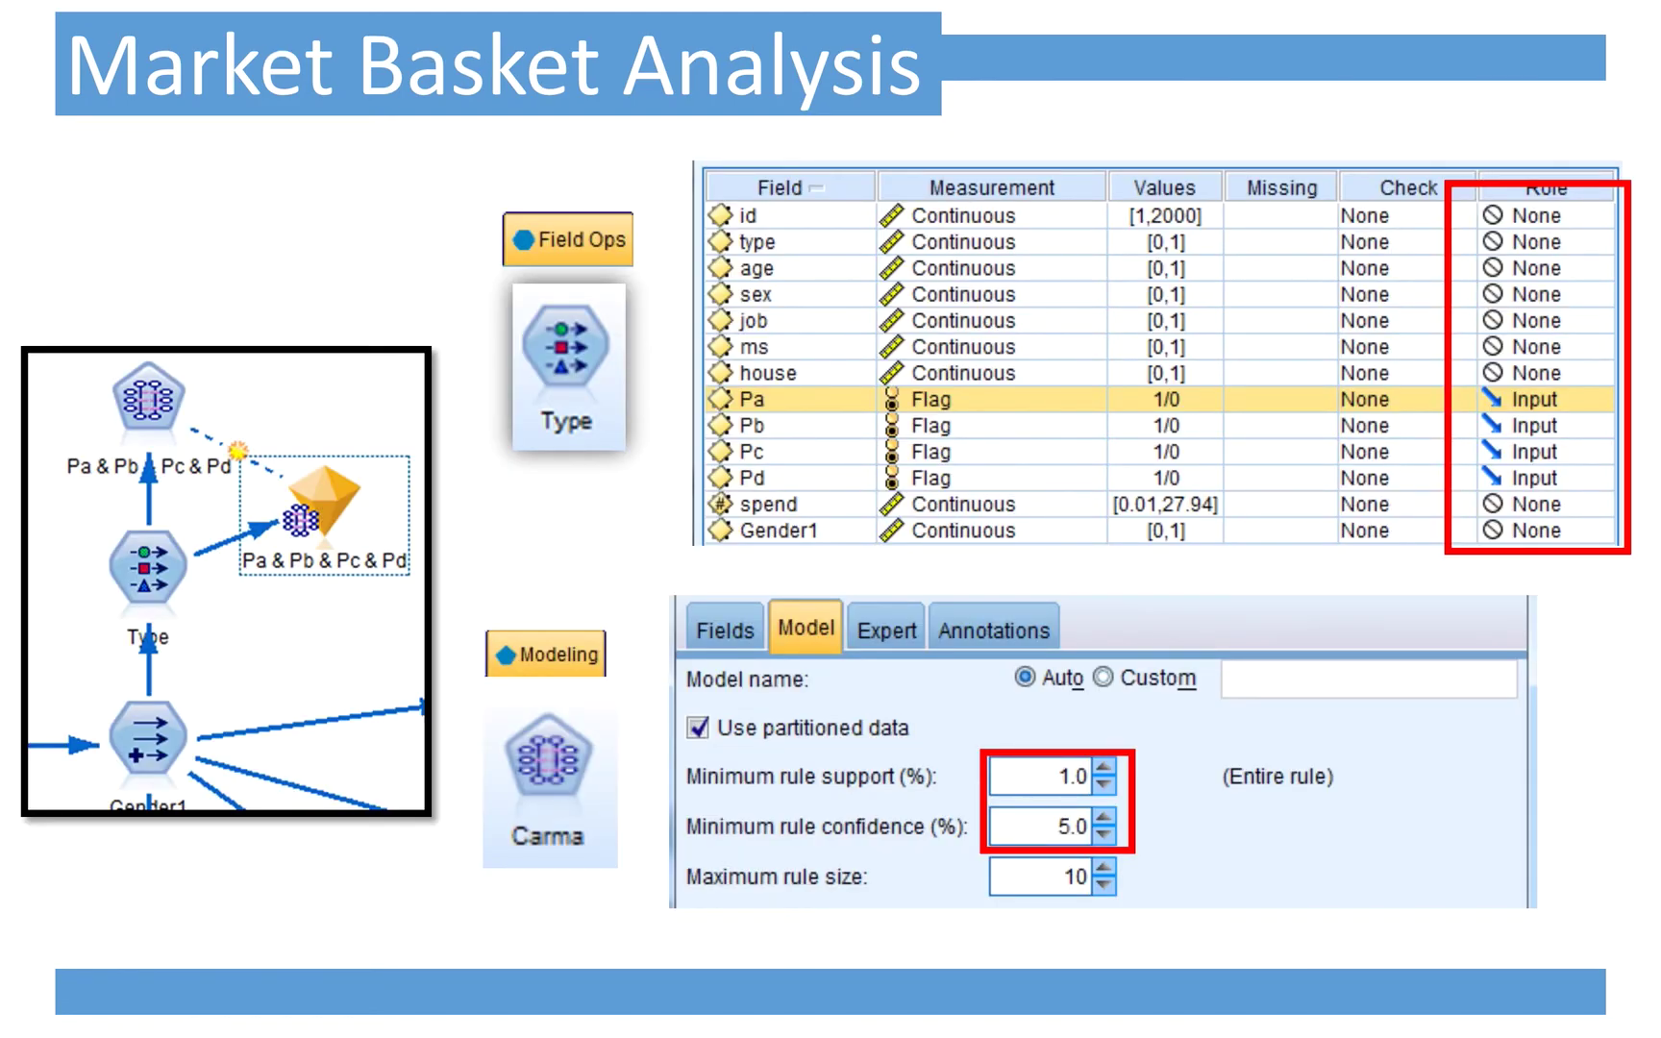
Exit the slideshow, stack Gender1 and Table above dbm.csv in SPSS Modeler, then return to PowerPoint.
key("Escape")
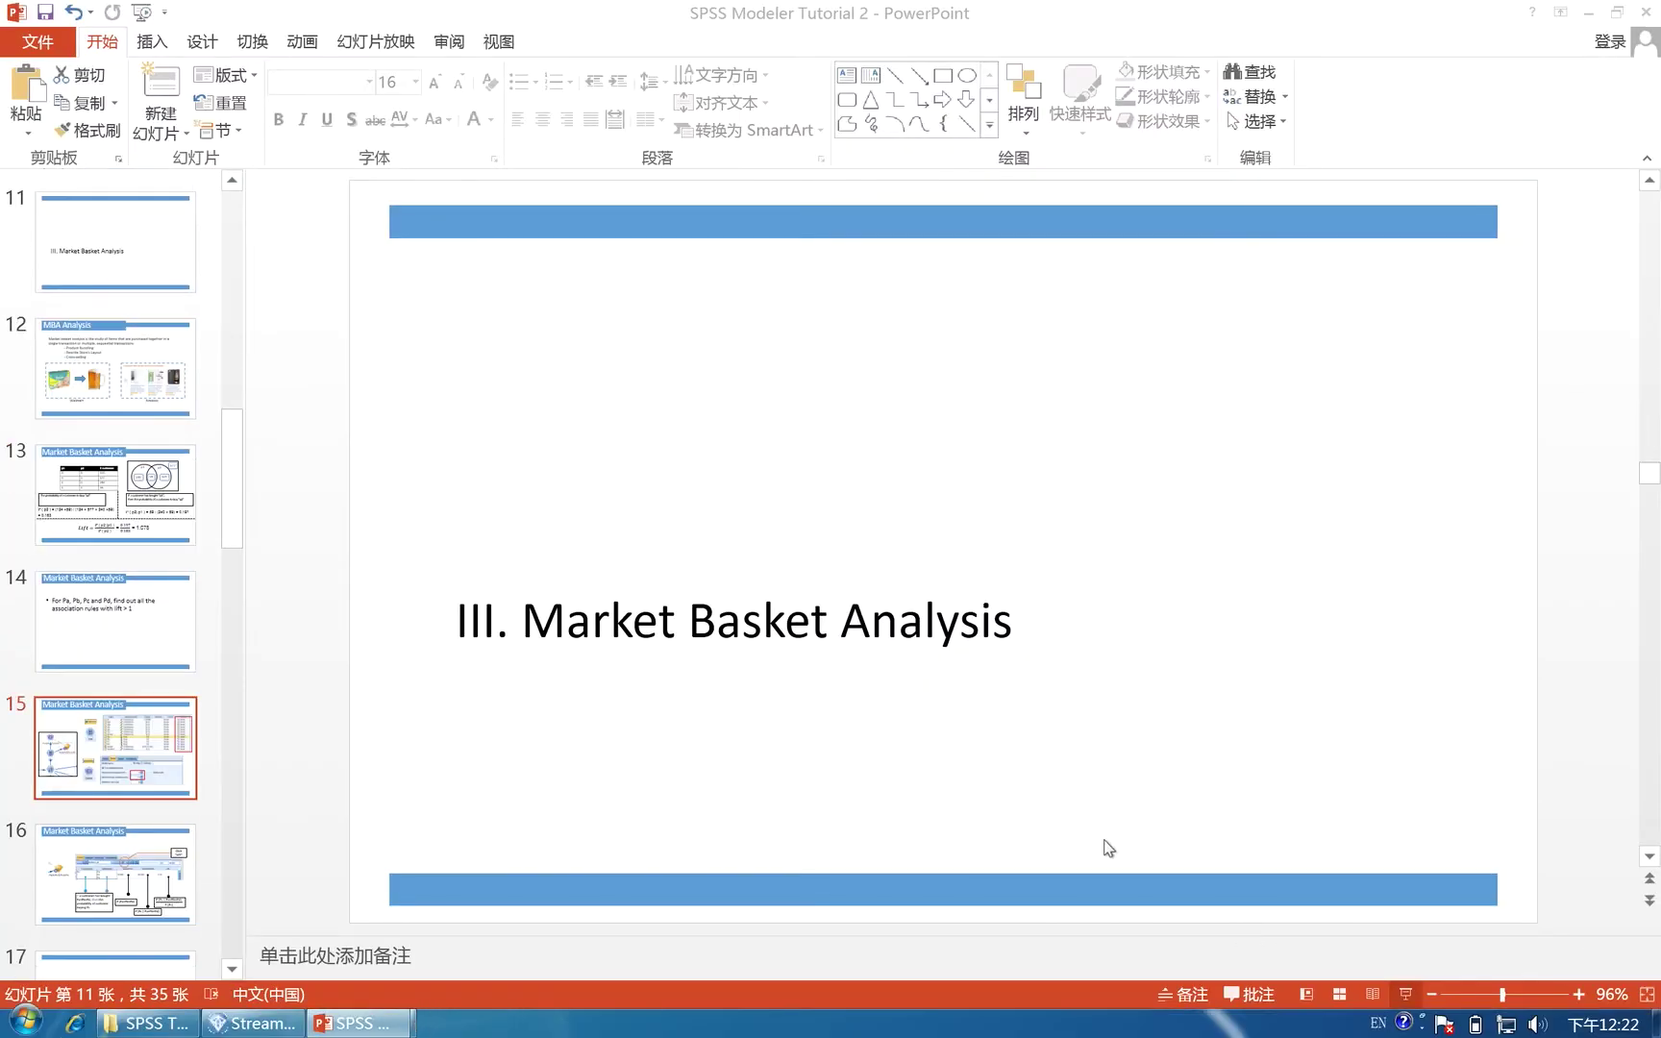
left_click(252, 1023)
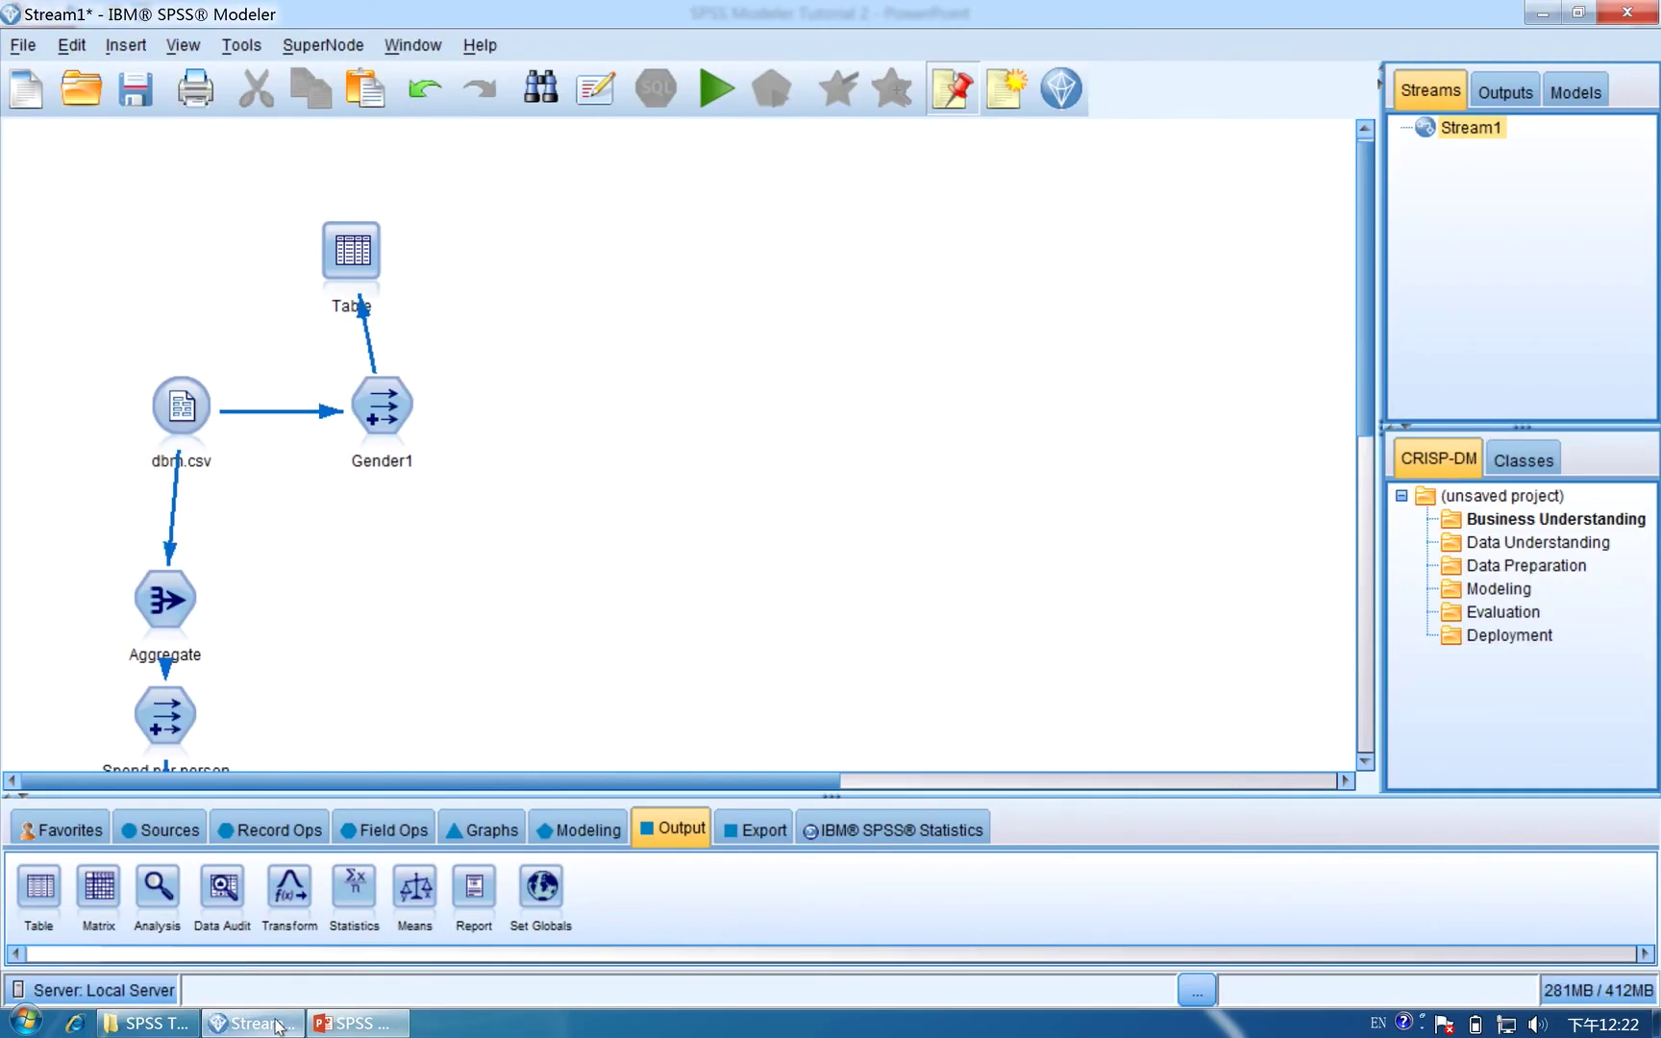
left_click_drag(391, 435, 190, 298)
left_click_drag(342, 267, 173, 183)
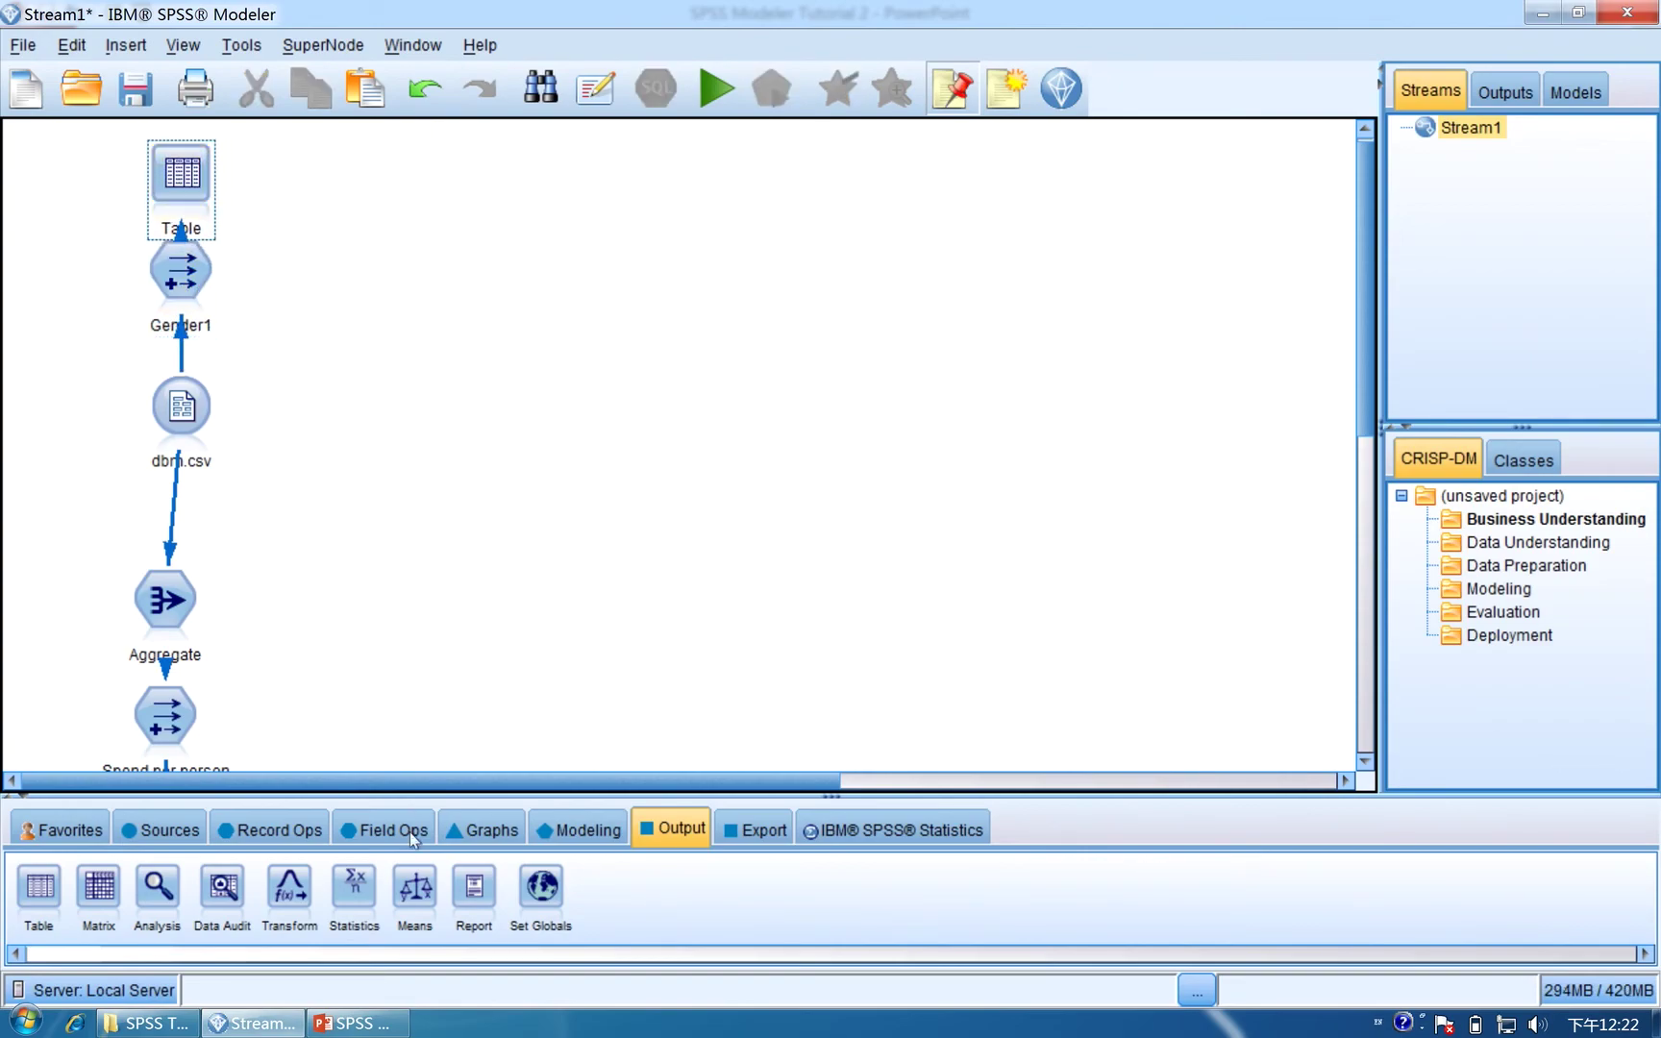
left_click(351, 1023)
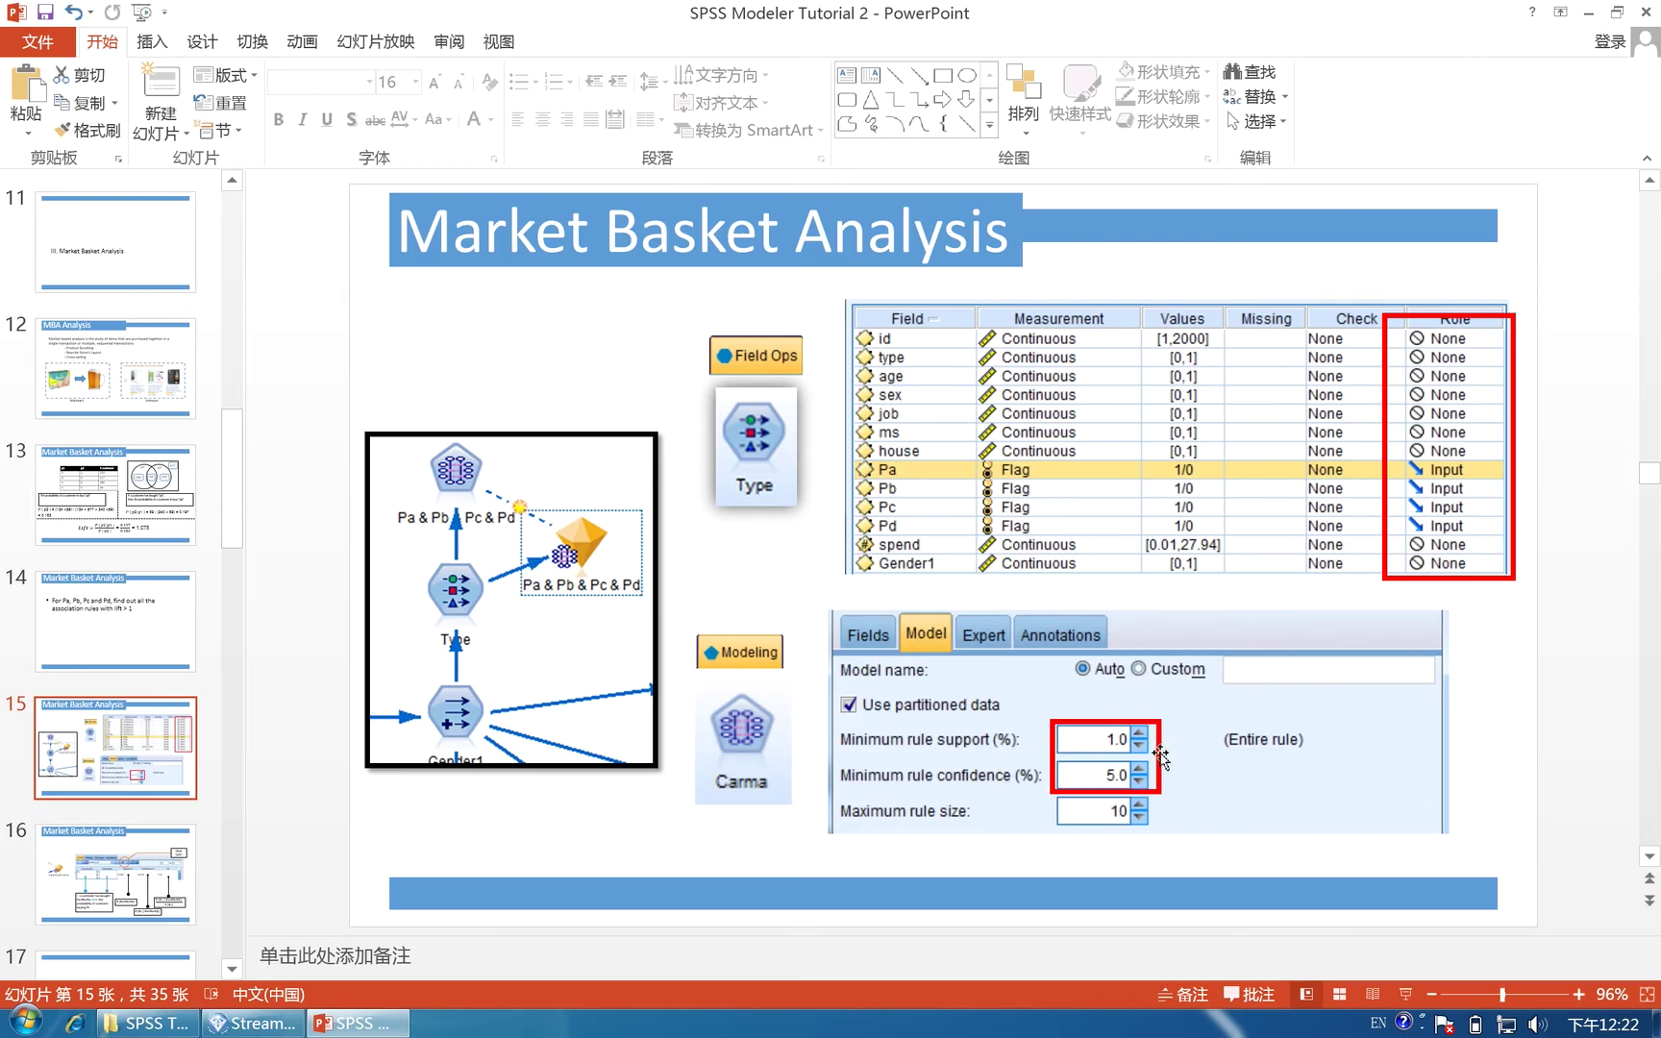
Place a Type node from the Field Ops palette and connect dbm.csv to it.
left_click(276, 1025)
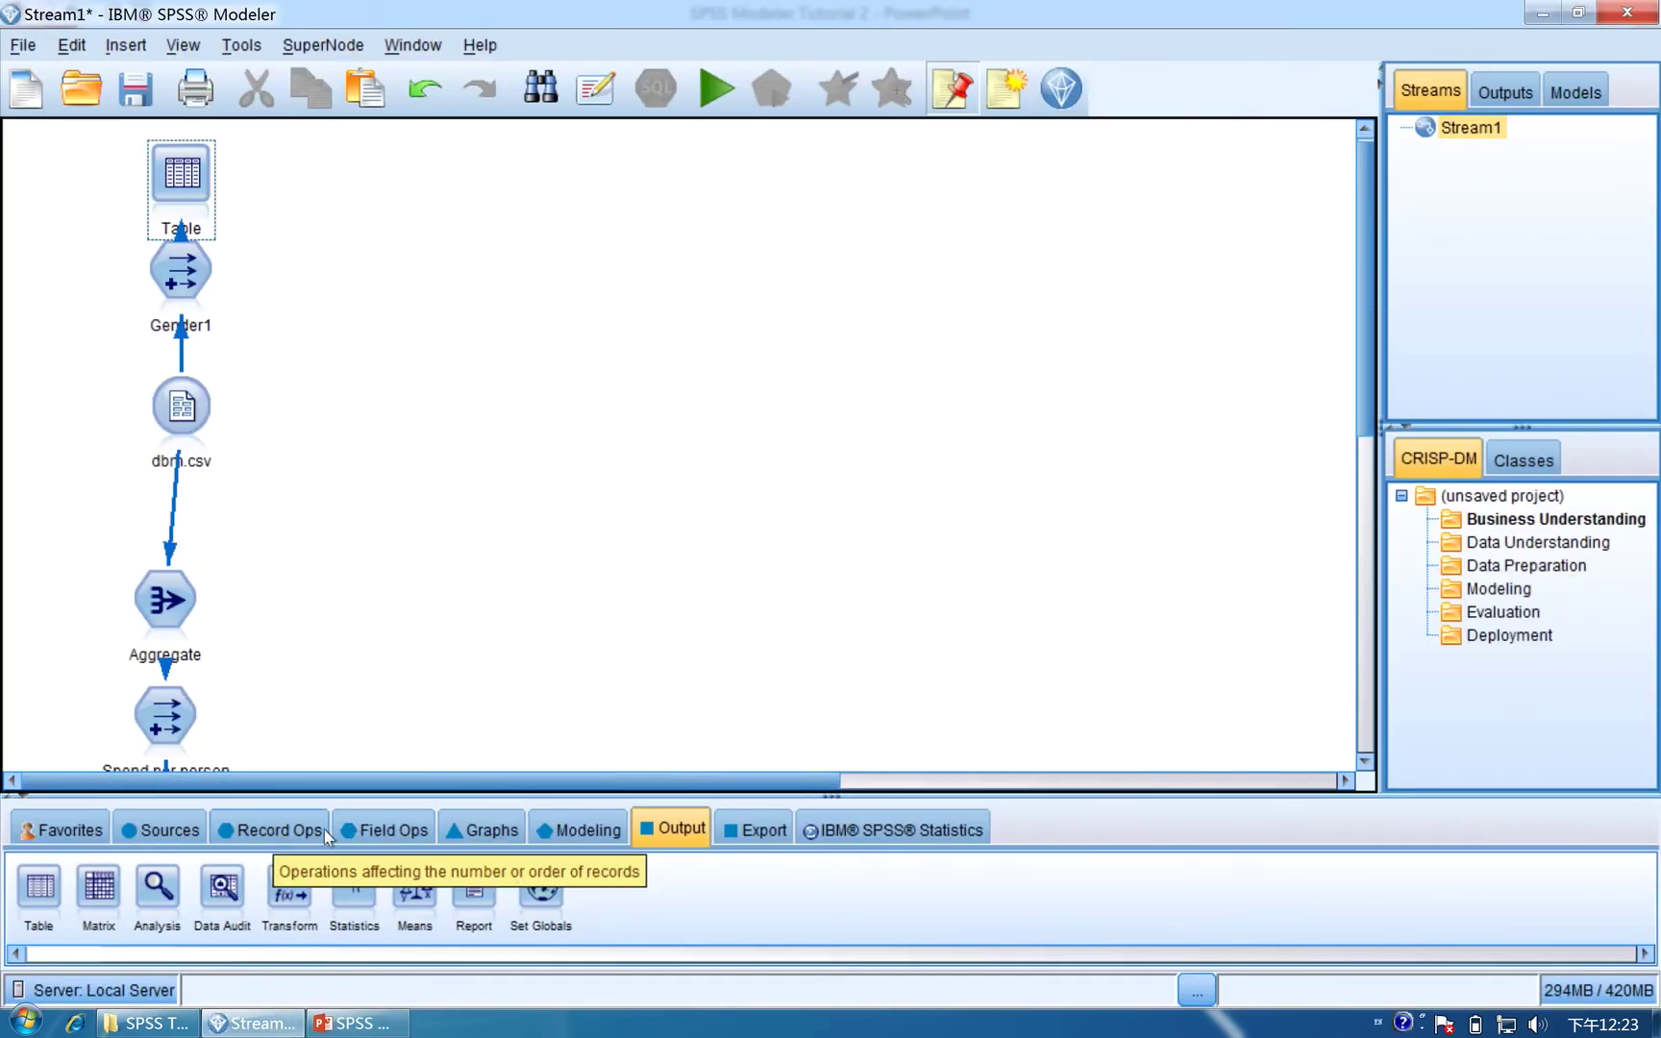
left_click(355, 829)
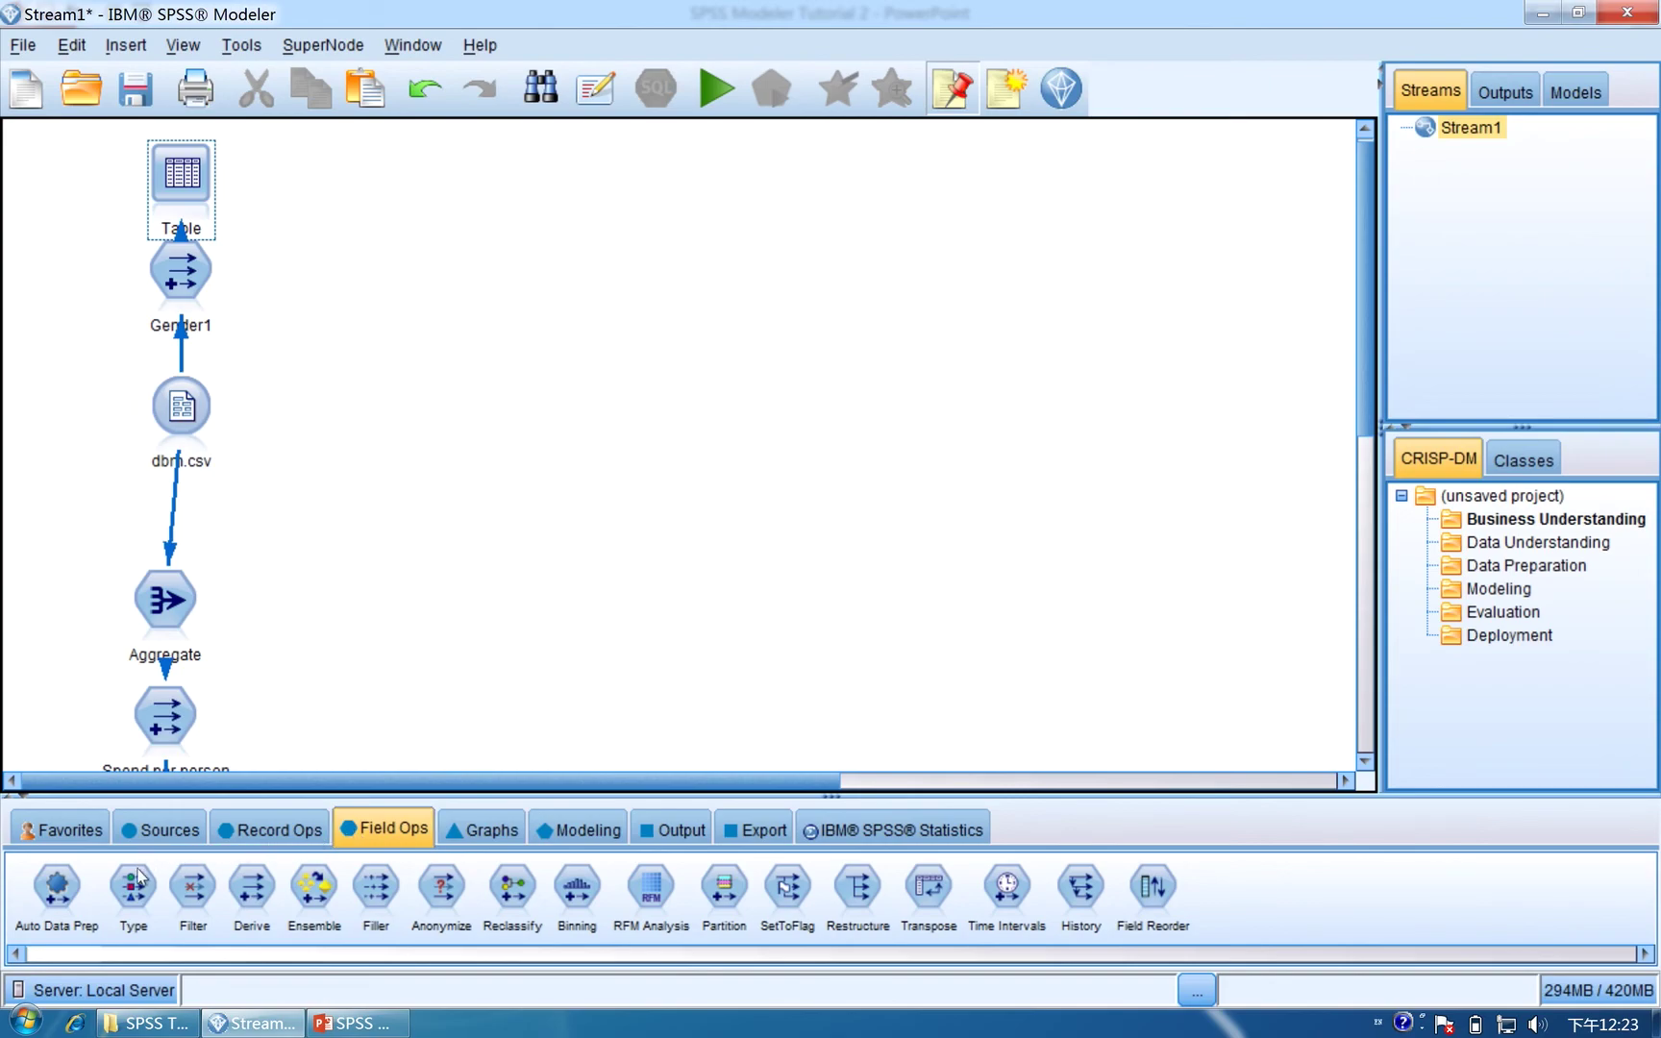
left_click_drag(138, 889, 356, 425)
right_click(204, 423)
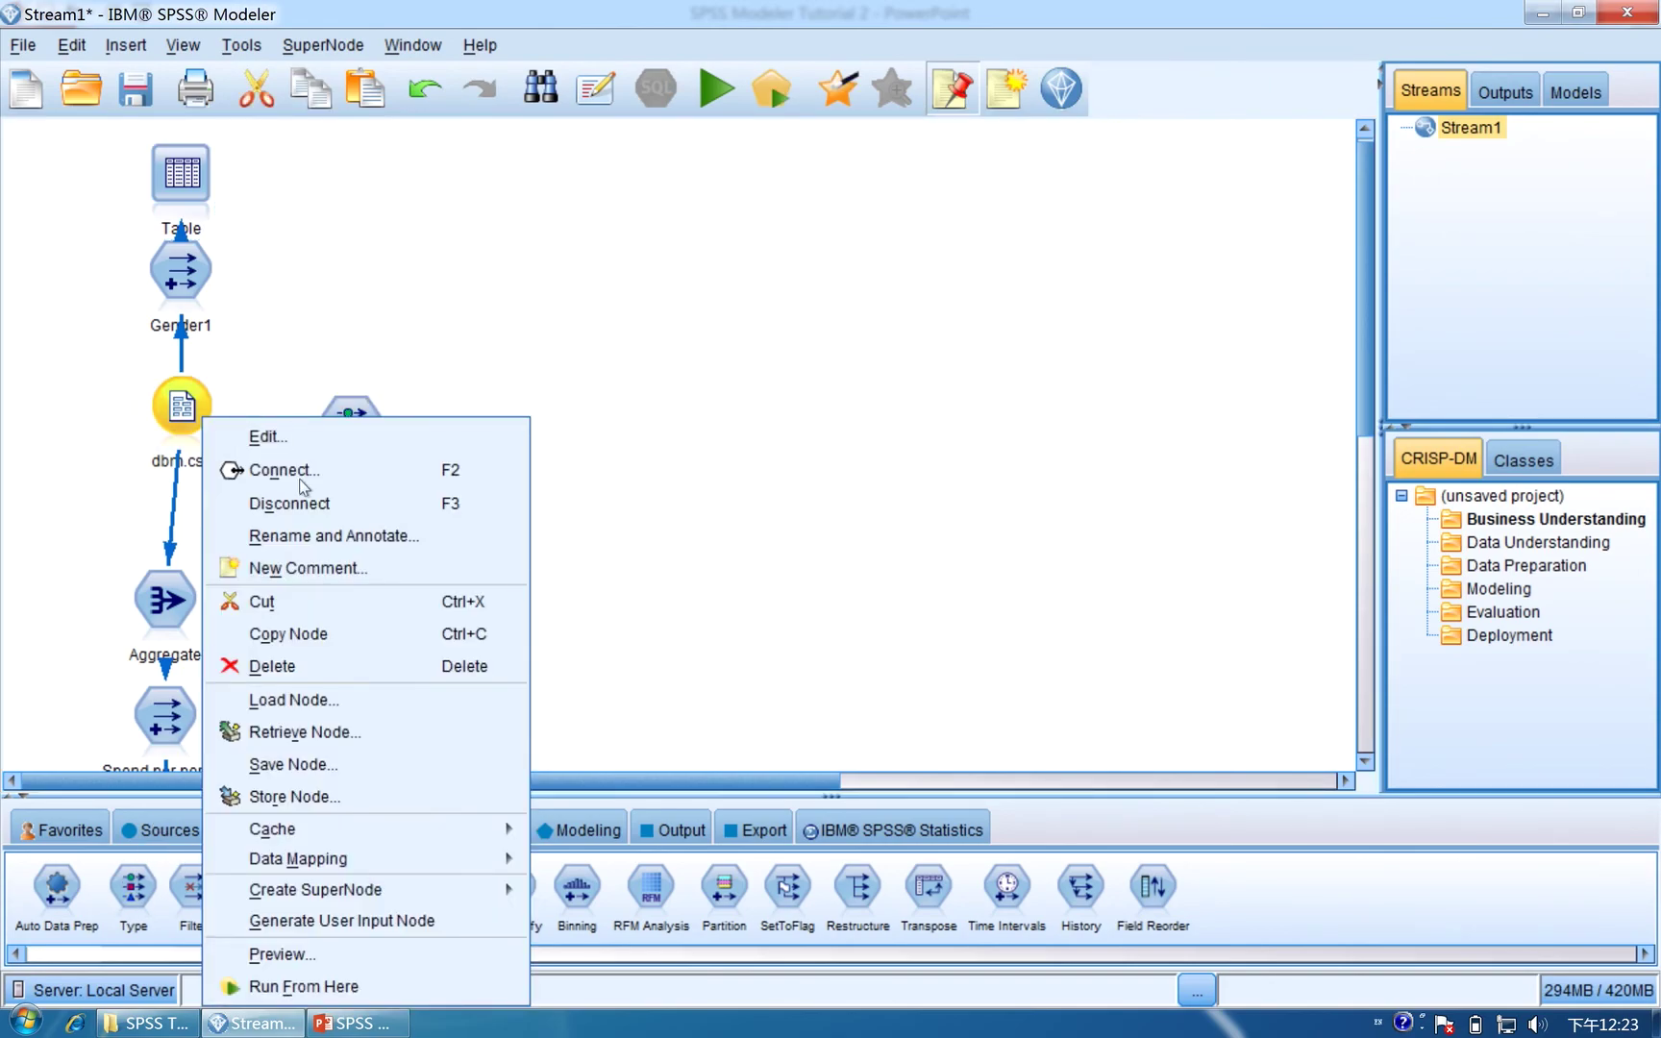
left_click(279, 471)
left_click(352, 434)
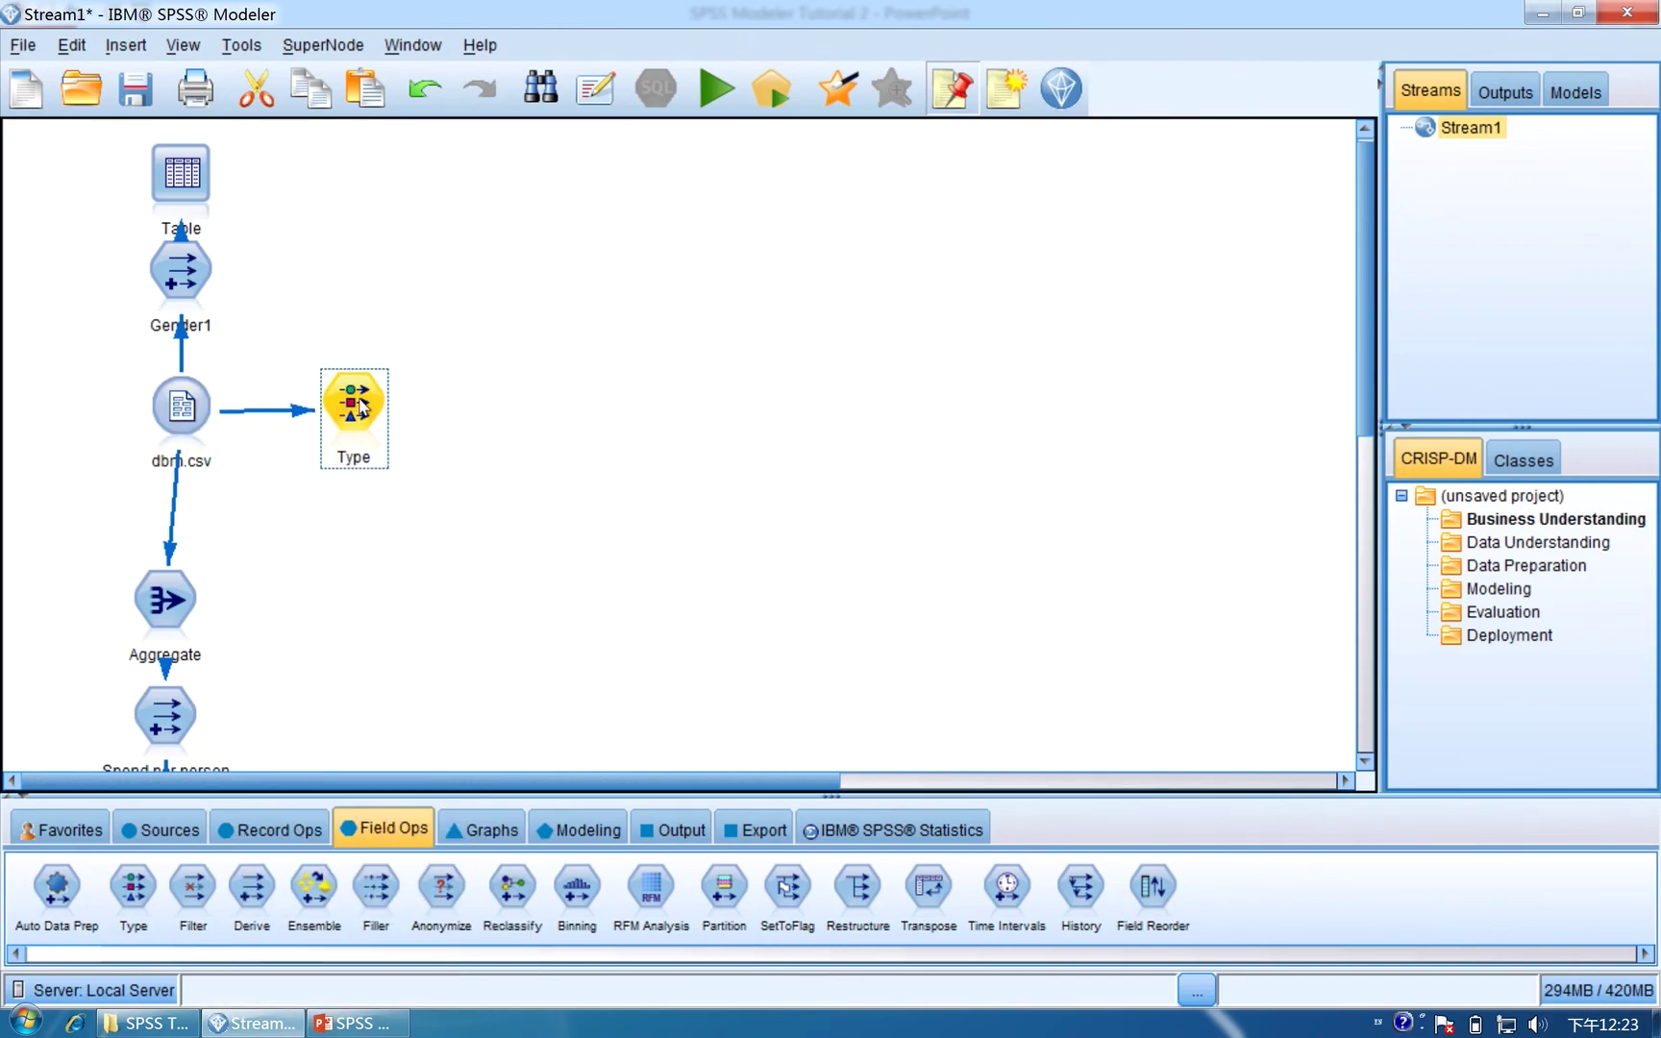
In the enlarged Type node settings, set every field from id through spend to role None.
double_click(361, 410)
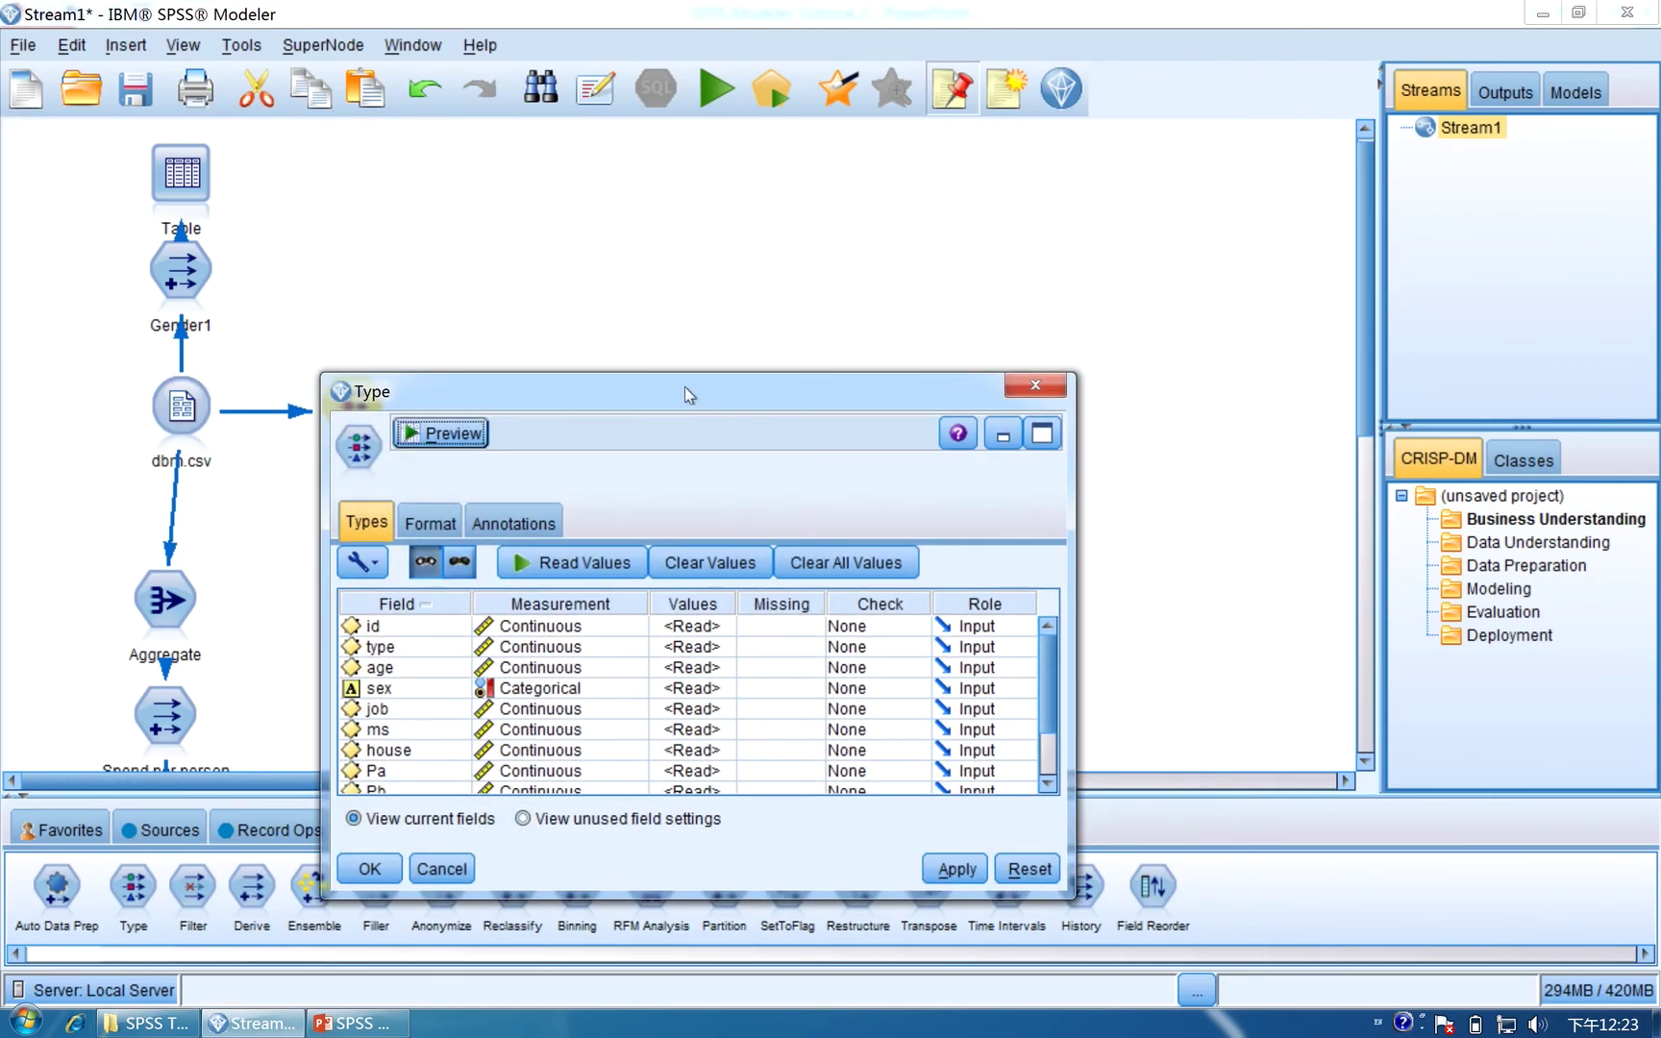
left_click_drag(683, 384, 688, 157)
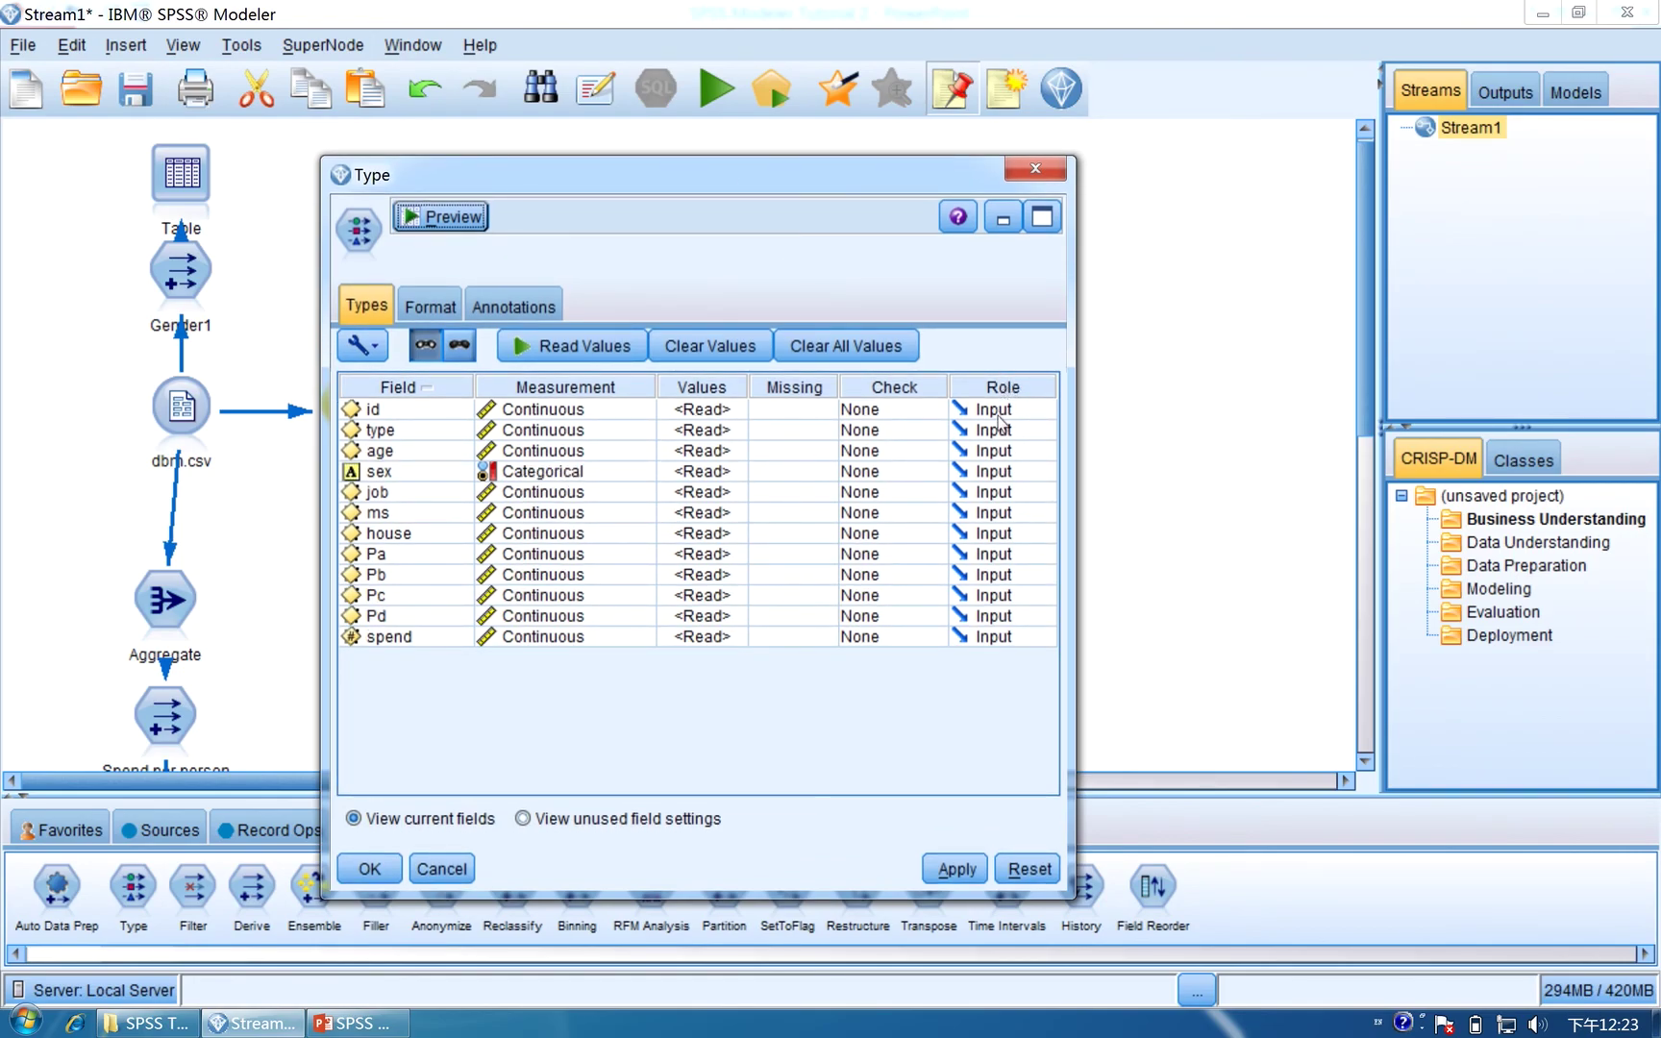
left_click(425, 408)
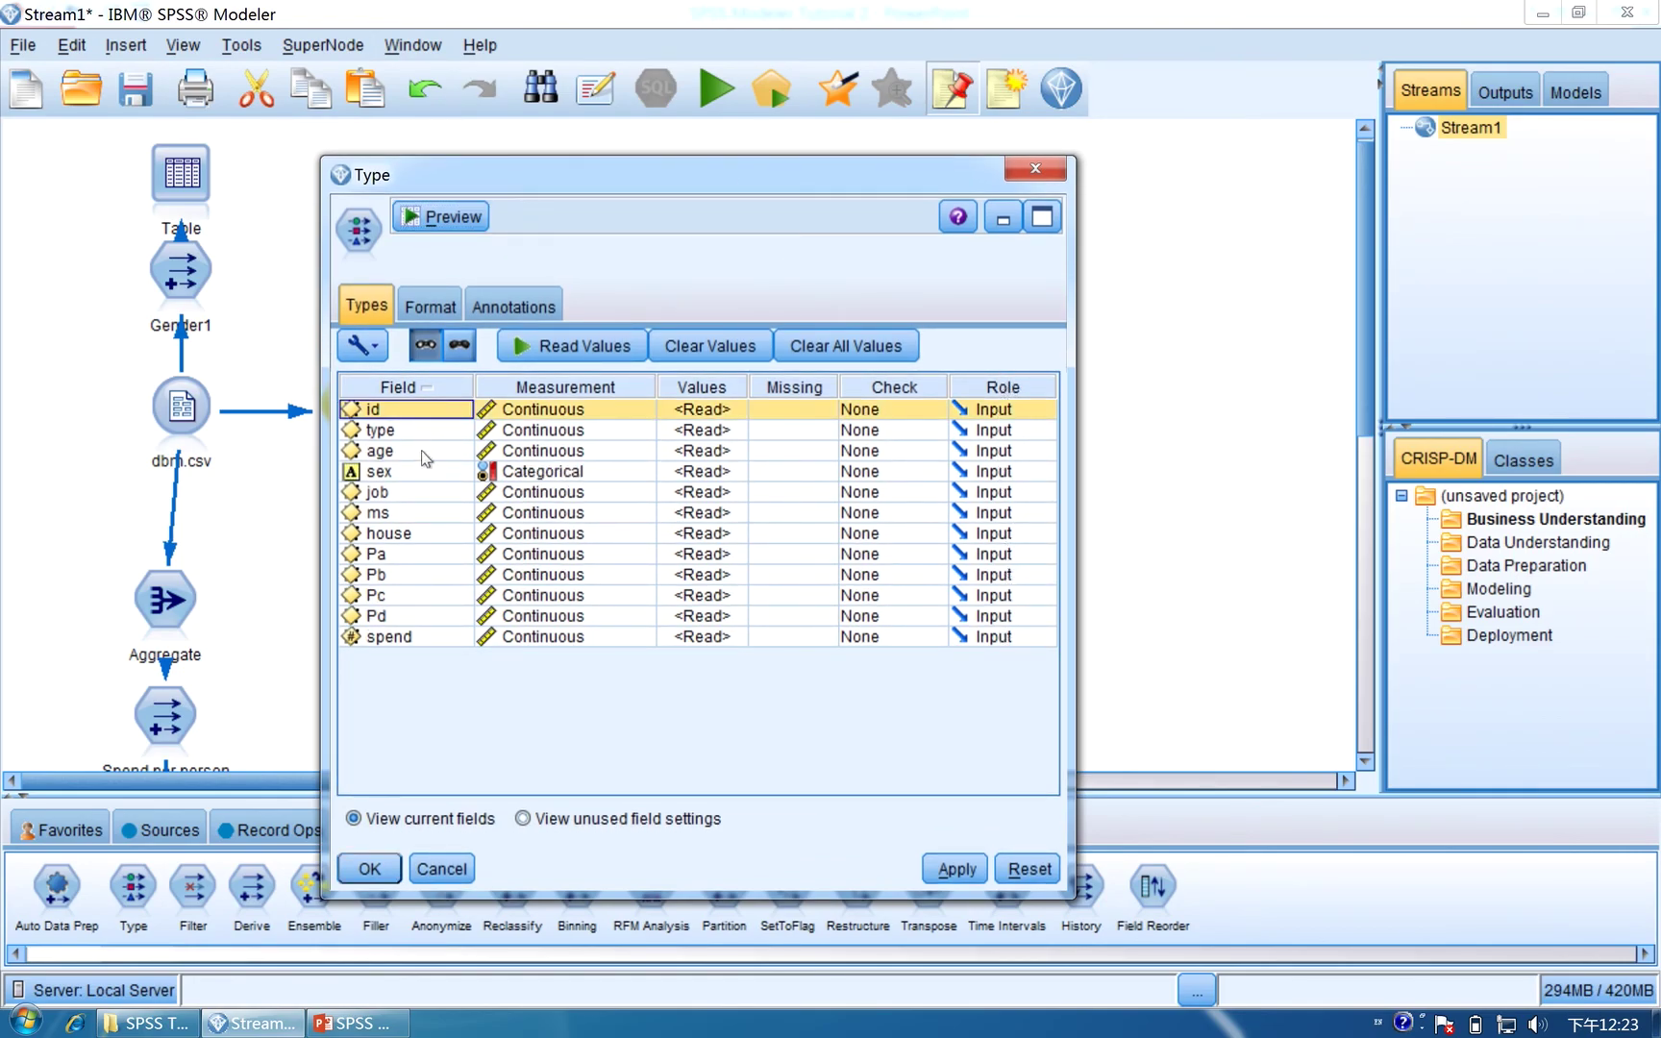
left_click(420, 636, "shift")
left_click(1022, 408)
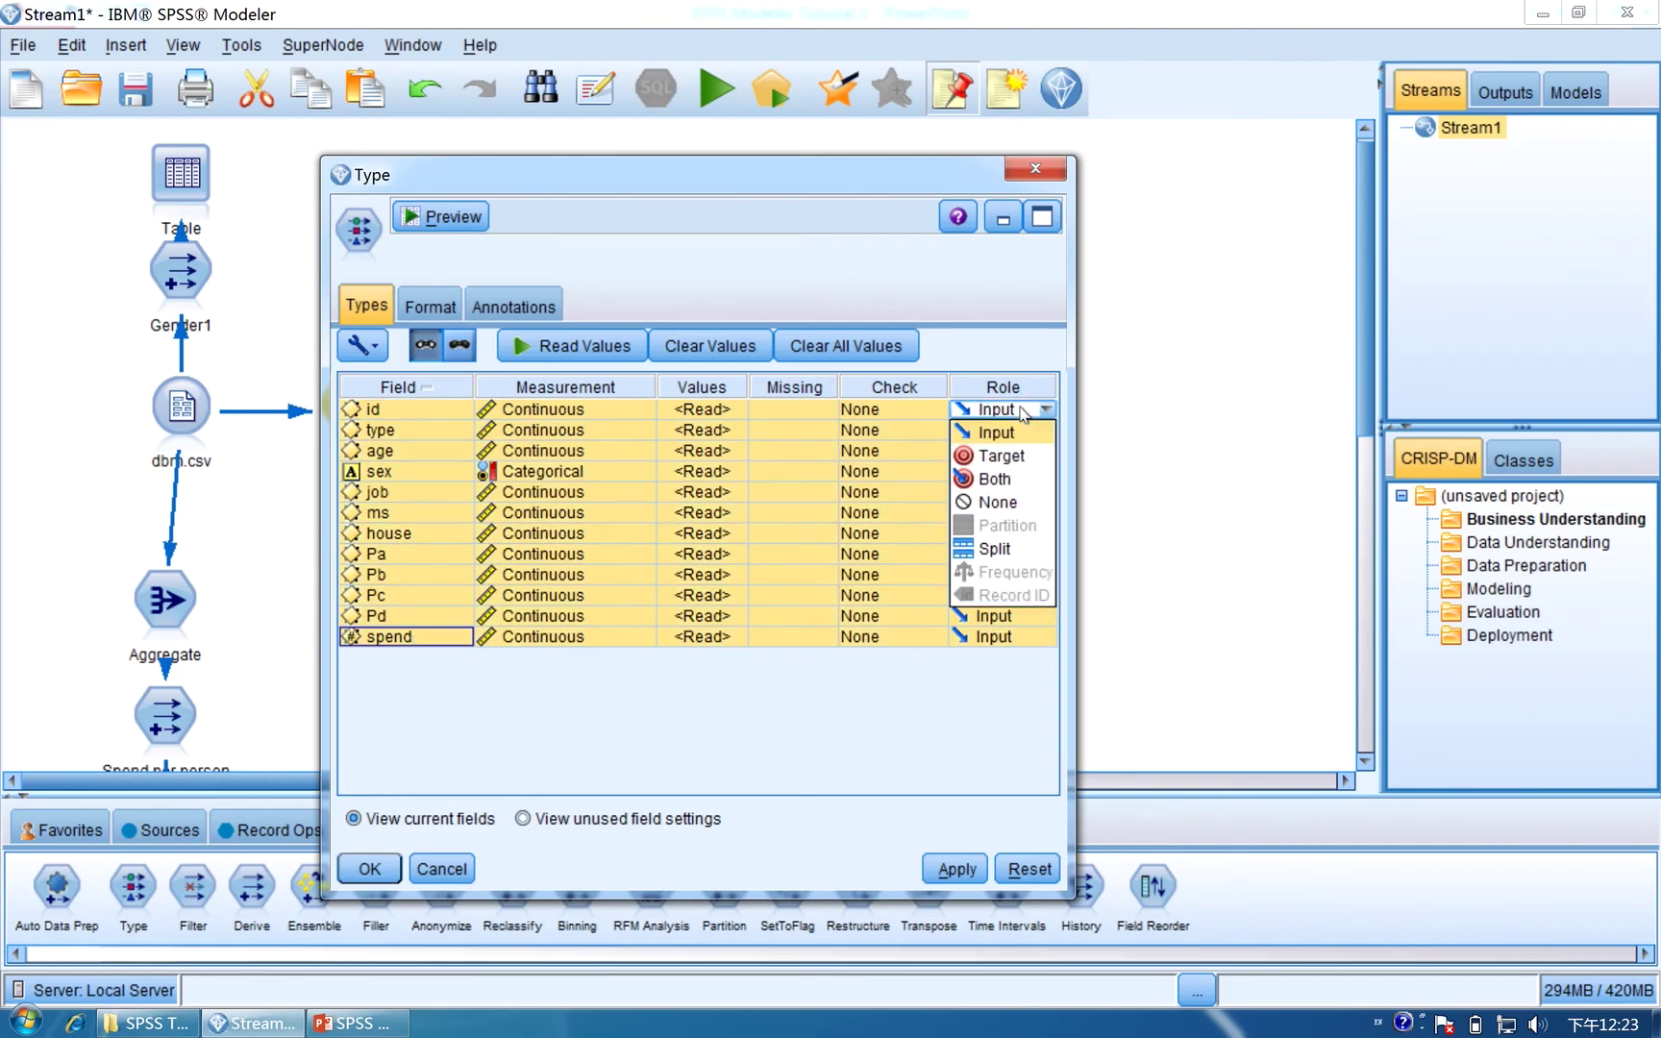
left_click(999, 501)
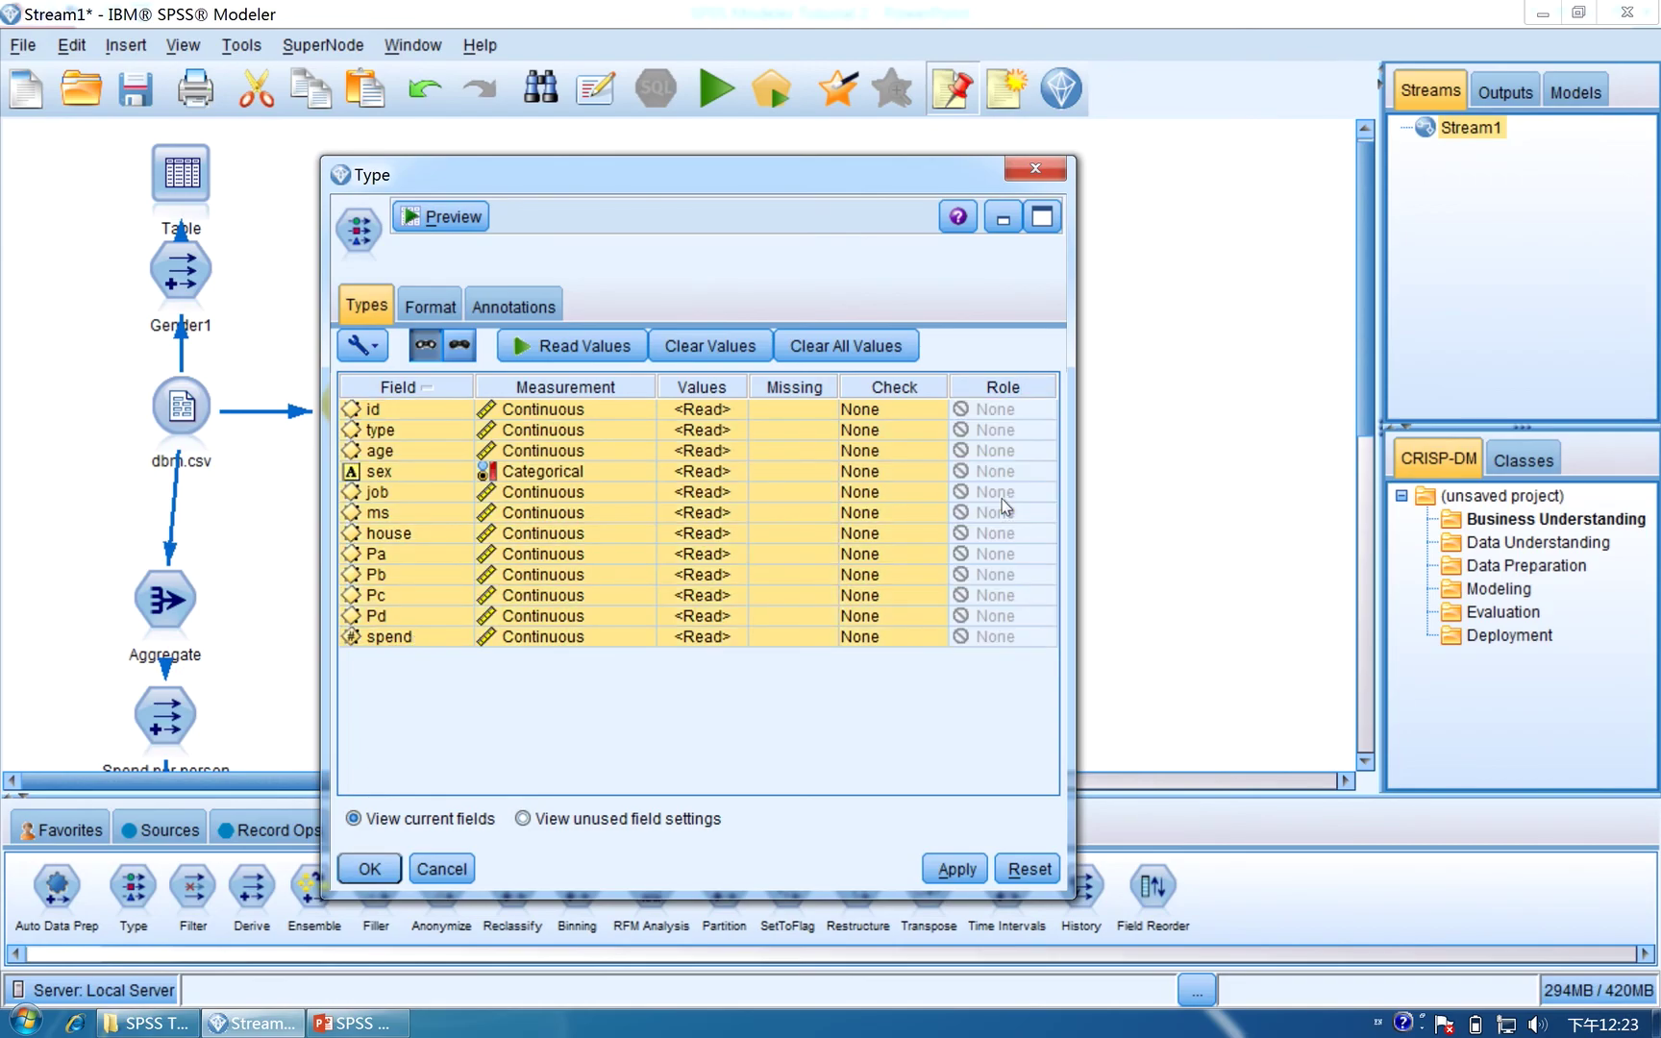
Set the role of fields Pa, Pb, Pc and Pd to Input.
left_click(394, 411)
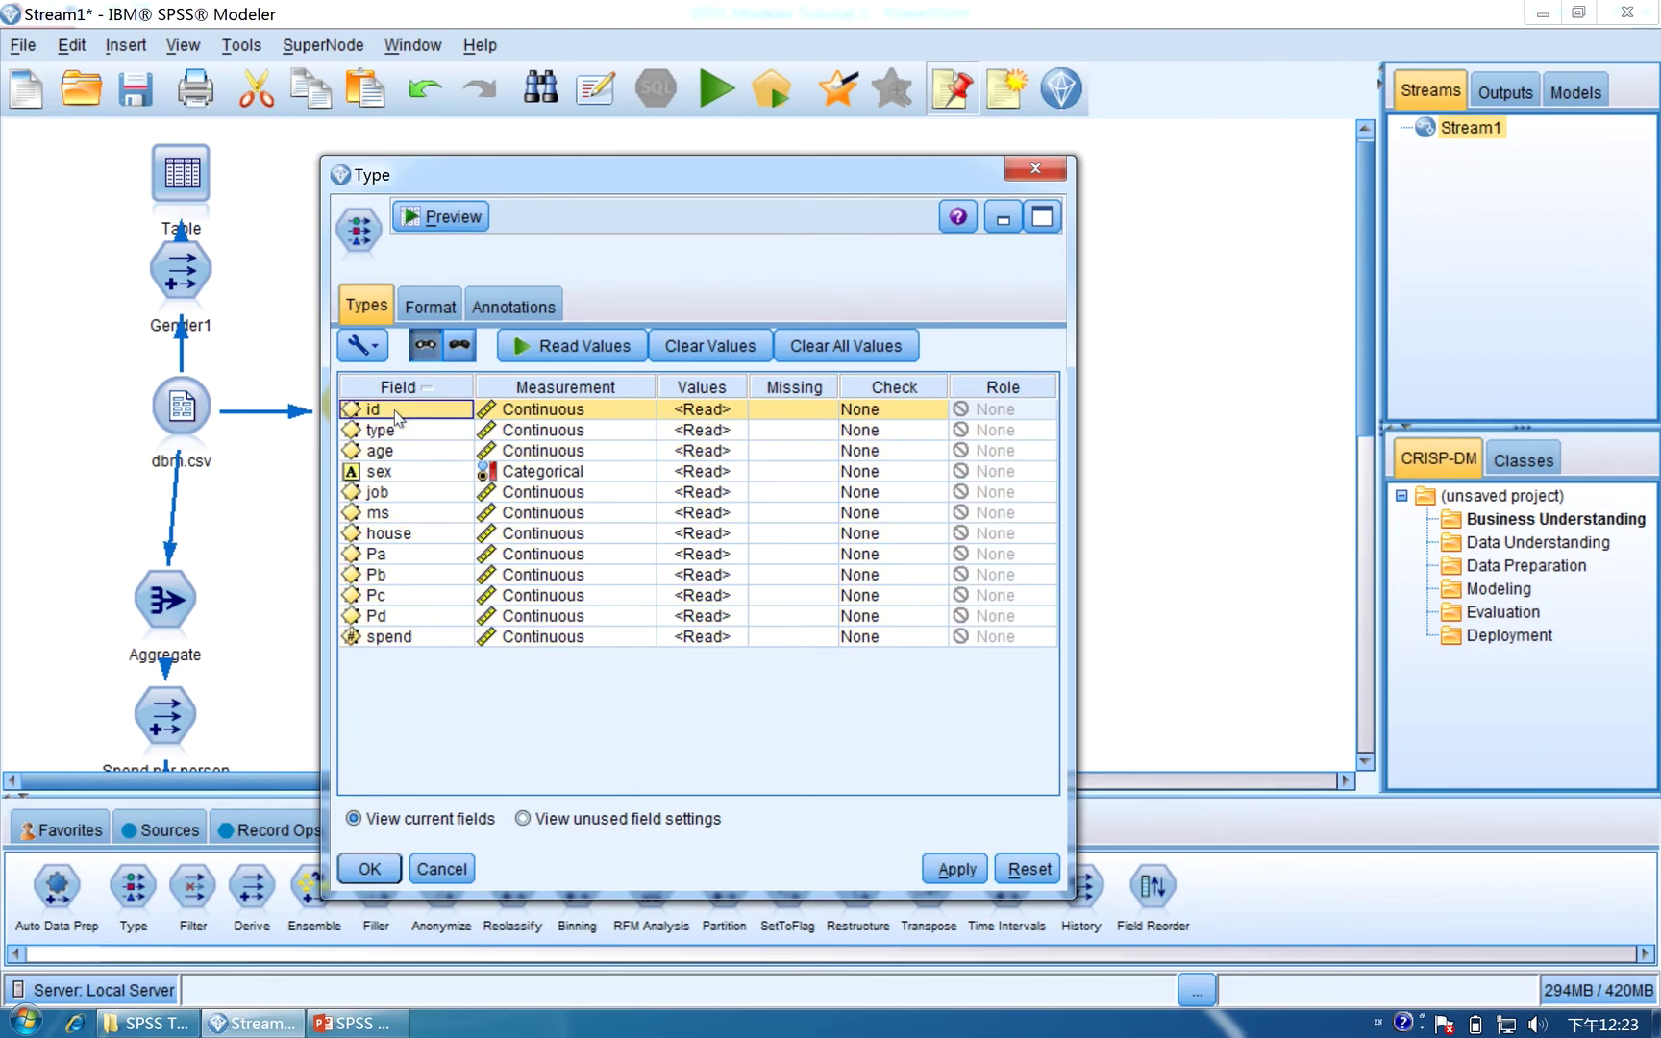
left_click(413, 558)
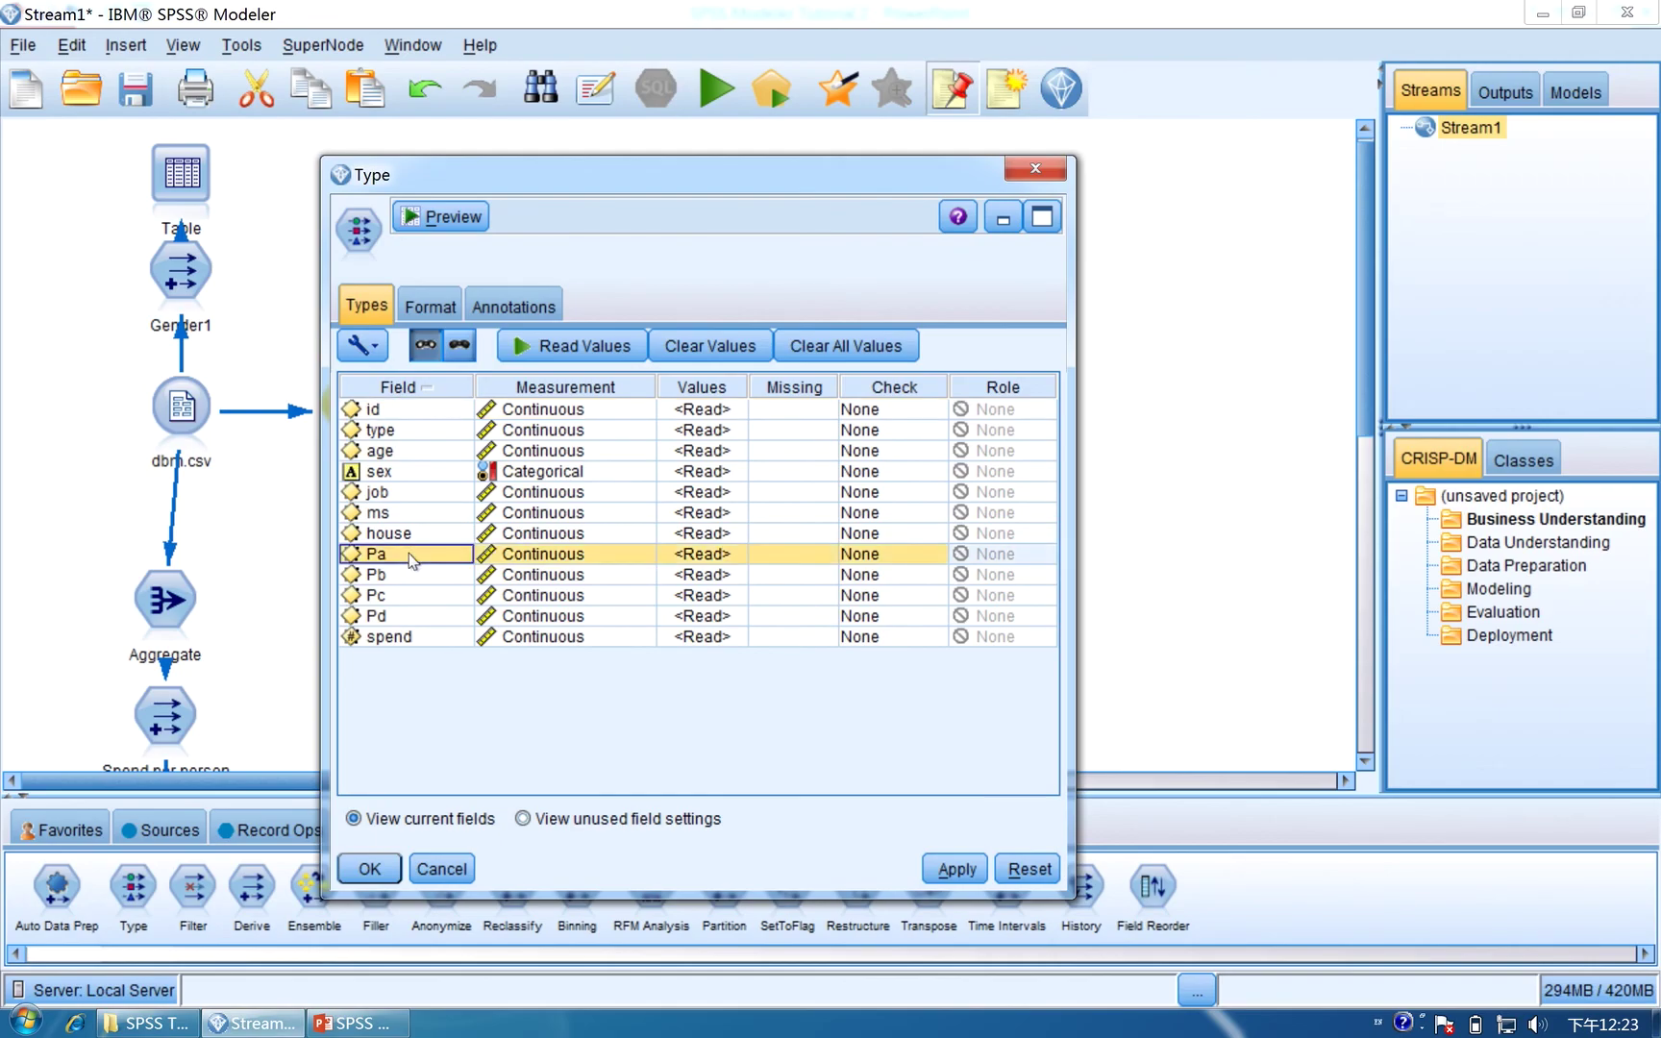
left_click(406, 612, "shift")
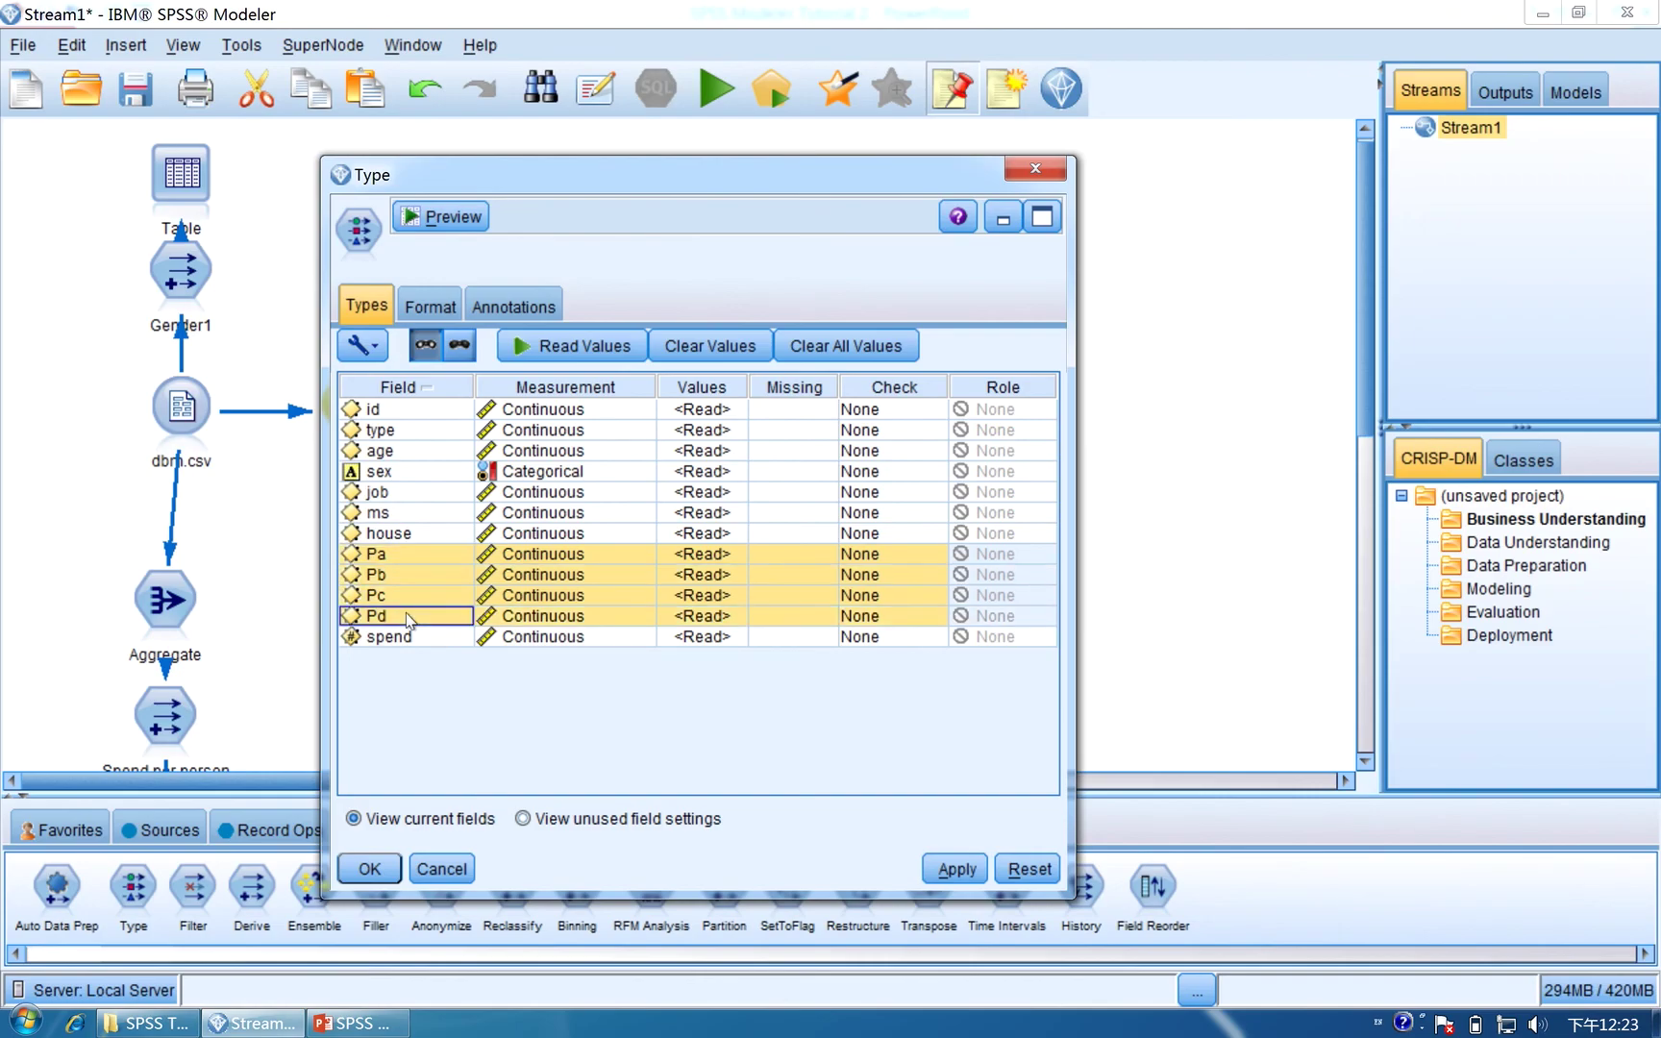
left_click(987, 558)
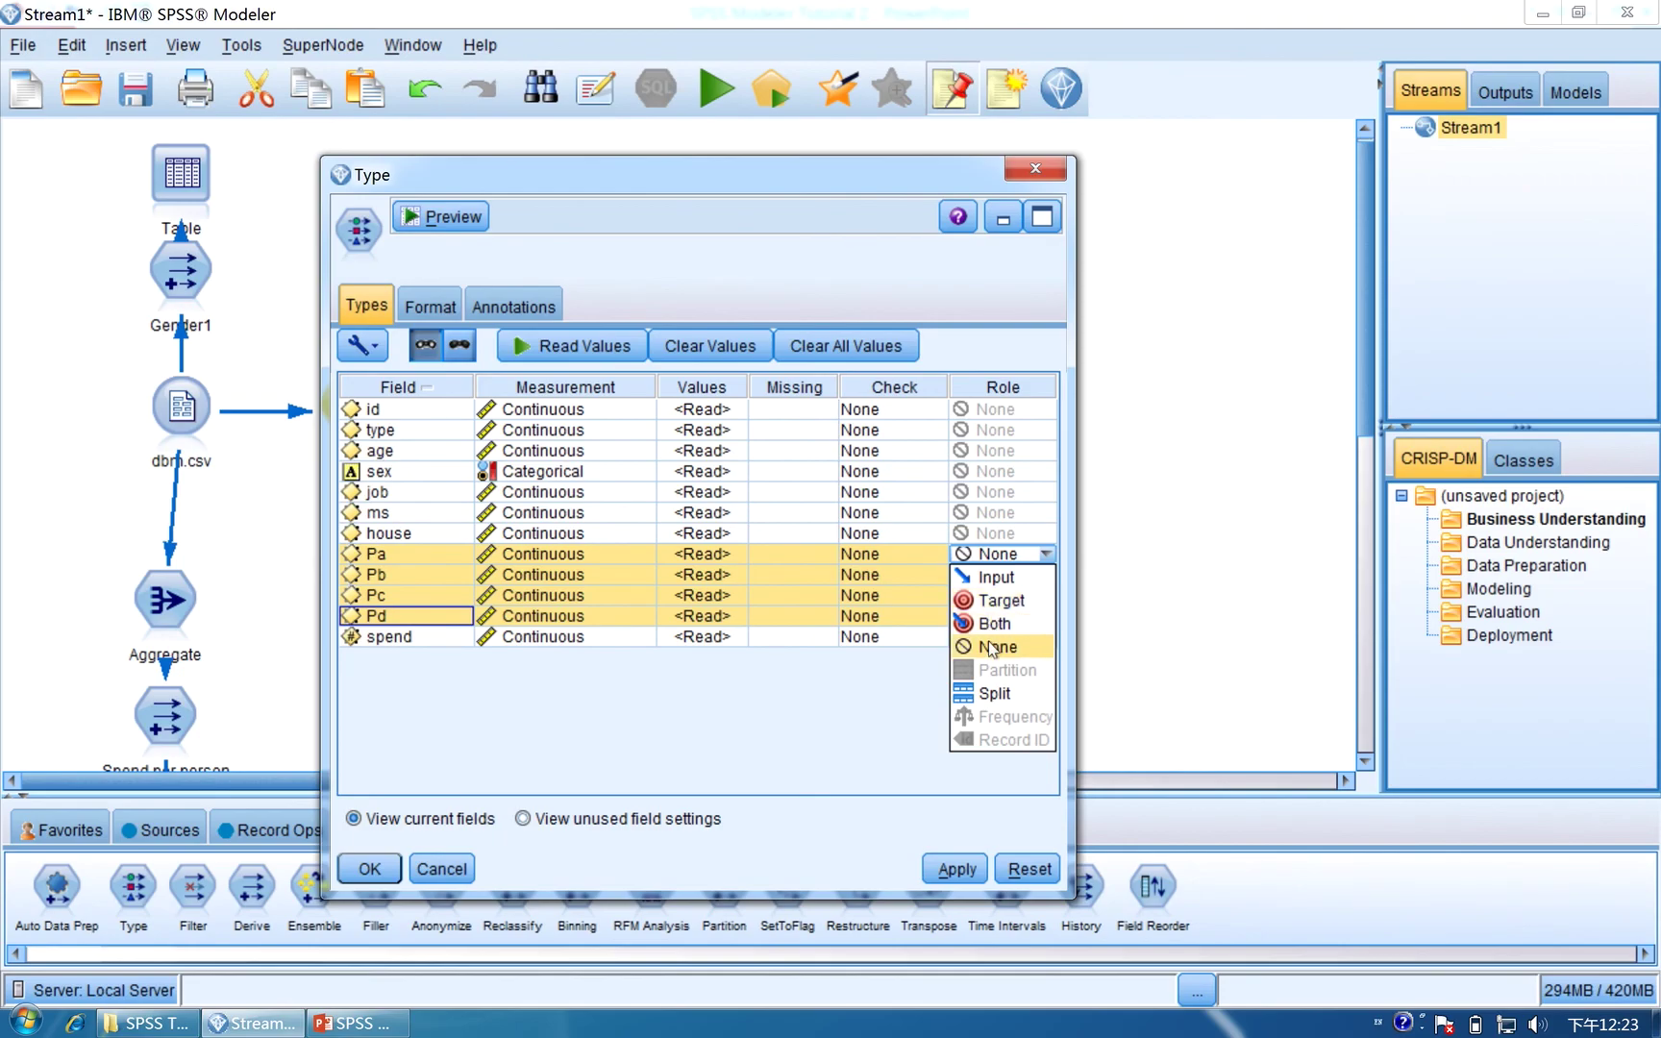
left_click(988, 577)
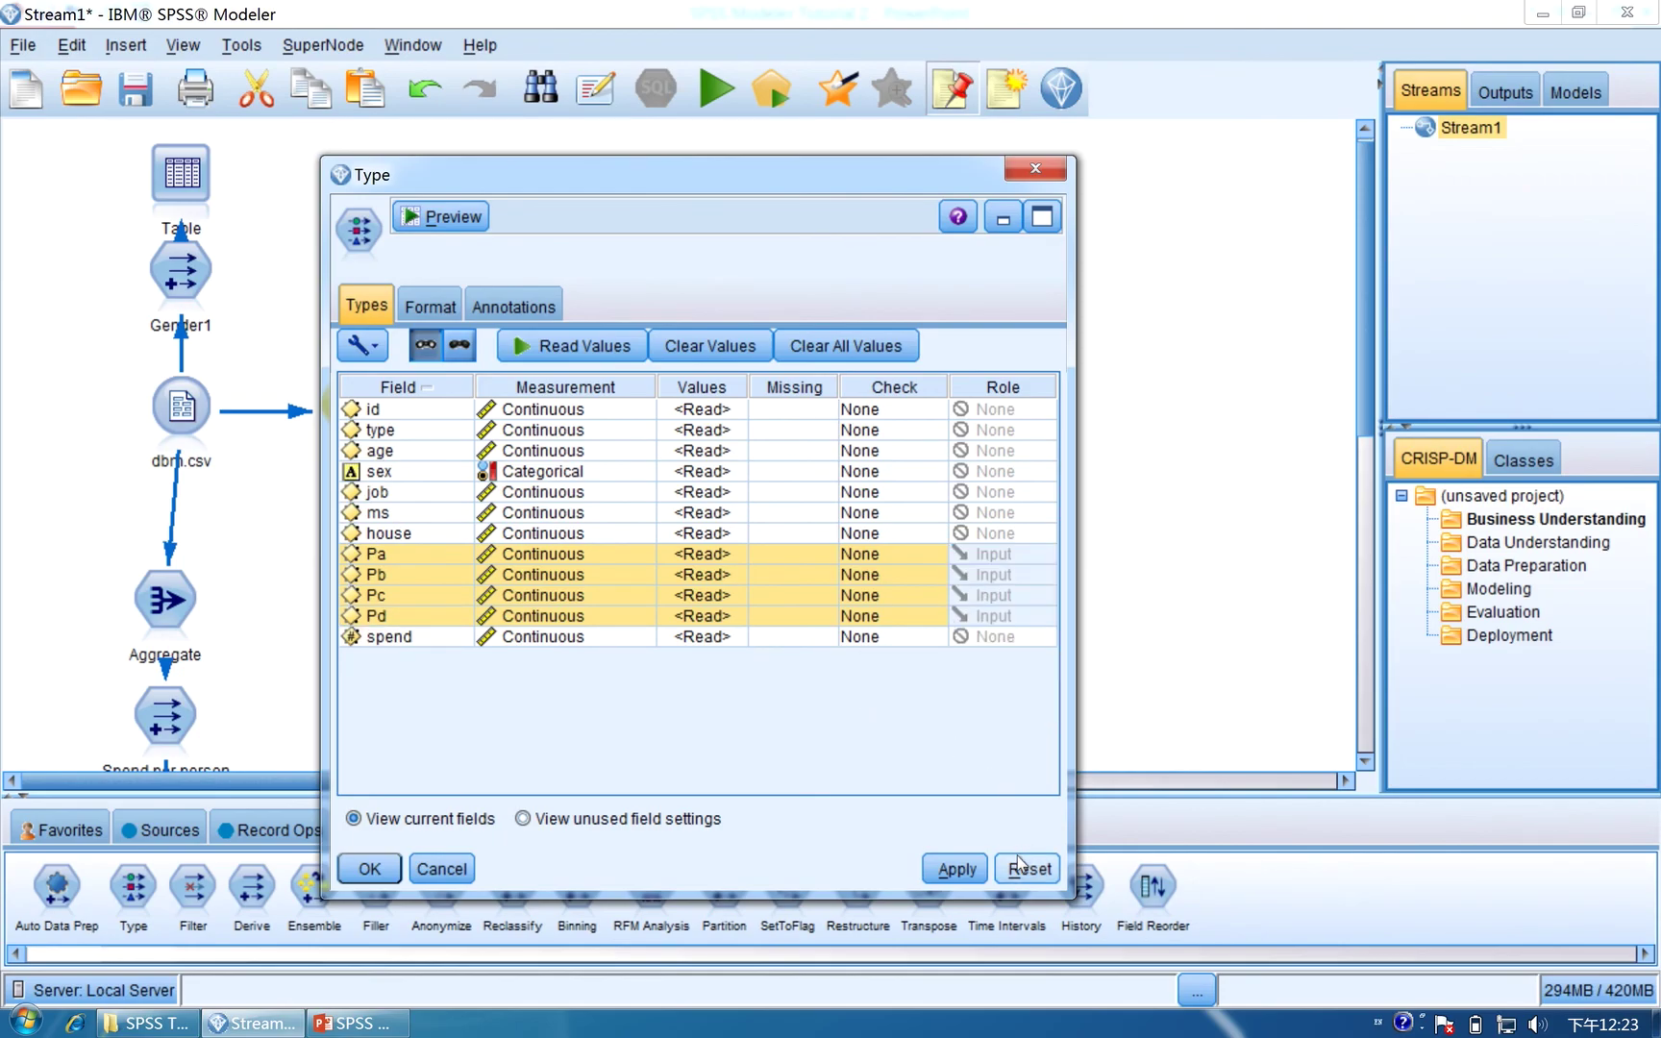
left_click(388, 492)
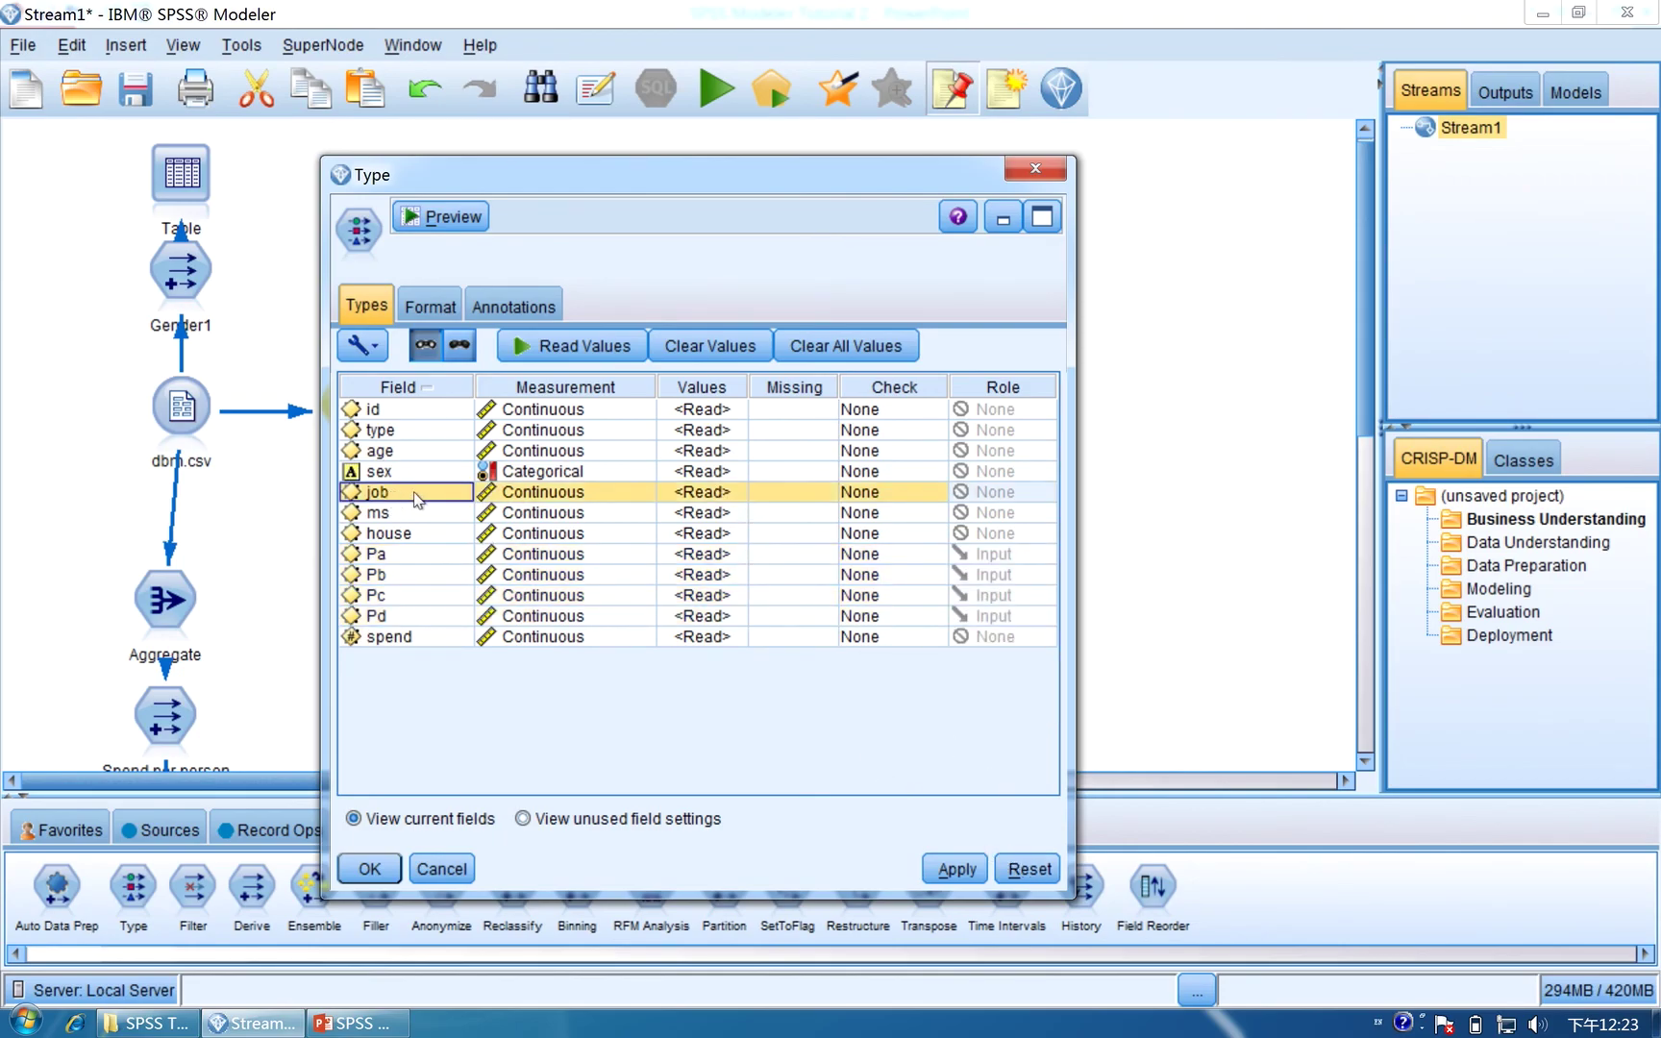
Read all field values, confirm Pb stays Input, and apply the Type settings.
left_click(582, 351)
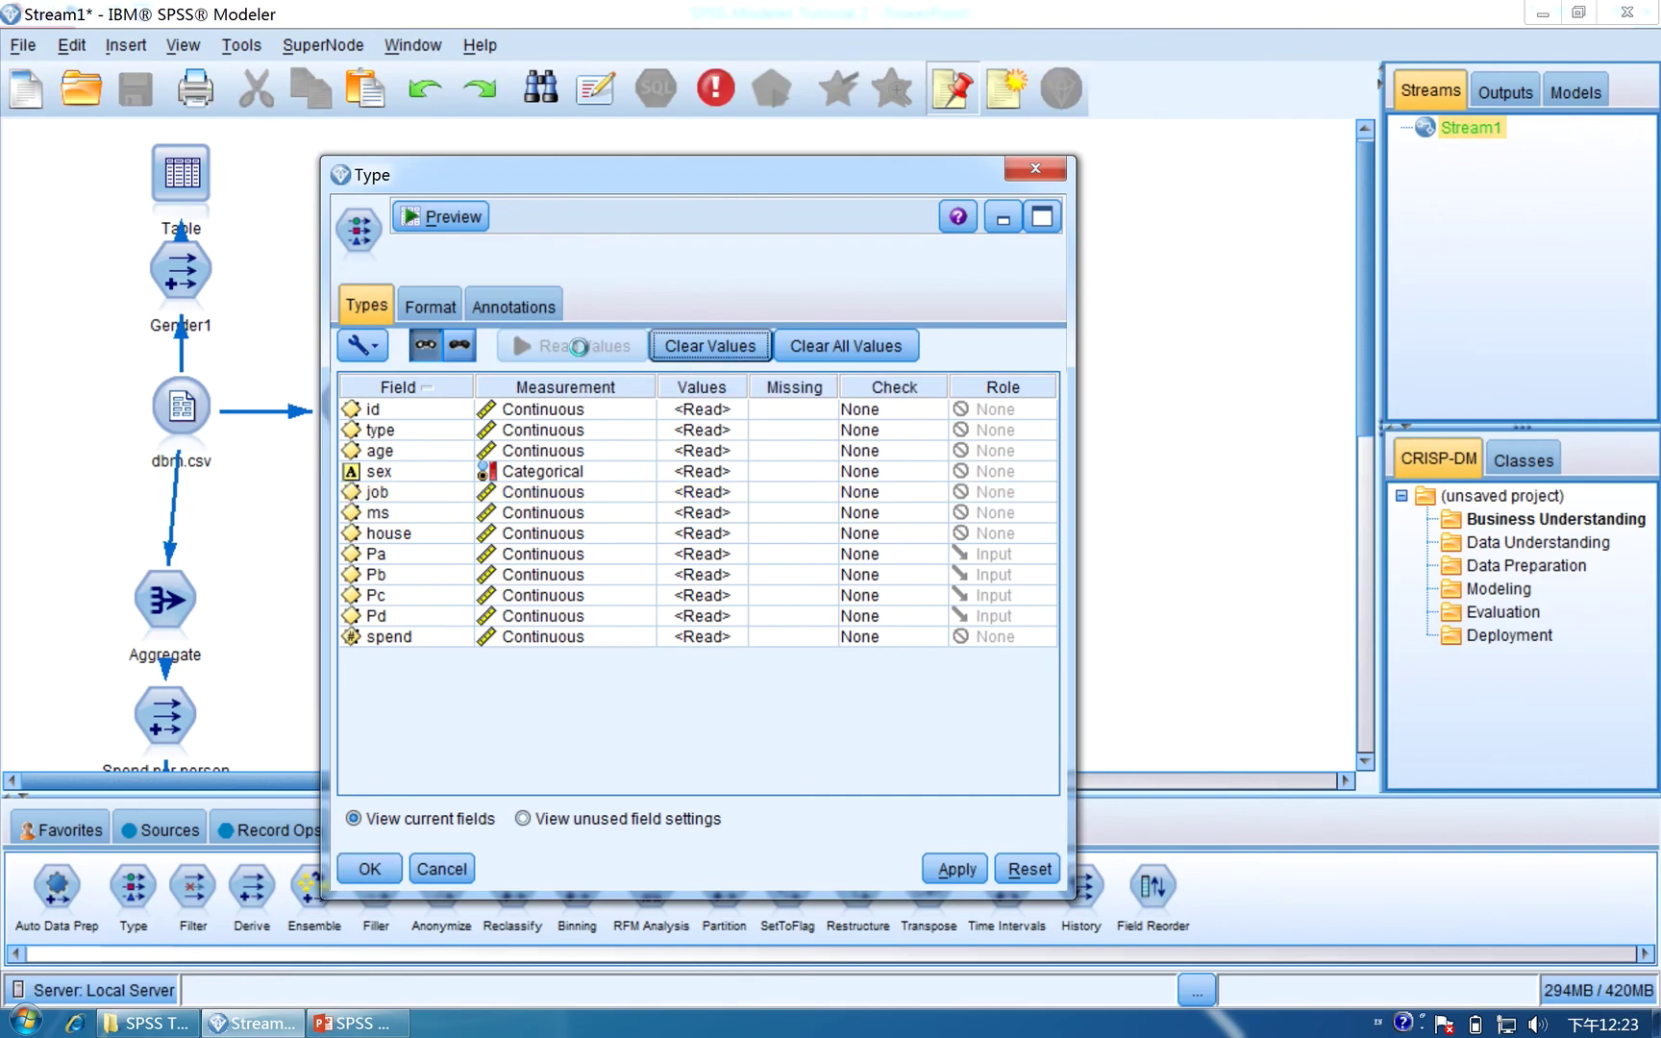
left_click(415, 575)
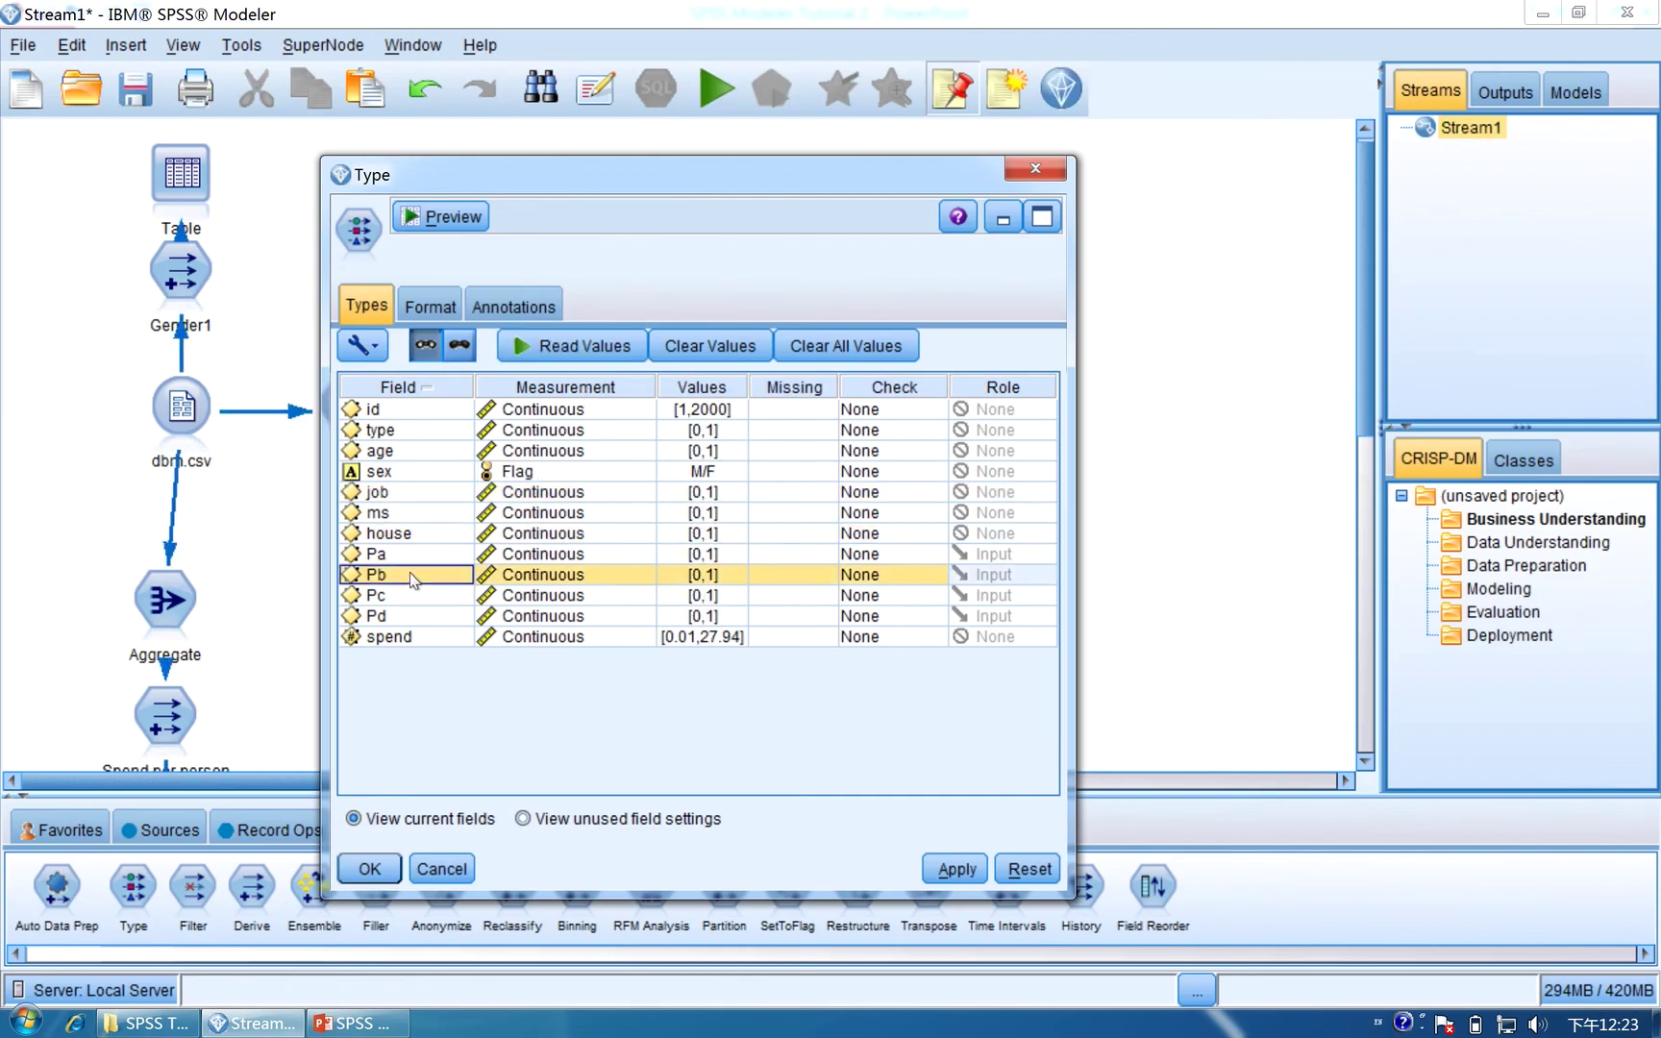
left_click(1039, 584)
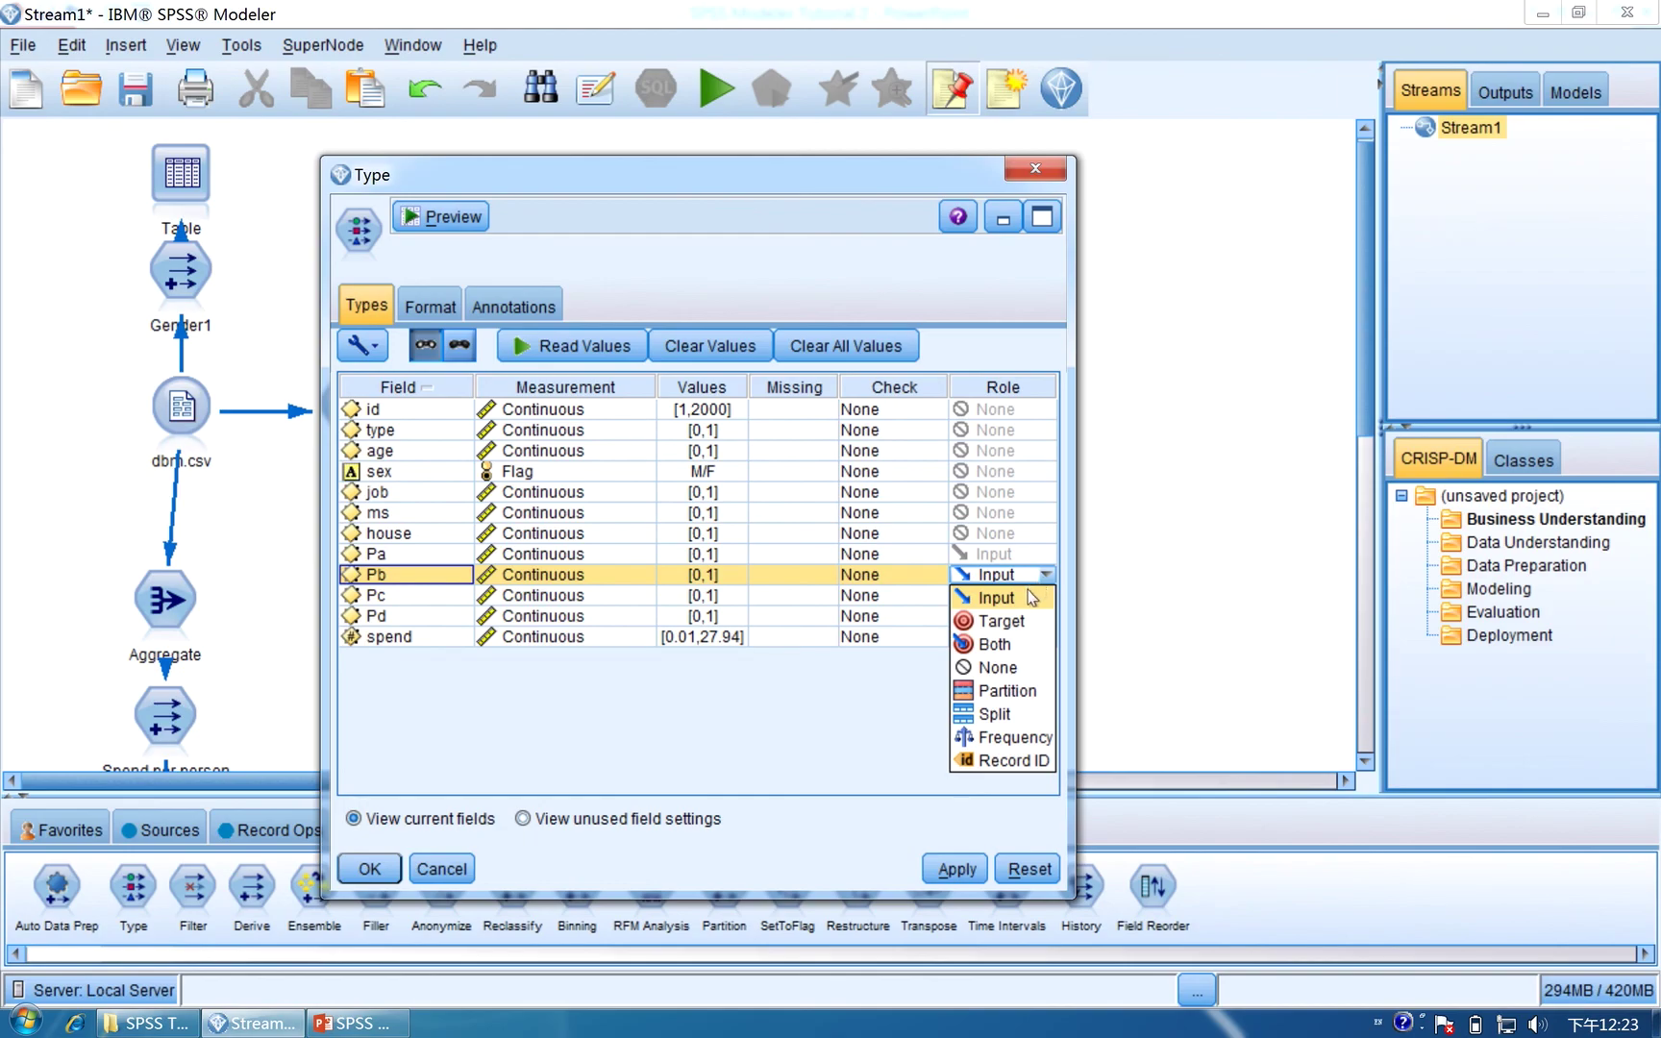
left_click(1034, 597)
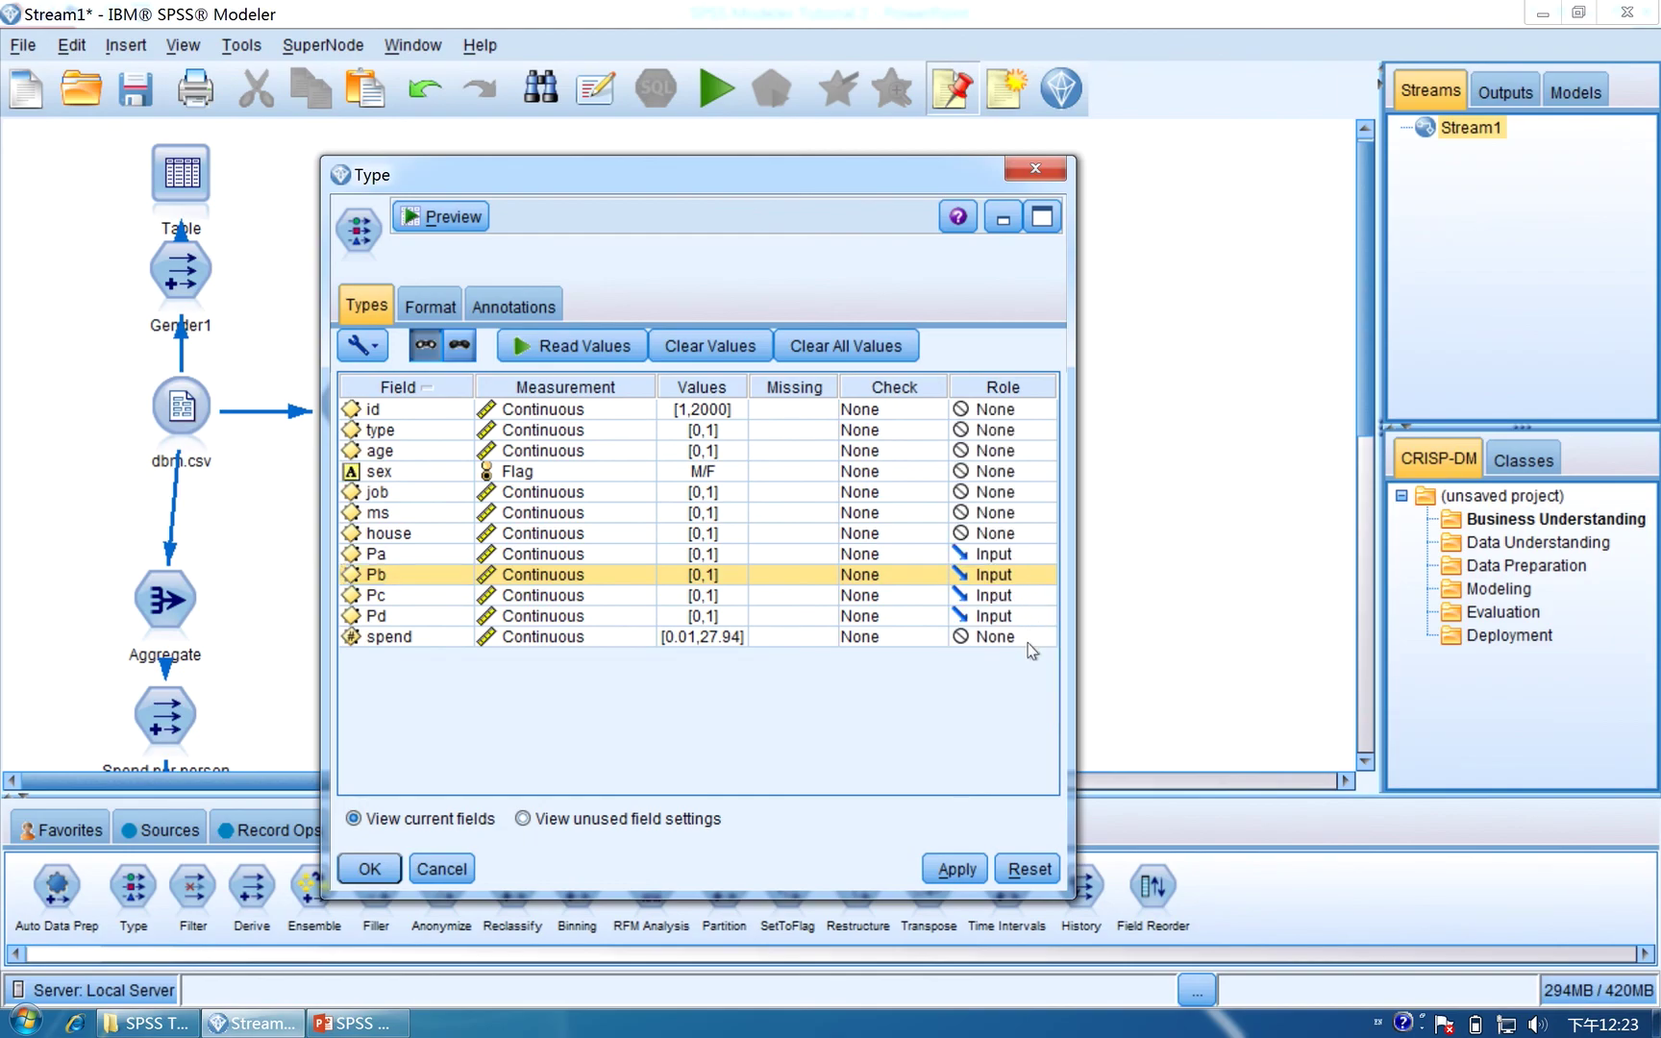
left_click(971, 875)
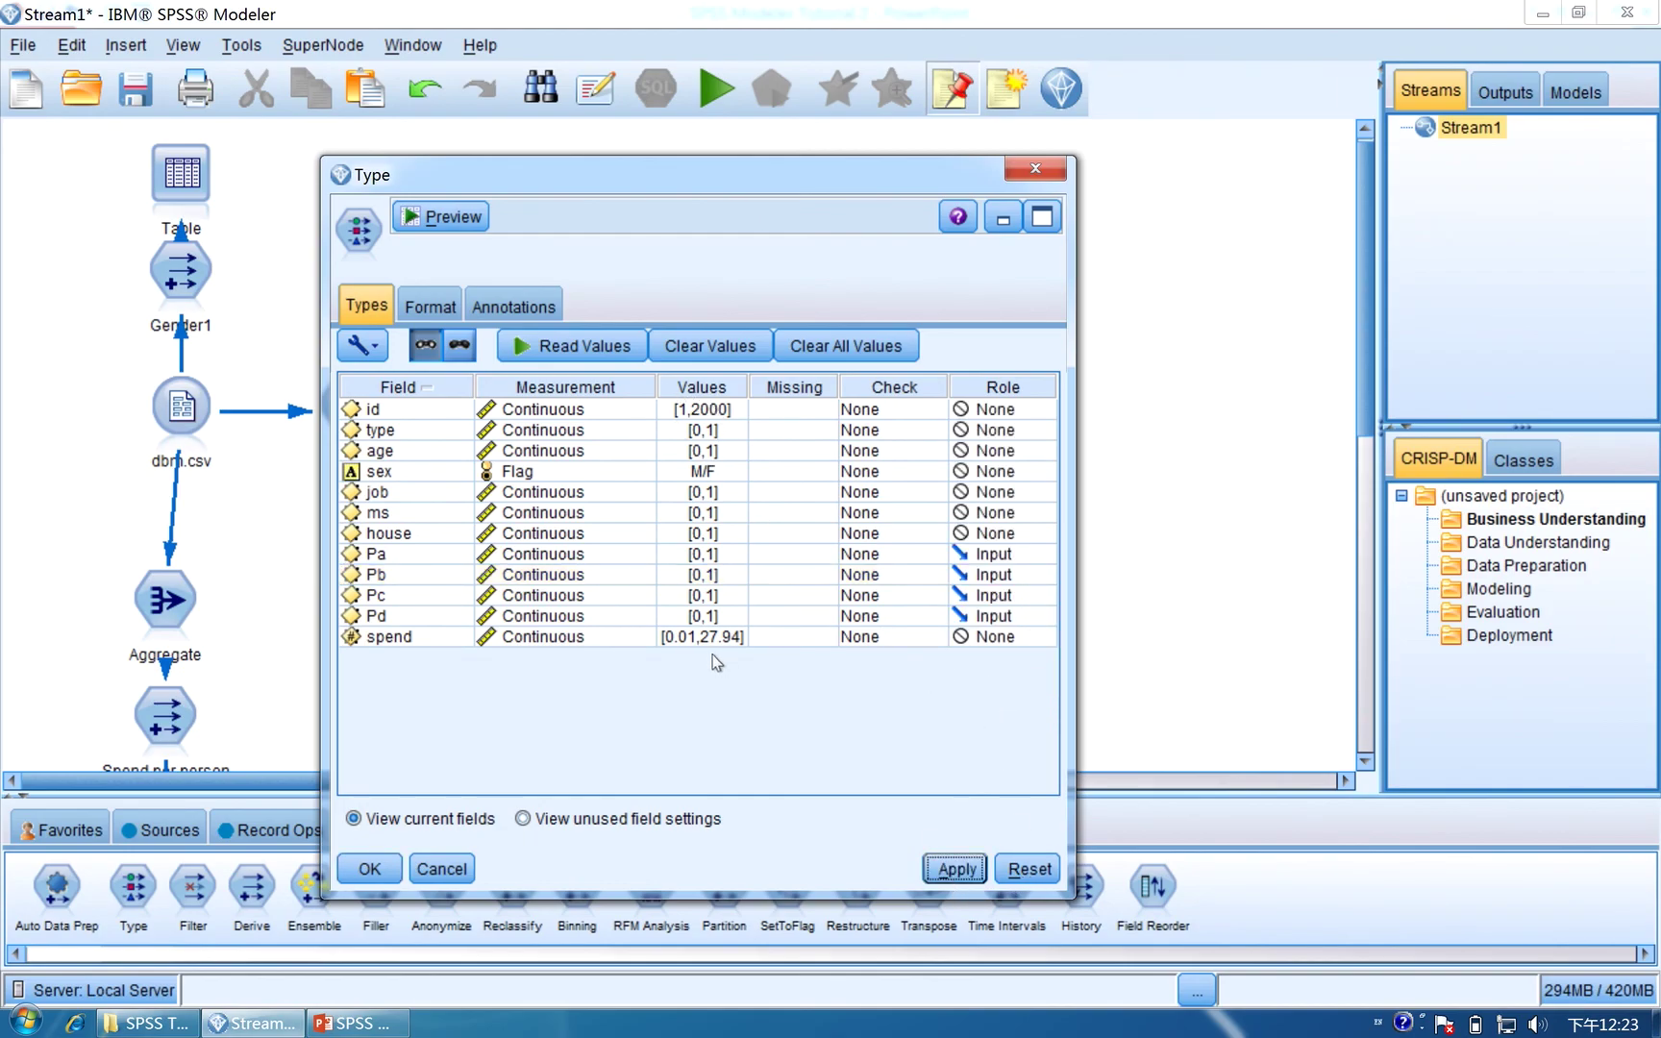
Close the Type node with OK, add a Carma association node linked from Type, and open its settings.
left_click(370, 868)
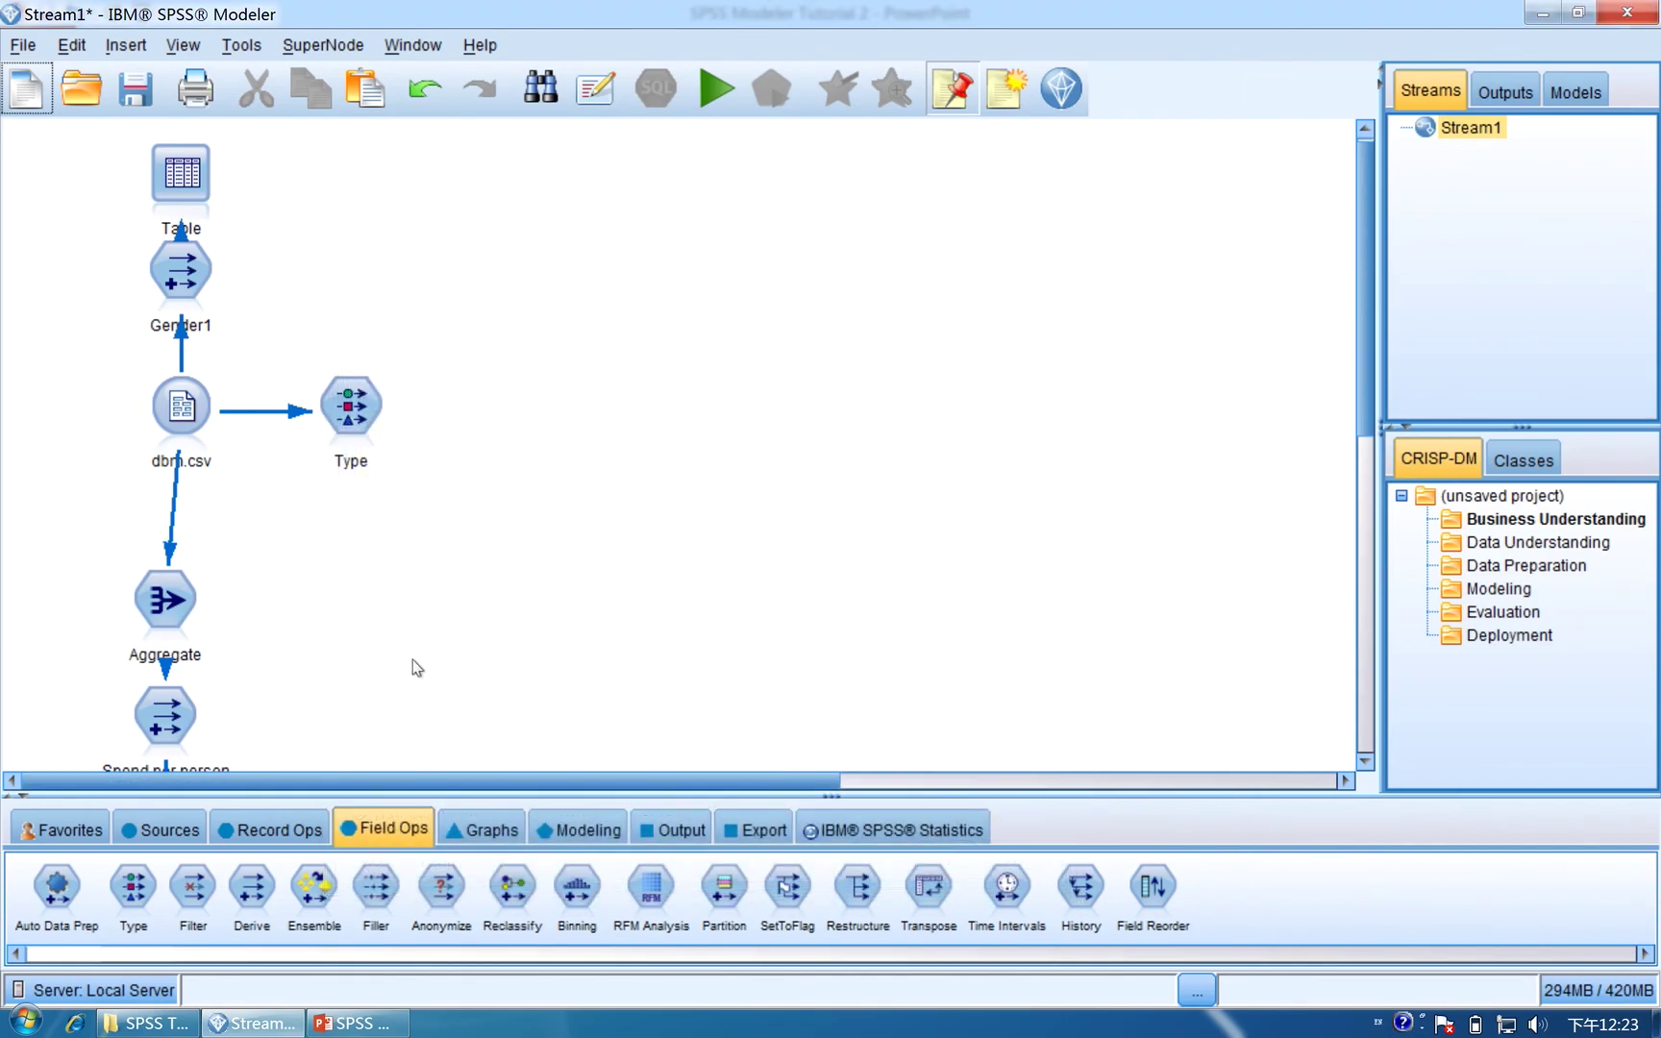
left_click(602, 834)
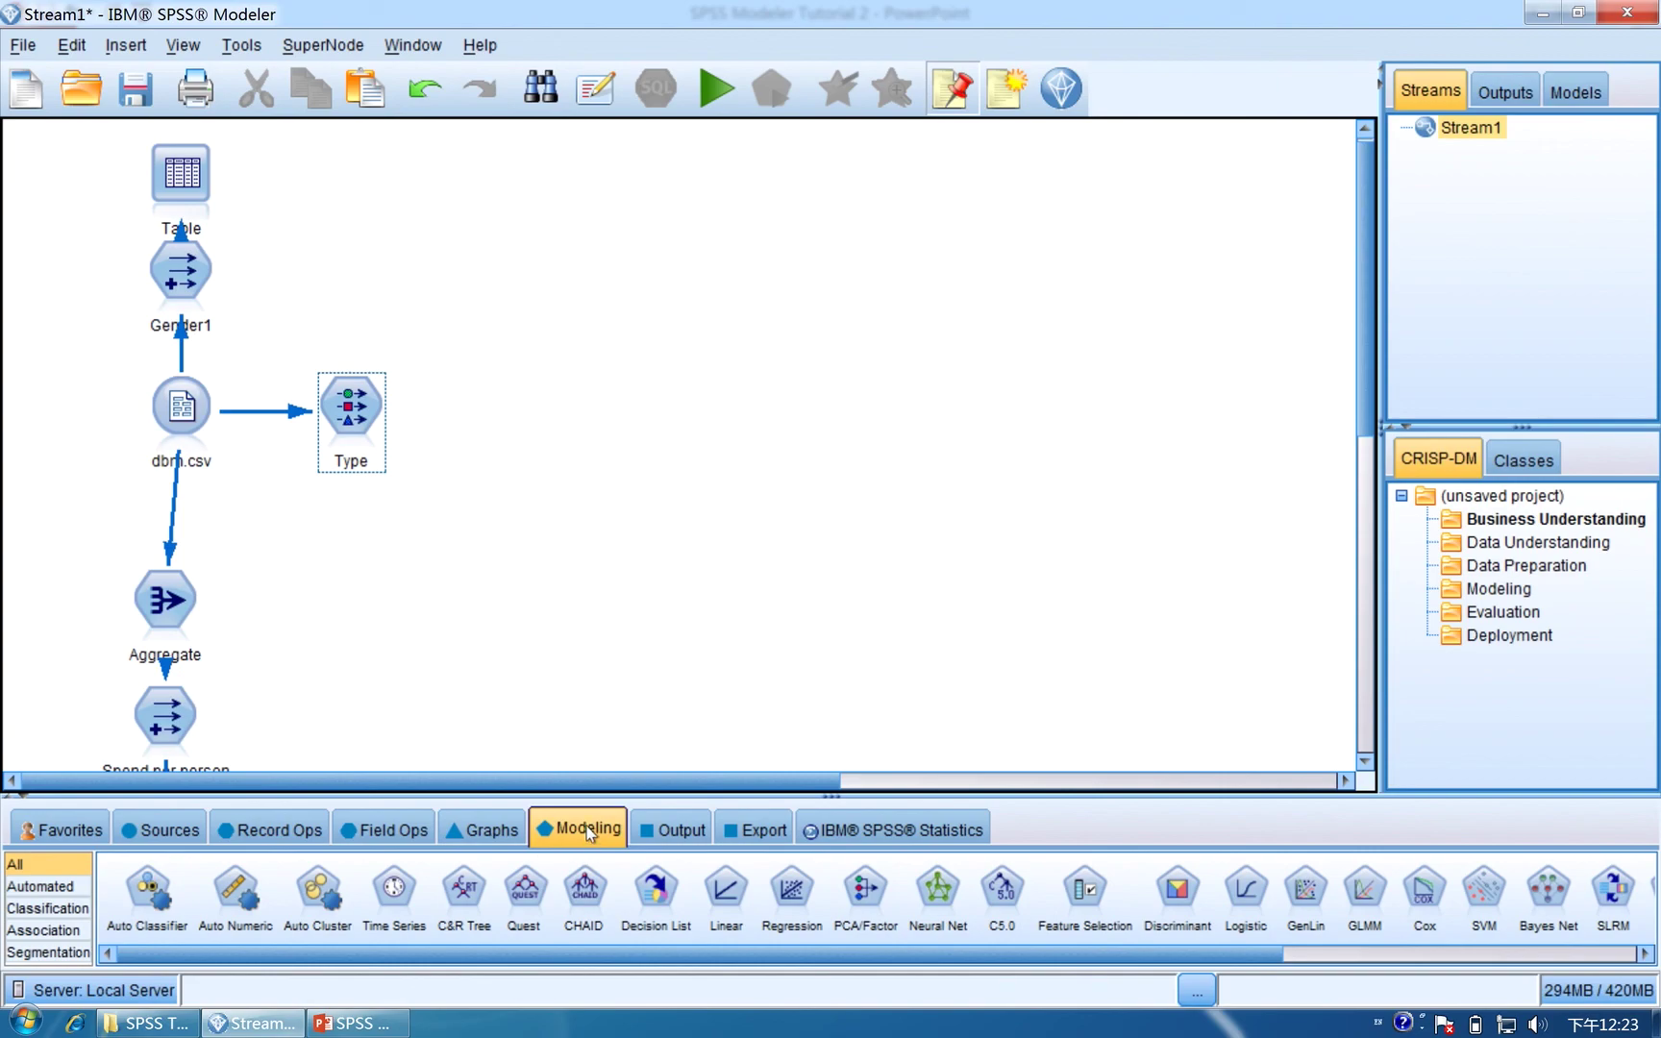
left_click(67, 932)
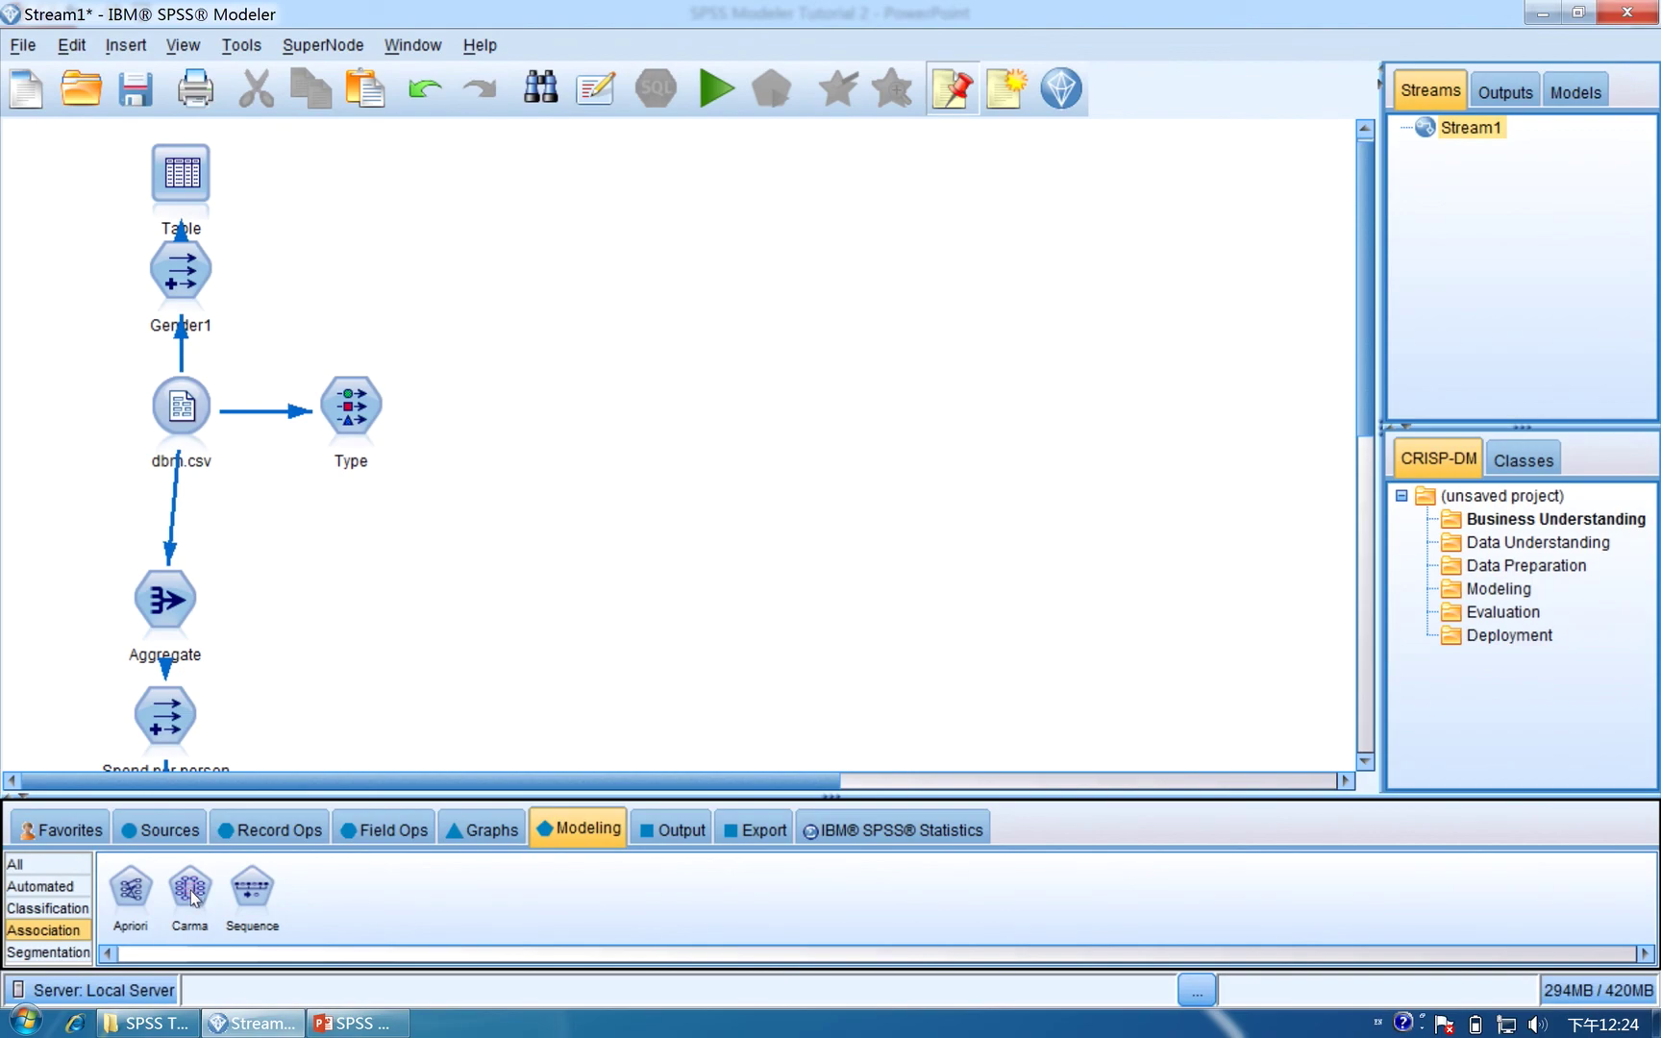
left_click_drag(190, 890, 493, 434)
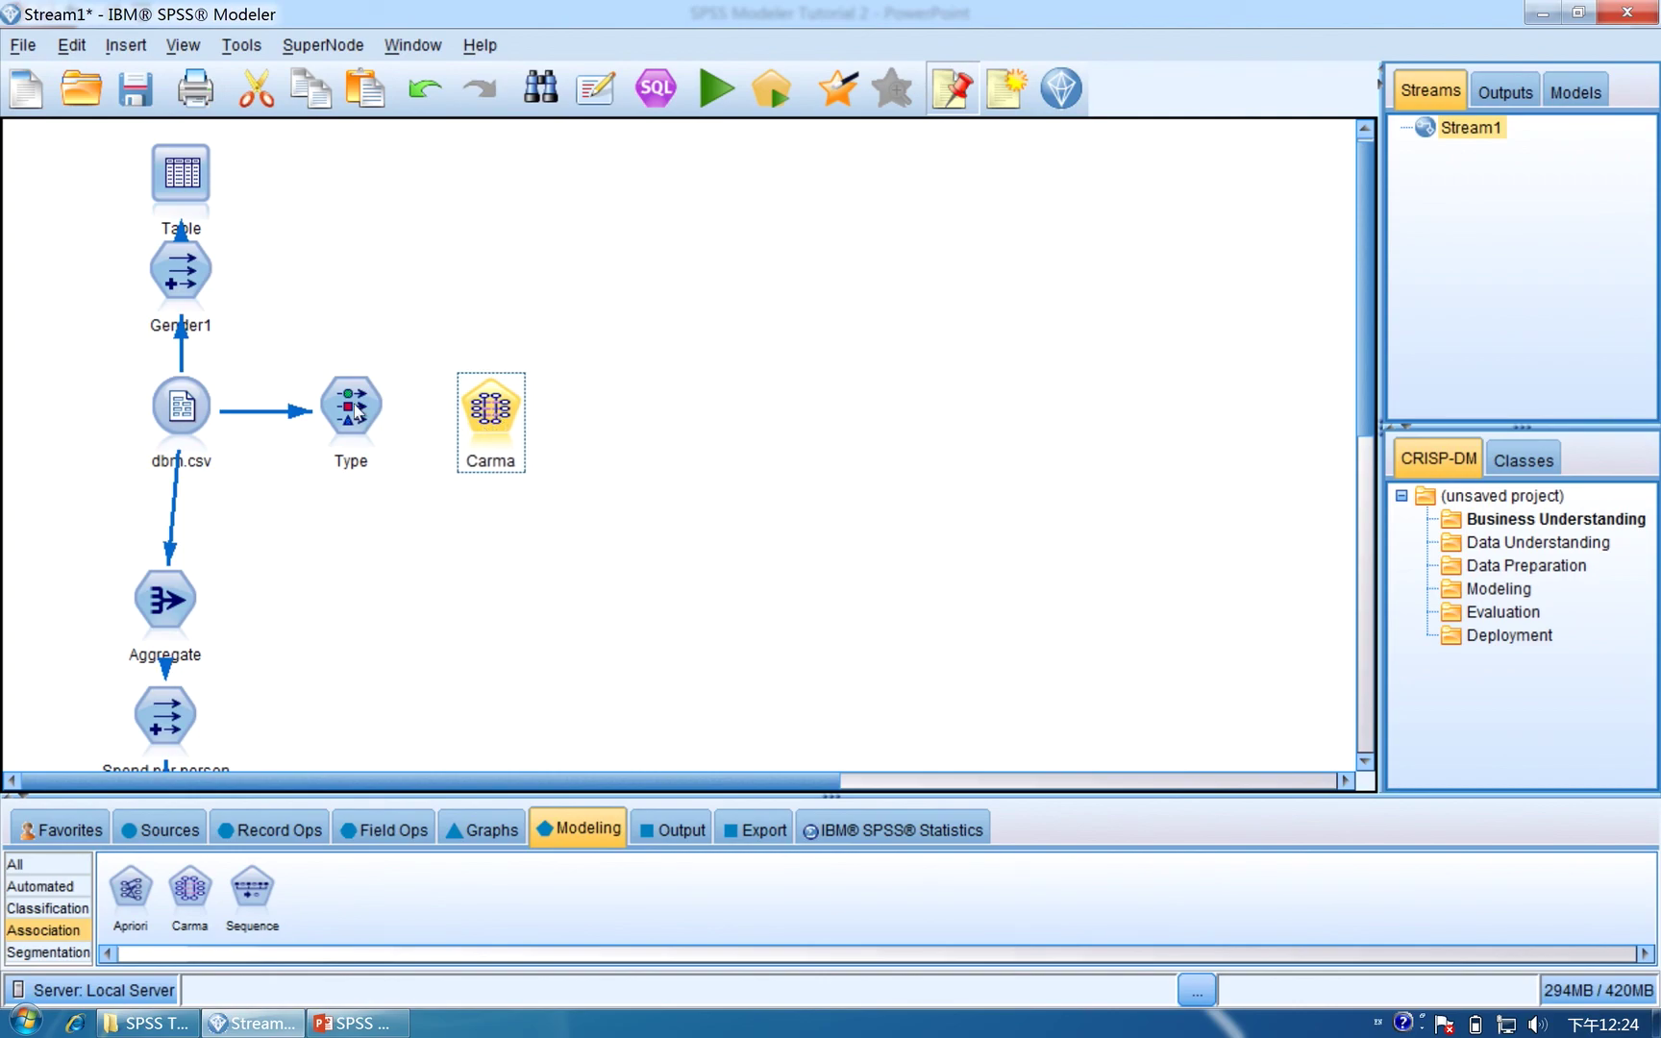
left_click_drag(355, 412, 488, 411)
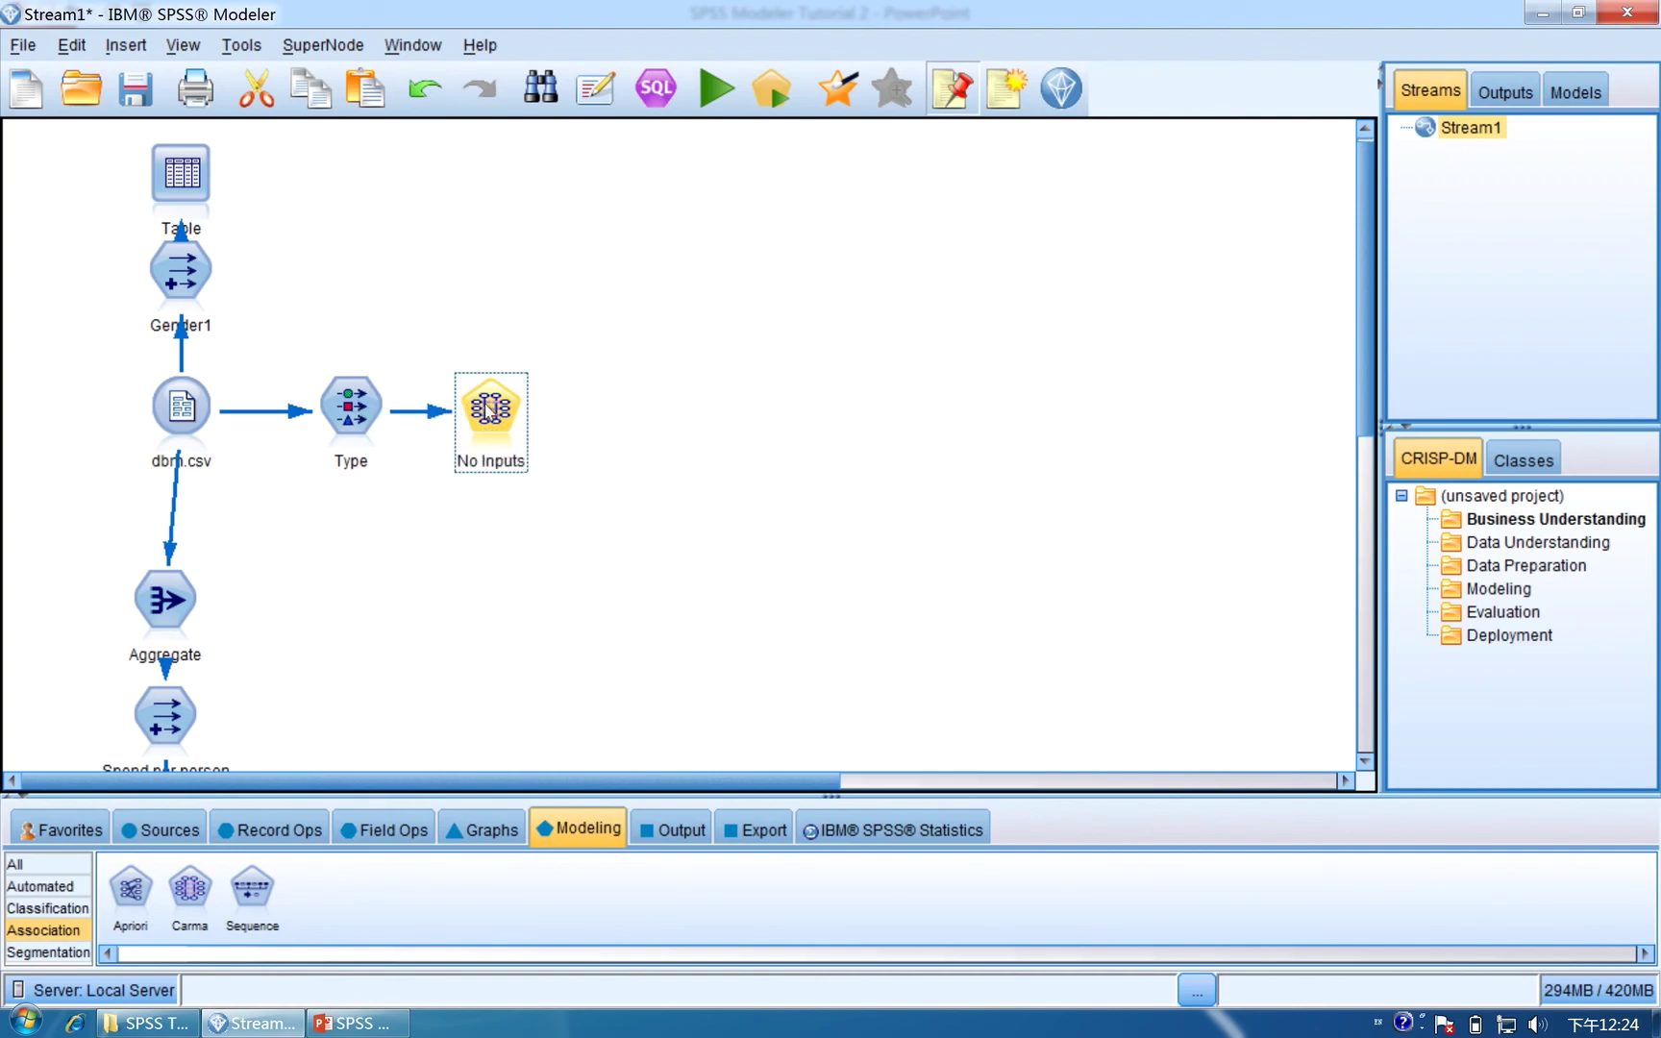
double_click(490, 412)
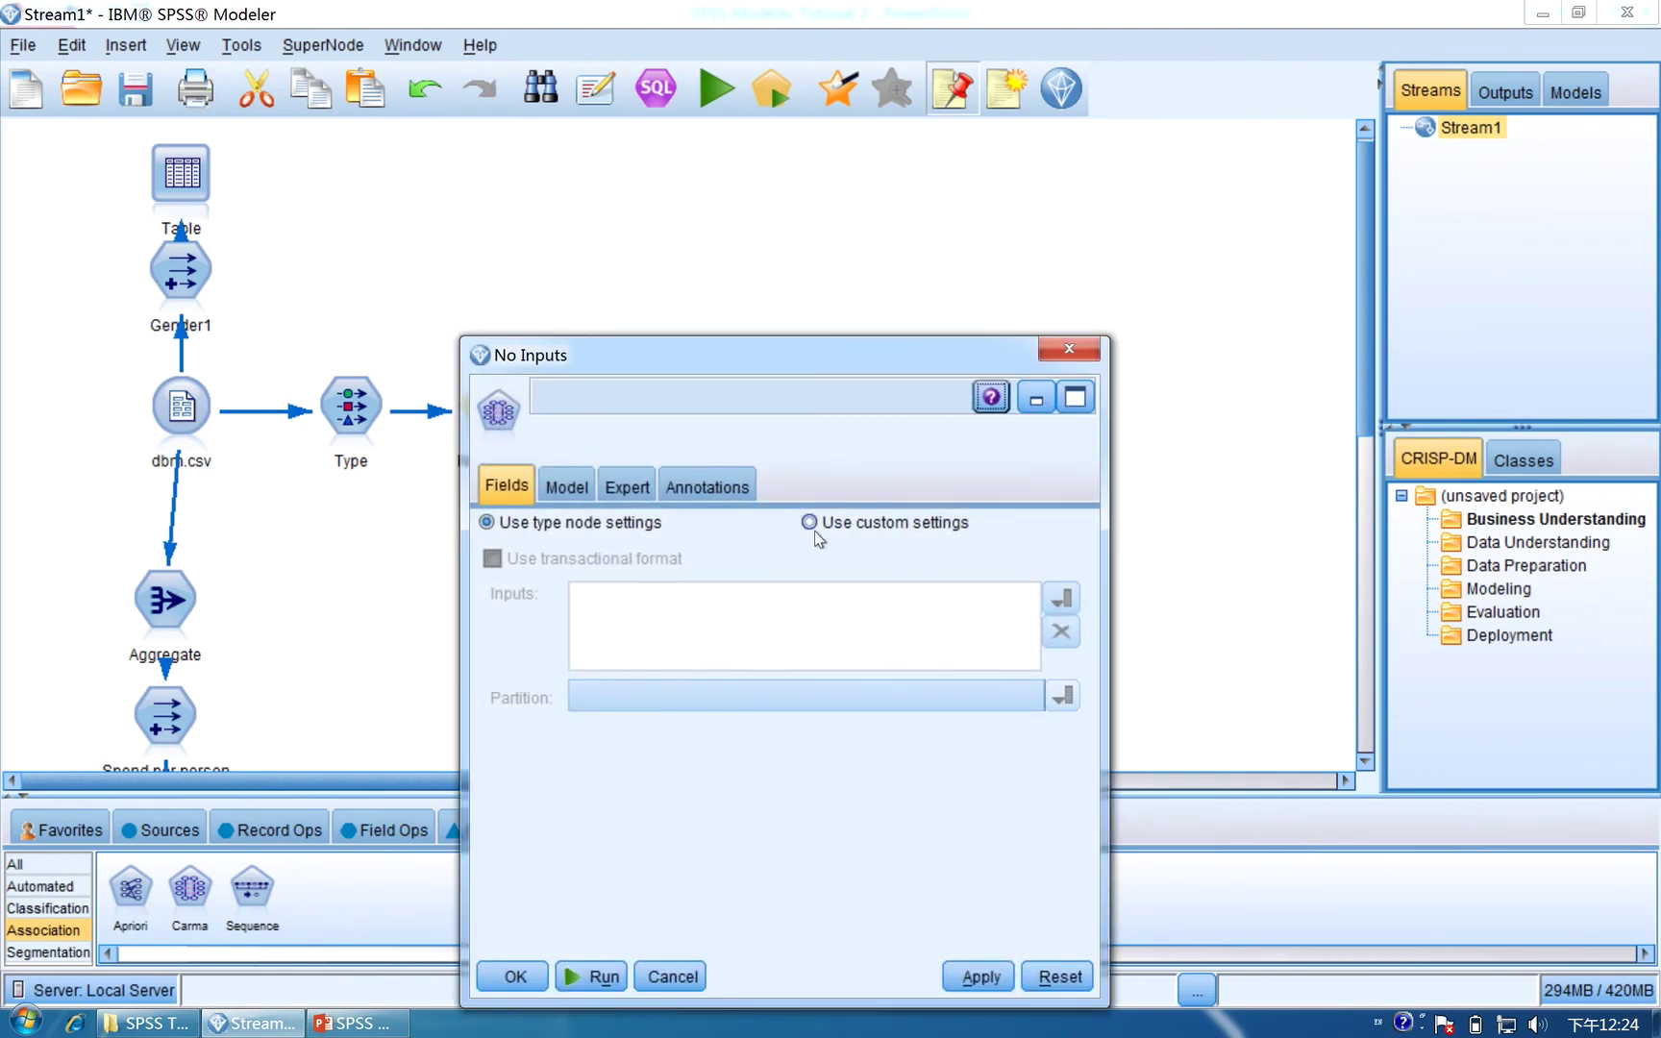
Set Carma minimum rule support to 1 and minimum rule confidence to 5, then apply.
left_click(569, 490)
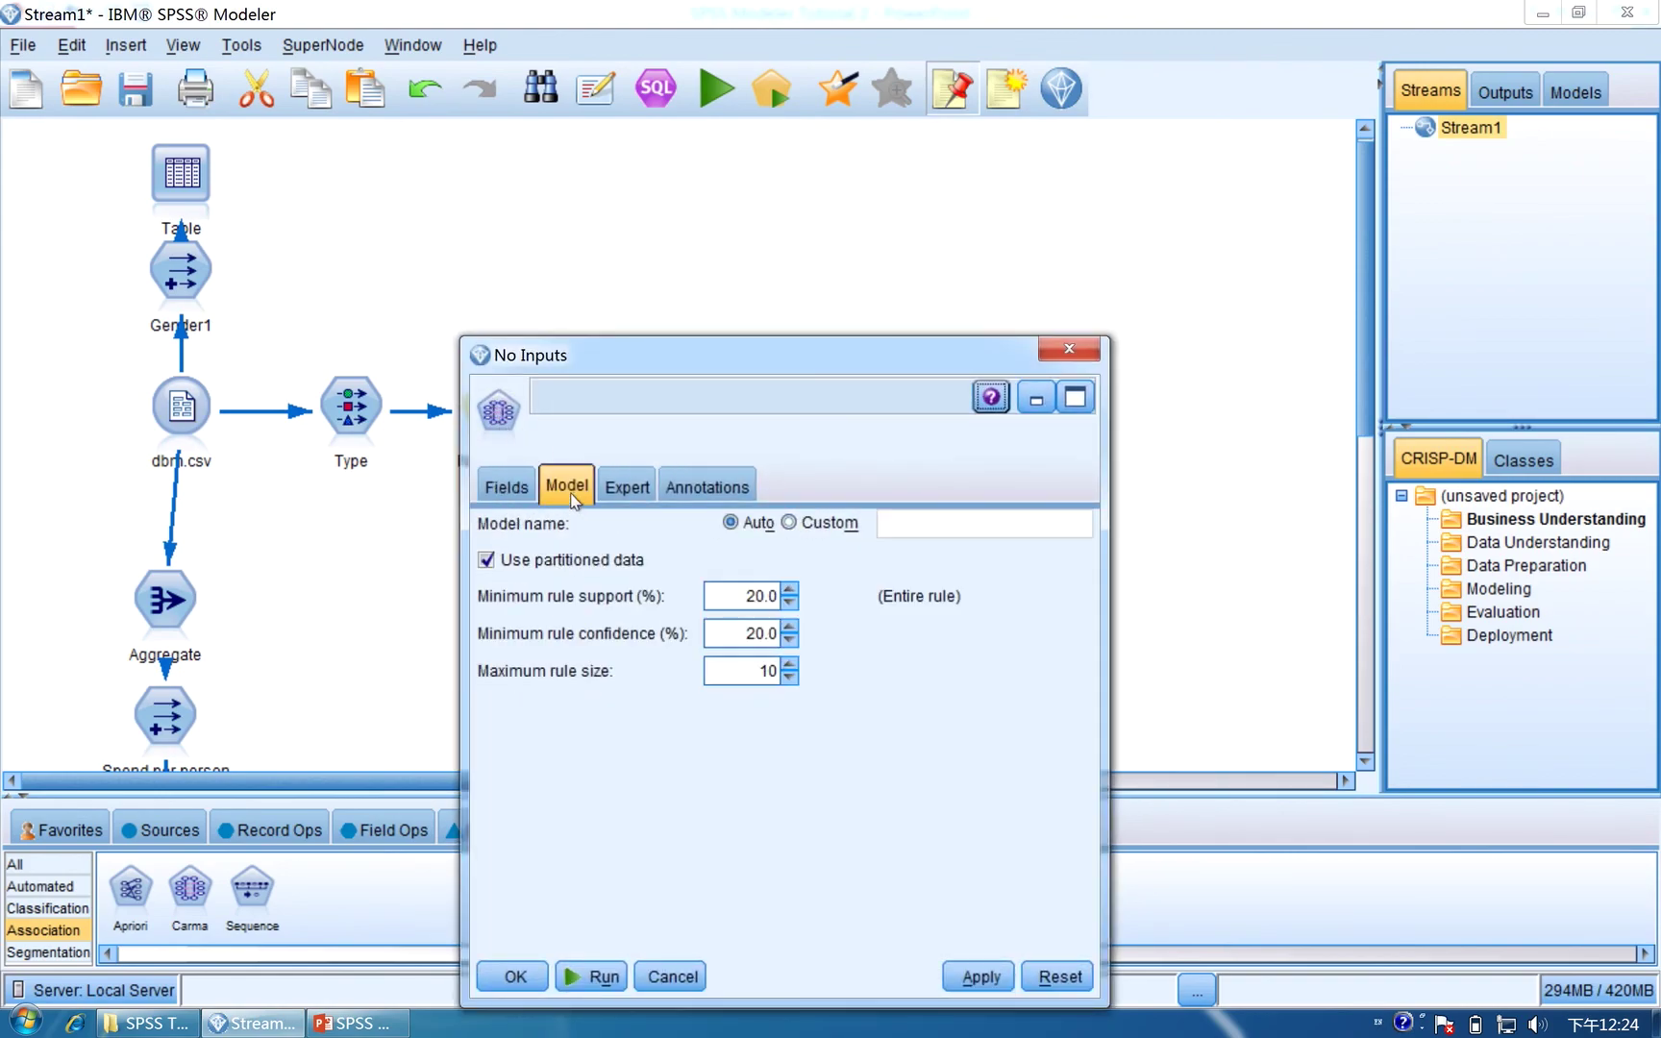
double_click(763, 597)
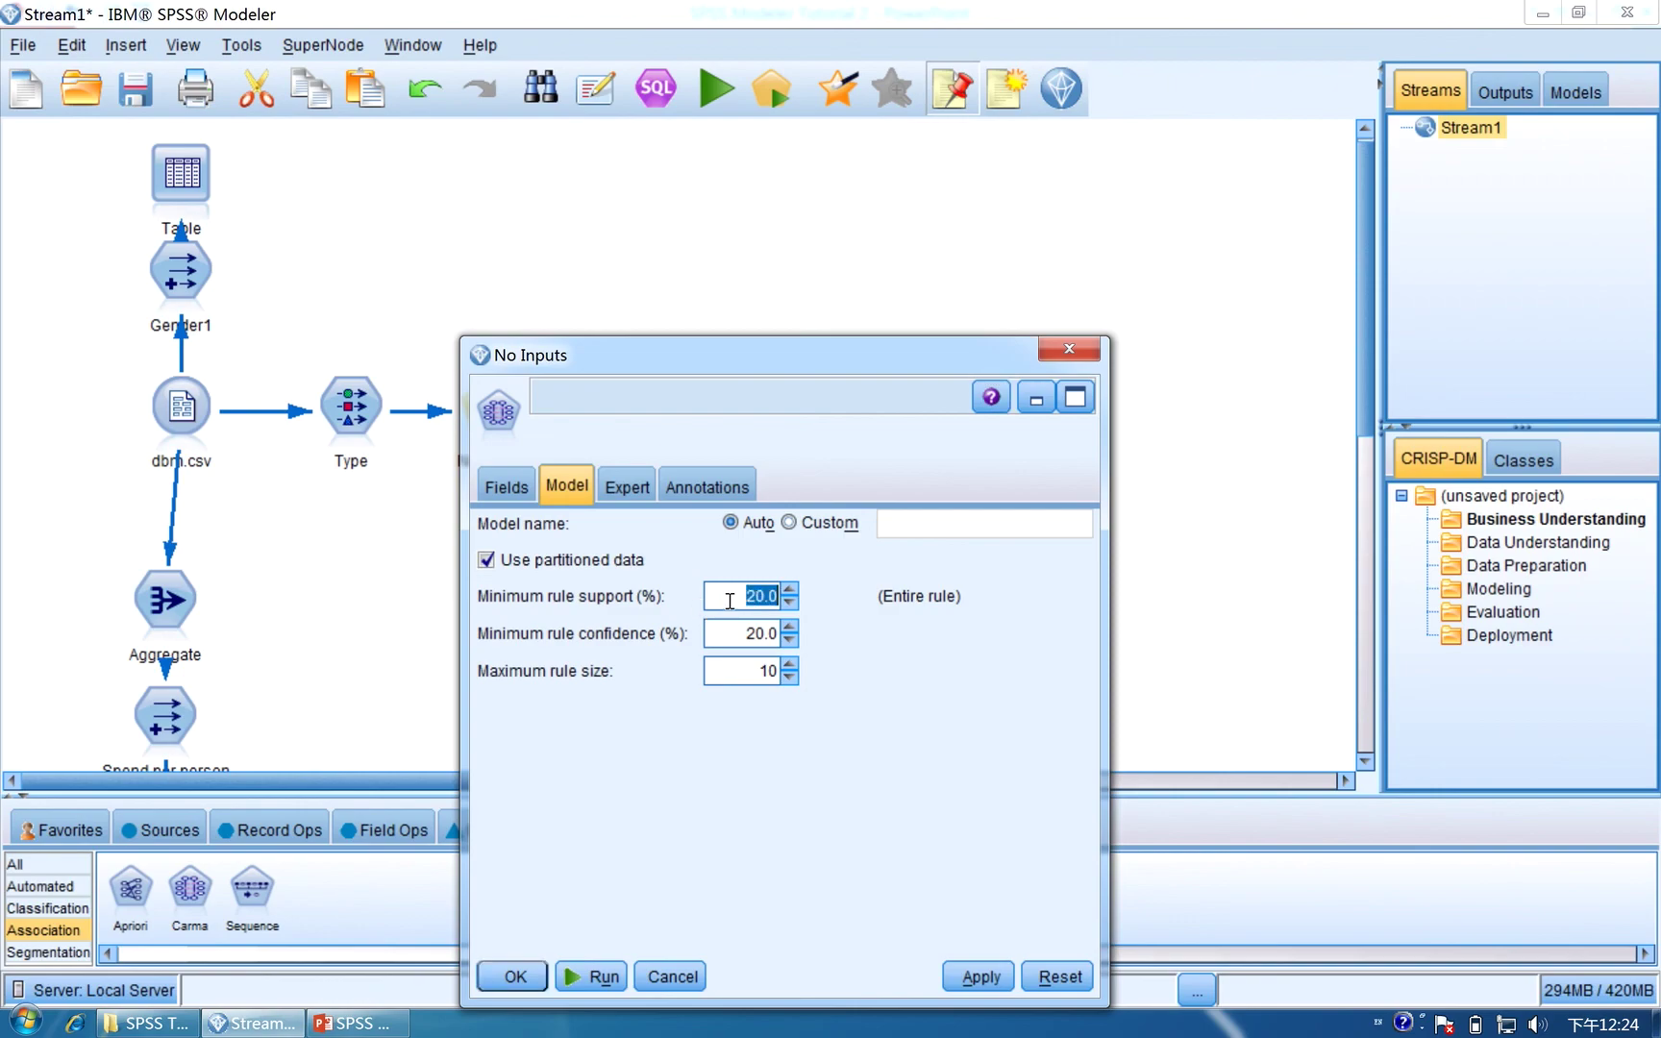
type("1")
double_click(750, 633)
type("5")
left_click(980, 980)
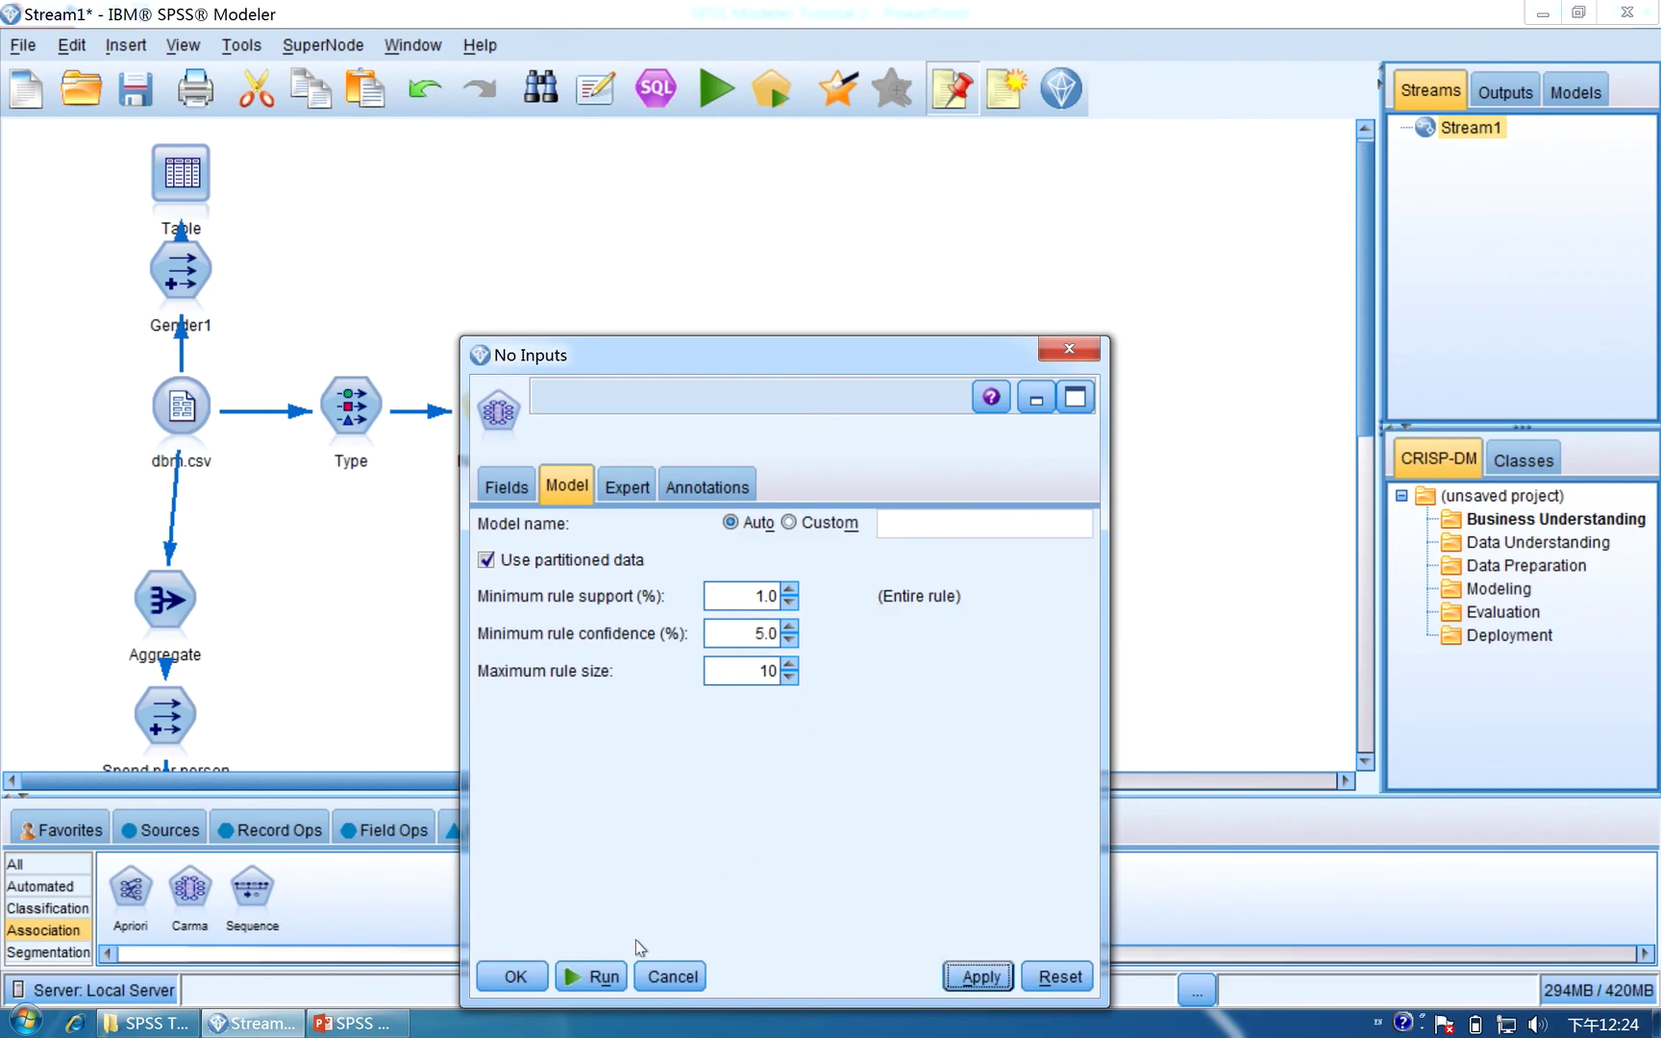